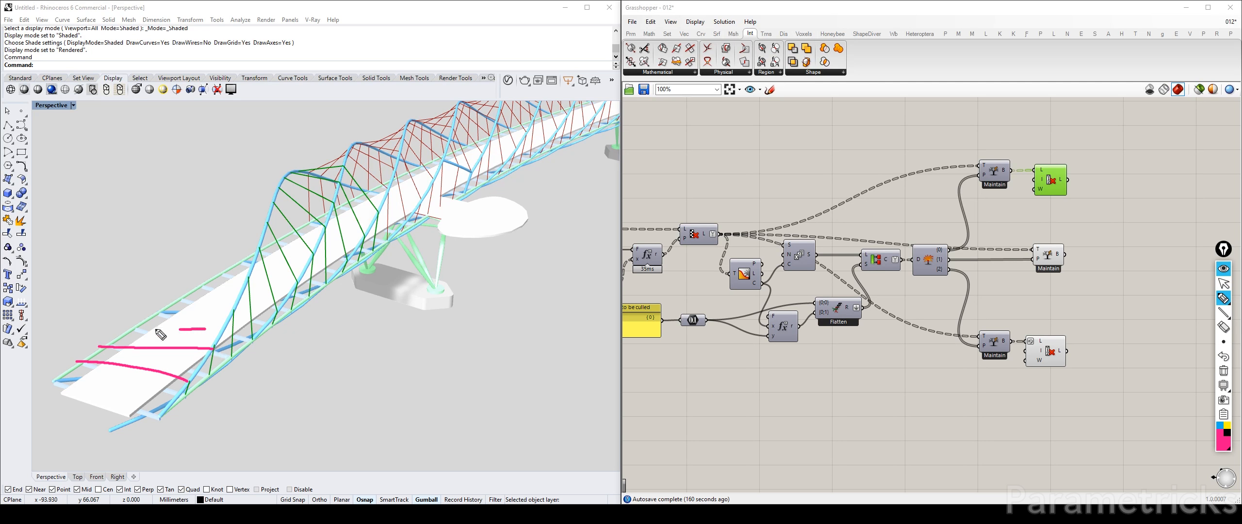
{"action": "left_click_drag", "start_coordinate": [224, 313], "coordinate": [141, 316]}
{"action": "mouse_move", "coordinate": [298, 151]}
{"action": "left_mouse_down"}
{"action": "mouse_move", "coordinate": [80, 407]}
{"action": "mouse_move", "coordinate": [310, 201]}
{"action": "mouse_move", "coordinate": [297, 150]}
{"action": "left_mouse_up"}
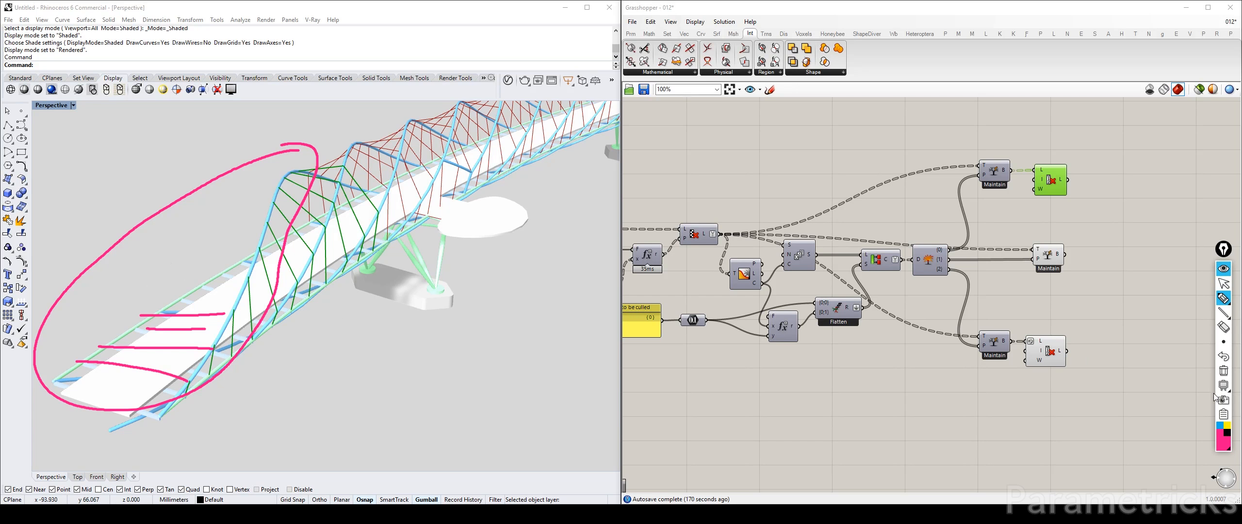
{"action": "left_click", "coordinate": [1219, 425]}
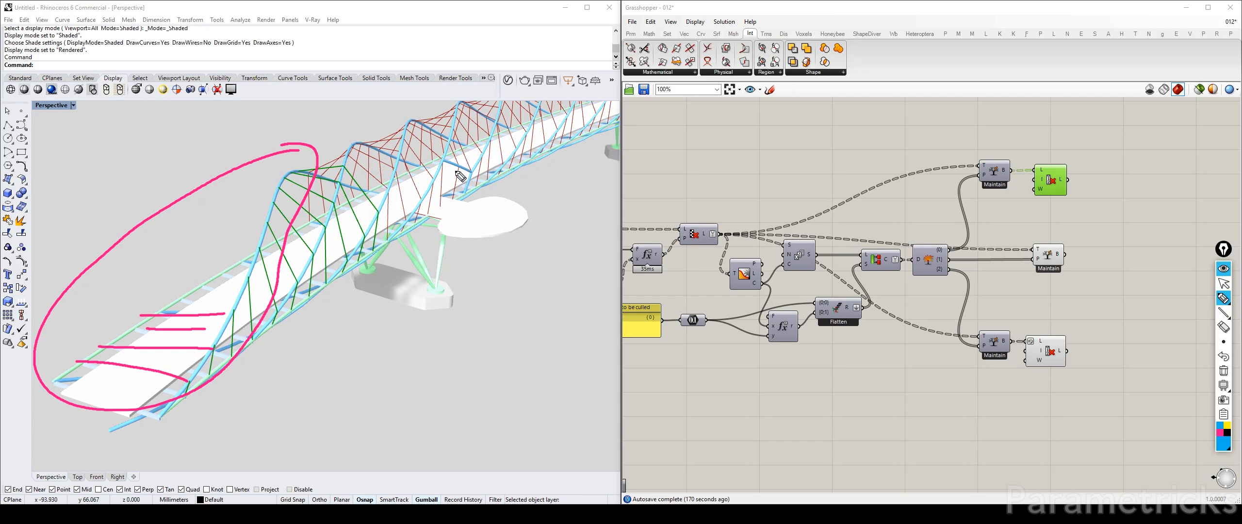
{"action": "left_click_drag", "start_coordinate": [434, 183], "coordinate": [428, 207]}
{"action": "left_click_drag", "start_coordinate": [442, 159], "coordinate": [444, 209]}
{"action": "left_click", "coordinate": [456, 169]}
{"action": "left_click_drag", "start_coordinate": [456, 170], "coordinate": [453, 201]}
{"action": "left_click", "coordinate": [1227, 426]}
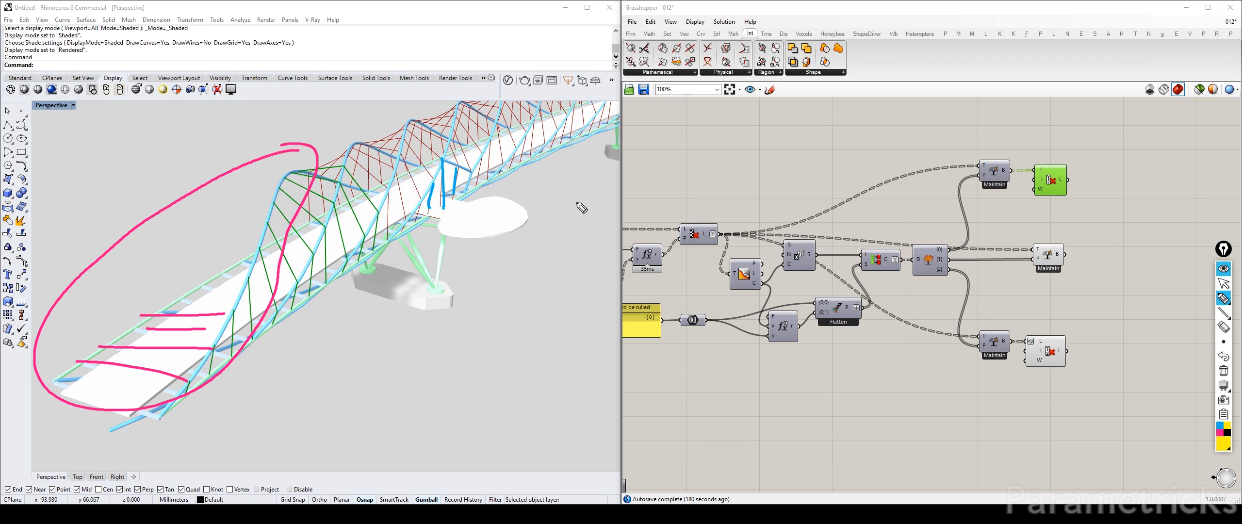
{"action": "mouse_move", "coordinate": [446, 157]}
{"action": "left_mouse_down"}
{"action": "mouse_move", "coordinate": [487, 193]}
{"action": "mouse_move", "coordinate": [461, 158]}
{"action": "left_mouse_up"}
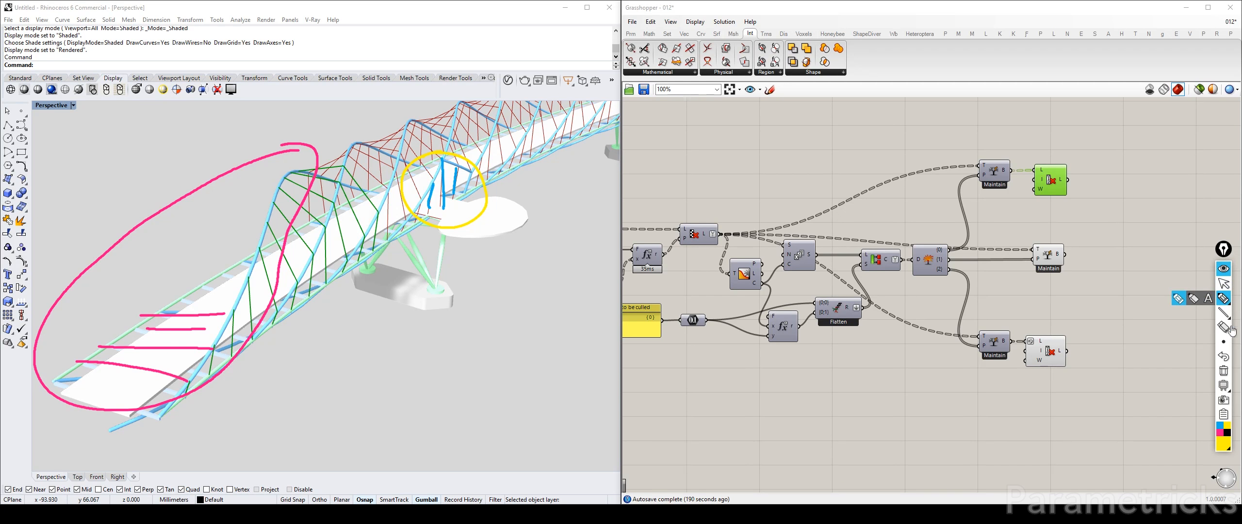
{"action": "left_click", "coordinate": [1225, 373]}
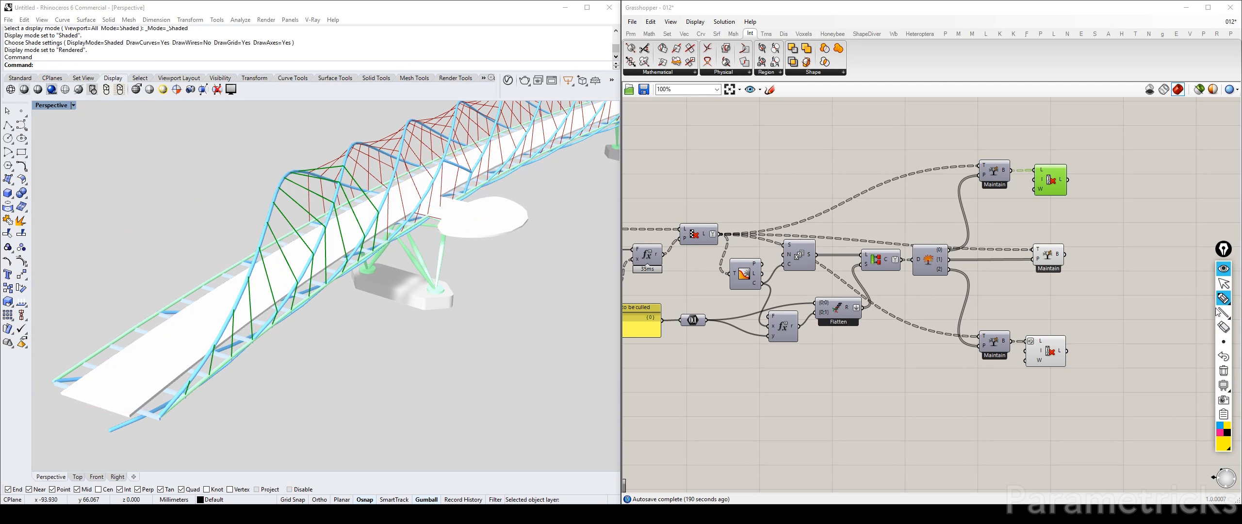
{"action": "left_click", "coordinate": [1227, 269]}
Examine the helical bridge model and its cables from above, from underneath and along the deck
{"action": "left_click", "coordinate": [1144, 257]}
{"action": "scroll", "coordinate": [1053, 208], "scroll_direction": "down", "scroll_amount": 5}
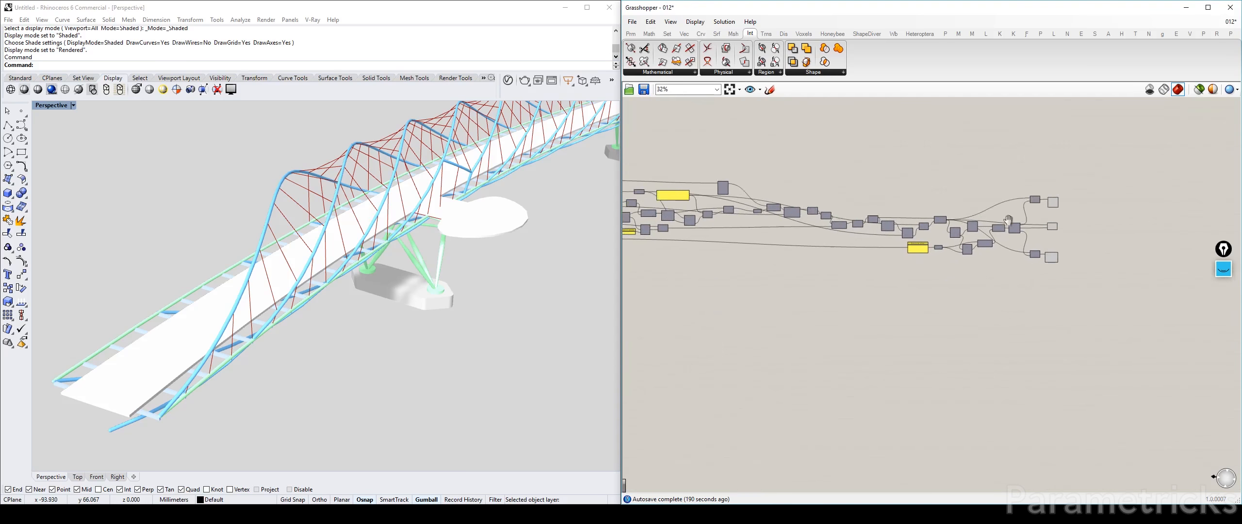
{"action": "left_click_drag", "start_coordinate": [1074, 164], "coordinate": [656, 261]}
{"action": "right_click_drag", "start_coordinate": [662, 261], "coordinate": [758, 264]}
{"action": "left_click", "coordinate": [784, 276]}
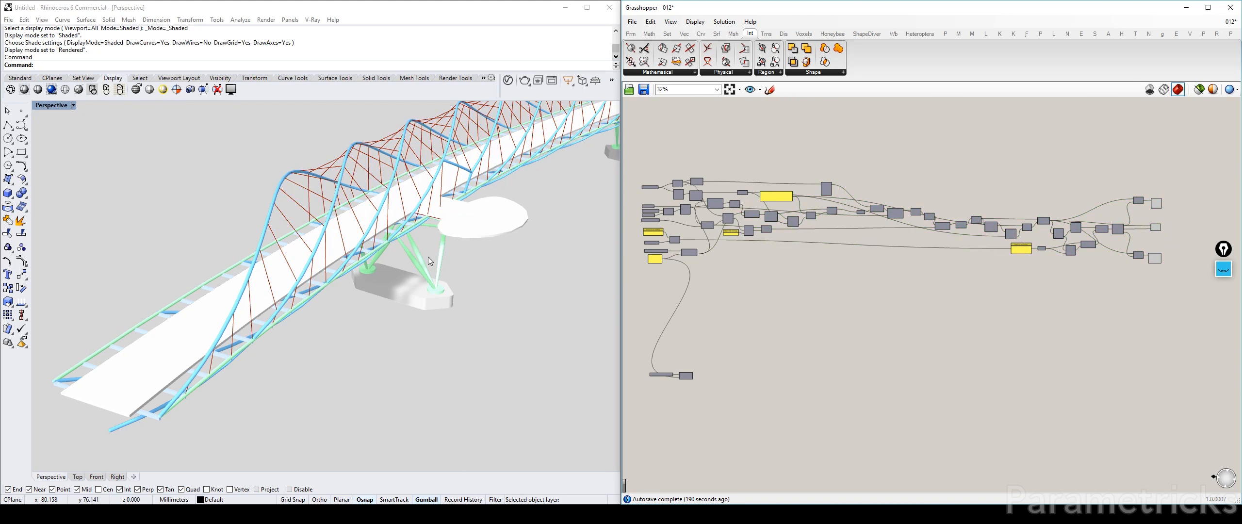
{"action": "right_click_drag", "start_coordinate": [264, 219], "coordinate": [321, 205]}
{"action": "right_click_drag", "start_coordinate": [276, 250], "coordinate": [547, 275]}
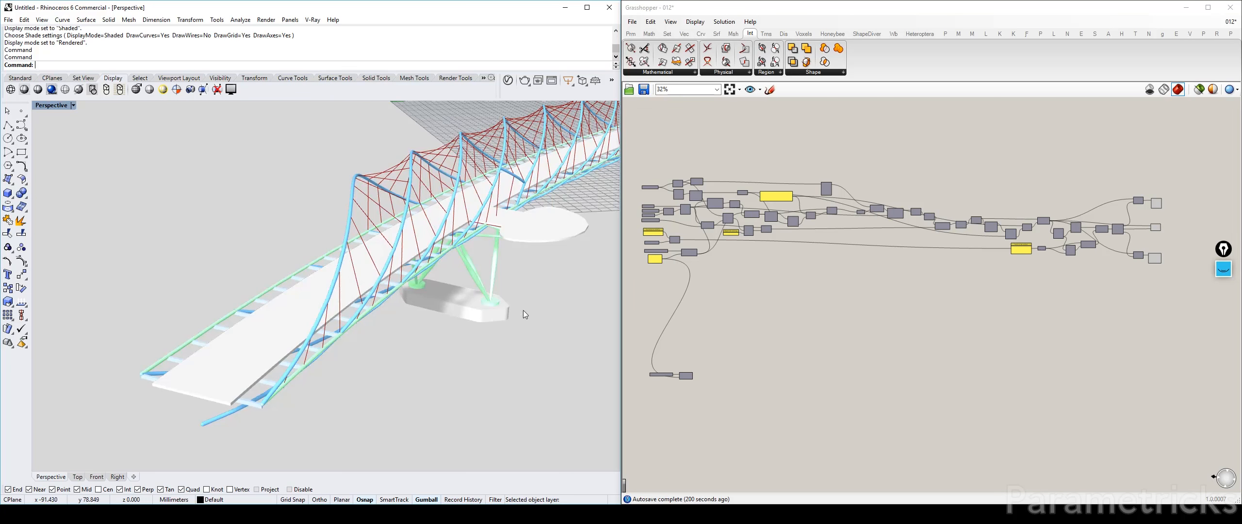
{"action": "right_click_drag", "start_coordinate": [516, 316], "coordinate": [345, 300]}
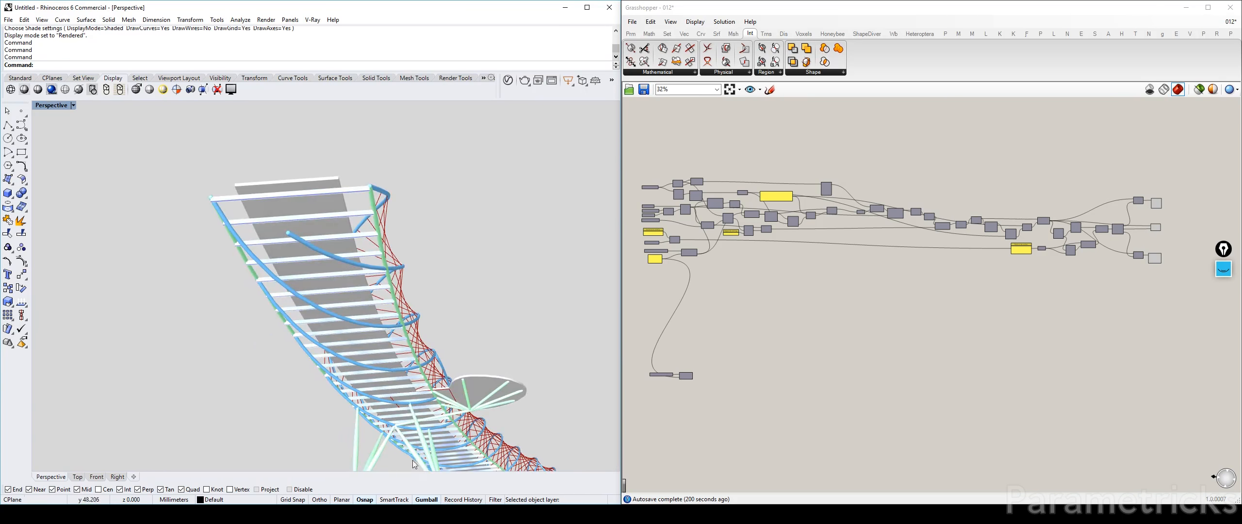
{"action": "right_click_drag", "start_coordinate": [413, 465], "coordinate": [404, 216]}
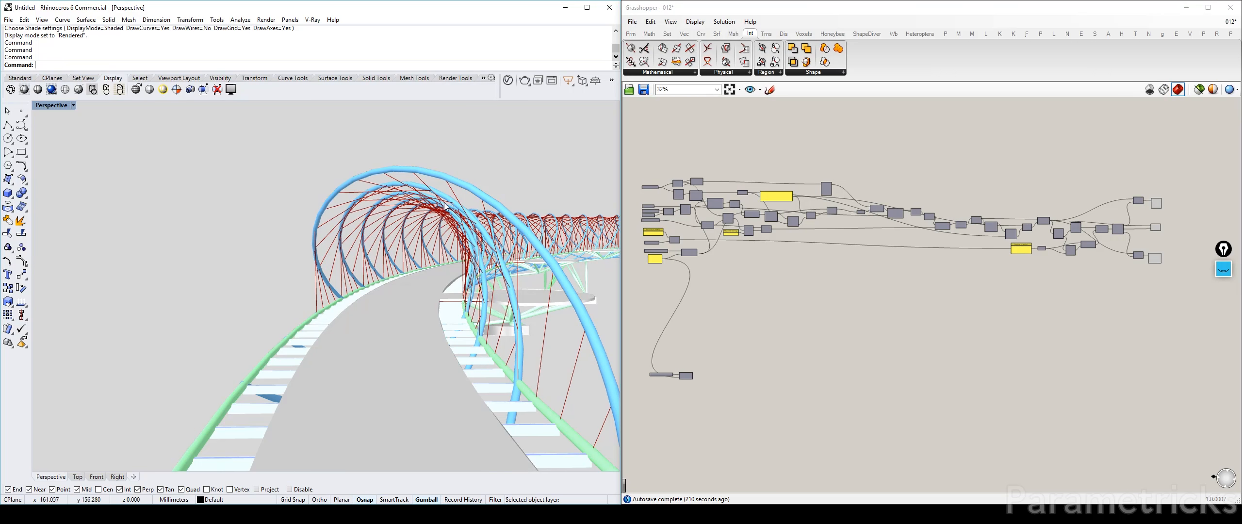
{"action": "scroll", "coordinate": [792, 227], "scroll_direction": "down", "scroll_amount": 2}
{"action": "scroll", "coordinate": [791, 227], "scroll_direction": "up", "scroll_amount": 5}
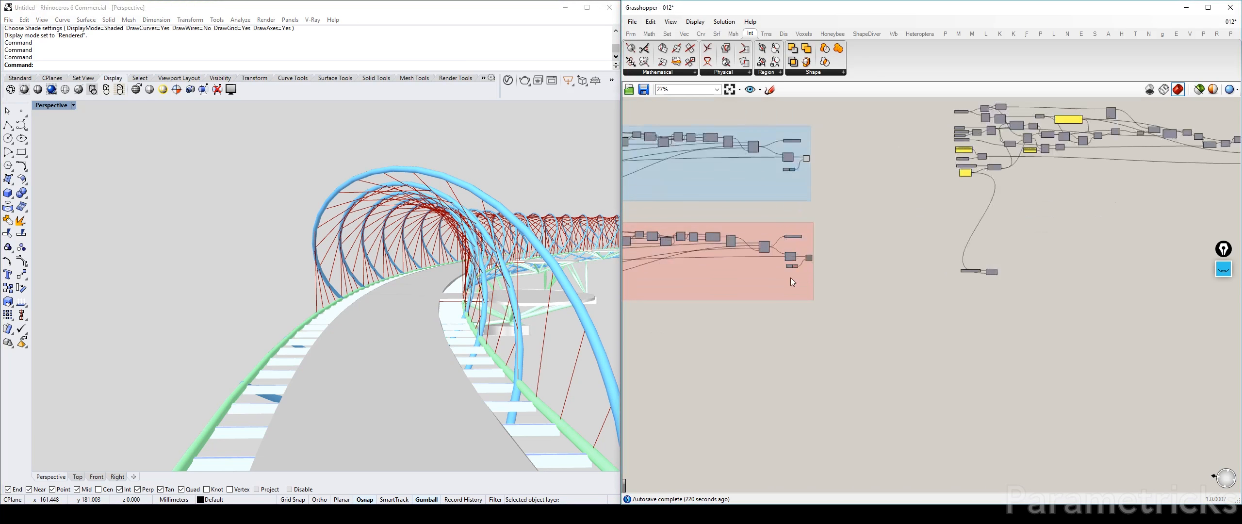
Check the preview of the end component in the inner helix group and hide it again
{"action": "left_click", "coordinate": [776, 242]}
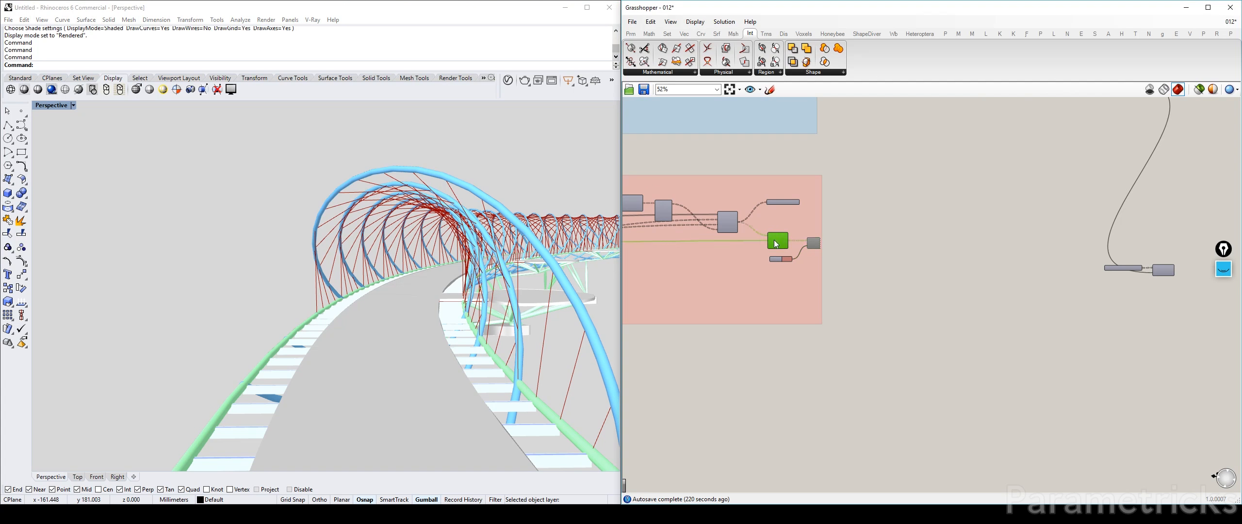
{"action": "left_click", "coordinate": [926, 242]}
{"action": "left_click", "coordinate": [777, 237]}
{"action": "key", "text": "ctrl+q"}
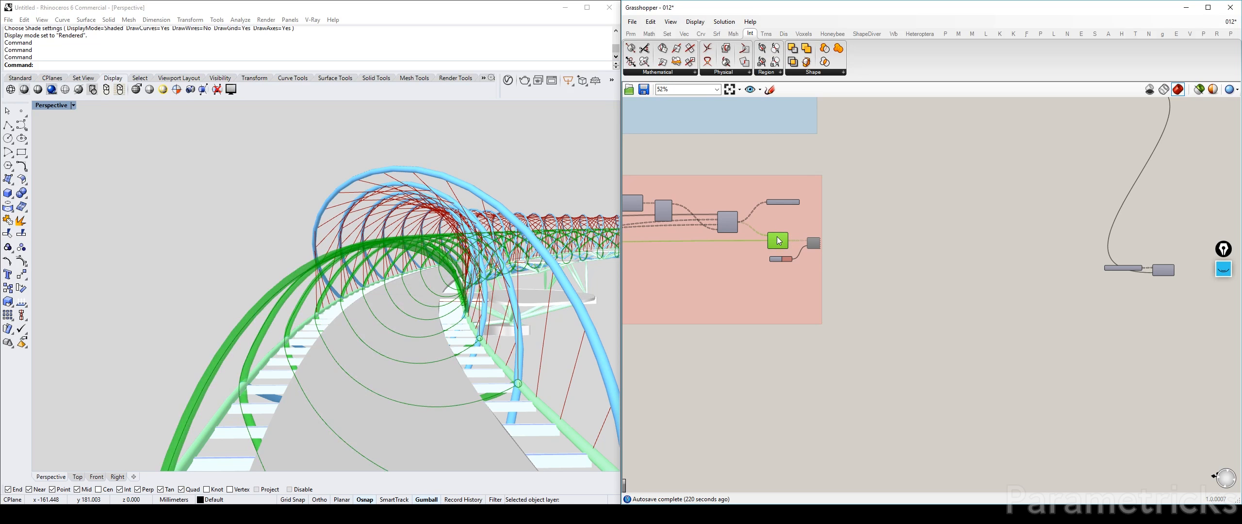
{"action": "key", "text": "ctrl+q"}
{"action": "left_click", "coordinate": [888, 219]}
{"action": "scroll", "coordinate": [891, 218], "scroll_direction": "down", "scroll_amount": 4}
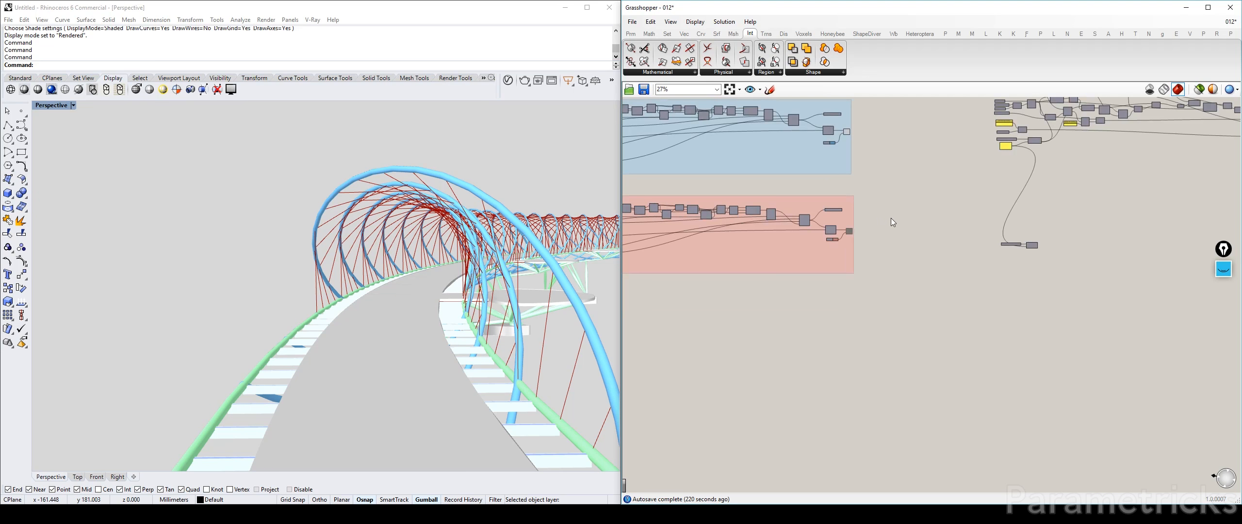
Examine the cables along the bridge and close up where the deck meets the round viewing pod
{"action": "right_click_drag", "start_coordinate": [1077, 198], "coordinate": [904, 219]}
{"action": "left_click", "coordinate": [847, 265]}
{"action": "right_click_drag", "start_coordinate": [573, 271], "coordinate": [553, 355]}
{"action": "right_click_drag", "start_coordinate": [1005, 220], "coordinate": [813, 245]}
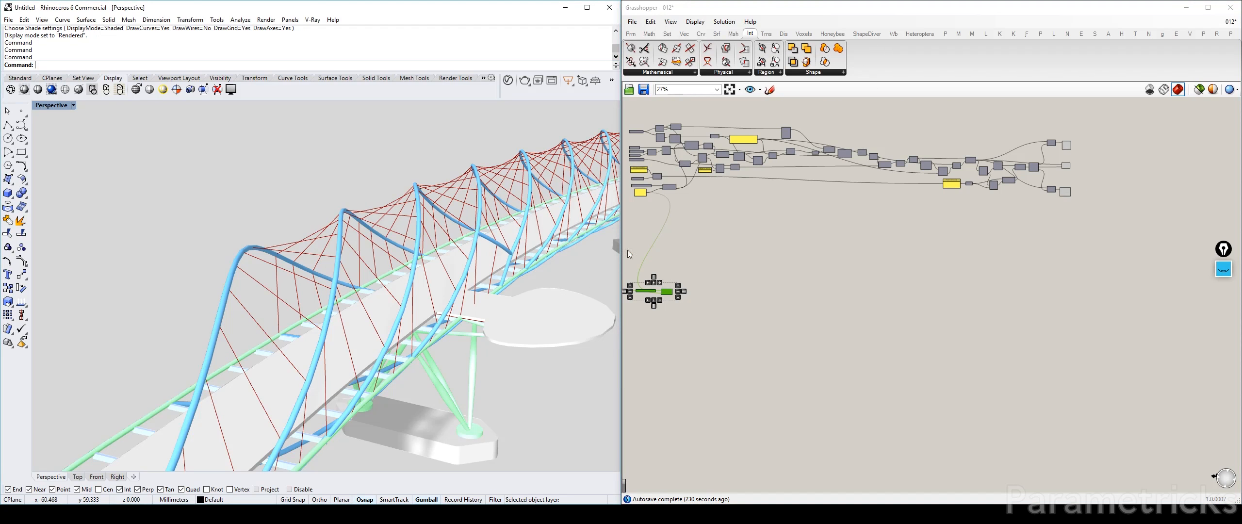
{"action": "scroll", "coordinate": [889, 196], "scroll_direction": "up", "scroll_amount": 5}
{"action": "mouse_move", "coordinate": [486, 367]}
{"action": "right_mouse_down"}
{"action": "mouse_move", "coordinate": [523, 358]}
{"action": "mouse_move", "coordinate": [454, 332]}
{"action": "mouse_move", "coordinate": [548, 381]}
{"action": "right_mouse_up"}
{"action": "scroll", "coordinate": [504, 350], "scroll_direction": "down", "scroll_amount": 6}
{"action": "scroll", "coordinate": [387, 306], "scroll_direction": "up", "scroll_amount": 3}
{"action": "scroll", "coordinate": [388, 310], "scroll_direction": "up", "scroll_amount": 8}
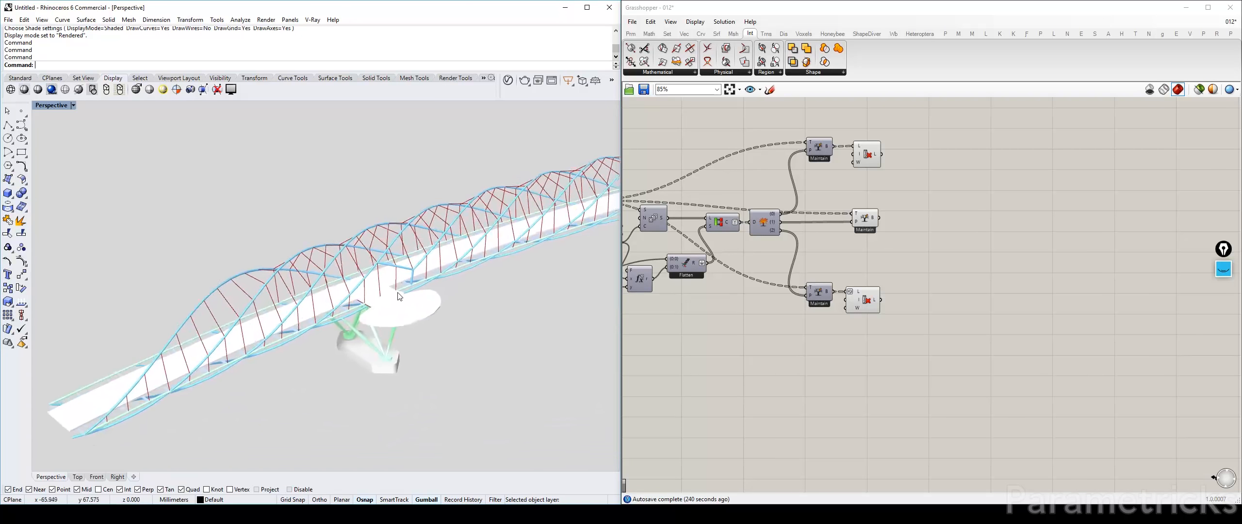
{"action": "scroll", "coordinate": [401, 295], "scroll_direction": "up", "scroll_amount": 3}
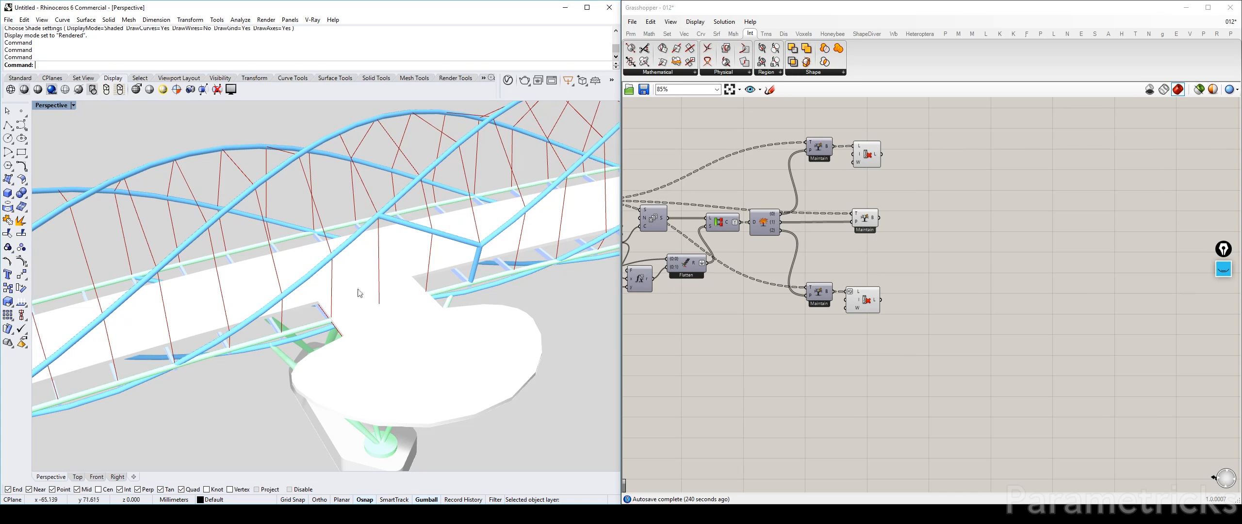
Inspect the cable lines of the three end components one by one, along with the area around the viewing pod
{"action": "right_click_drag", "start_coordinate": [889, 186], "coordinate": [791, 200]}
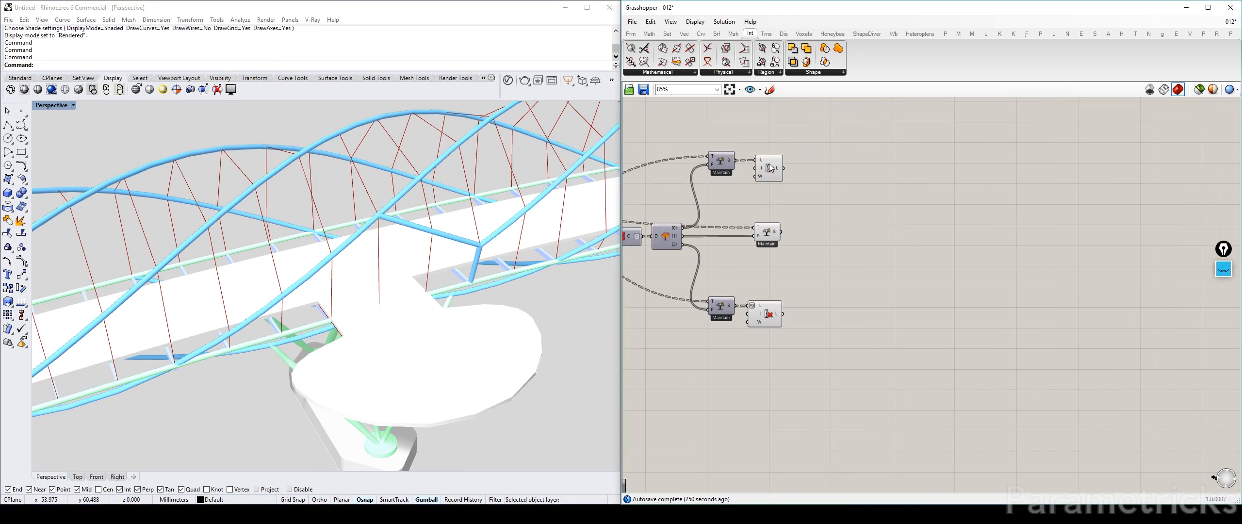
{"action": "left_click", "coordinate": [769, 164]}
{"action": "left_click", "coordinate": [771, 309]}
{"action": "left_click", "coordinate": [768, 234]}
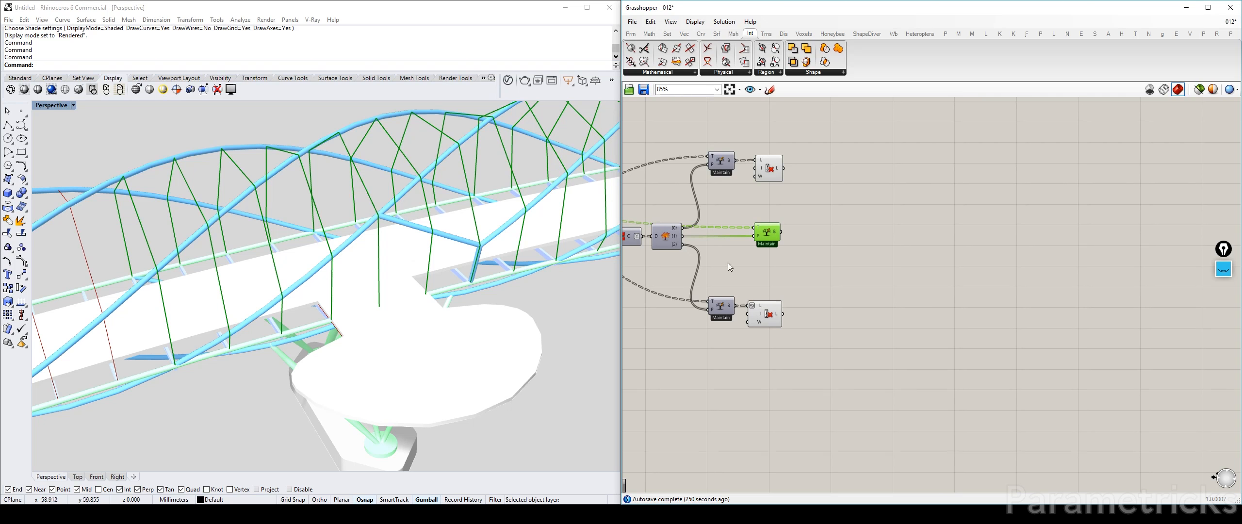
{"action": "left_click", "coordinate": [823, 201]}
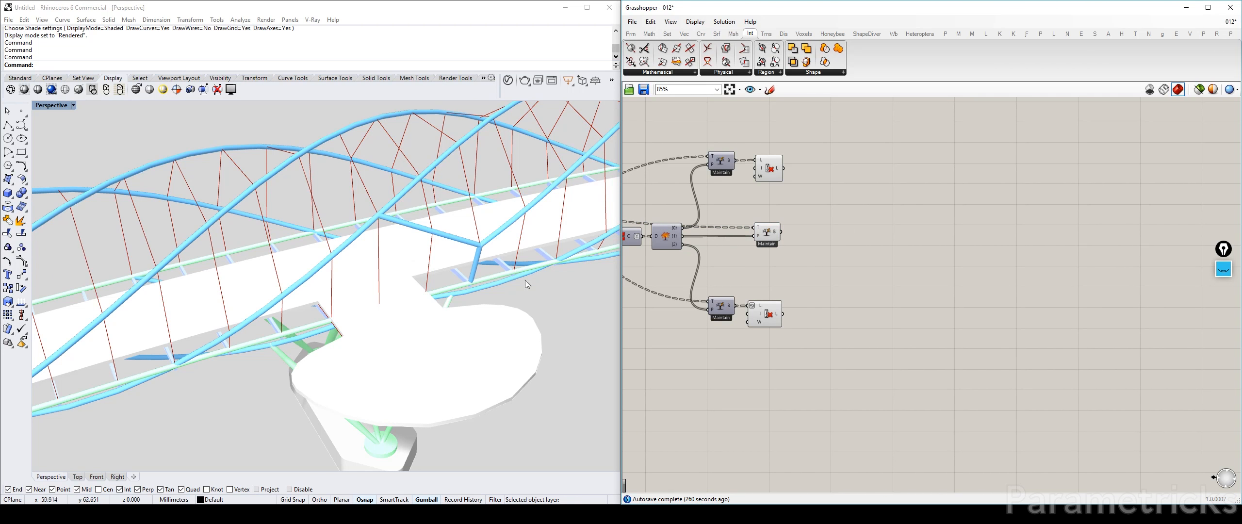
{"action": "right_click_drag", "start_coordinate": [527, 283], "coordinate": [415, 234]}
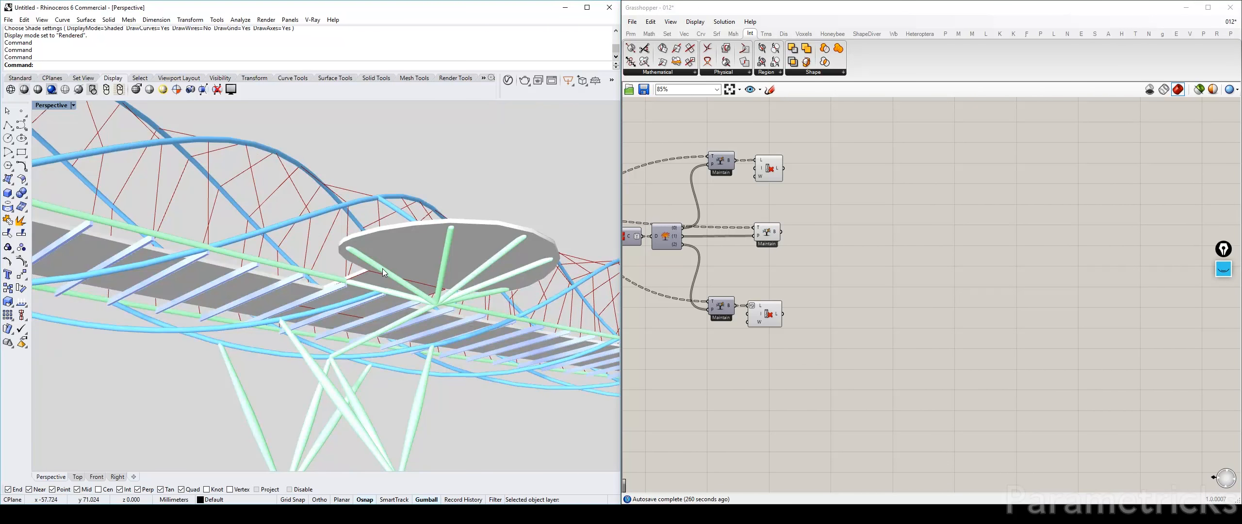
{"action": "right_click_drag", "start_coordinate": [383, 272], "coordinate": [397, 334]}
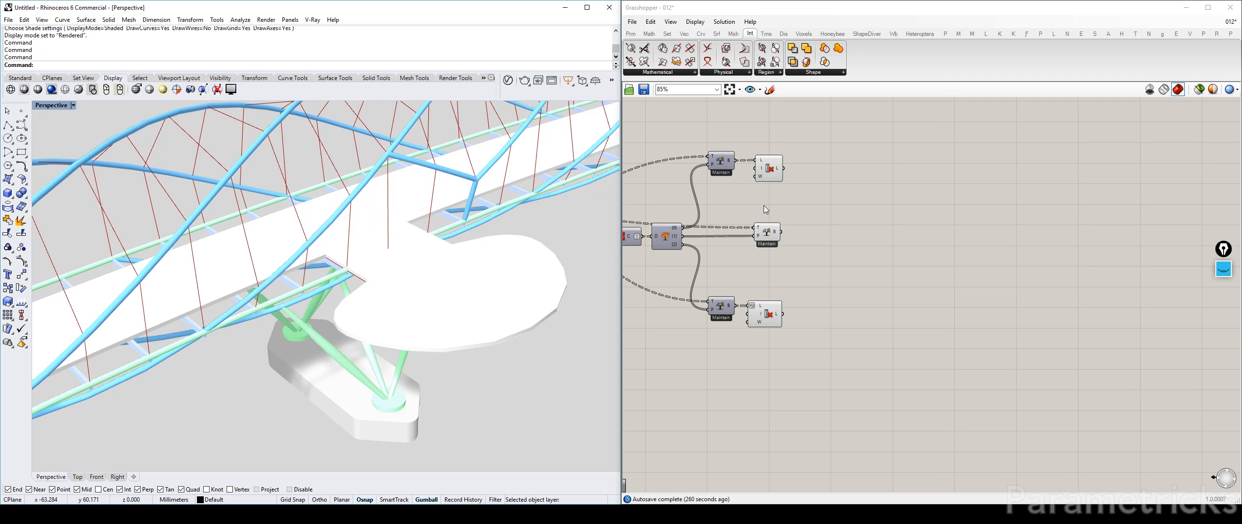
Find the Boolean geometry parameter in the OUTER HELIX (MODIFIED) group and check its outline at the pod opening
{"action": "scroll", "coordinate": [763, 207], "scroll_direction": "down", "scroll_amount": 4}
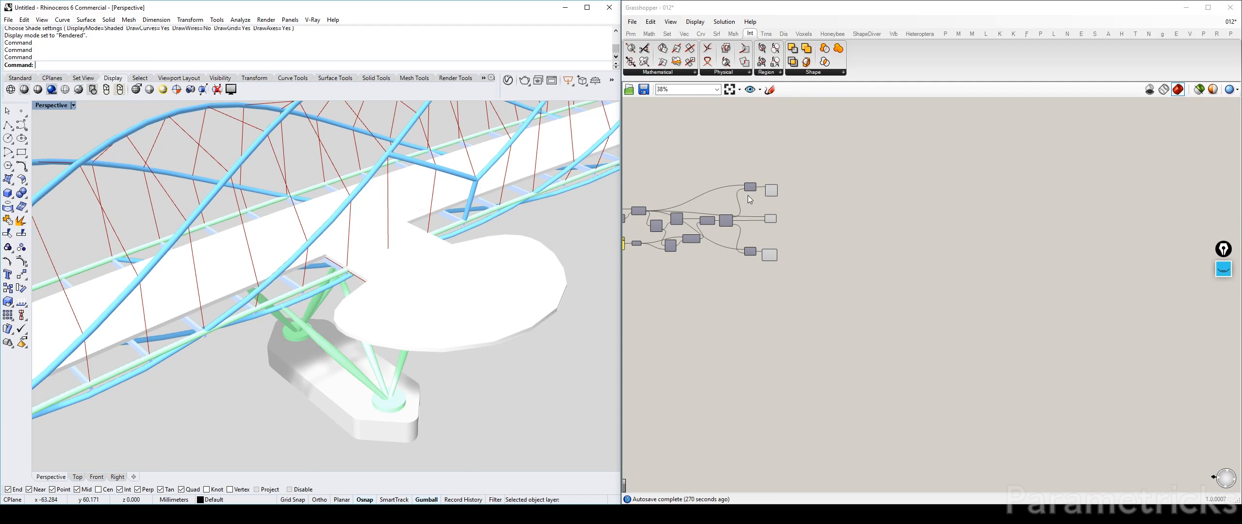
{"action": "scroll", "coordinate": [744, 194], "scroll_direction": "down", "scroll_amount": 3}
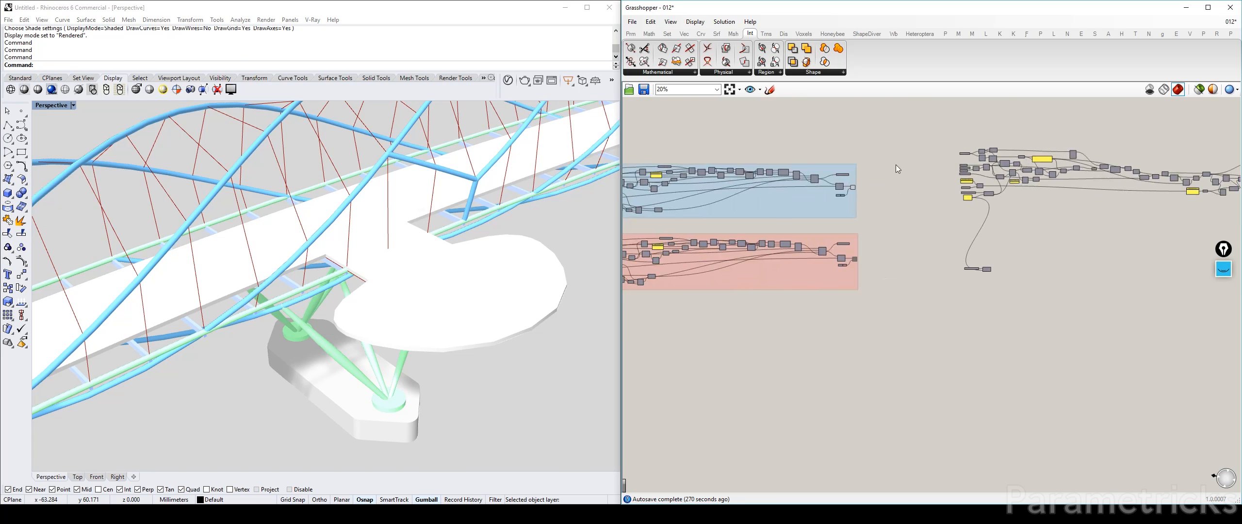
{"action": "right_click_drag", "start_coordinate": [895, 165], "coordinate": [1052, 162]}
{"action": "right_click_drag", "start_coordinate": [816, 142], "coordinate": [1089, 156]}
{"action": "right_click_drag", "start_coordinate": [879, 166], "coordinate": [977, 187]}
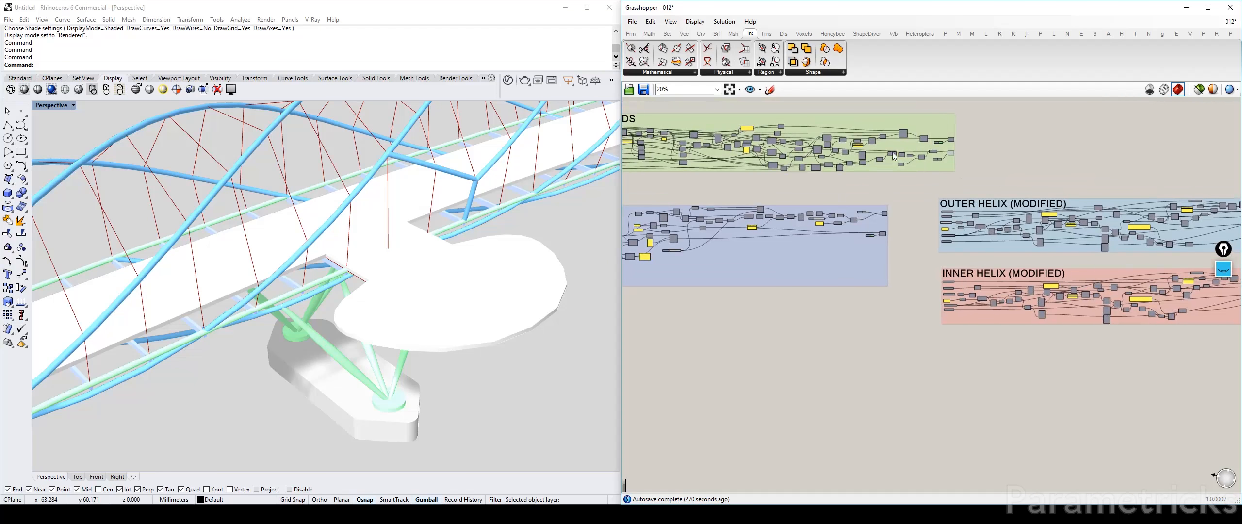
{"action": "right_click_drag", "start_coordinate": [758, 170], "coordinate": [897, 187]}
{"action": "right_click_drag", "start_coordinate": [1037, 193], "coordinate": [759, 191]}
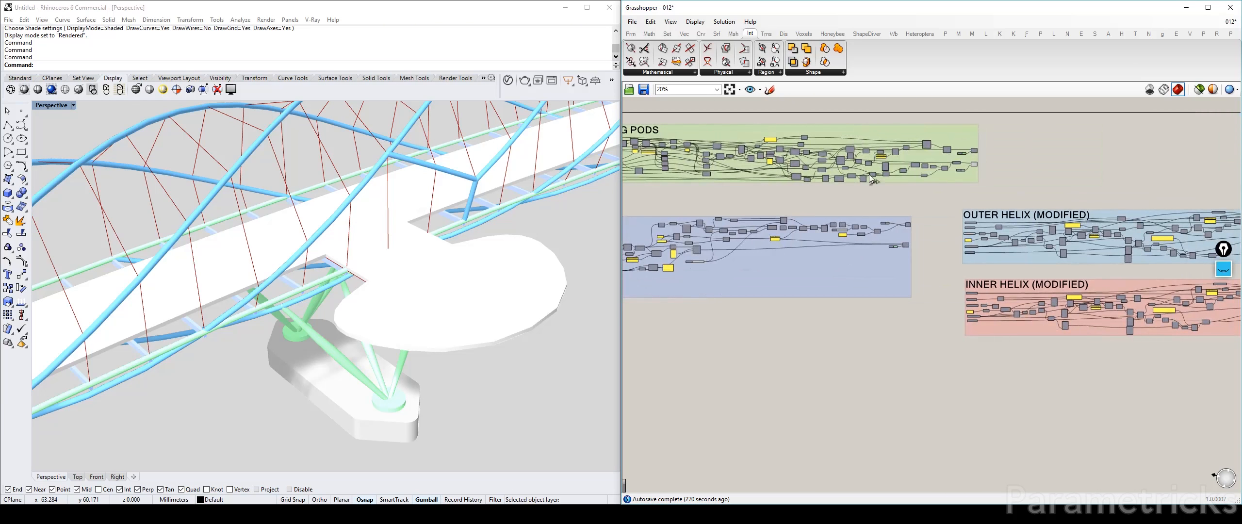
{"action": "right_click_drag", "start_coordinate": [986, 205], "coordinate": [784, 199]}
{"action": "scroll", "coordinate": [782, 221], "scroll_direction": "up", "scroll_amount": 10}
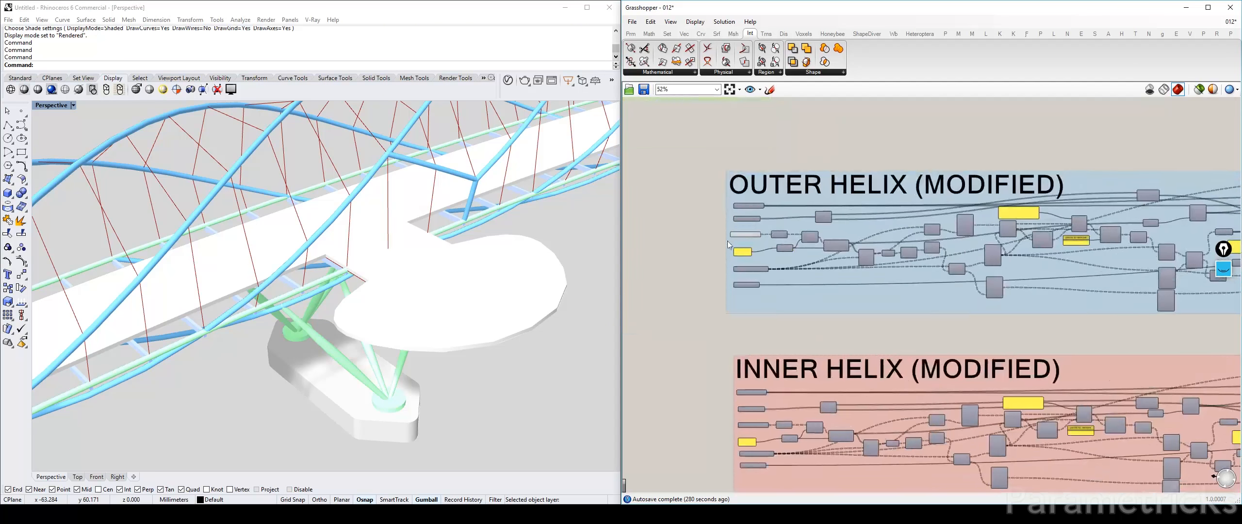
{"action": "left_click", "coordinate": [758, 233]}
{"action": "scroll", "coordinate": [778, 226], "scroll_direction": "down", "scroll_amount": 8}
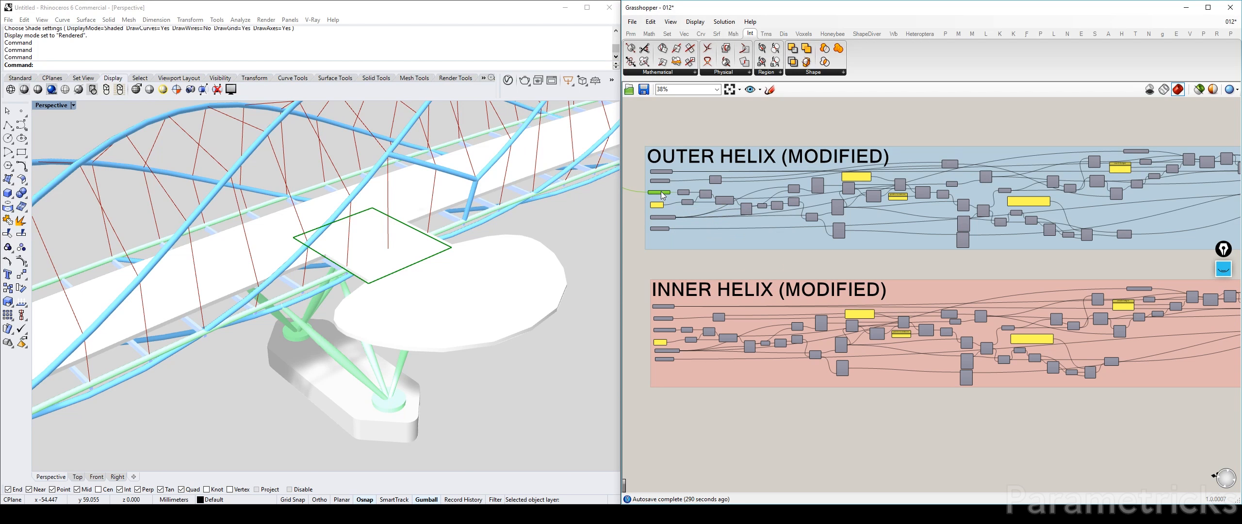
{"action": "key", "text": "ctrl+q"}
Copy the Boolean geometry parameter and its attached surface component to the free canvas below the outer helix input of the cable definition
{"action": "scroll", "coordinate": [687, 193], "scroll_direction": "up", "scroll_amount": 3}
{"action": "left_click", "coordinate": [685, 194]}
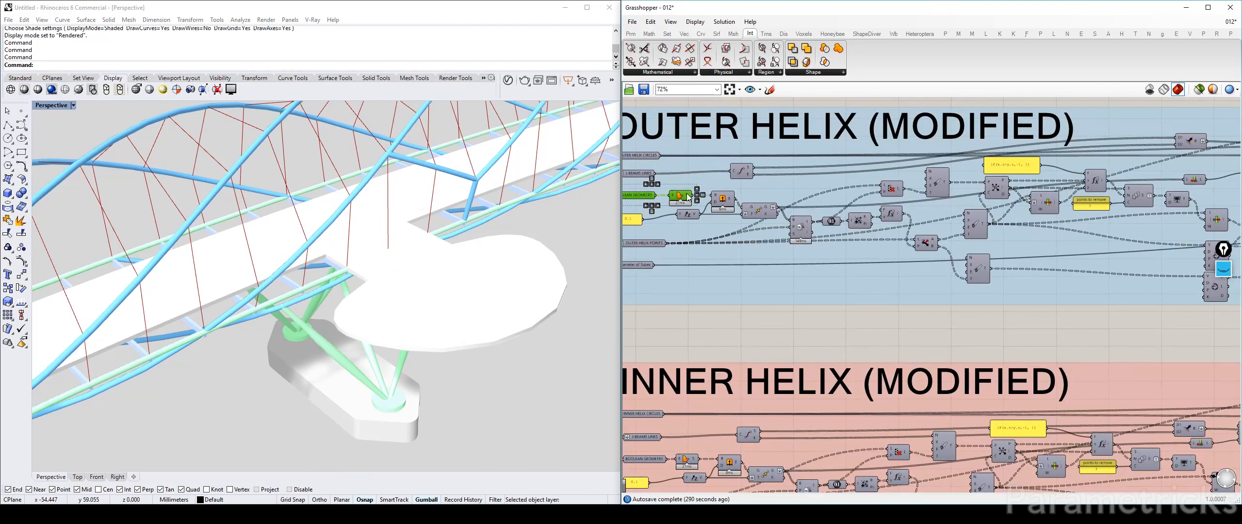
{"action": "scroll", "coordinate": [871, 222], "scroll_direction": "down", "scroll_amount": 6}
{"action": "right_click_drag", "start_coordinate": [1081, 228], "coordinate": [871, 206]}
{"action": "scroll", "coordinate": [824, 200], "scroll_direction": "up", "scroll_amount": 5}
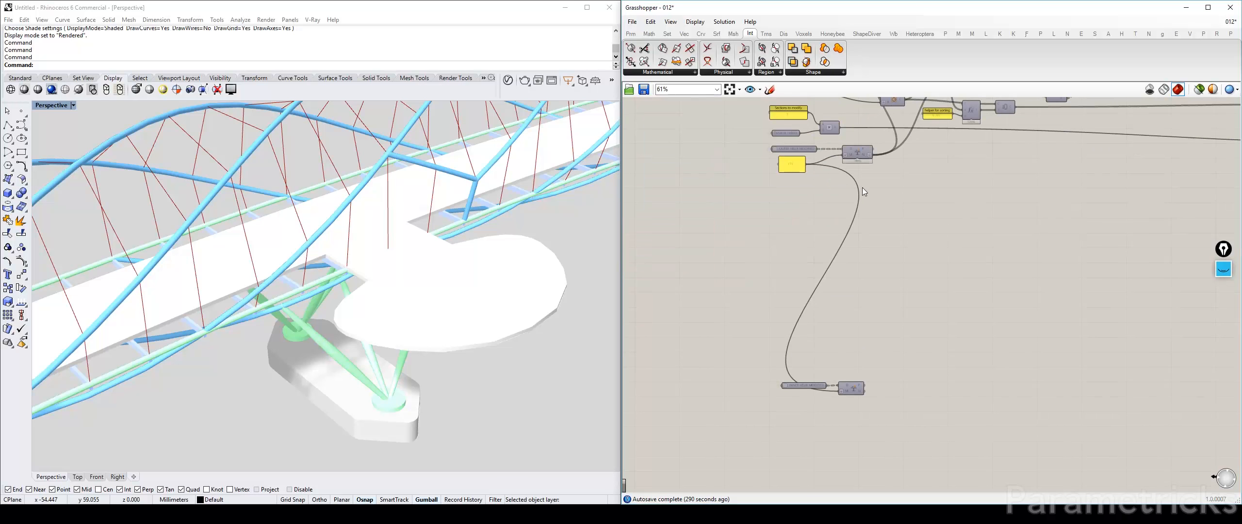
{"action": "left_click_drag", "start_coordinate": [920, 296], "coordinate": [806, 195]}
{"action": "left_click", "coordinate": [898, 188]}
{"action": "right_click_drag", "start_coordinate": [900, 187], "coordinate": [793, 236]}
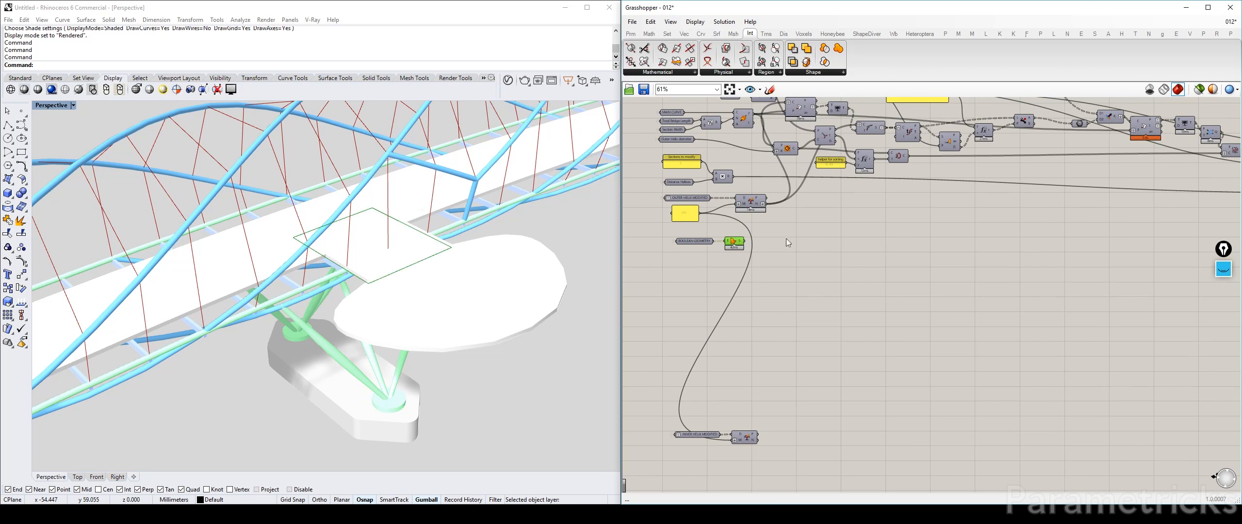
Turn off the preview of the copied surface component next to the Boolean geometry parameter
{"action": "left_click", "coordinate": [798, 242]}
{"action": "left_click", "coordinate": [731, 242]}
{"action": "right_click_drag", "start_coordinate": [353, 271], "coordinate": [363, 260]}
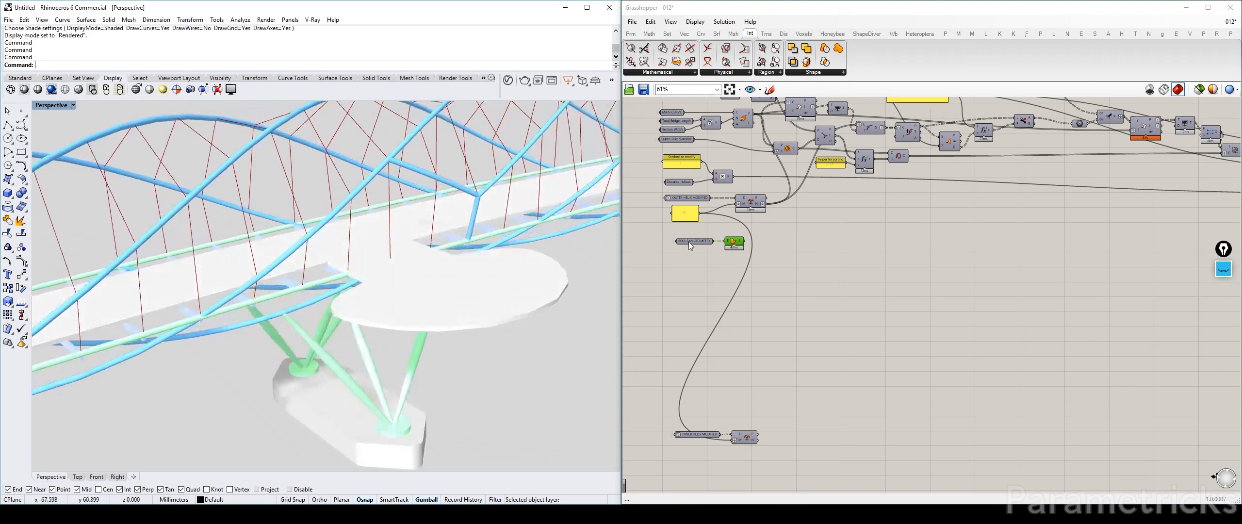
{"action": "left_click", "coordinate": [781, 242]}
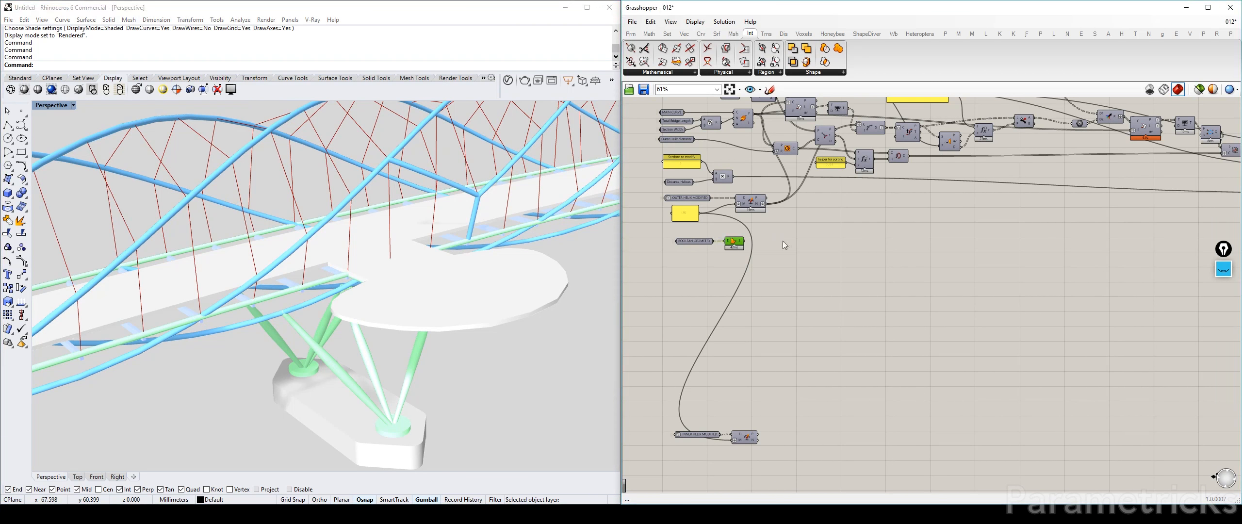
{"action": "left_click", "coordinate": [784, 244]}
Add a Surface | Line intersection, feed the copied surface component into its surface input, and move that component closer to it
{"action": "left_click", "coordinate": [669, 77]}
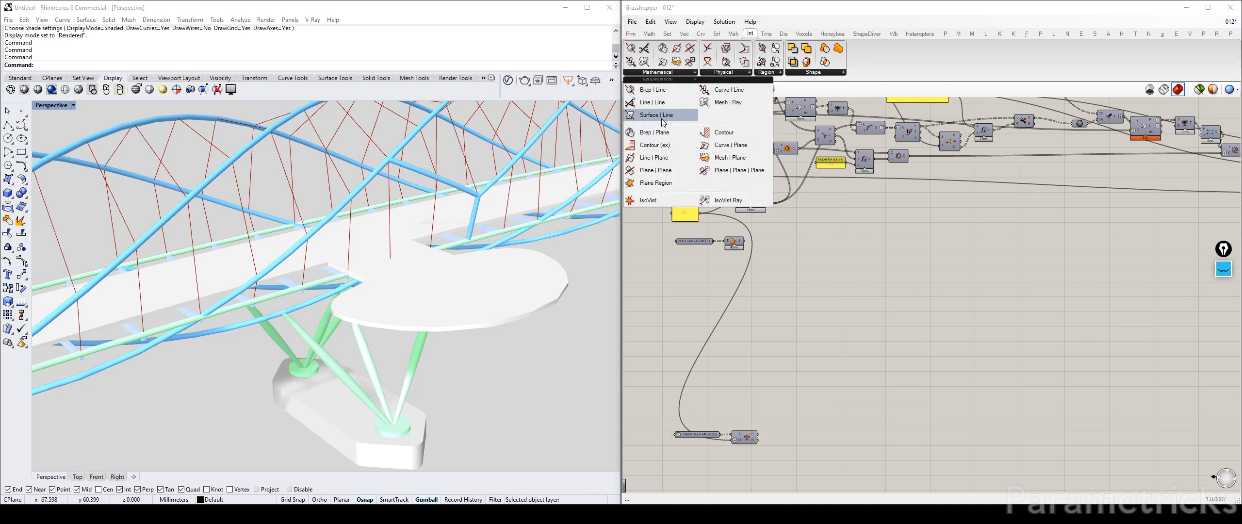
{"action": "left_click_drag", "start_coordinate": [662, 119], "coordinate": [835, 247]}
{"action": "scroll", "coordinate": [739, 235], "scroll_direction": "up", "scroll_amount": 3}
{"action": "left_click_drag", "start_coordinate": [746, 243], "coordinate": [837, 245]}
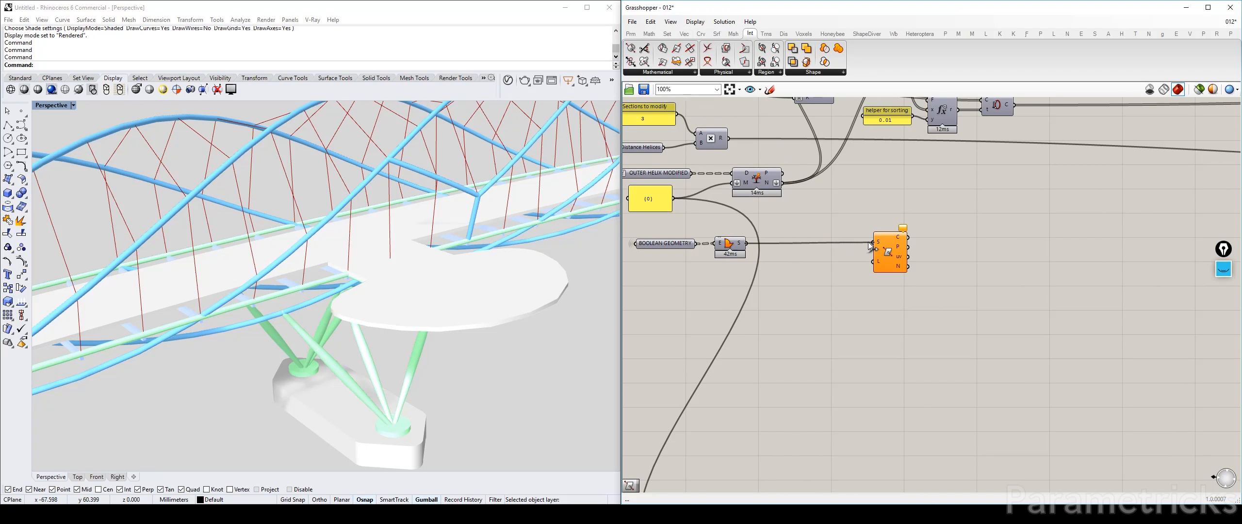
{"action": "left_click_drag", "start_coordinate": [735, 251], "coordinate": [811, 251]}
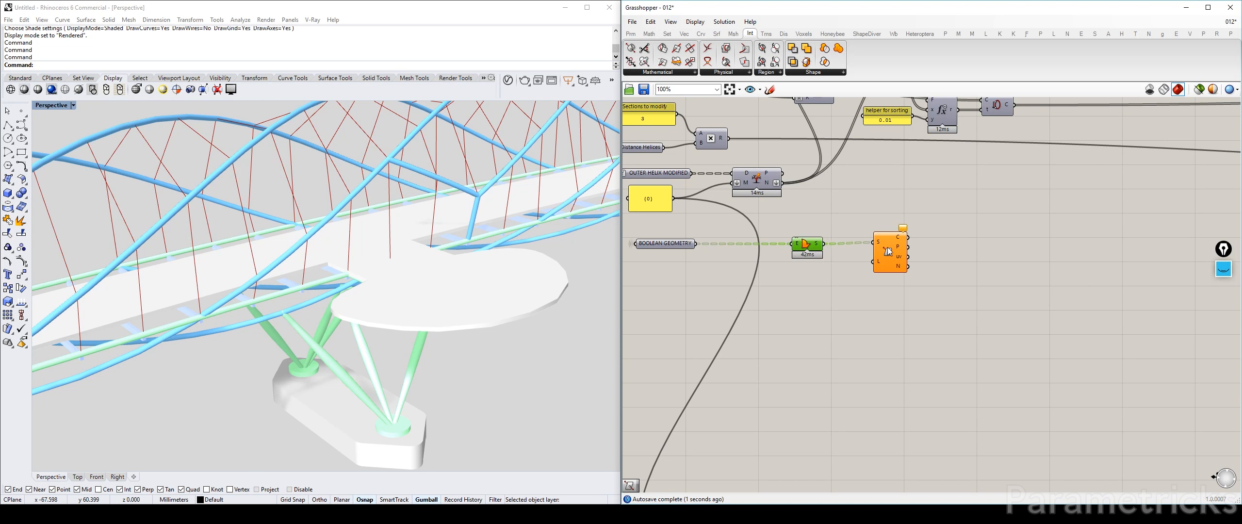
Move the Surface | Line intersection component to the downstream end of the definition, beside the middle Tree Branch component
{"action": "scroll", "coordinate": [888, 251], "scroll_direction": "down", "scroll_amount": 5}
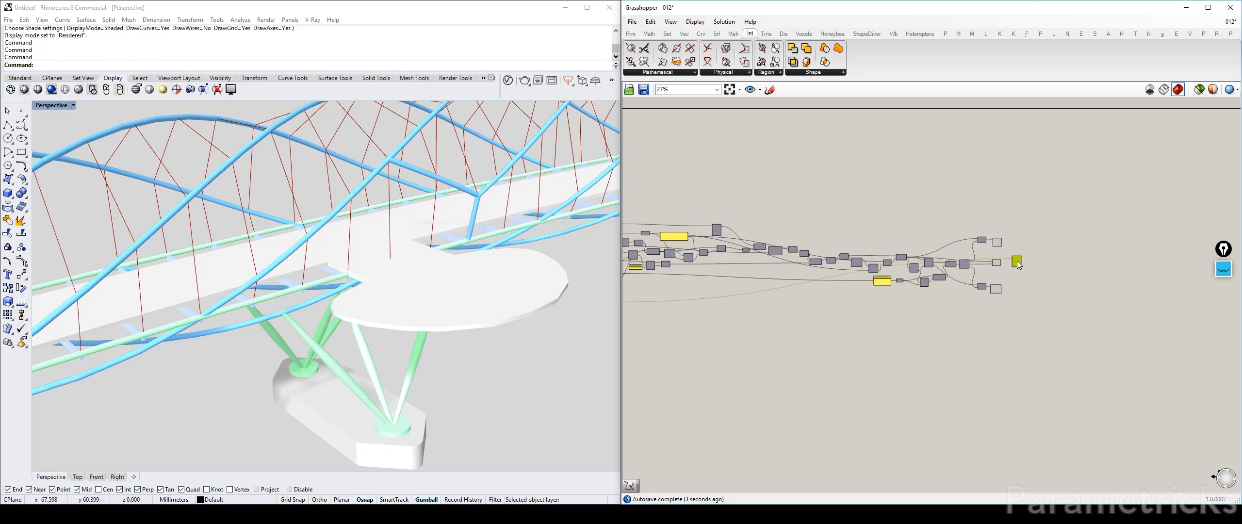
{"action": "scroll", "coordinate": [1017, 263], "scroll_direction": "up", "scroll_amount": 5}
{"action": "right_click_drag", "start_coordinate": [1017, 263], "coordinate": [961, 237]}
{"action": "scroll", "coordinate": [694, 269], "scroll_direction": "up", "scroll_amount": 2}
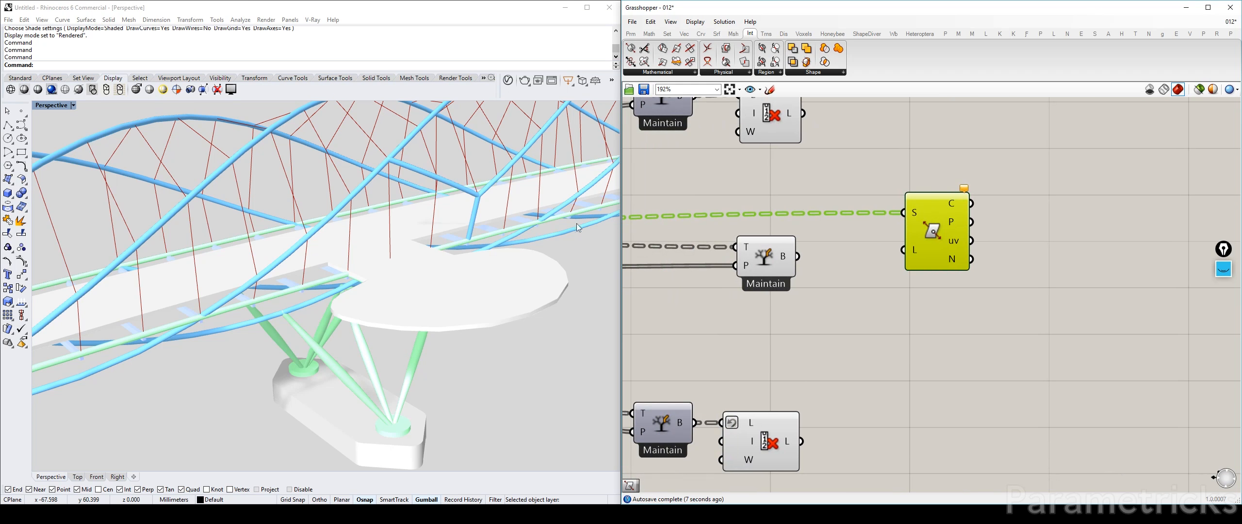
Check the middle Tree Branch component's cables around the pod opening and move that component farther from the intersection component
{"action": "right_click_drag", "start_coordinate": [576, 226], "coordinate": [707, 237]}
{"action": "left_click", "coordinate": [757, 262]}
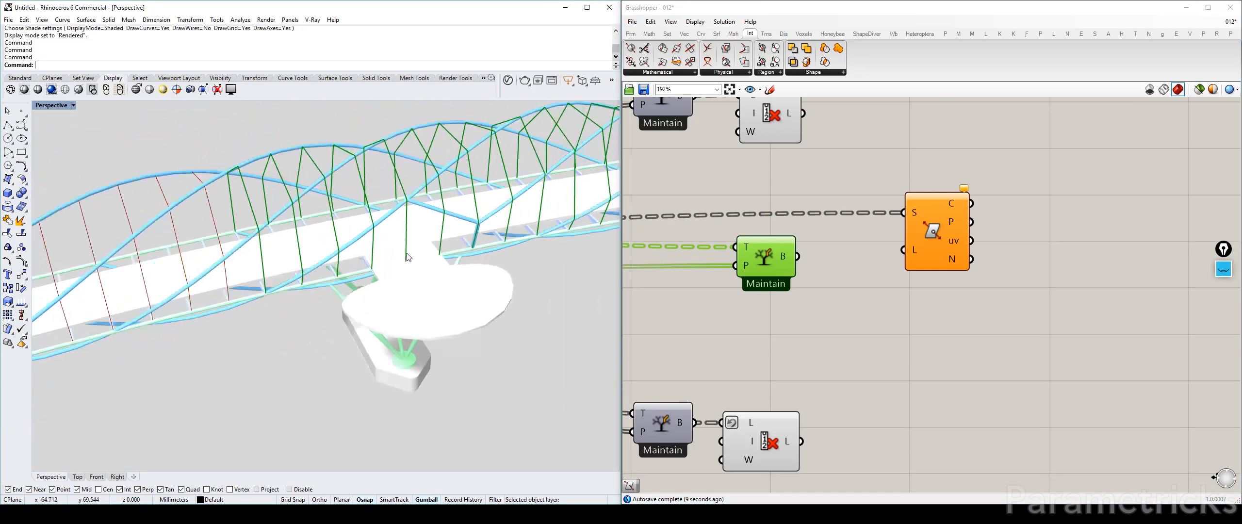
{"action": "right_click_drag", "start_coordinate": [431, 238], "coordinate": [459, 204]}
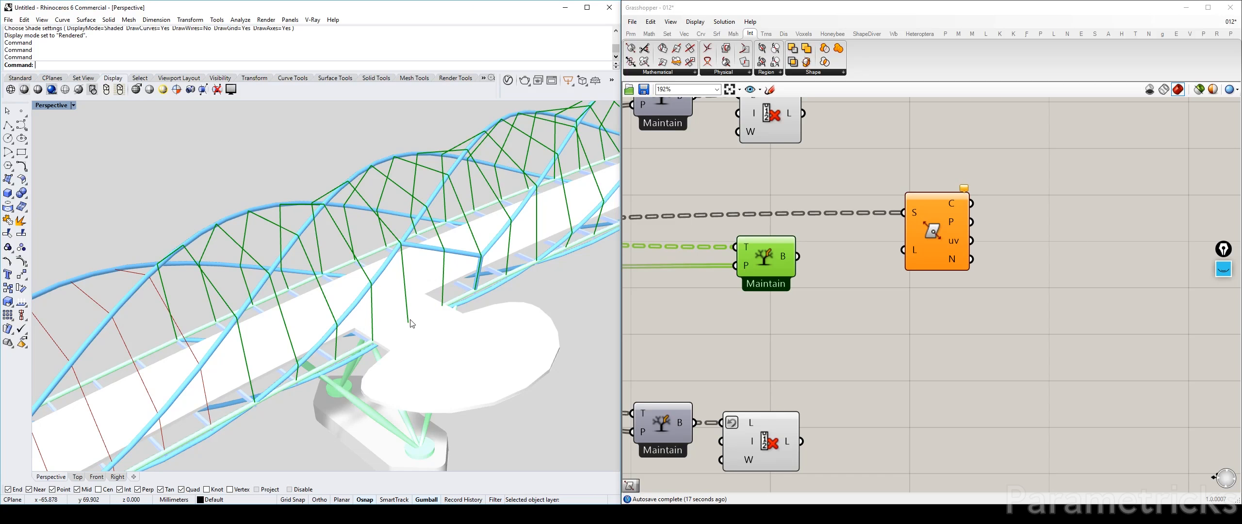
{"action": "right_click_drag", "start_coordinate": [401, 322], "coordinate": [394, 281]}
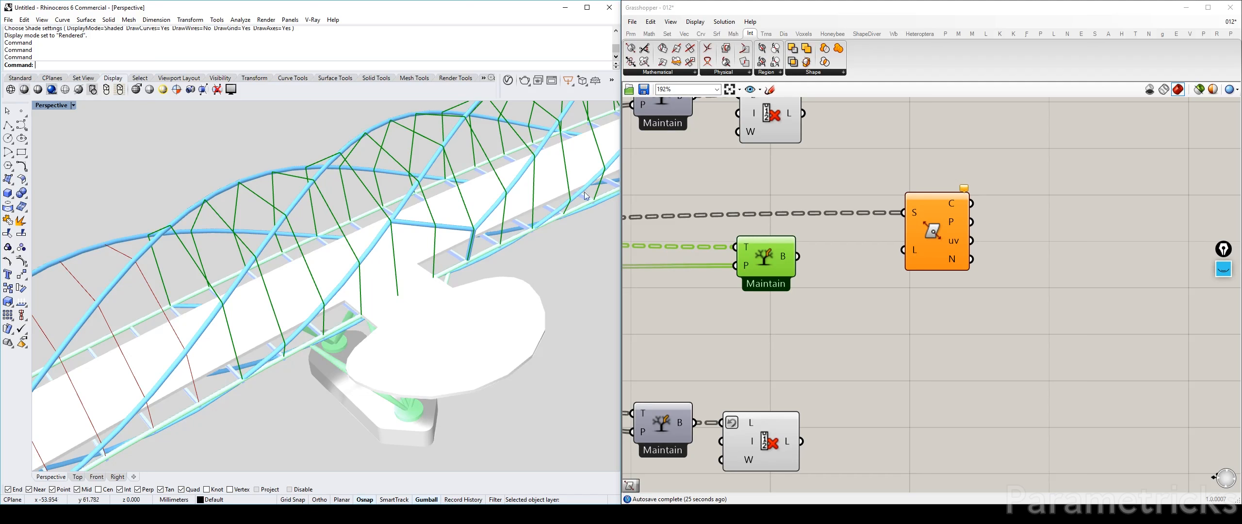
{"action": "left_click_drag", "start_coordinate": [782, 255], "coordinate": [743, 255]}
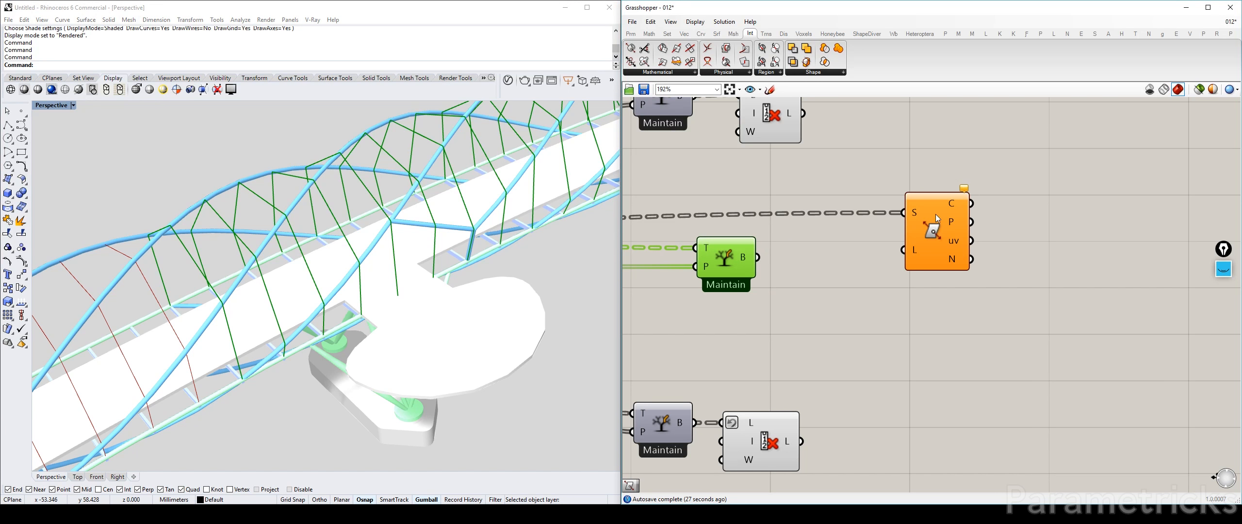
Flatten the intersection's surface input and feed the middle Tree Branch output into its line input, grafting that input
{"action": "right_click", "coordinate": [914, 215]}
{"action": "left_click", "coordinate": [936, 286]}
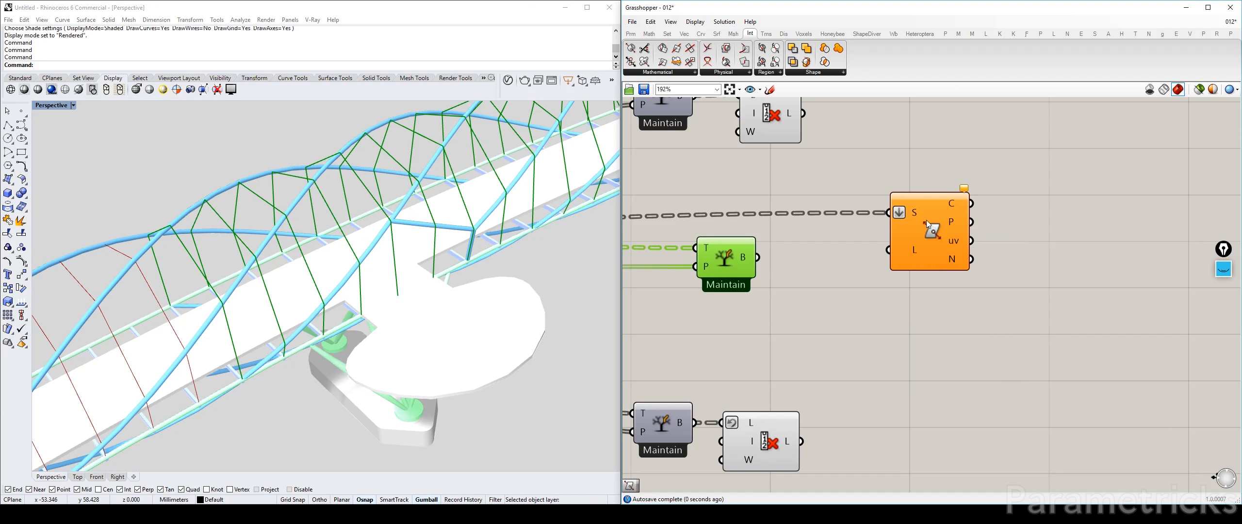
{"action": "left_click_drag", "start_coordinate": [926, 219], "coordinate": [894, 203]}
{"action": "left_click_drag", "start_coordinate": [757, 257], "coordinate": [881, 245]}
{"action": "right_click", "coordinate": [880, 244]}
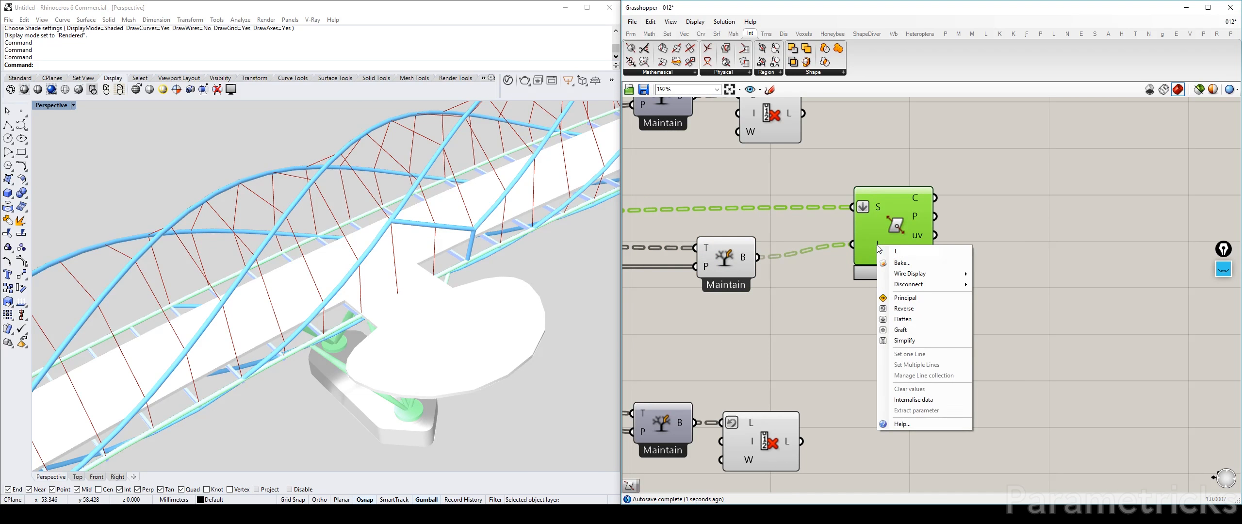
{"action": "left_click", "coordinate": [905, 327]}
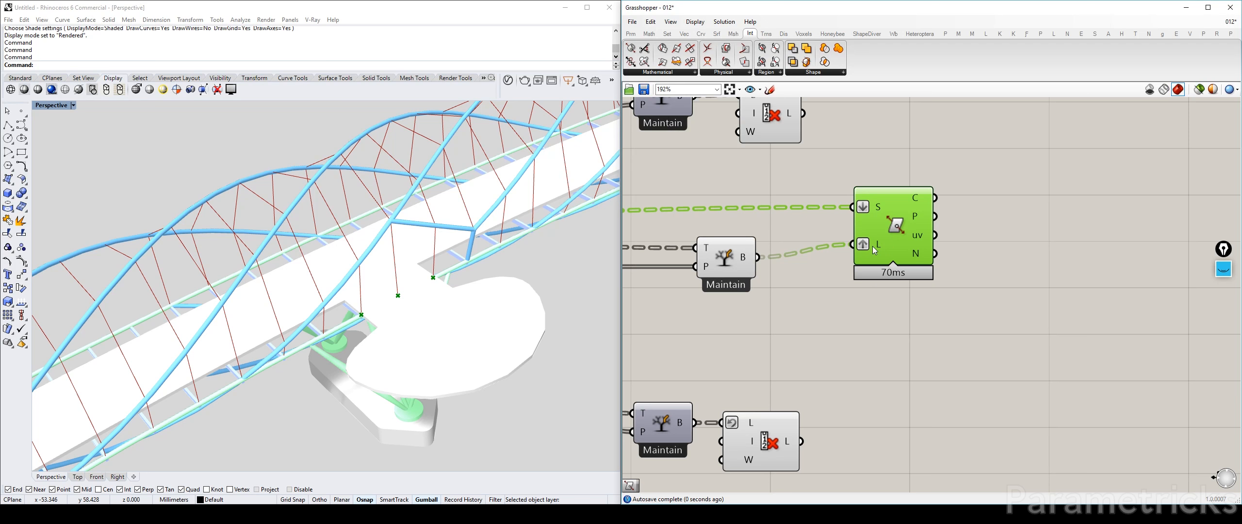
Examine the intersection points at the viewing pods along the bridge and the branch contents of the intersection's points output
{"action": "mouse_move", "coordinate": [879, 243]}
{"action": "scroll", "coordinate": [413, 340], "scroll_direction": "down", "scroll_amount": 3}
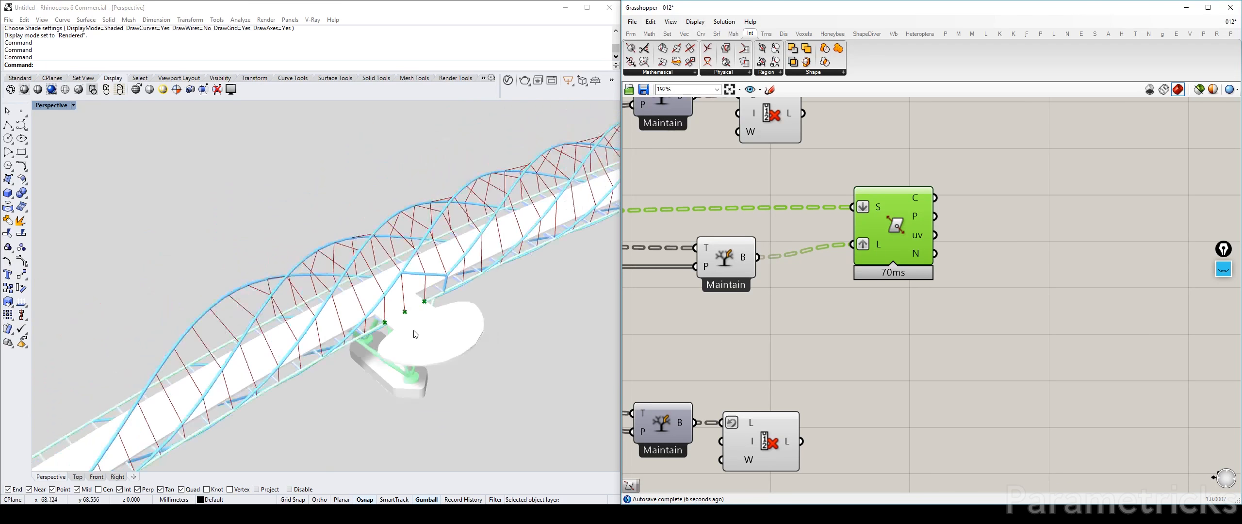
{"action": "right_click_drag", "start_coordinate": [501, 254], "coordinate": [439, 246]}
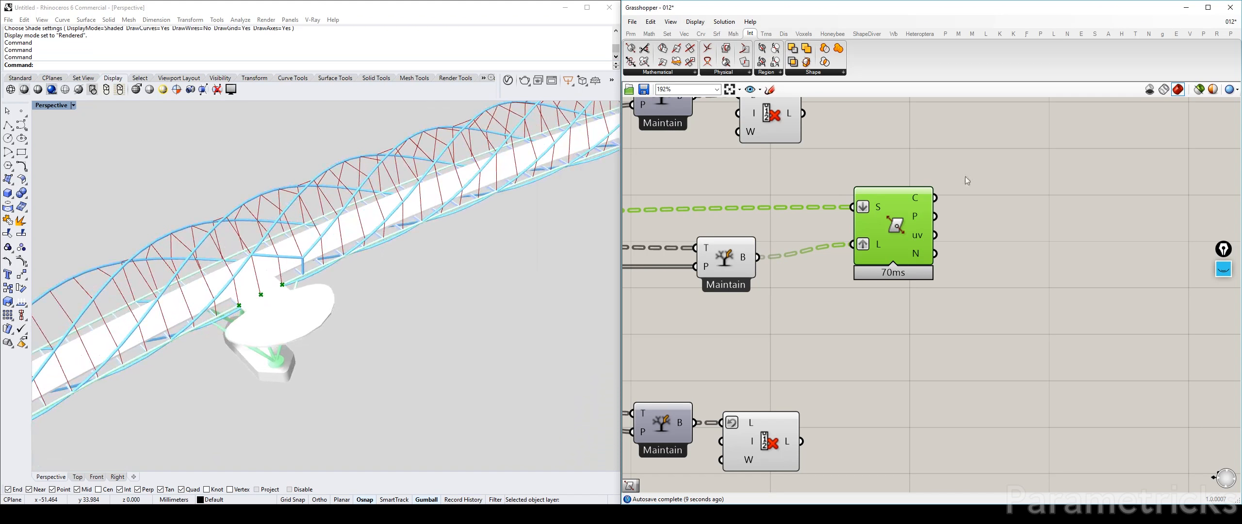
{"action": "left_click", "coordinate": [964, 176]}
{"action": "scroll", "coordinate": [423, 200], "scroll_direction": "down", "scroll_amount": 5}
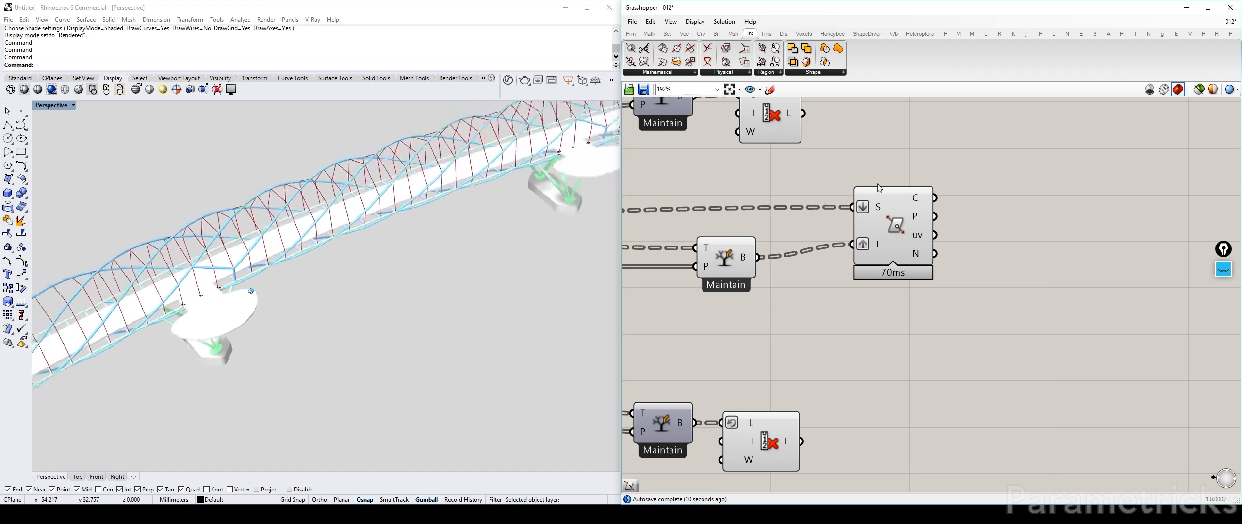
{"action": "scroll", "coordinate": [423, 201], "scroll_direction": "down", "scroll_amount": 2}
{"action": "right_click_drag", "start_coordinate": [423, 200], "coordinate": [466, 159]}
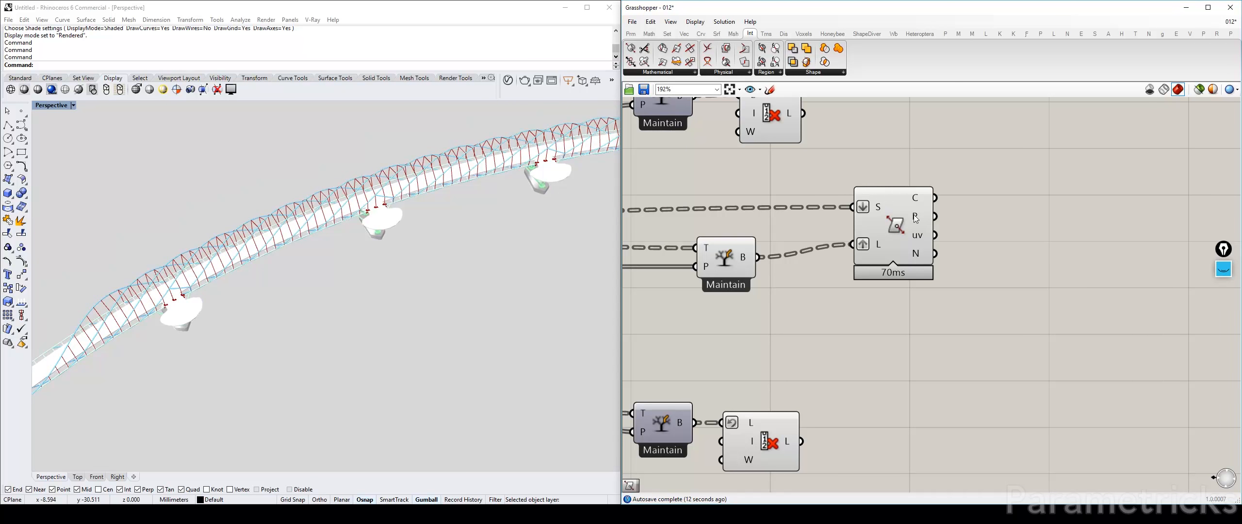
{"action": "mouse_move", "coordinate": [915, 218]}
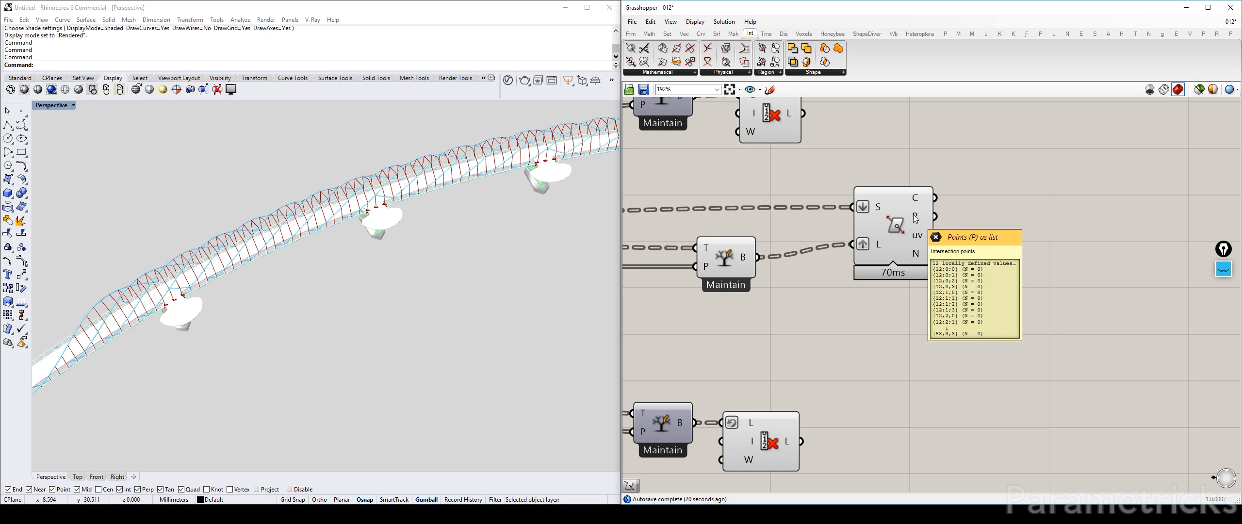
{"action": "scroll", "coordinate": [732, 248], "scroll_direction": "up", "scroll_amount": 3}
{"action": "scroll", "coordinate": [720, 267], "scroll_direction": "down", "scroll_amount": 3}
{"action": "right_click_drag", "start_coordinate": [321, 281], "coordinate": [388, 310]}
{"action": "scroll", "coordinate": [411, 270], "scroll_direction": "up", "scroll_amount": 4}
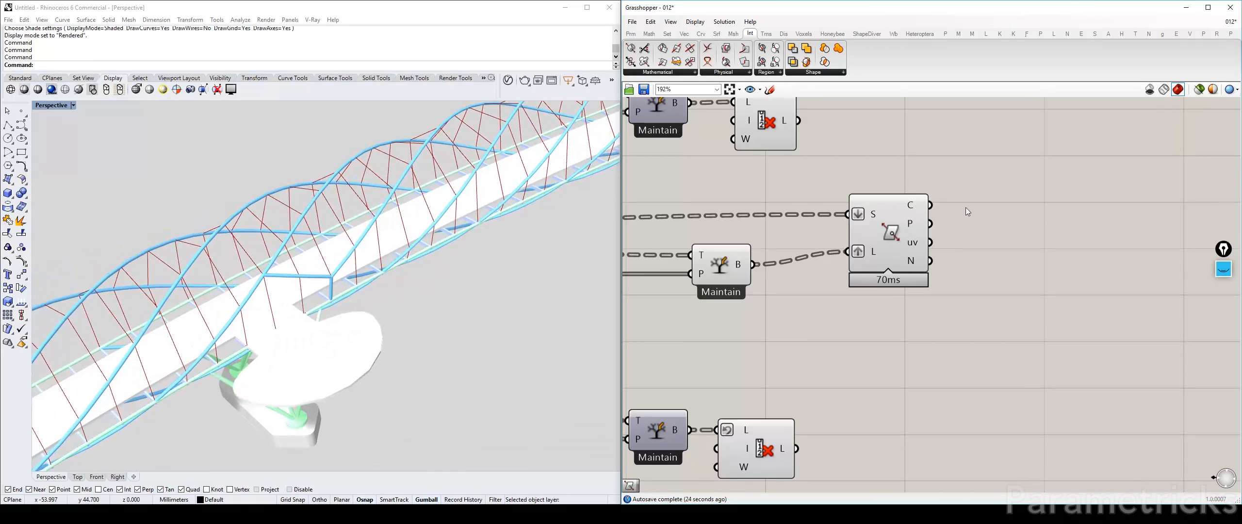
Shift the intersection component and the middle Tree Branch component back toward their upstream sources
{"action": "right_click_drag", "start_coordinate": [949, 222], "coordinate": [903, 197]}
{"action": "scroll", "coordinate": [860, 197], "scroll_direction": "down", "scroll_amount": 3}
{"action": "left_click_drag", "start_coordinate": [848, 197], "coordinate": [816, 199]}
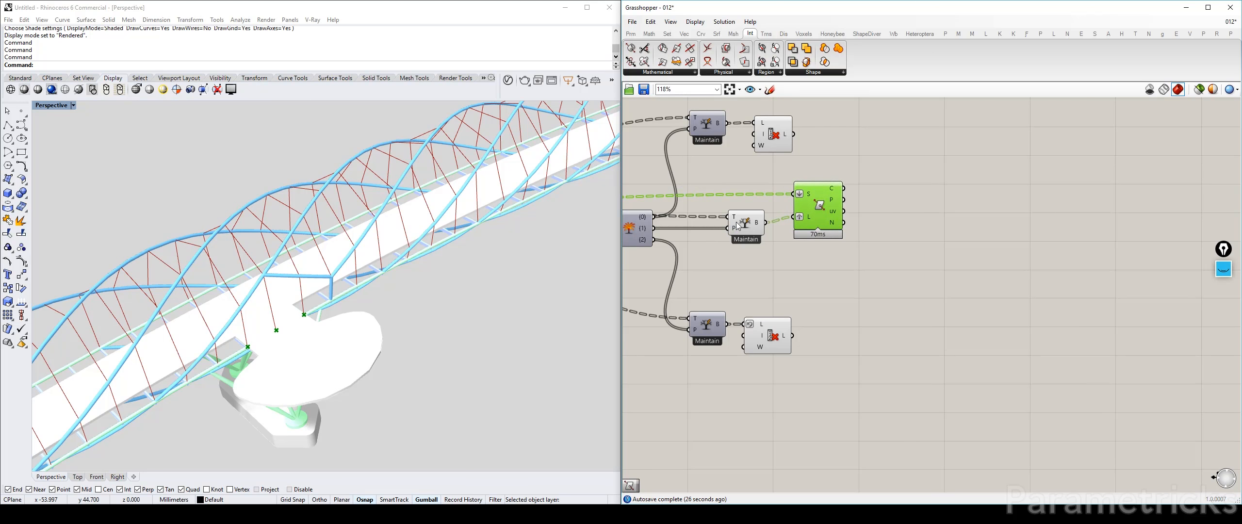
{"action": "left_click_drag", "start_coordinate": [737, 223], "coordinate": [723, 212]}
Add a Param Viewer beside the intersection component and connect the points output to it
{"action": "double_click", "coordinate": [915, 215]}
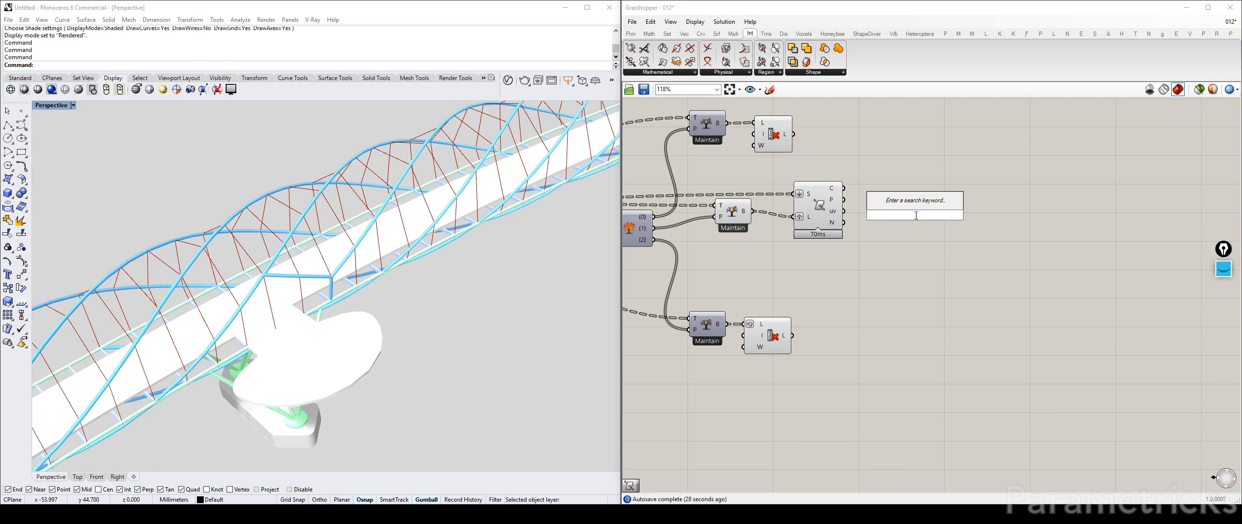
{"action": "type", "text": "param"}
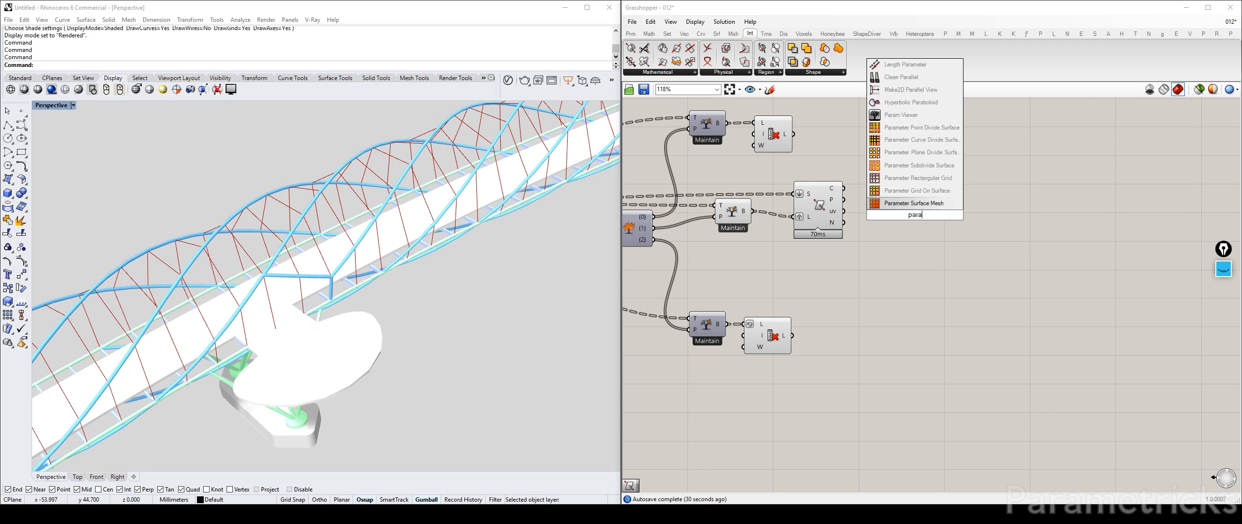
{"action": "left_click", "coordinate": [926, 114]}
{"action": "scroll", "coordinate": [861, 182], "scroll_direction": "up", "scroll_amount": 3}
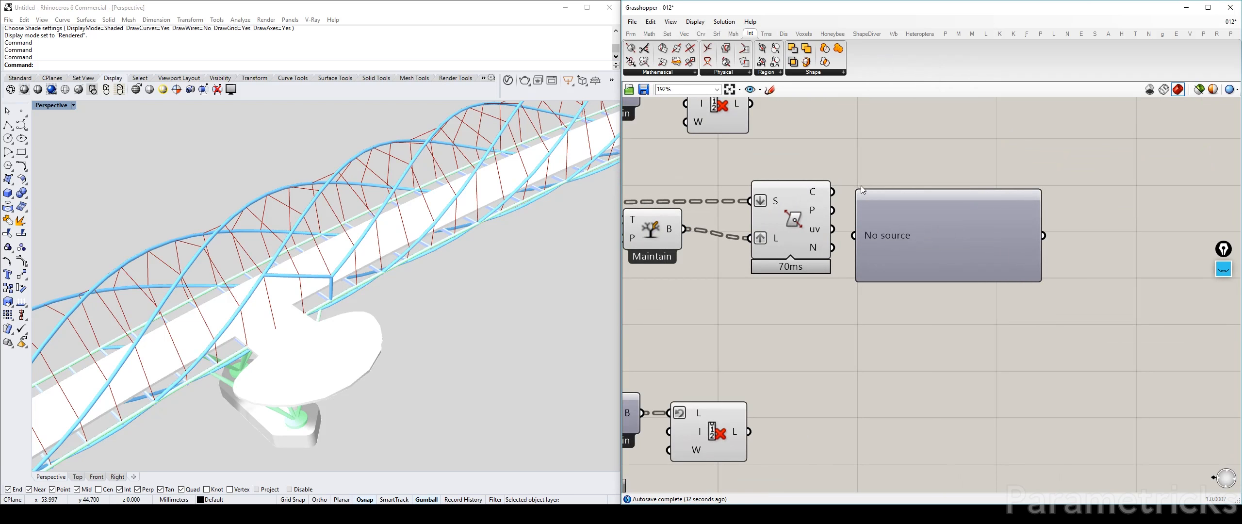
{"action": "left_click_drag", "start_coordinate": [876, 201], "coordinate": [901, 165]}
{"action": "left_click_drag", "start_coordinate": [832, 210], "coordinate": [880, 199]}
{"action": "right_click_drag", "start_coordinate": [972, 239], "coordinate": [873, 214]}
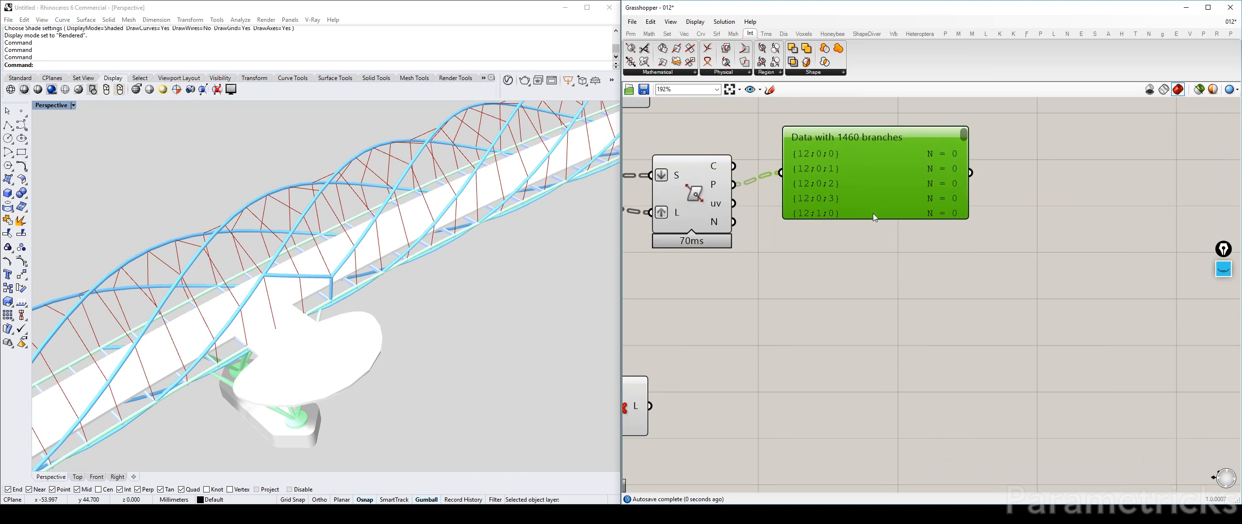
Mark the first branch path and its item count in the Param Viewer in pink, and clear the markings
{"action": "left_click", "coordinate": [1224, 270]}
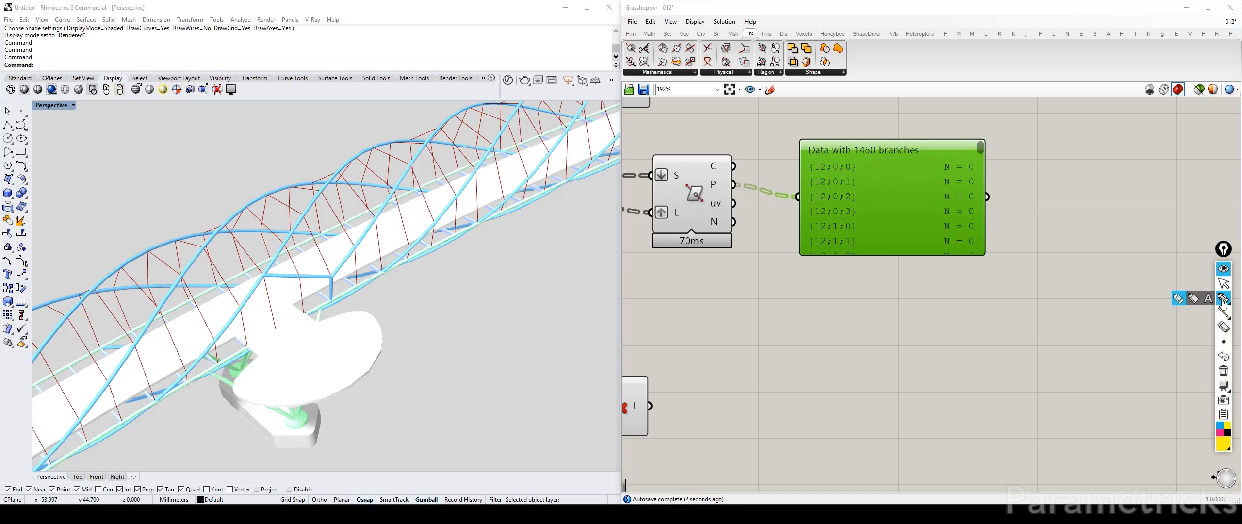
{"action": "left_click", "coordinate": [1219, 434]}
{"action": "mouse_move", "coordinate": [830, 160]}
{"action": "left_mouse_down"}
{"action": "mouse_move", "coordinate": [798, 169]}
{"action": "mouse_move", "coordinate": [870, 175]}
{"action": "mouse_move", "coordinate": [858, 176]}
{"action": "left_mouse_up"}
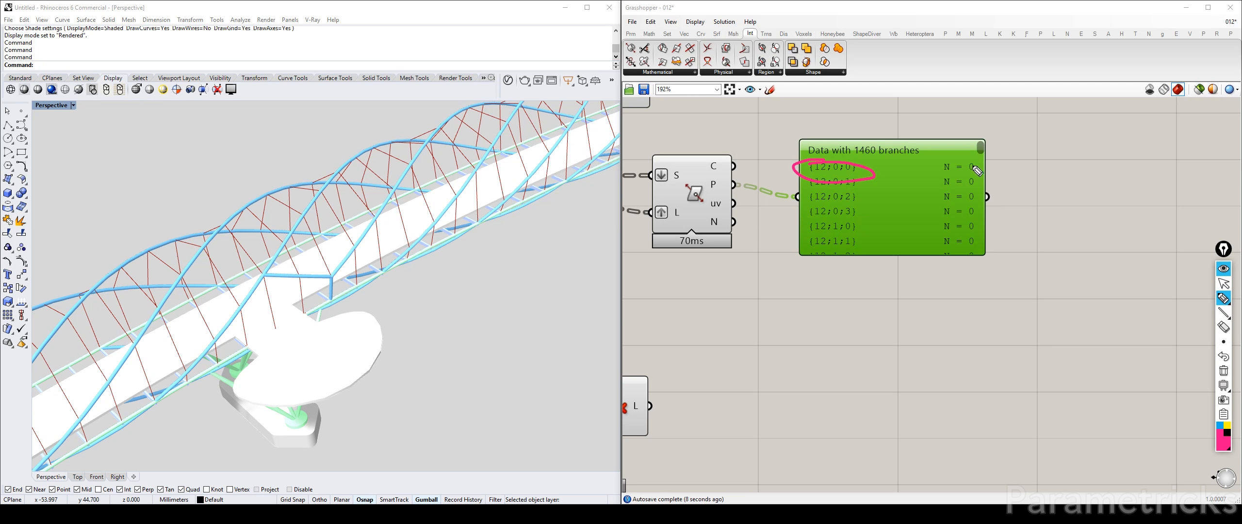
{"action": "left_click_drag", "start_coordinate": [968, 162], "coordinate": [981, 168]}
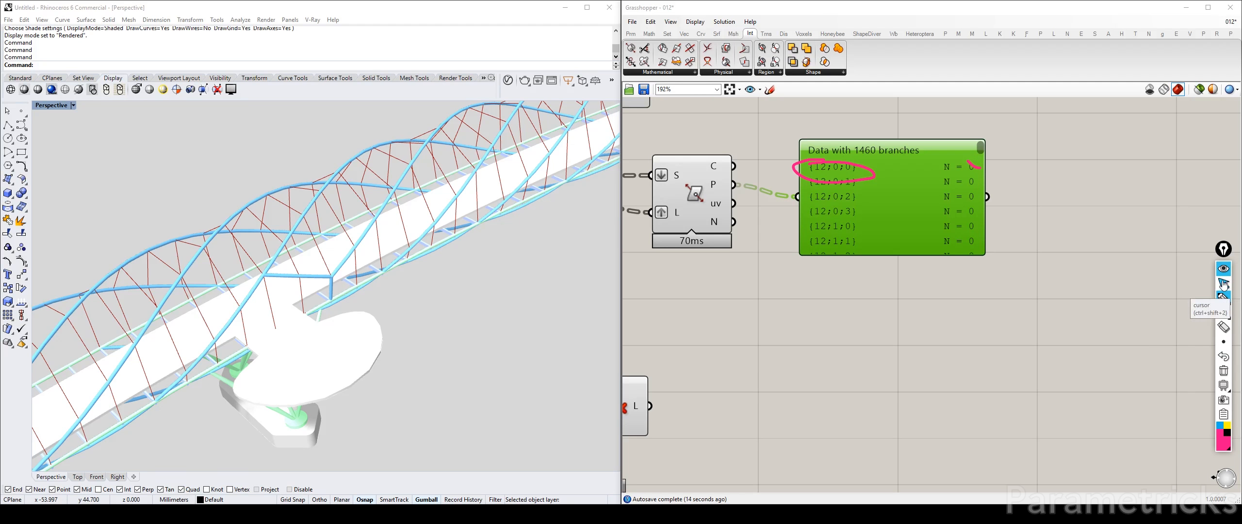
{"action": "left_click", "coordinate": [1224, 326]}
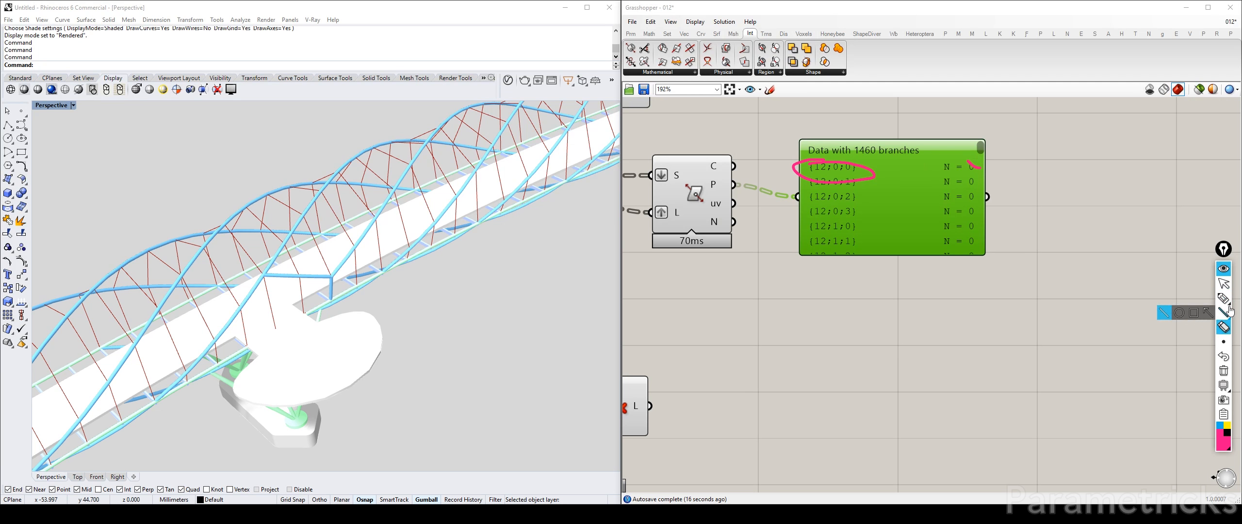
{"action": "left_click", "coordinate": [1224, 370]}
{"action": "left_click", "coordinate": [1225, 284]}
{"action": "left_click", "coordinate": [1224, 269]}
Delete the Param Viewer connected to the intersection's points output
{"action": "left_click", "coordinate": [1012, 276]}
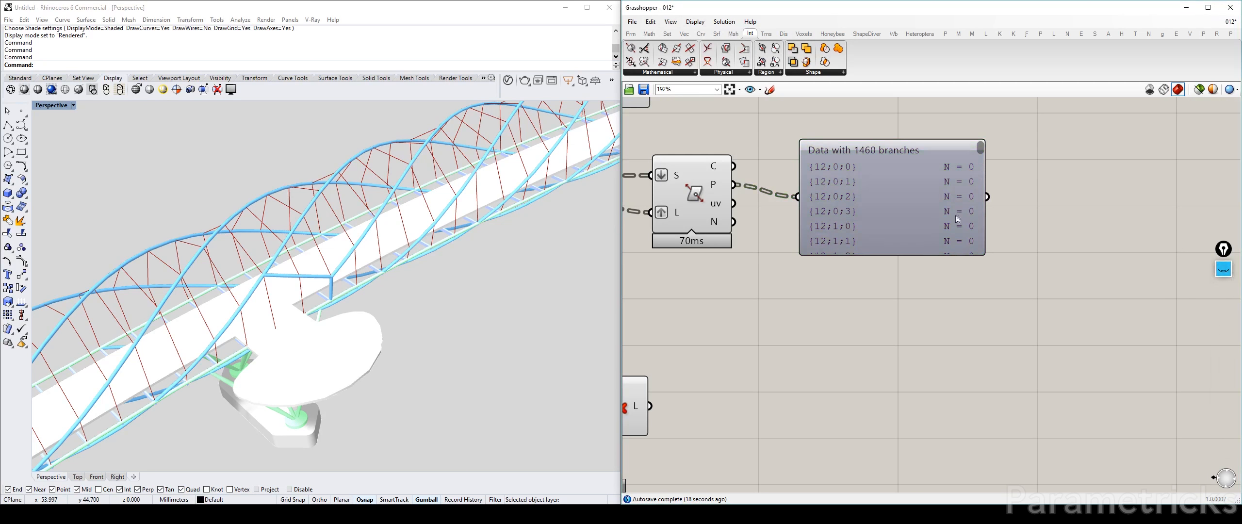
{"action": "left_click", "coordinate": [894, 192]}
{"action": "key", "text": "Delete"}
Rearrange the middle Tree Branch component and the intersection component so the latter sits slightly below and downstream of it
{"action": "scroll", "coordinate": [893, 192], "scroll_direction": "down", "scroll_amount": 3}
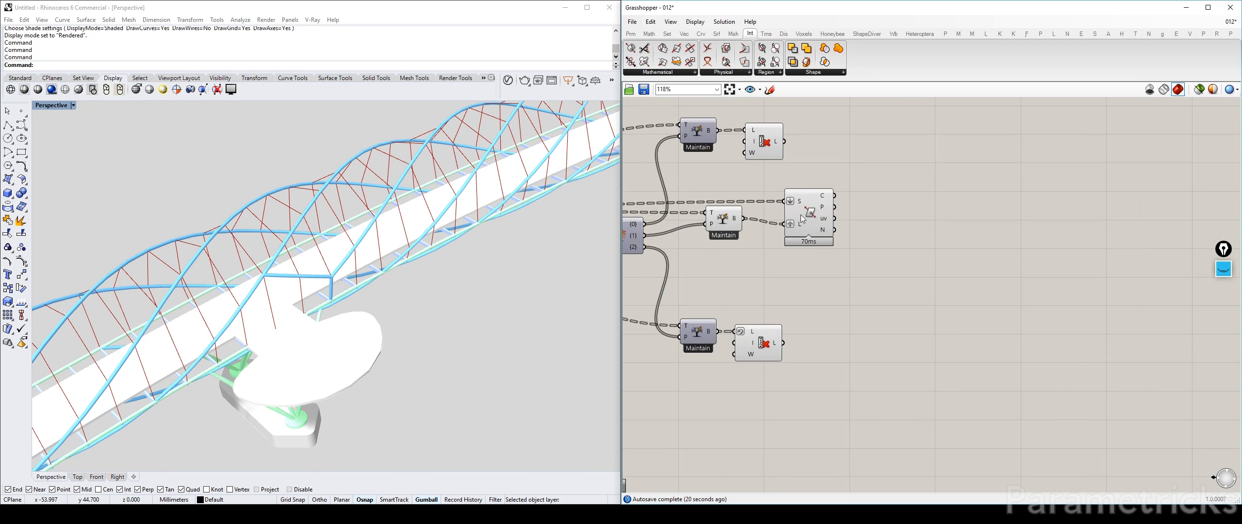
{"action": "left_click_drag", "start_coordinate": [713, 217], "coordinate": [715, 228]}
{"action": "left_click_drag", "start_coordinate": [803, 209], "coordinate": [782, 261]}
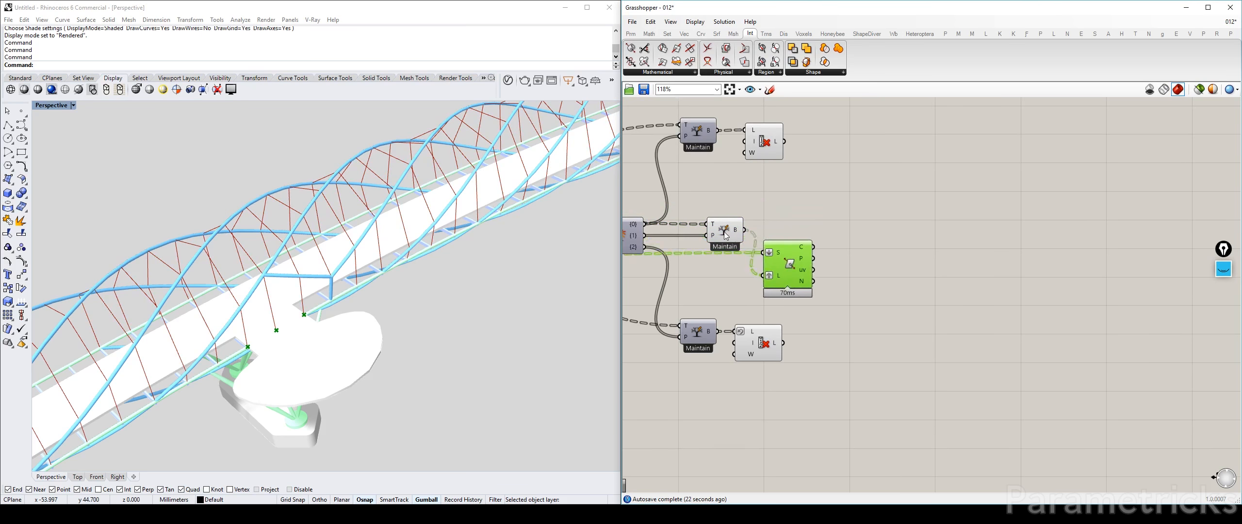
{"action": "left_click_drag", "start_coordinate": [726, 236], "coordinate": [713, 233]}
{"action": "left_click_drag", "start_coordinate": [805, 265], "coordinate": [808, 261]}
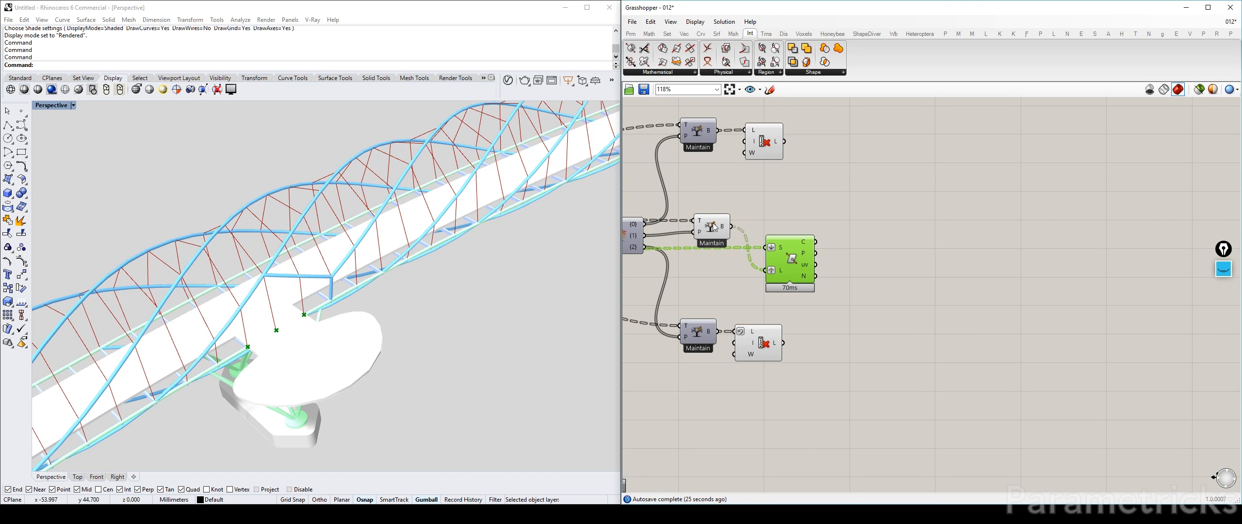
Simplify the data paths of the intersection's points output
{"action": "double_click", "coordinate": [870, 258]}
{"action": "key", "text": "Escape"}
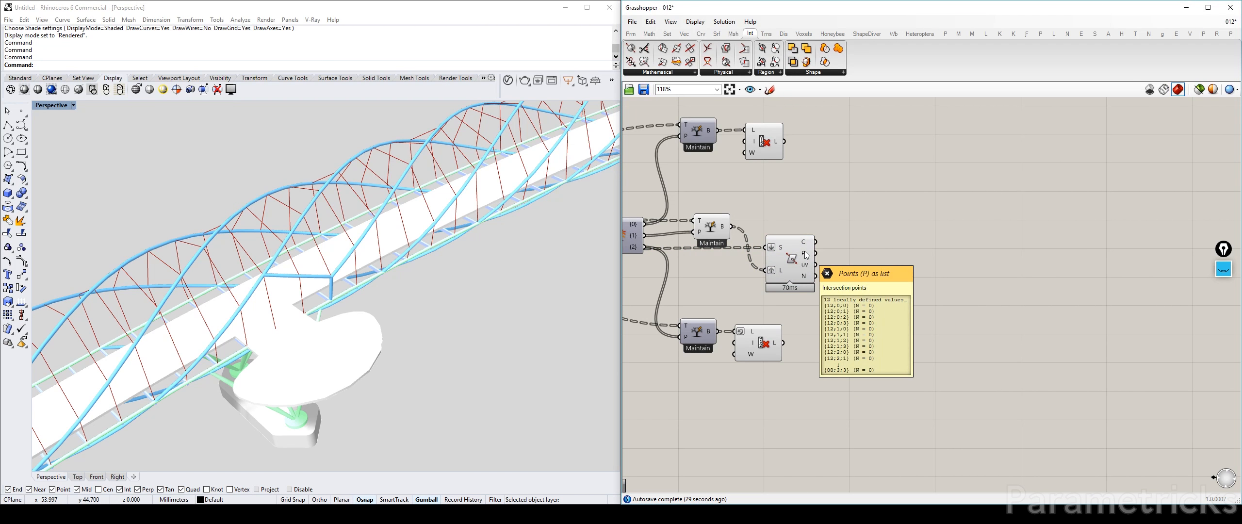
{"action": "right_click", "coordinate": [805, 255]}
{"action": "left_click", "coordinate": [825, 314]}
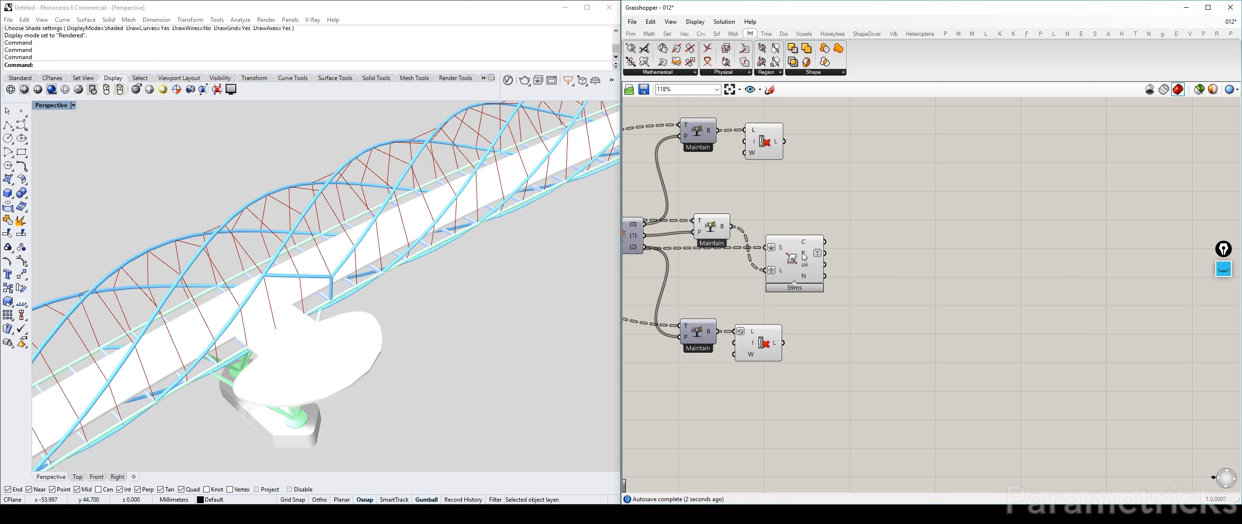
Add a Clean Tree component next to the intersection component and feed the simplified points output into its tree input
{"action": "double_click", "coordinate": [901, 254]}
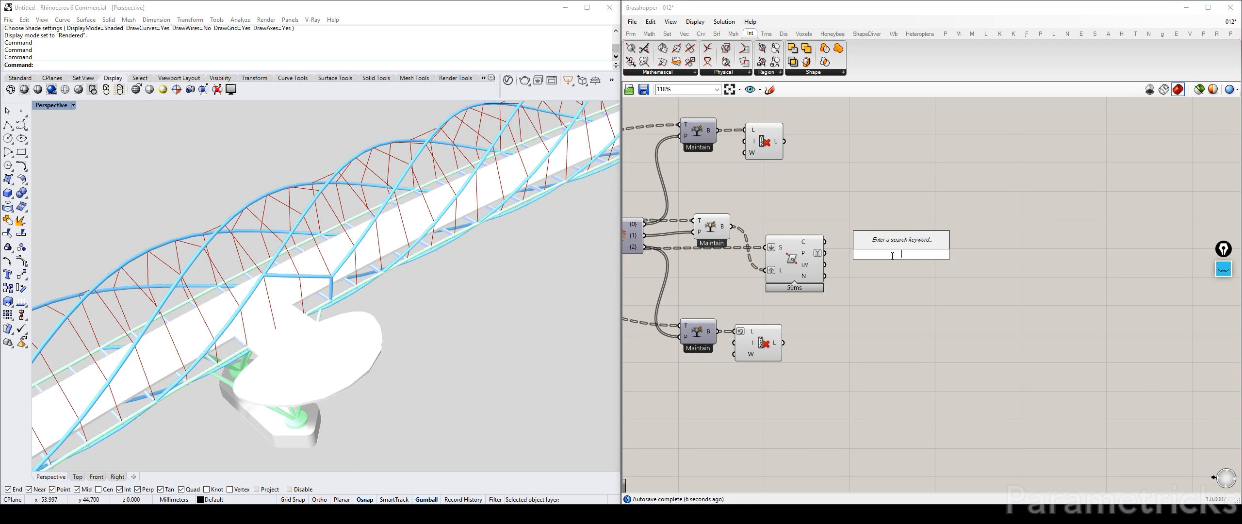
{"action": "type", "text": "clean"}
{"action": "key", "text": "Return"}
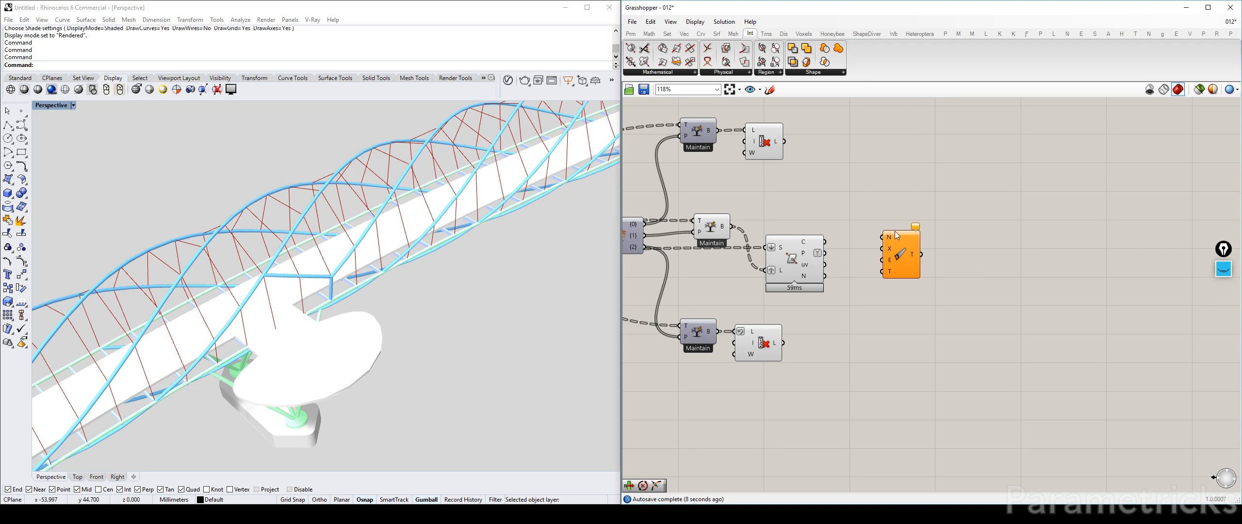
{"action": "scroll", "coordinate": [894, 231], "scroll_direction": "up", "scroll_amount": 2}
{"action": "mouse_move", "coordinate": [798, 261]}
{"action": "left_mouse_down"}
{"action": "mouse_move", "coordinate": [877, 286]}
{"action": "mouse_move", "coordinate": [881, 252]}
{"action": "left_mouse_up"}
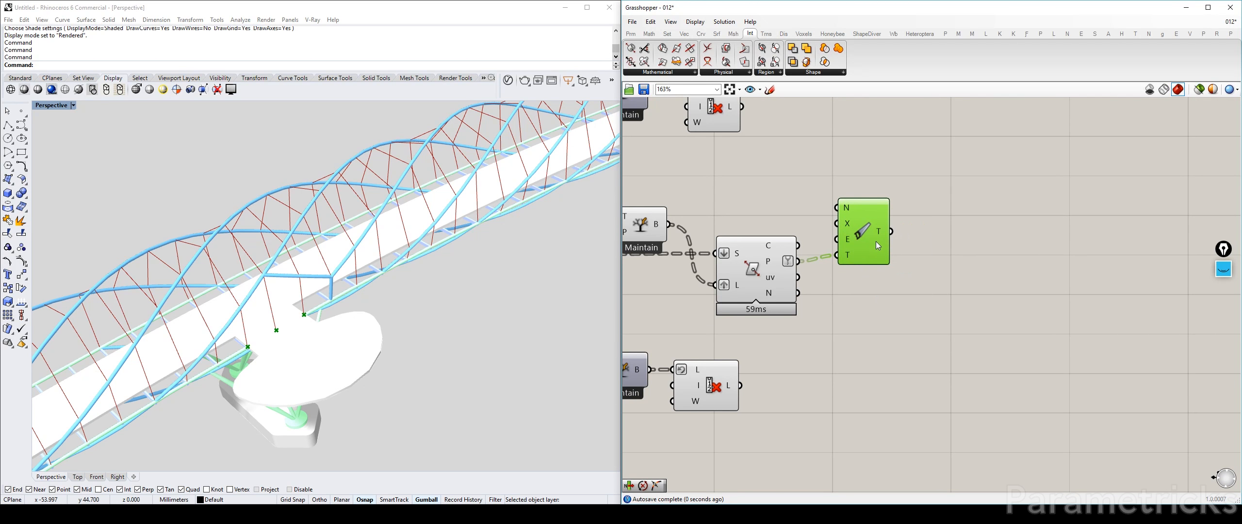
Enable the removal of empty branches on the Clean Tree component
{"action": "right_click", "coordinate": [850, 245]}
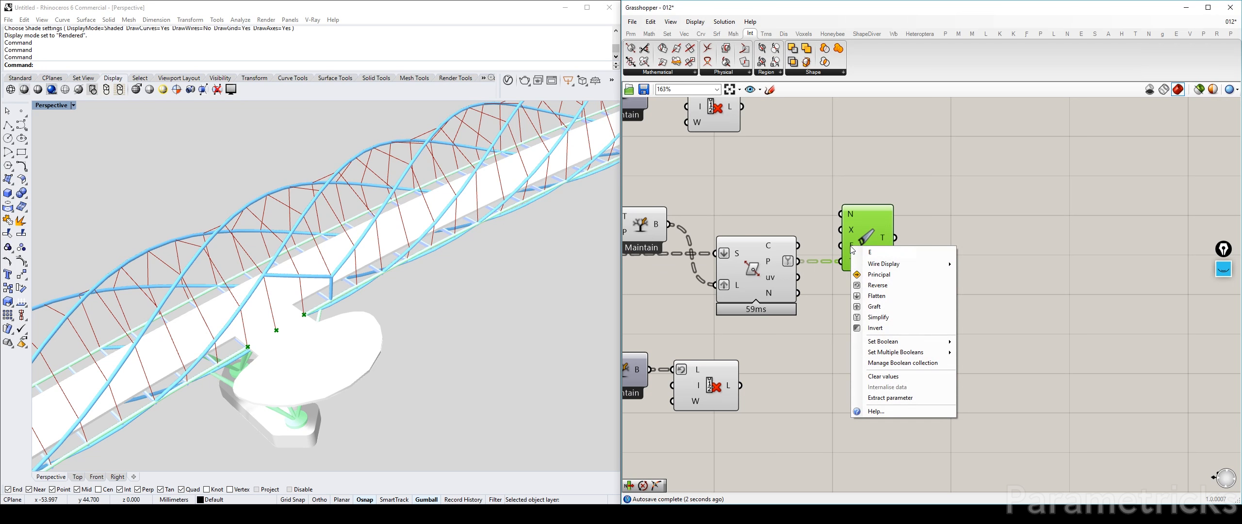
{"action": "mouse_move", "coordinate": [906, 342]}
{"action": "left_click", "coordinate": [979, 352]}
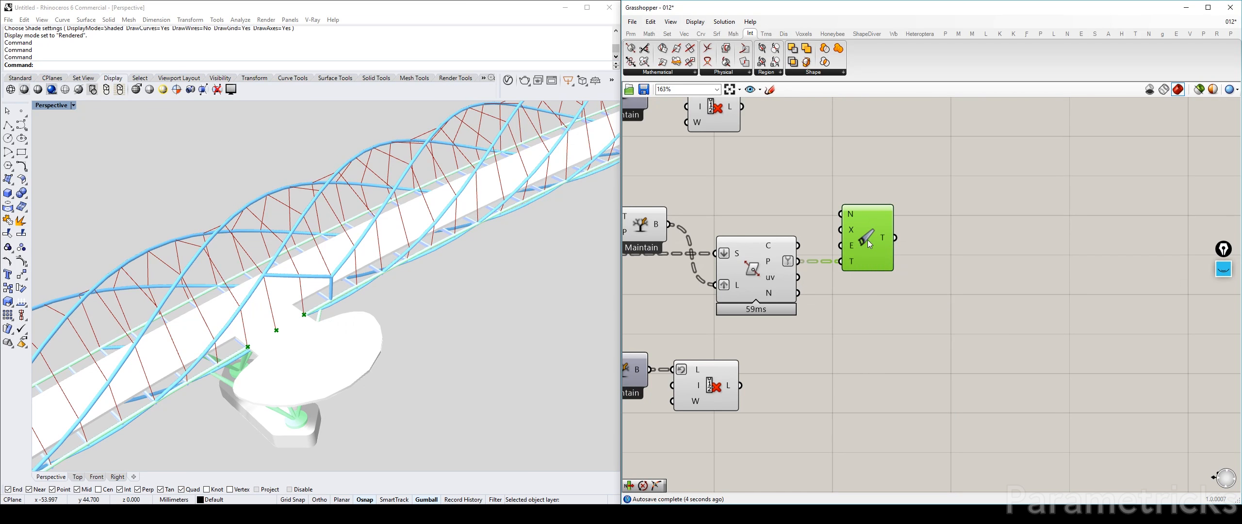
Turn off the viewport preview of the cable intersection component while leaving the Clean Tree component in place
{"action": "mouse_move", "coordinate": [852, 244]}
{"action": "left_click", "coordinate": [894, 260]}
{"action": "left_click", "coordinate": [759, 275]}
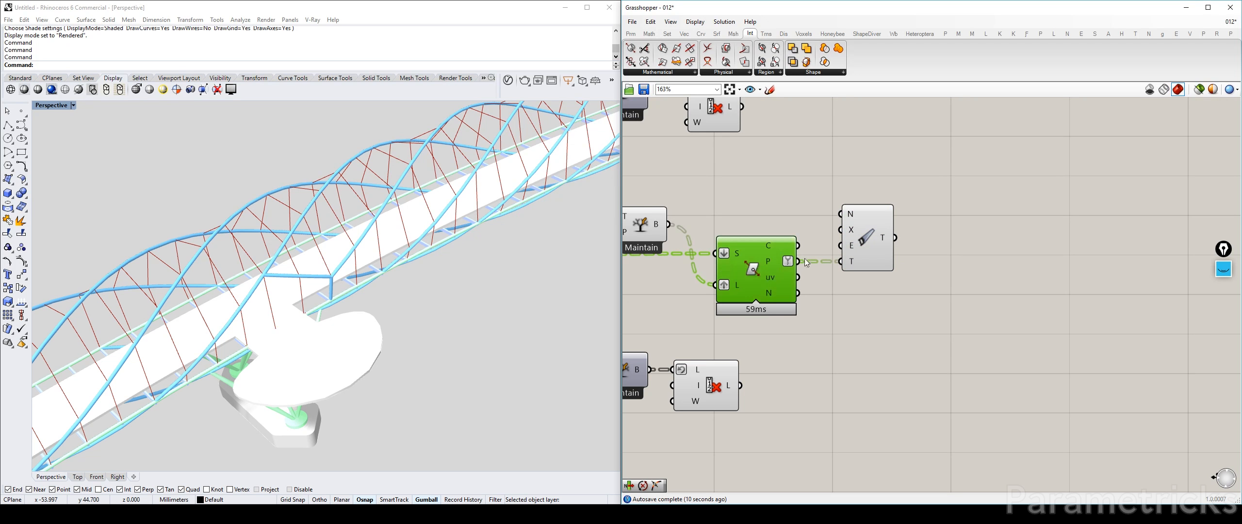
{"action": "left_click", "coordinate": [928, 251]}
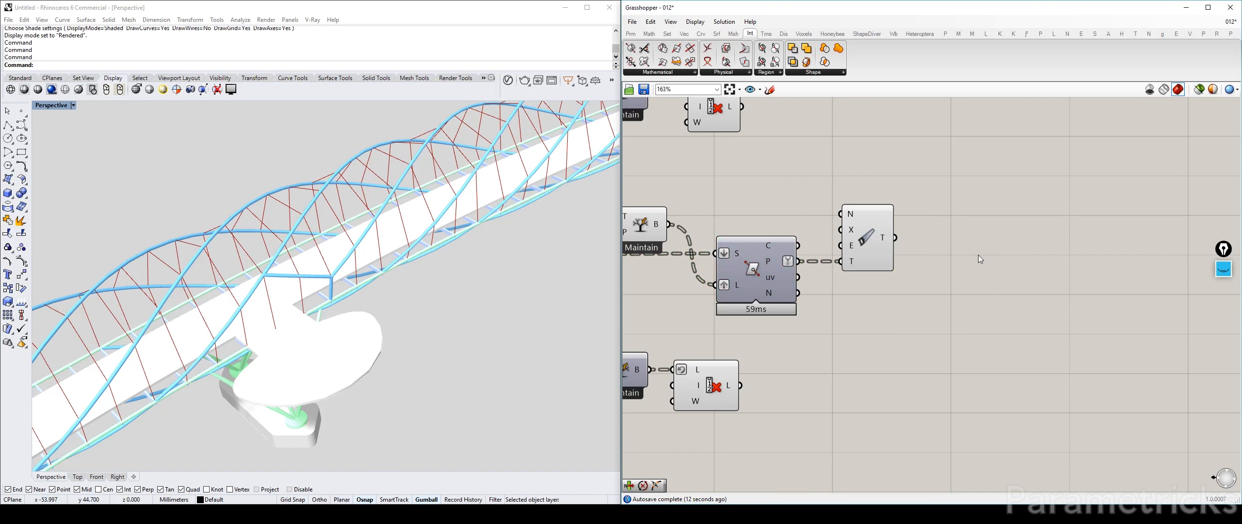
Add a panel after the Clean Tree component, feed it the cleaned tree, and enlarge it to read the branch paths
{"action": "double_click", "coordinate": [881, 341]}
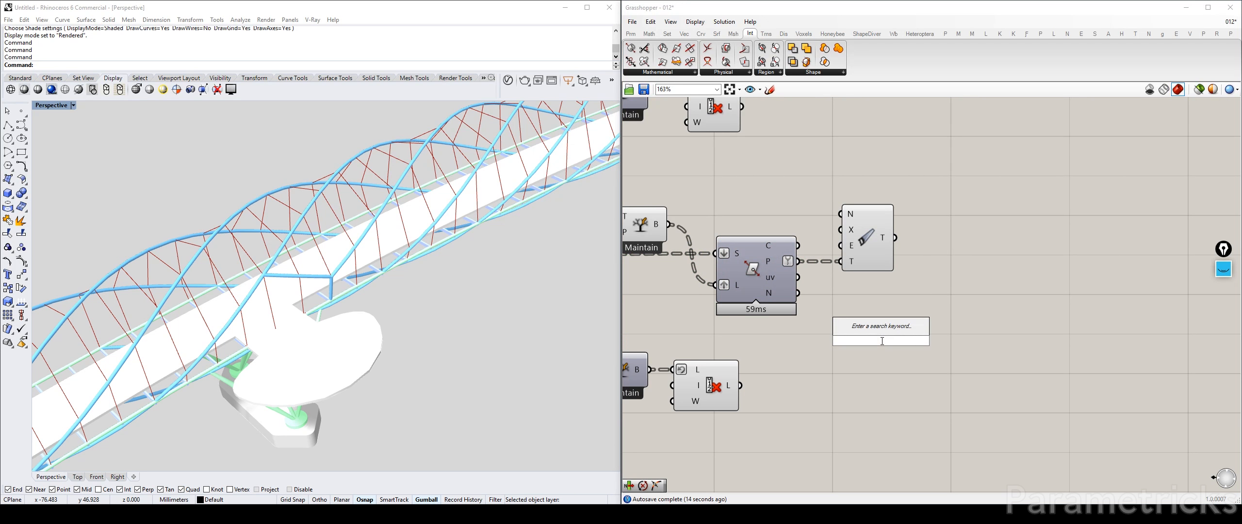
{"action": "type", "text": "panel"}
{"action": "key", "text": "Return"}
{"action": "left_click_drag", "start_coordinate": [890, 337], "coordinate": [946, 228]}
{"action": "right_click_drag", "start_coordinate": [1014, 251], "coordinate": [857, 248]}
{"action": "left_click_drag", "start_coordinate": [907, 266], "coordinate": [1054, 408]}
Replace the point panel with a Param Viewer fed by the Clean Tree output
{"action": "right_click_drag", "start_coordinate": [713, 343], "coordinate": [792, 323]}
{"action": "double_click", "coordinate": [793, 323]}
{"action": "type", "text": "p"}
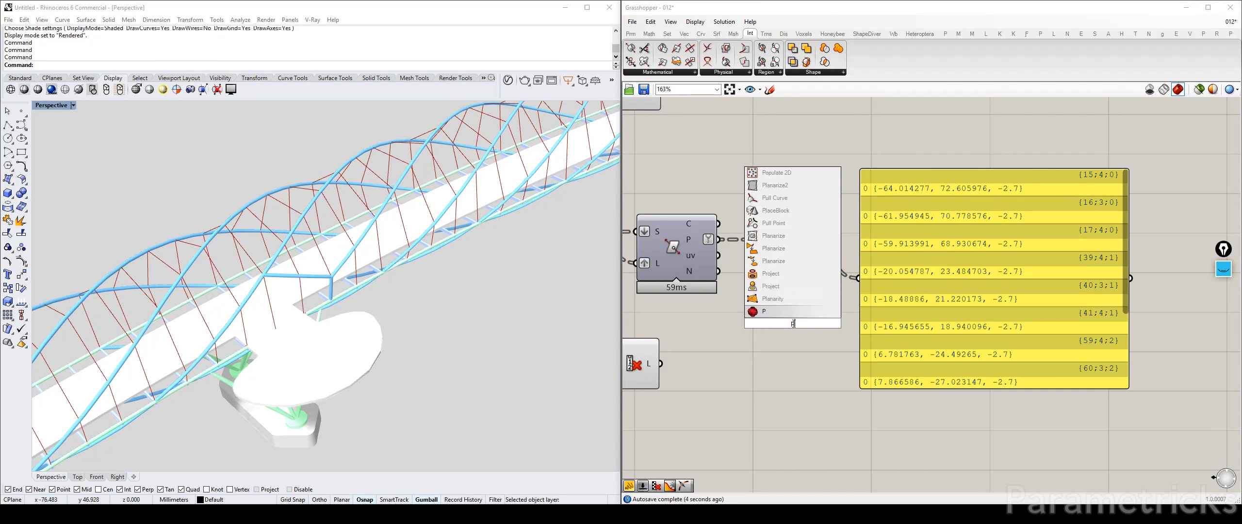
{"action": "type", "text": "aram"}
{"action": "left_click", "coordinate": [779, 224]}
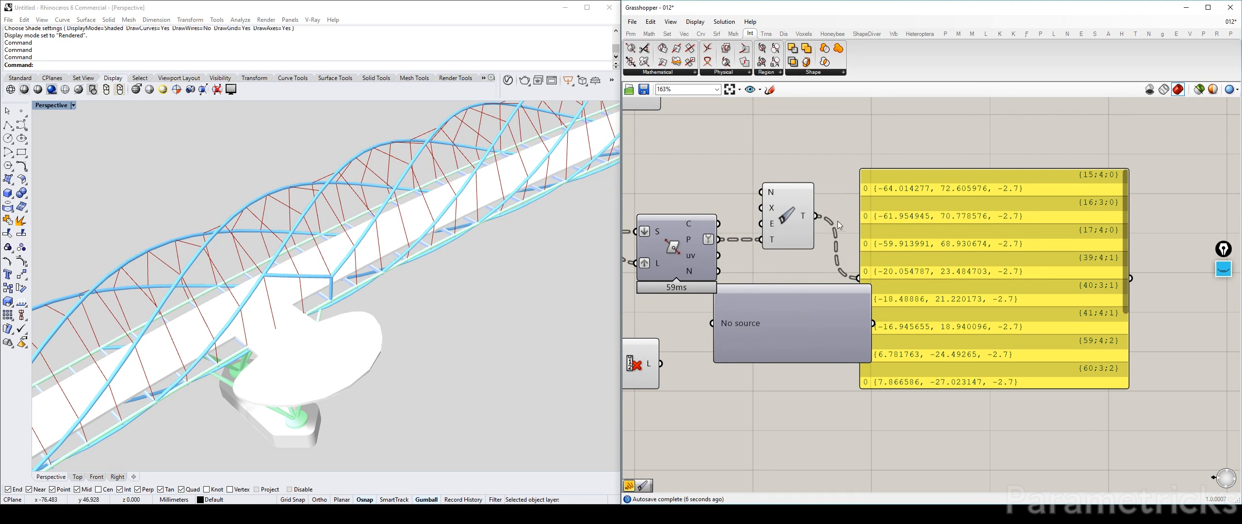
{"action": "left_click_drag", "start_coordinate": [816, 217], "coordinate": [717, 321]}
{"action": "left_click_drag", "start_coordinate": [933, 257], "coordinate": [953, 241]}
{"action": "key", "text": "Delete"}
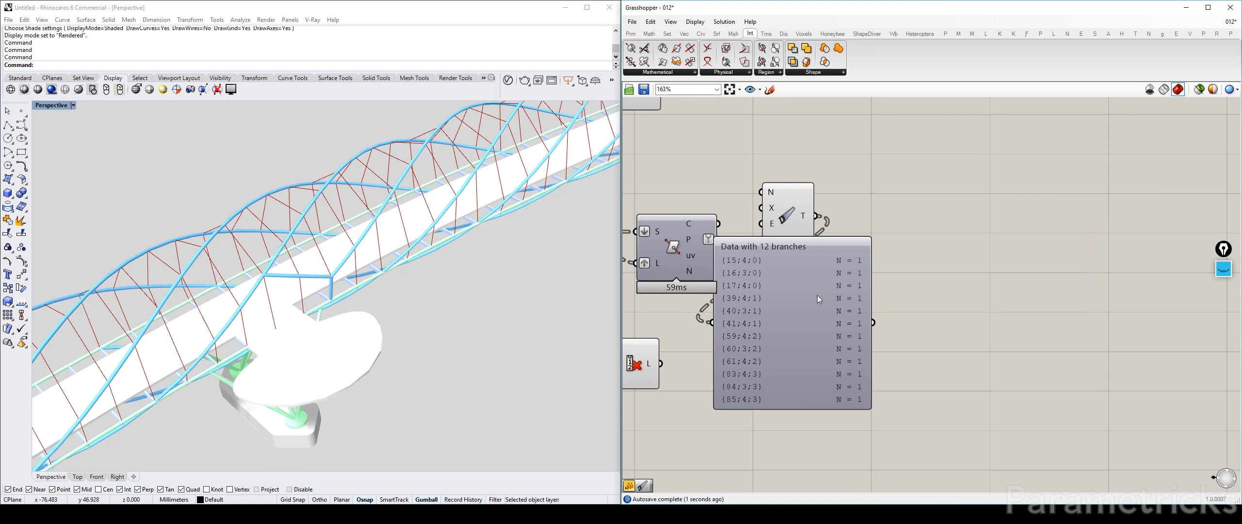
Place the Param Viewer beside the Clean Tree component and compare its branch paths with the cables from the middle Tree Branch
{"action": "left_click_drag", "start_coordinate": [759, 314], "coordinate": [929, 211]}
{"action": "right_click_drag", "start_coordinate": [707, 240], "coordinate": [840, 256]}
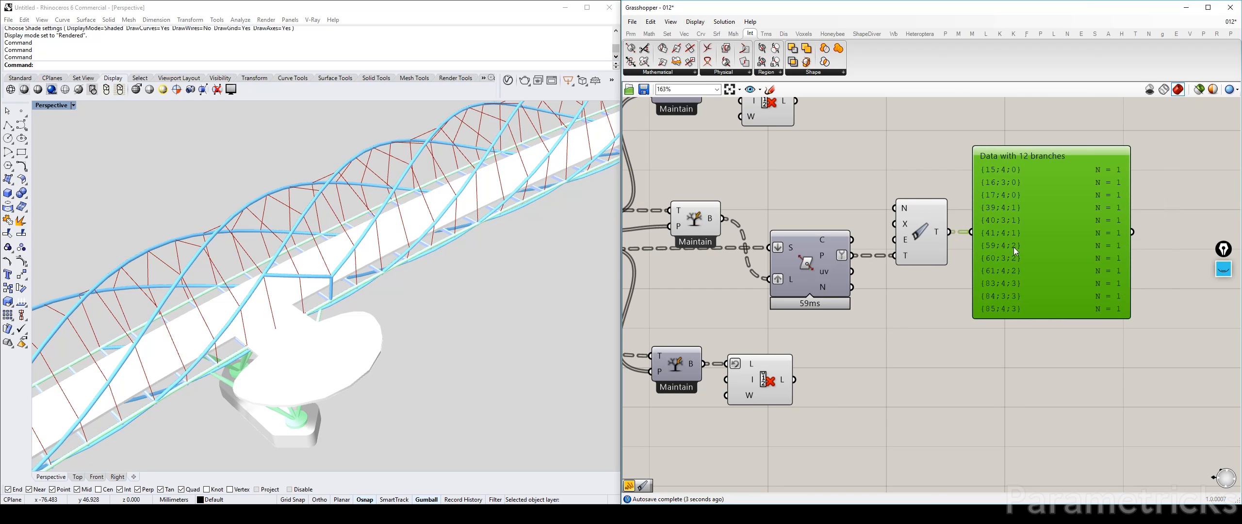
{"action": "right_click_drag", "start_coordinate": [1013, 246], "coordinate": [890, 257]}
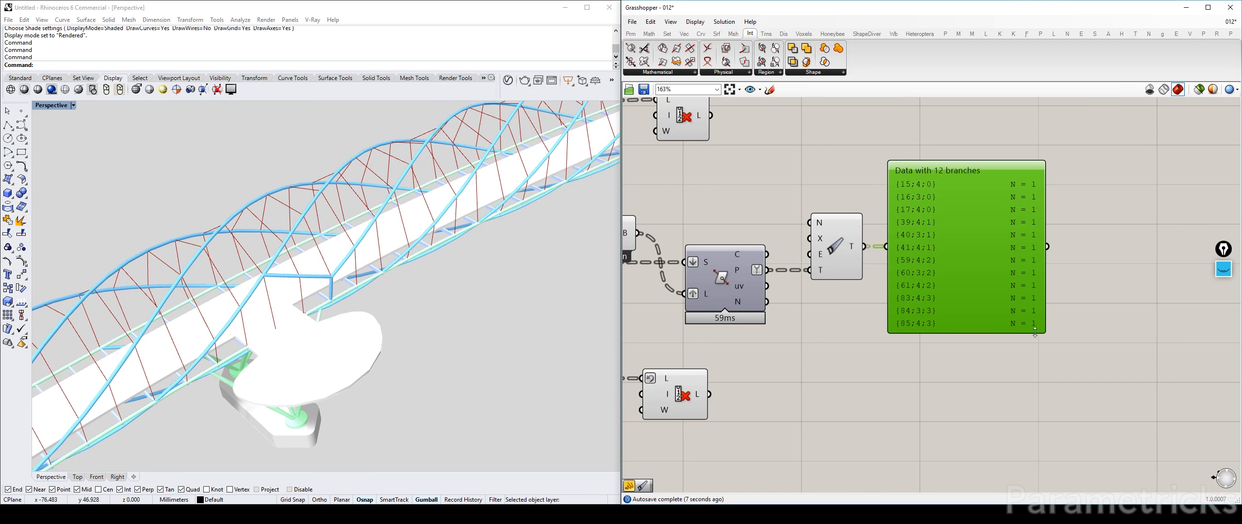
{"action": "right_click_drag", "start_coordinate": [631, 223], "coordinate": [743, 212]}
{"action": "left_click", "coordinate": [711, 219]}
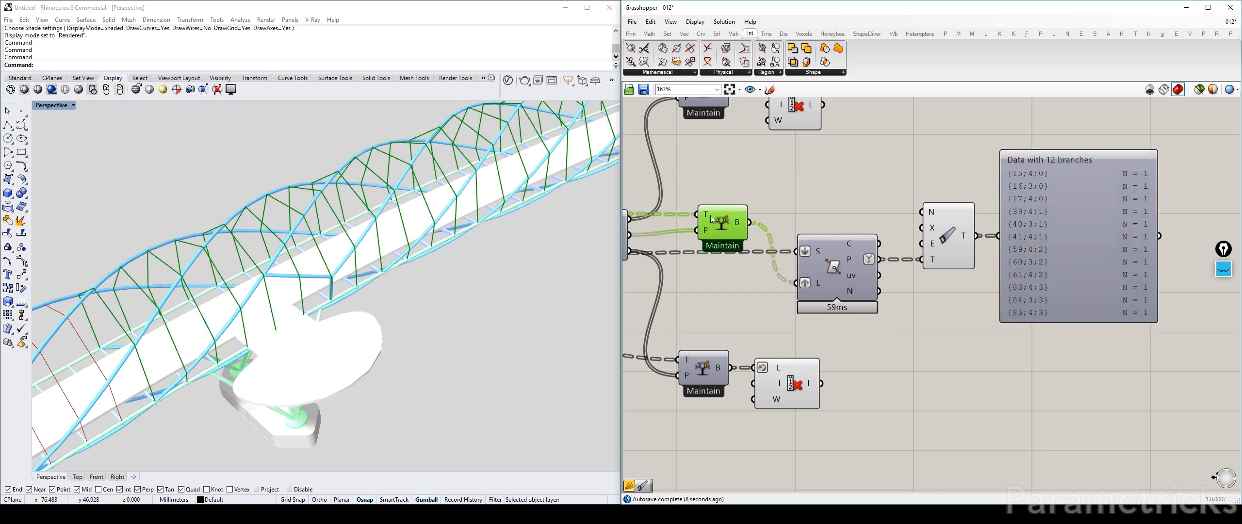
Add a Tree Statistics component and place it just after the Clean Tree component, shifting Clean Tree closer to the intersection component
{"action": "right_click_drag", "start_coordinate": [885, 179], "coordinate": [812, 197]}
{"action": "double_click", "coordinate": [815, 192]}
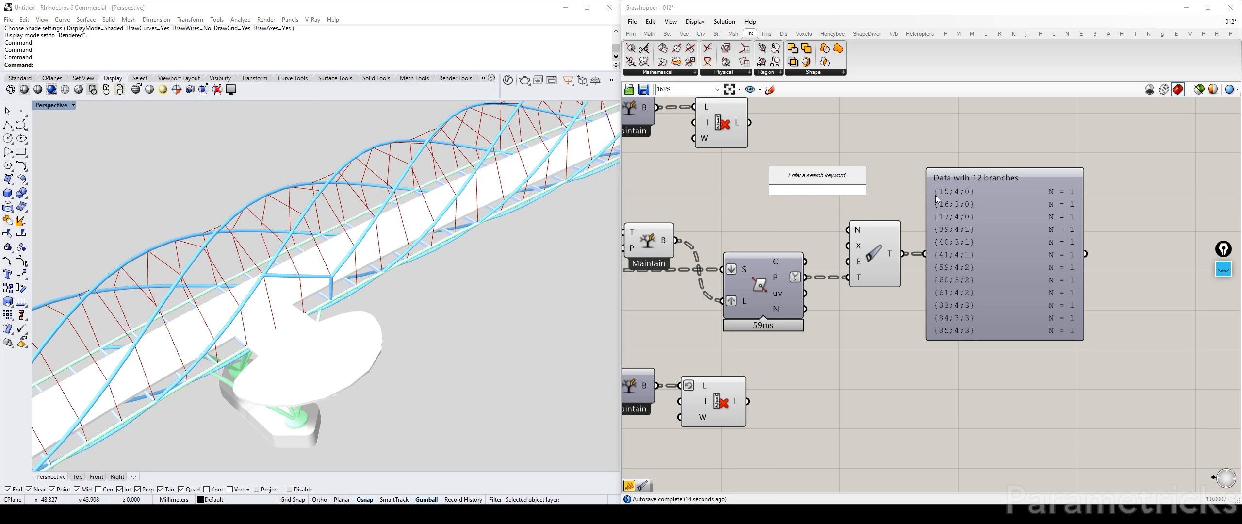
{"action": "type", "text": "tree"}
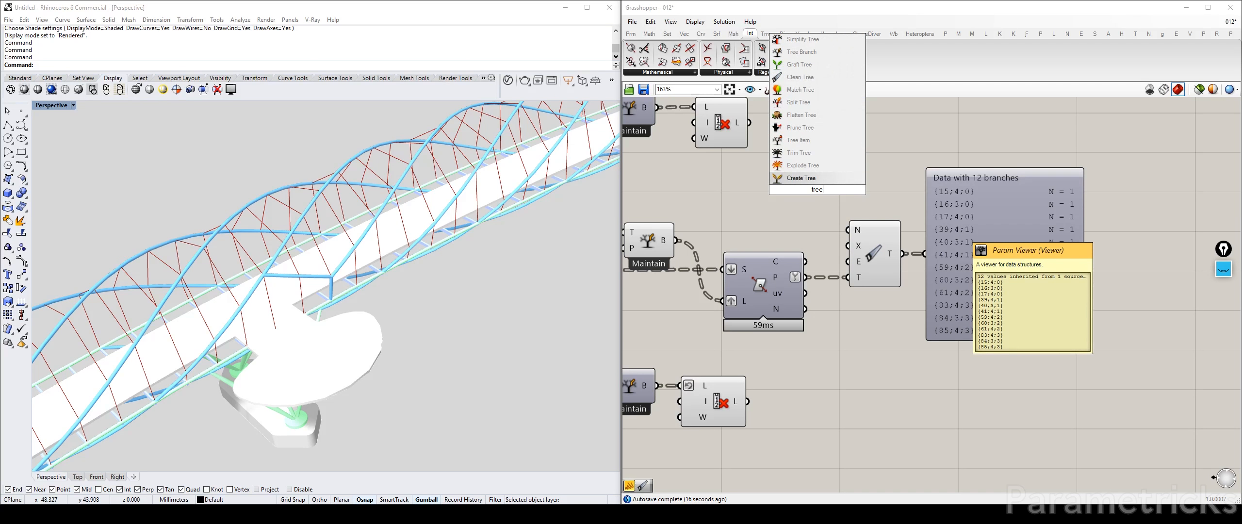
{"action": "type", "text": " sta"}
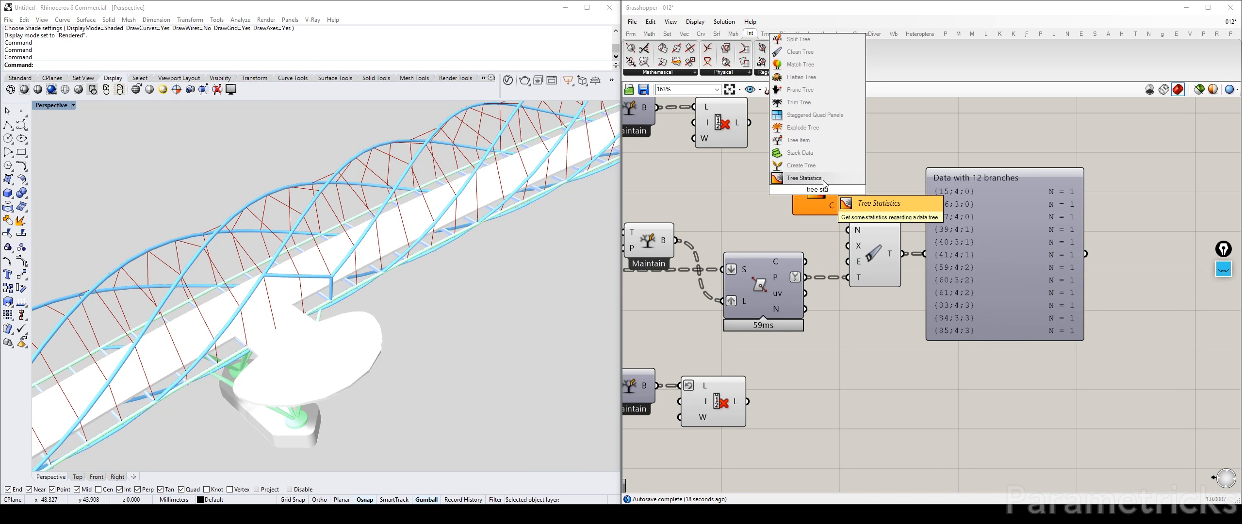
{"action": "left_click", "coordinate": [827, 182]}
{"action": "left_click_drag", "start_coordinate": [877, 256], "coordinate": [854, 260]}
{"action": "left_click_drag", "start_coordinate": [798, 210], "coordinate": [921, 280]}
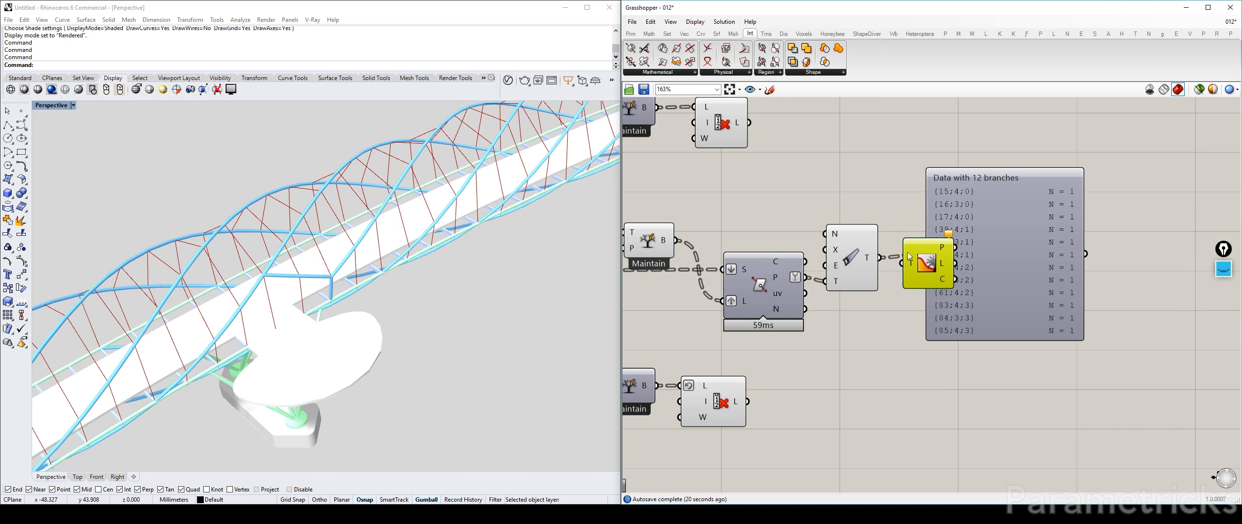
Spread out the components, moving the Param Viewer farther downstream and lowering the intersection and Tree Statistics components
{"action": "right_click_drag", "start_coordinate": [1005, 221], "coordinate": [892, 194]}
{"action": "left_click_drag", "start_coordinate": [892, 194], "coordinate": [934, 169]}
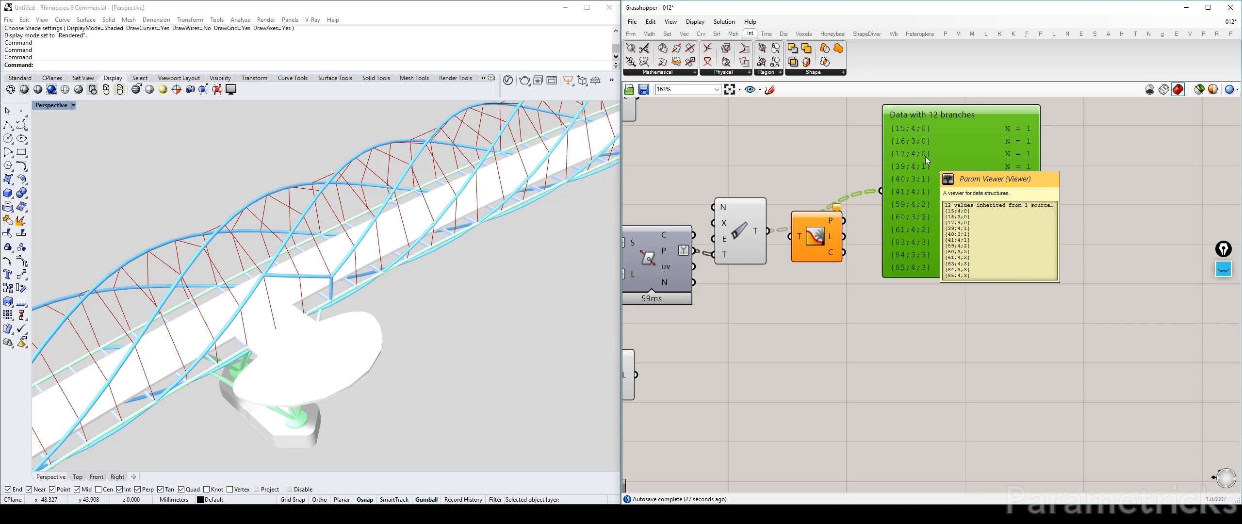
{"action": "right_click_drag", "start_coordinate": [926, 157], "coordinate": [920, 204]}
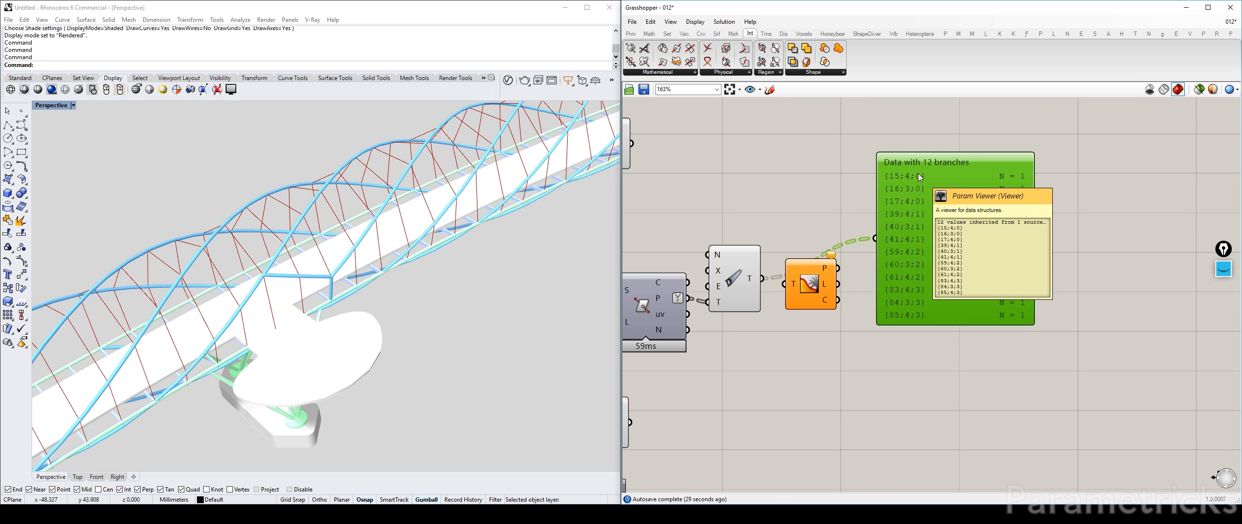
{"action": "right_click_drag", "start_coordinate": [928, 297], "coordinate": [1134, 265]}
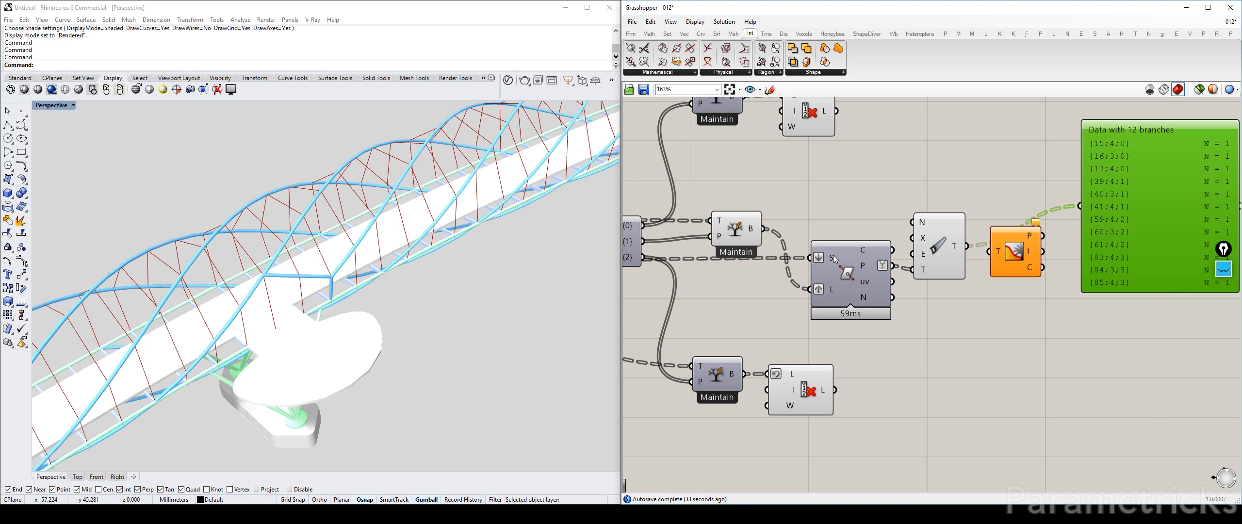
{"action": "left_click_drag", "start_coordinate": [834, 259], "coordinate": [823, 287]}
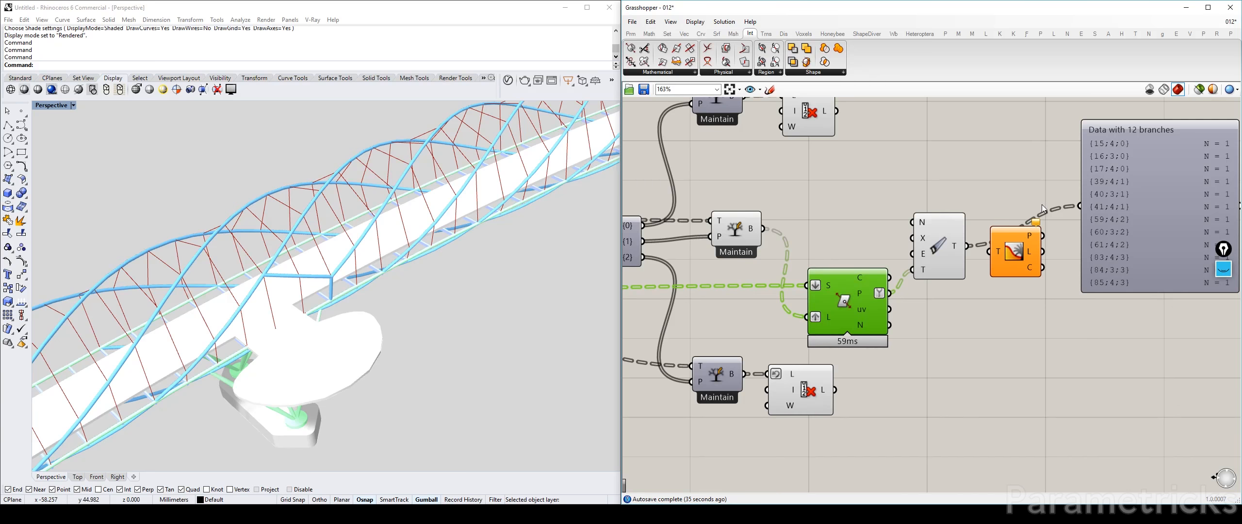
{"action": "right_click_drag", "start_coordinate": [1137, 195], "coordinate": [985, 170]}
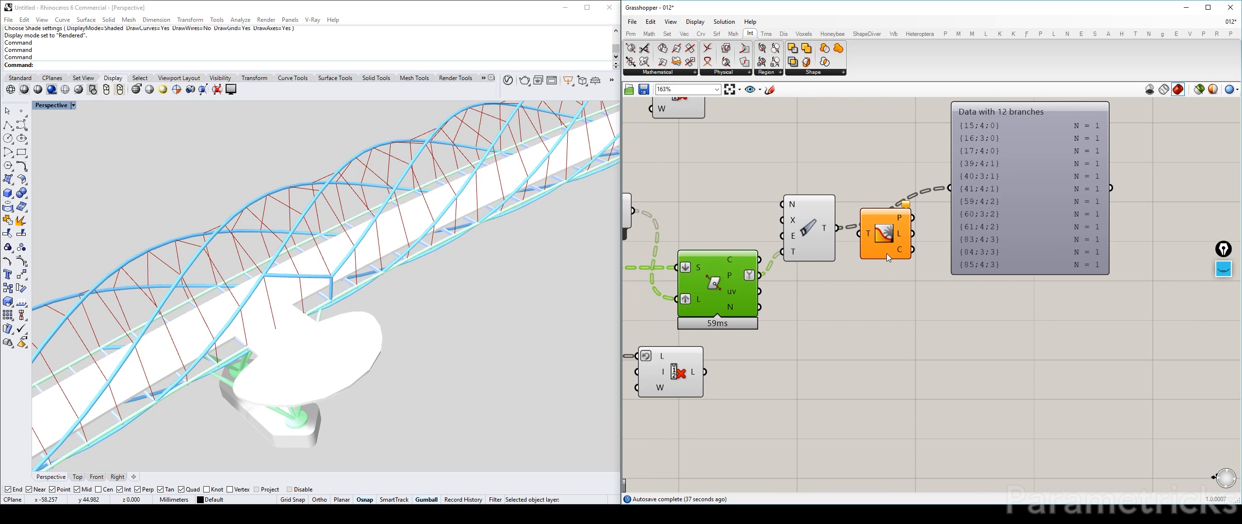
{"action": "left_click_drag", "start_coordinate": [886, 253], "coordinate": [901, 296]}
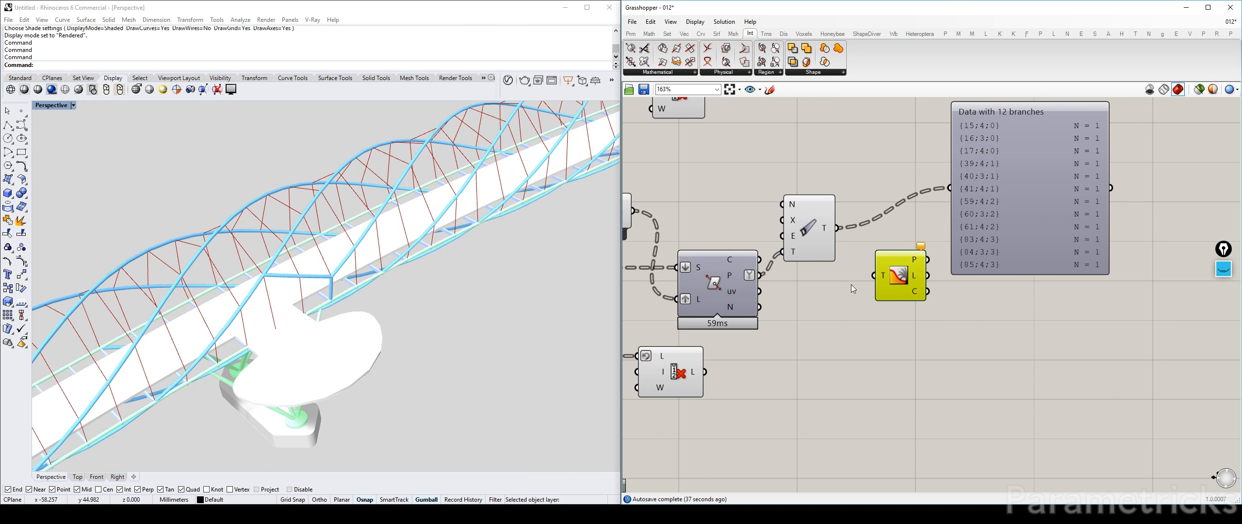
Insert a Trim Tree component after Clean Tree and feed its trimmed output to the Param Viewer and Tree Statistics
{"action": "double_click", "coordinate": [812, 340]}
{"action": "type", "text": "trim"}
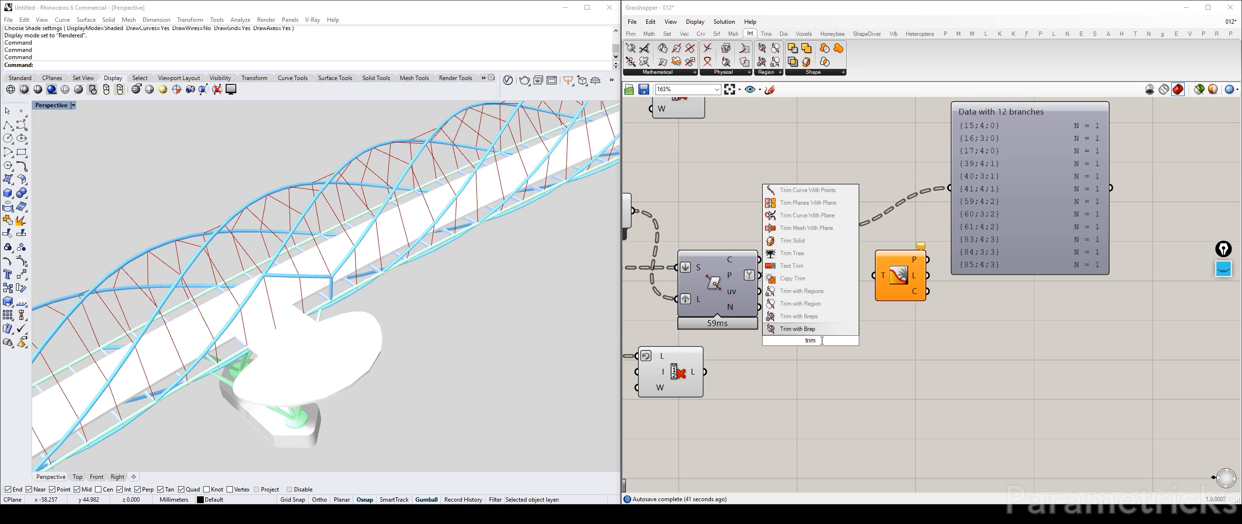
{"action": "left_click", "coordinate": [815, 255]}
{"action": "left_click_drag", "start_coordinate": [811, 337], "coordinate": [950, 189]}
{"action": "left_click_drag", "start_coordinate": [974, 230], "coordinate": [1085, 200]}
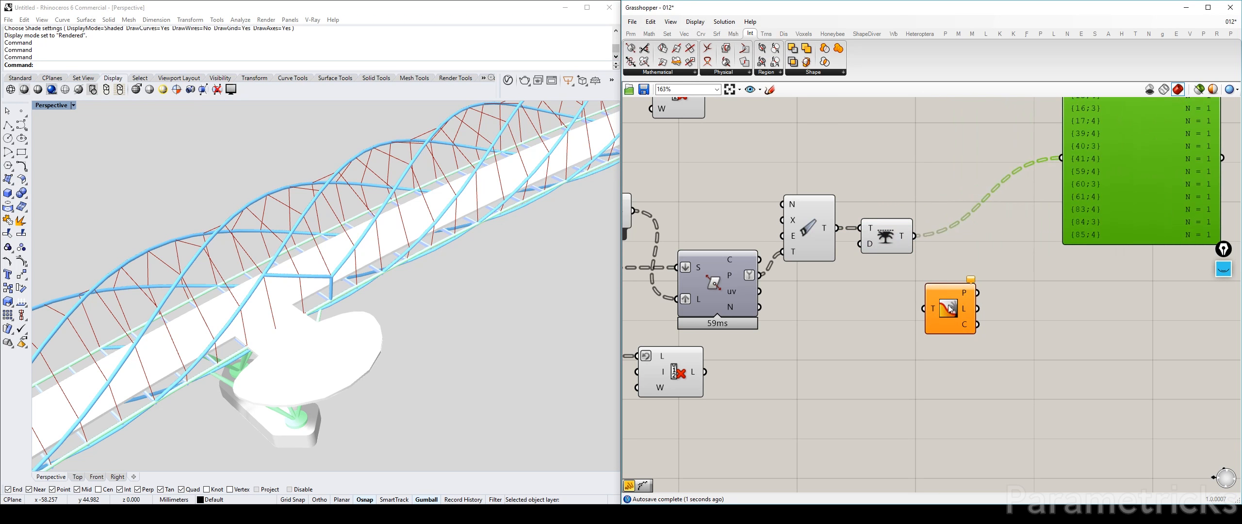
{"action": "left_click_drag", "start_coordinate": [900, 276], "coordinate": [960, 236]}
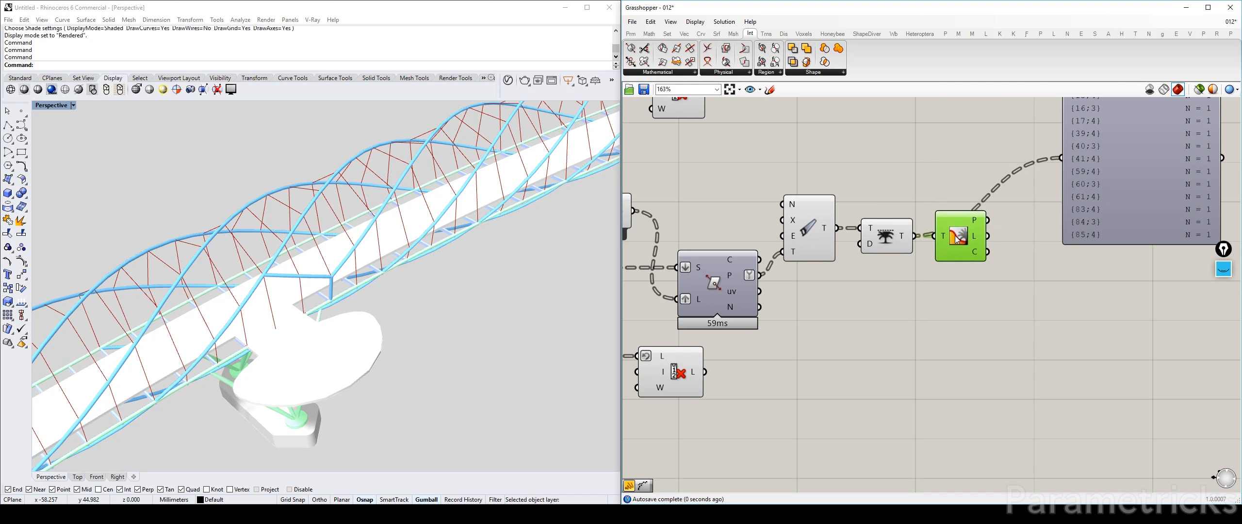
Add a panel below Tree Statistics, connect the paths output to it, and enlarge it to list the trimmed paths
{"action": "double_click", "coordinate": [989, 341]}
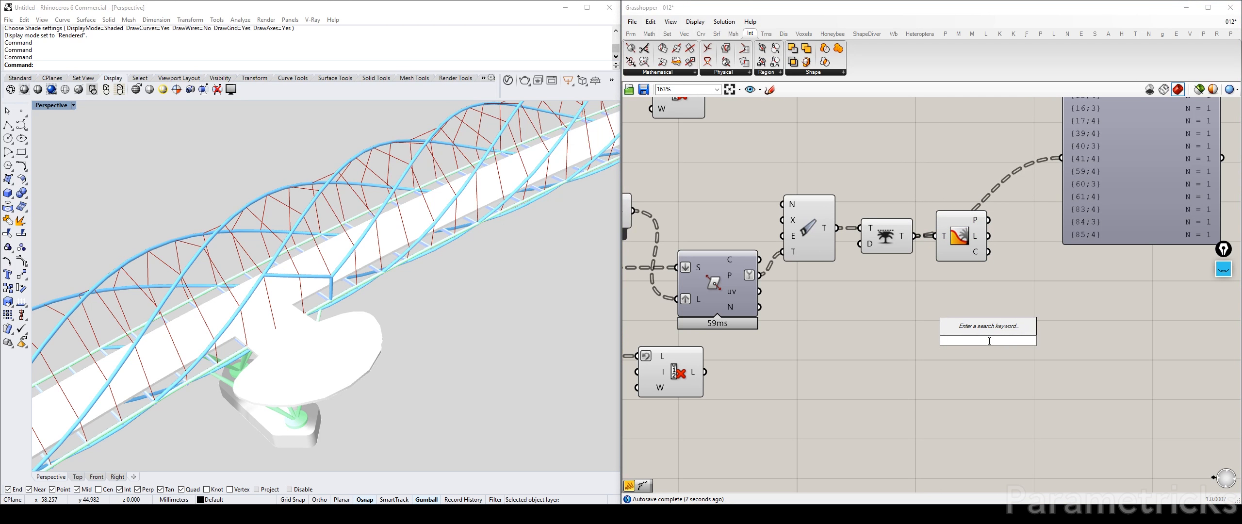
{"action": "type", "text": "//"}
{"action": "key", "text": "Return"}
{"action": "left_click_drag", "start_coordinate": [987, 251], "coordinate": [973, 355]}
{"action": "left_click_drag", "start_coordinate": [1052, 378], "coordinate": [1082, 405]}
{"action": "scroll", "coordinate": [1082, 404], "scroll_direction": "down", "scroll_amount": 3}
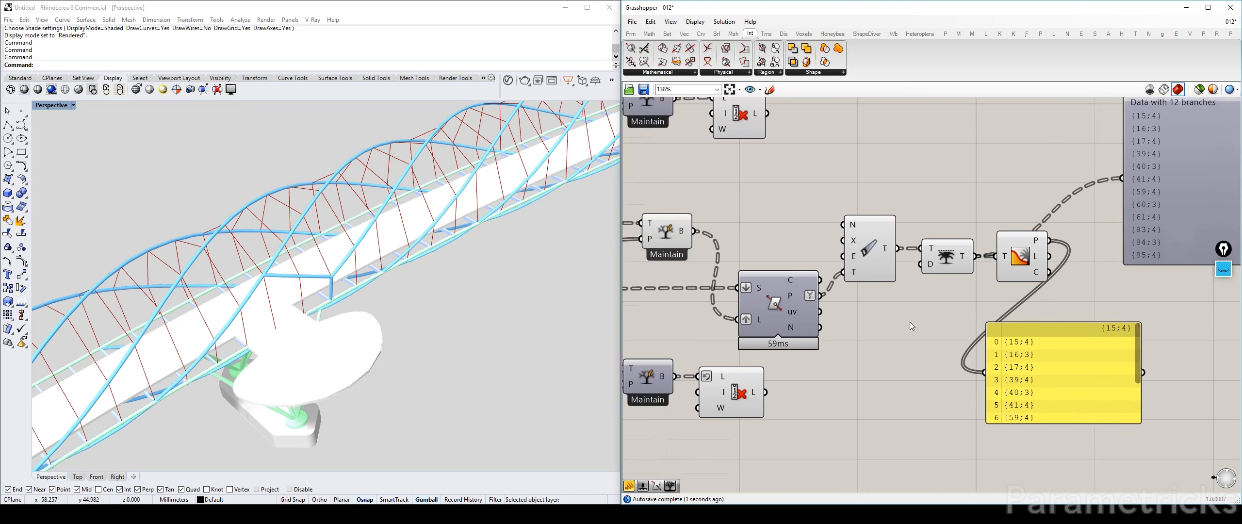
{"action": "right_click_drag", "start_coordinate": [931, 291], "coordinate": [811, 289]}
{"action": "left_click_drag", "start_coordinate": [903, 367], "coordinate": [936, 372]}
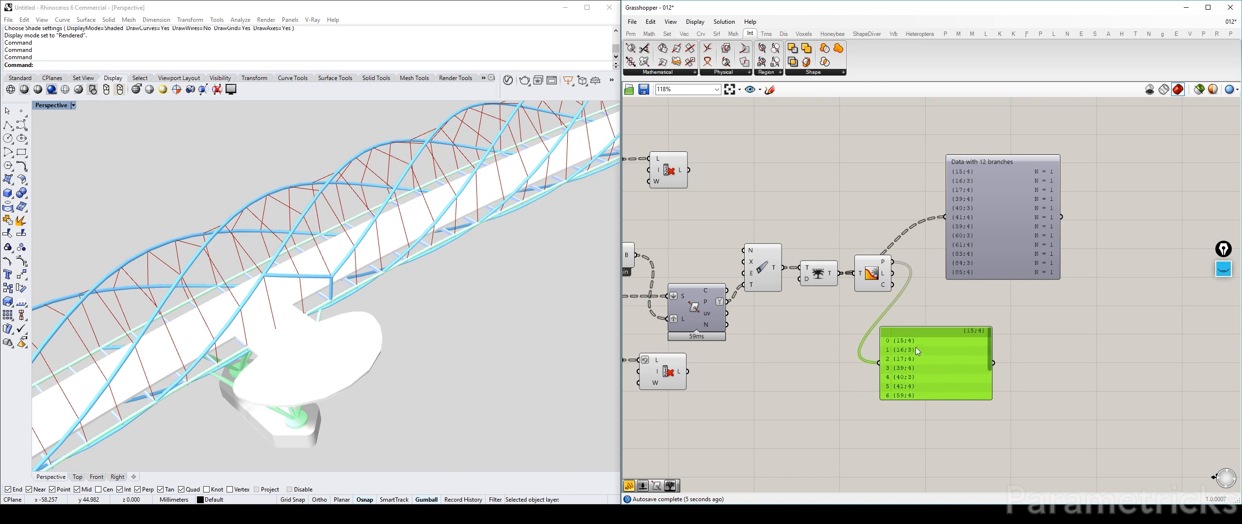
Examine the earlier part of the definition and inspect the existing Split Tree component fed by OUTER HELIX MODIFIED
{"action": "double_click", "coordinate": [803, 330]}
{"action": "left_click", "coordinate": [927, 362]}
{"action": "double_click", "coordinate": [792, 359]}
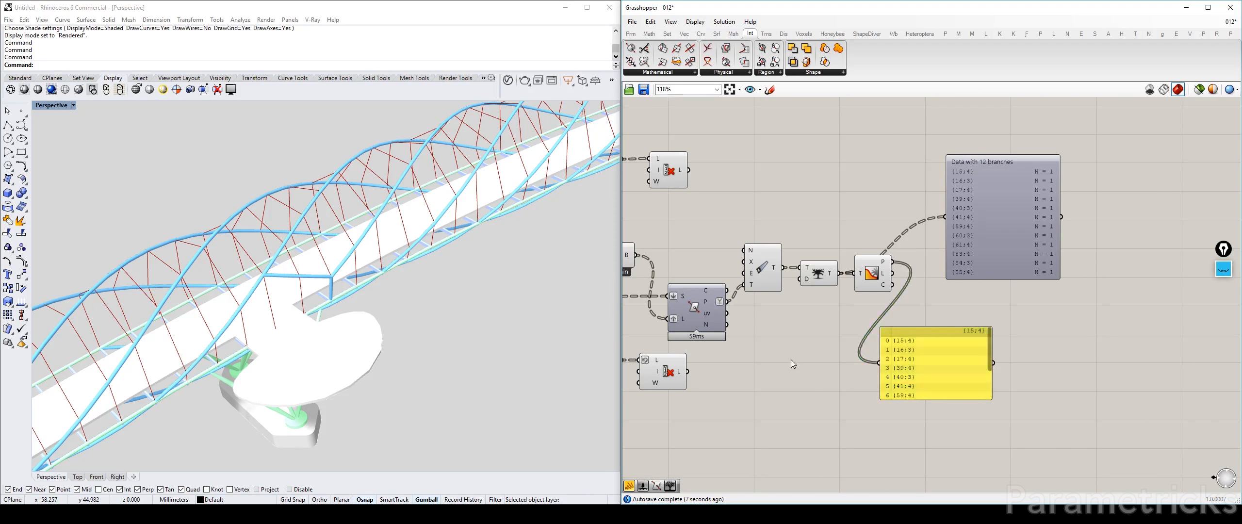
{"action": "right_click_drag", "start_coordinate": [759, 210], "coordinate": [904, 153]}
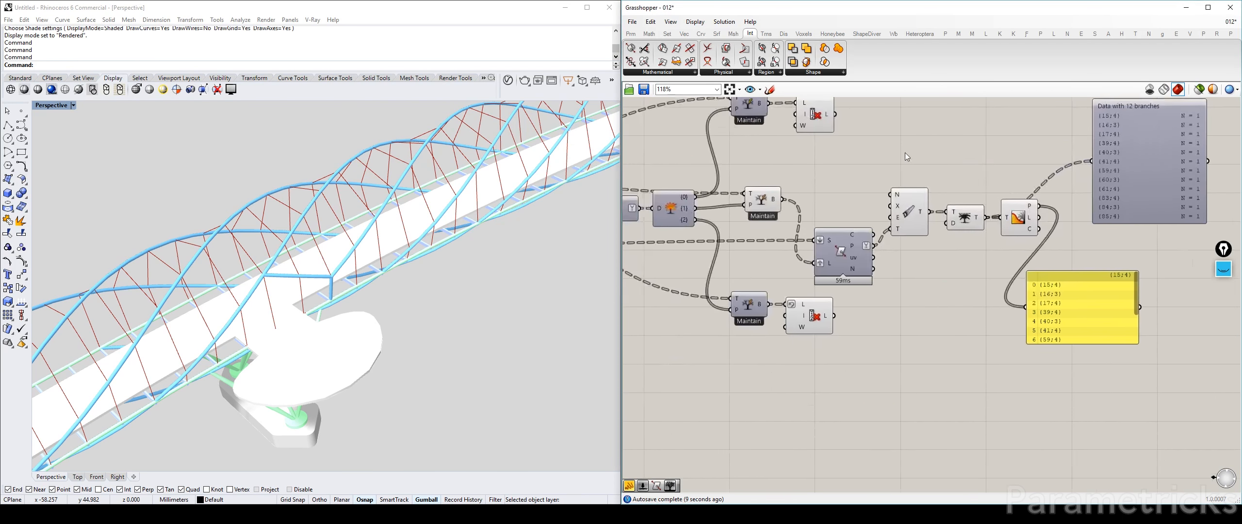
{"action": "scroll", "coordinate": [904, 153], "scroll_direction": "down", "scroll_amount": 2}
{"action": "right_click_drag", "start_coordinate": [665, 164], "coordinate": [831, 150]}
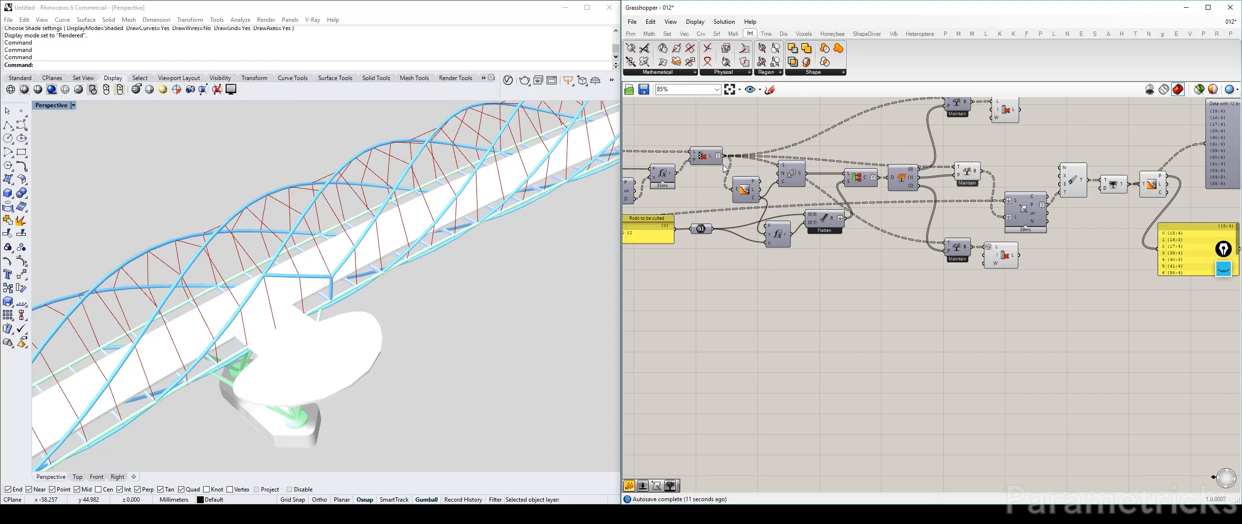
{"action": "scroll", "coordinate": [723, 165], "scroll_direction": "down", "scroll_amount": 4}
{"action": "right_click_drag", "start_coordinate": [723, 165], "coordinate": [958, 176]}
{"action": "right_click_drag", "start_coordinate": [682, 185], "coordinate": [920, 188]}
{"action": "scroll", "coordinate": [661, 169], "scroll_direction": "up", "scroll_amount": 3}
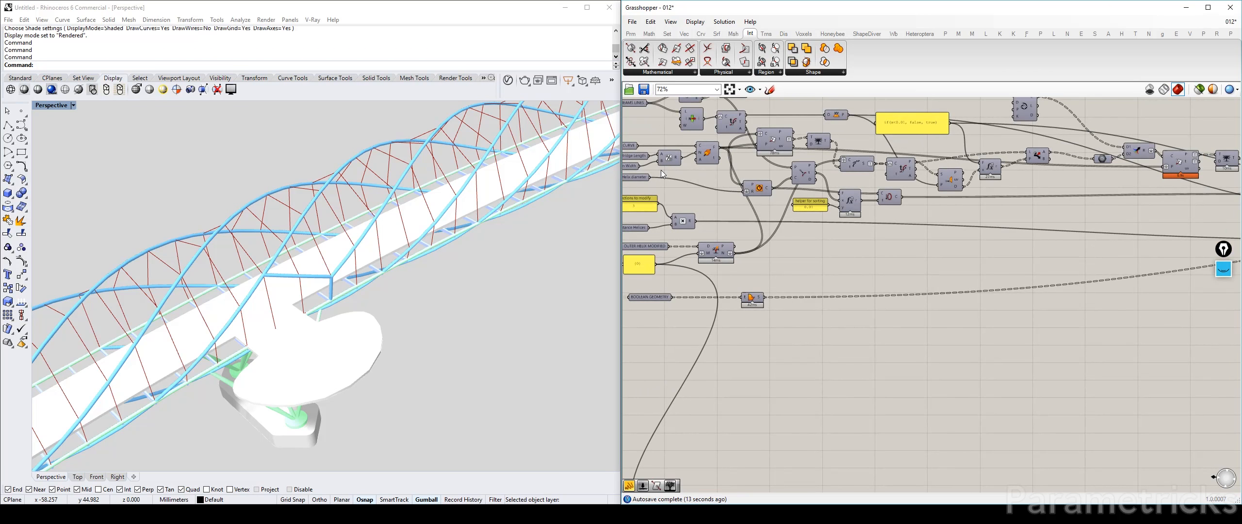
{"action": "scroll", "coordinate": [710, 243], "scroll_direction": "up", "scroll_amount": 3}
{"action": "right_click_drag", "start_coordinate": [733, 251], "coordinate": [877, 243]}
{"action": "left_click", "coordinate": [866, 252]}
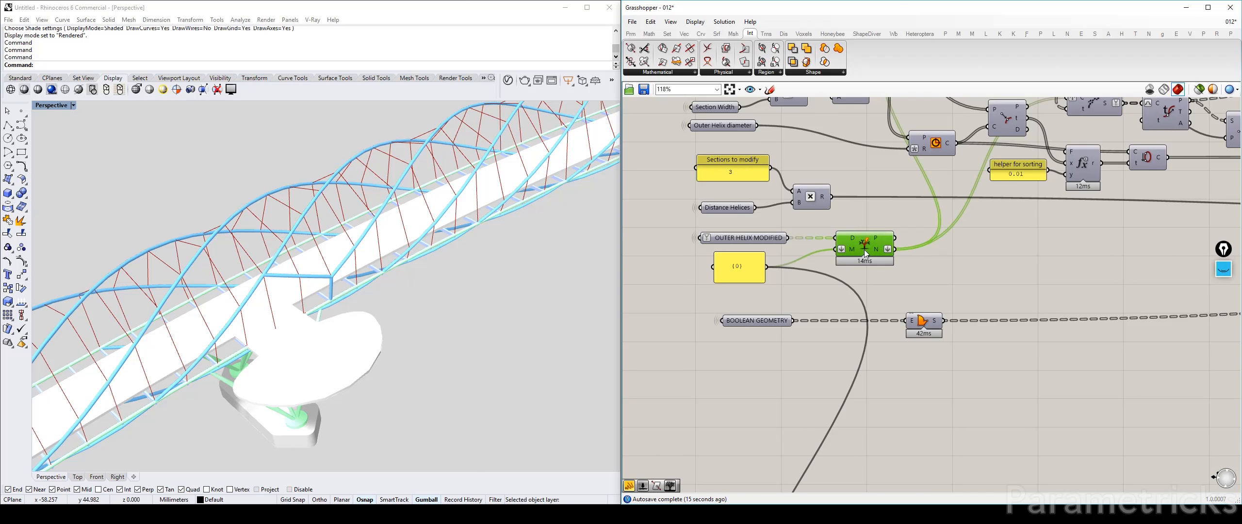
Add a Split Tree component above the Trim Tree component at the downstream end of the cable definition
{"action": "scroll", "coordinate": [866, 251], "scroll_direction": "down", "scroll_amount": 4}
{"action": "right_click_drag", "start_coordinate": [1203, 219], "coordinate": [679, 243]}
{"action": "right_click_drag", "start_coordinate": [1223, 242], "coordinate": [815, 255]}
{"action": "scroll", "coordinate": [815, 254], "scroll_direction": "up", "scroll_amount": 3}
{"action": "double_click", "coordinate": [827, 190]}
{"action": "type", "text": "split"}
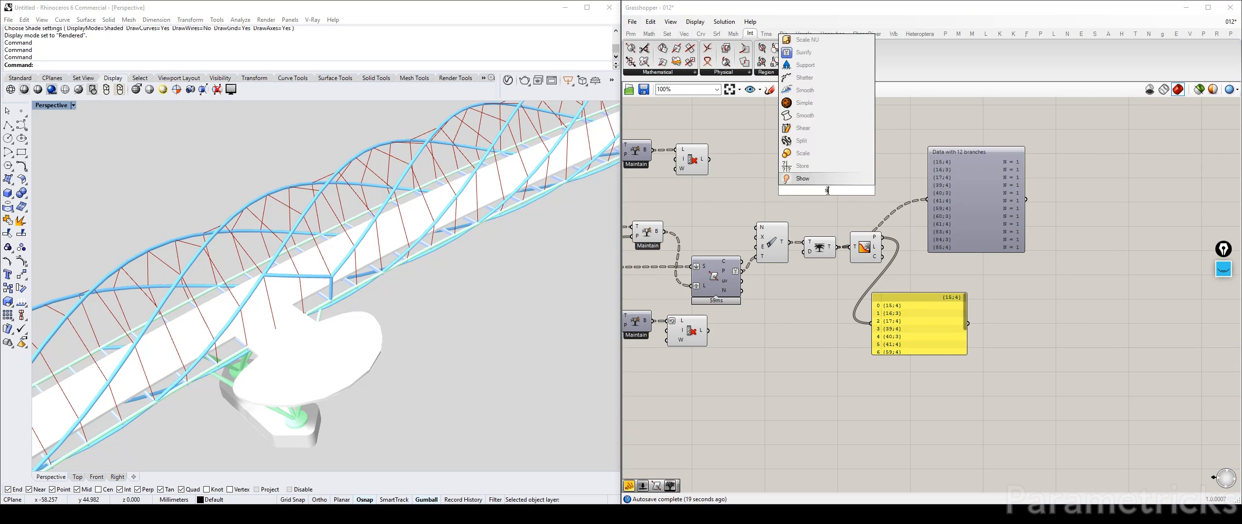
{"action": "left_click", "coordinate": [811, 153]}
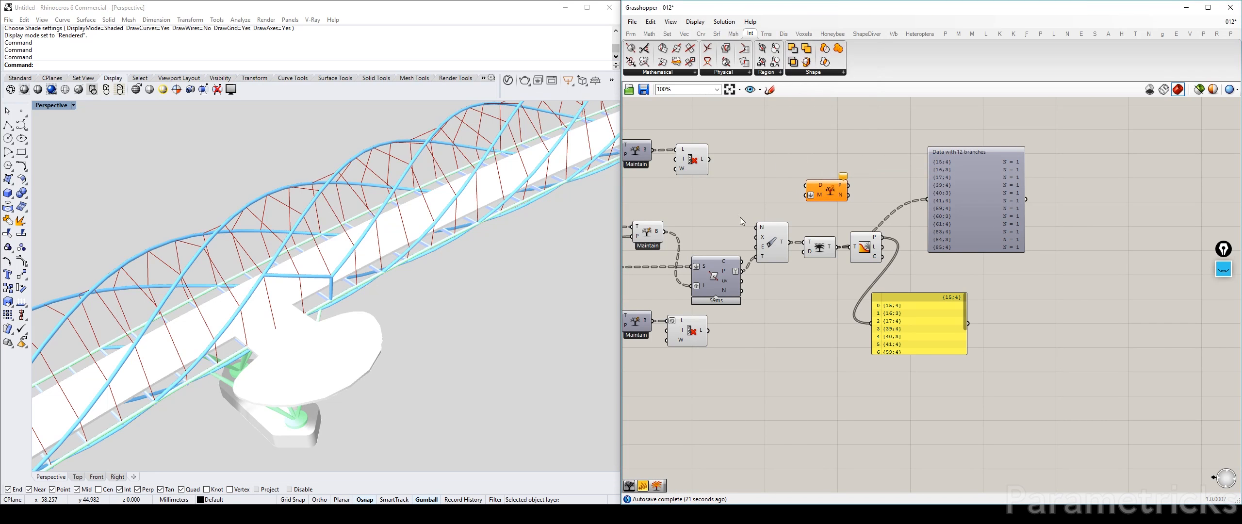
Delete the Param Viewer and arrange the path panel beside Tree Statistics with the Split Tree component above it
{"action": "right_click_drag", "start_coordinate": [917, 240], "coordinate": [866, 234]}
{"action": "left_click_drag", "start_coordinate": [838, 309], "coordinate": [837, 270]}
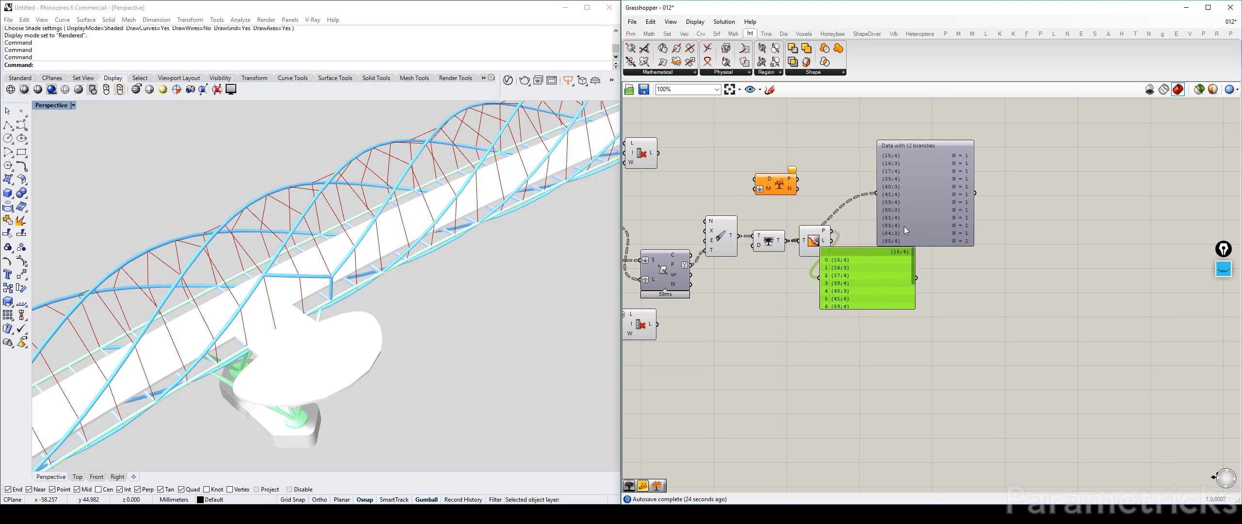
{"action": "left_click_drag", "start_coordinate": [905, 226], "coordinate": [976, 184]}
{"action": "key", "text": "Delete"}
{"action": "right_click_drag", "start_coordinate": [864, 233], "coordinate": [940, 274]}
{"action": "scroll", "coordinate": [940, 274], "scroll_direction": "up", "scroll_amount": 3}
{"action": "left_click_drag", "start_coordinate": [924, 344], "coordinate": [976, 296]}
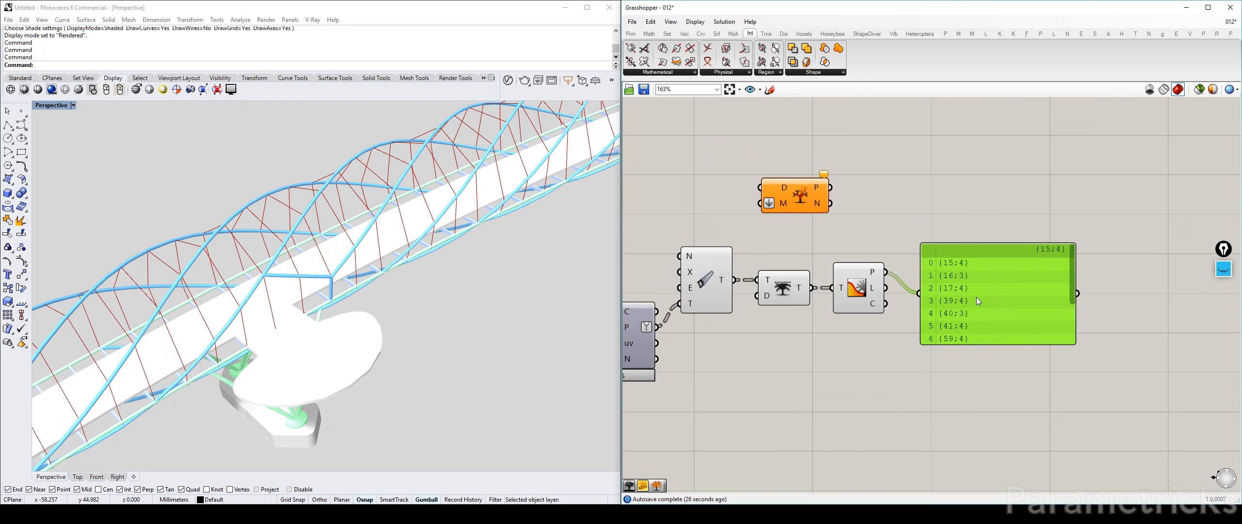
{"action": "right_click_drag", "start_coordinate": [786, 197], "coordinate": [924, 173]}
{"action": "left_click_drag", "start_coordinate": [925, 176], "coordinate": [1073, 183]}
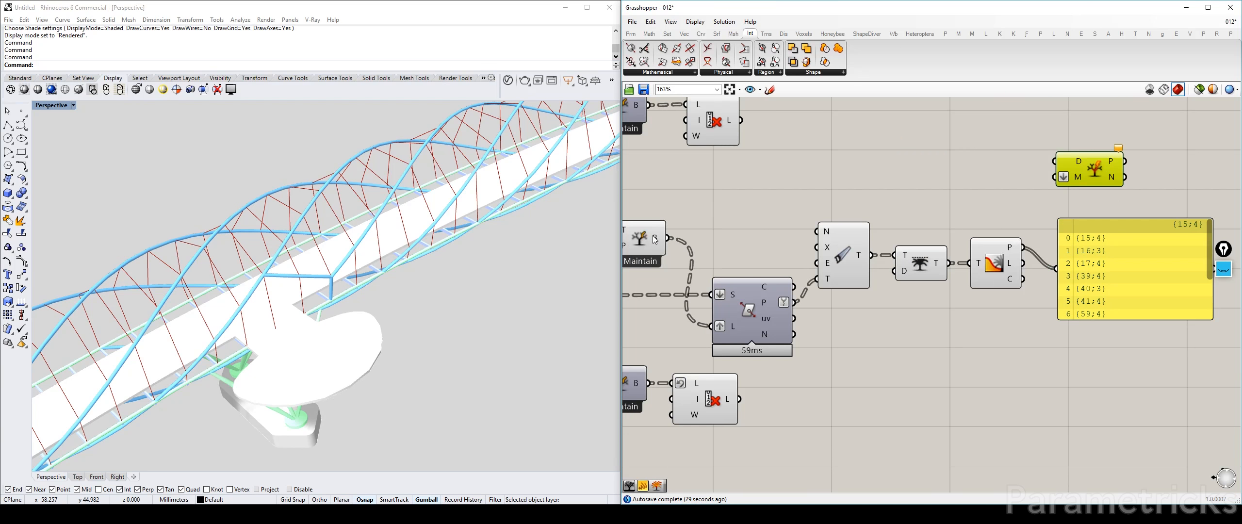
Feed Split Tree with the Tree Branch output, graft its data input, and connect Tree Statistics' paths output to its masks input
{"action": "mouse_move", "coordinate": [654, 239]}
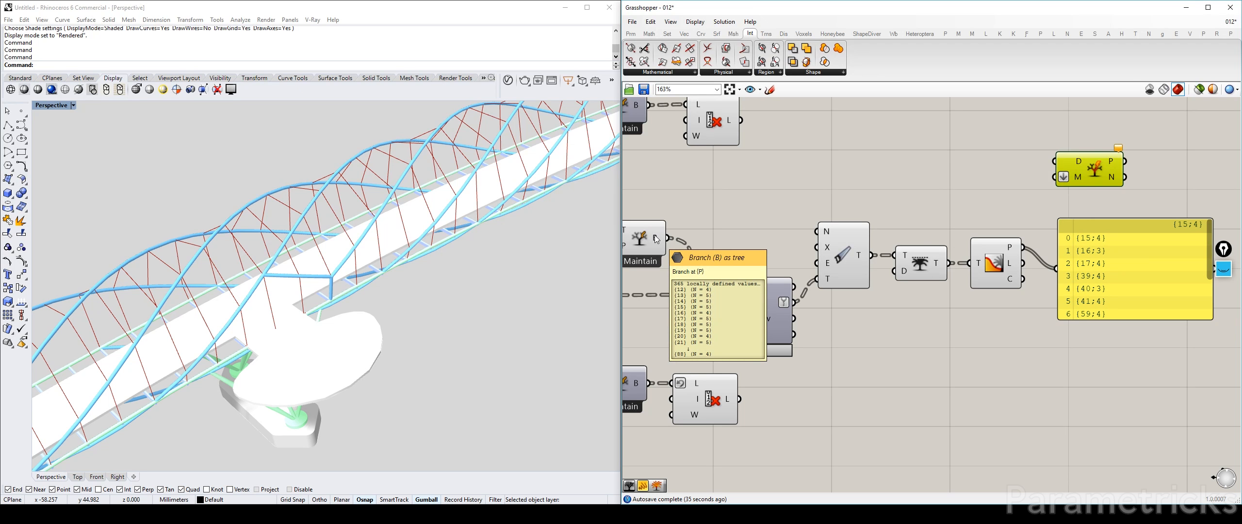
{"action": "left_click_drag", "start_coordinate": [656, 238], "coordinate": [1068, 162]}
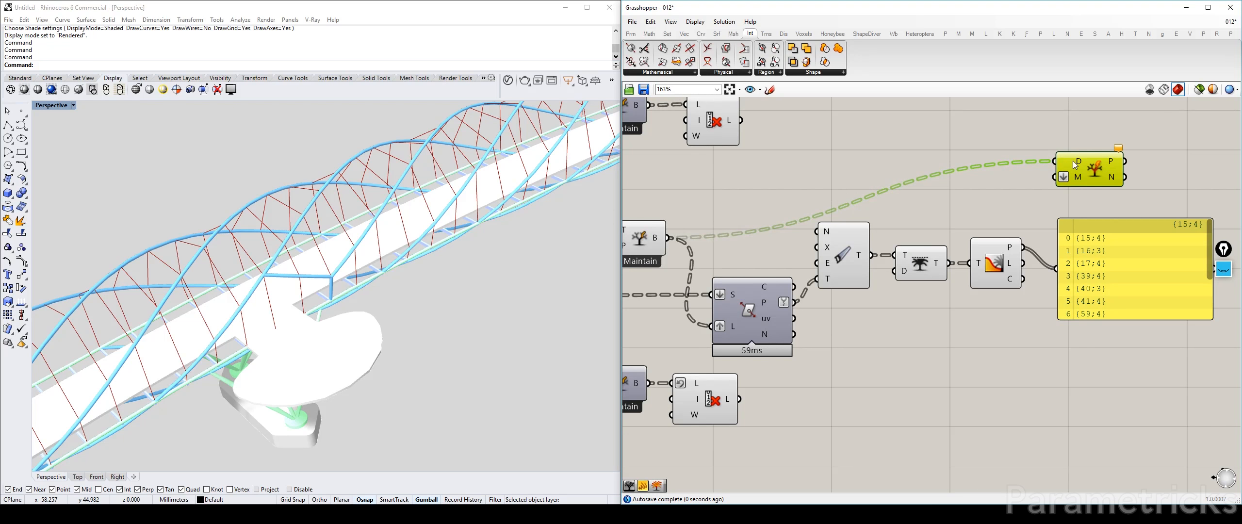
{"action": "right_click", "coordinate": [1078, 161]}
{"action": "left_click", "coordinate": [1104, 234]}
{"action": "mouse_move", "coordinate": [1079, 163]}
{"action": "right_click_drag", "start_coordinate": [1079, 163], "coordinate": [834, 203]}
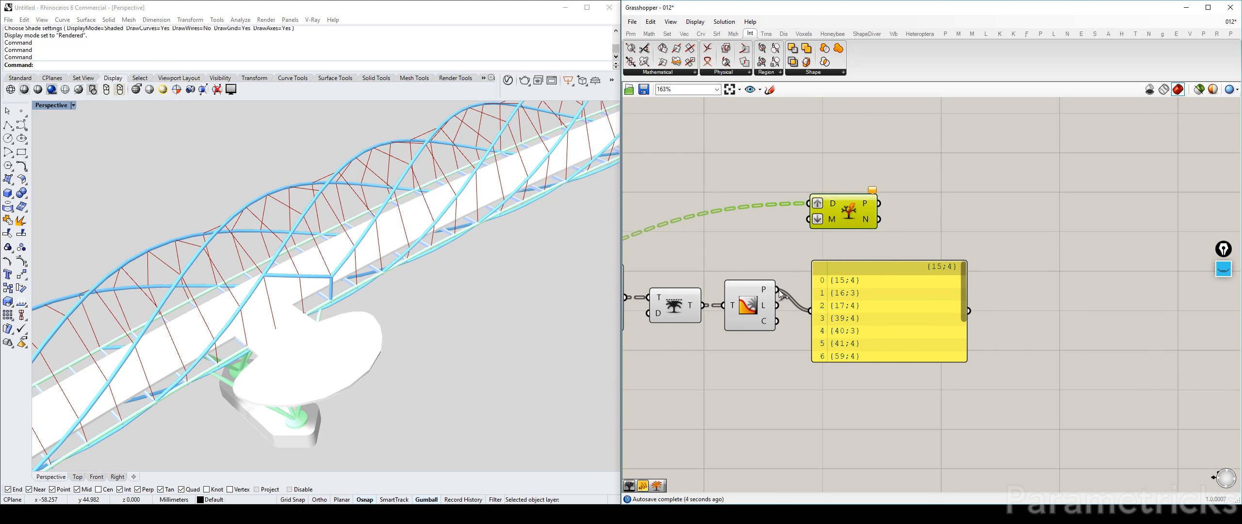
{"action": "left_click_drag", "start_coordinate": [778, 290], "coordinate": [809, 219]}
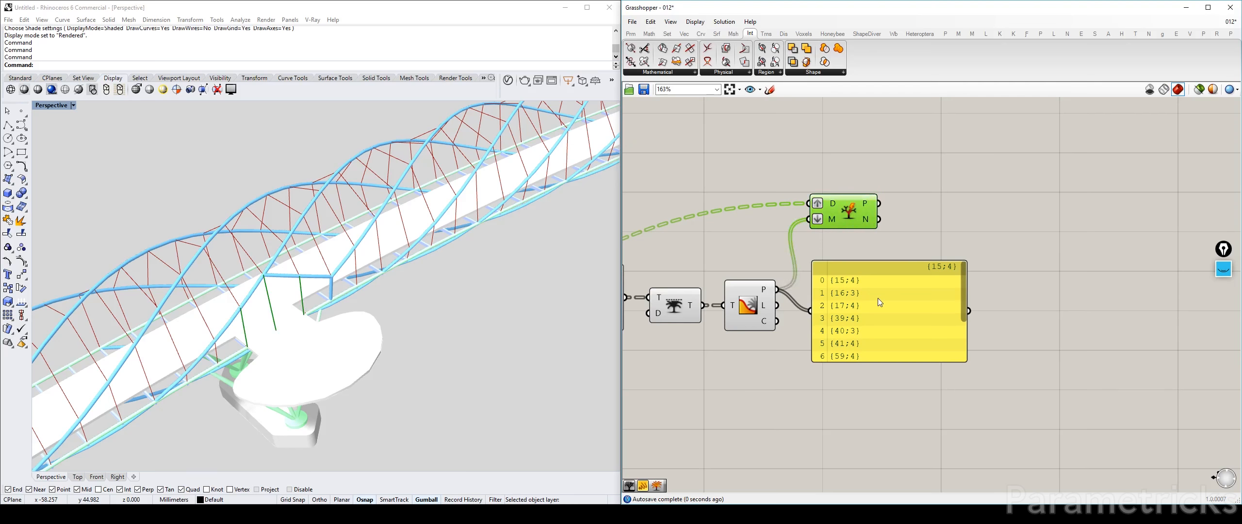
Delete the path panel and turn off the preview of the components upstream of Split Tree
{"action": "left_click_drag", "start_coordinate": [876, 301], "coordinate": [903, 314]}
{"action": "key", "text": "Delete"}
{"action": "scroll", "coordinate": [1031, 326], "scroll_direction": "down", "scroll_amount": 4}
{"action": "left_click_drag", "start_coordinate": [1030, 325], "coordinate": [779, 246]}
{"action": "middle_click", "coordinate": [1017, 250]}
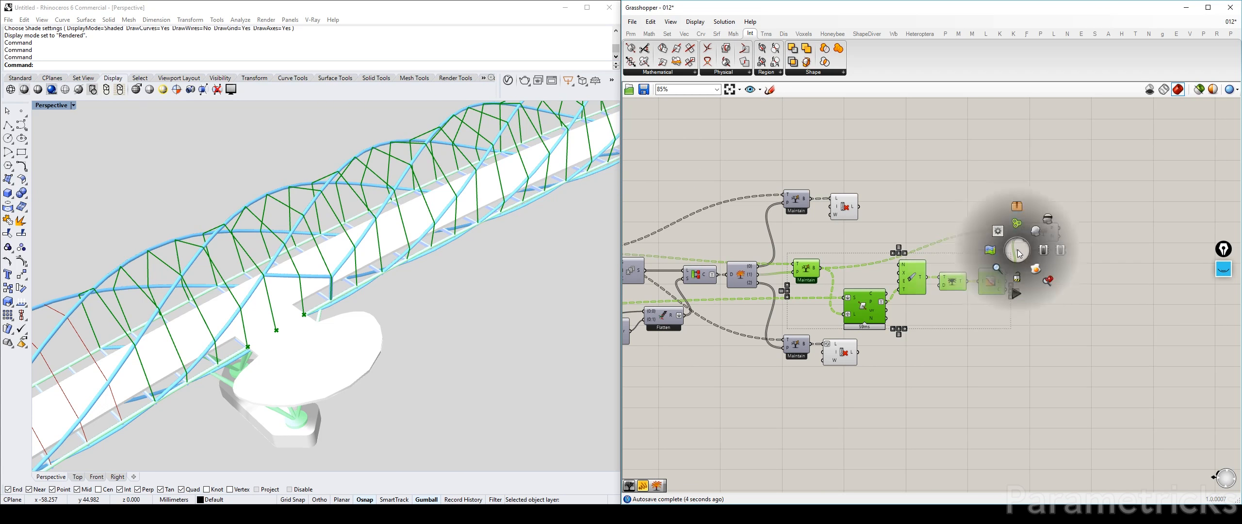
{"action": "left_click", "coordinate": [1041, 230]}
{"action": "right_click_drag", "start_coordinate": [1022, 180], "coordinate": [883, 177]}
Add a Curve parameter fed by Split Tree's negative output and arrange the two components side by side
{"action": "double_click", "coordinate": [908, 265]}
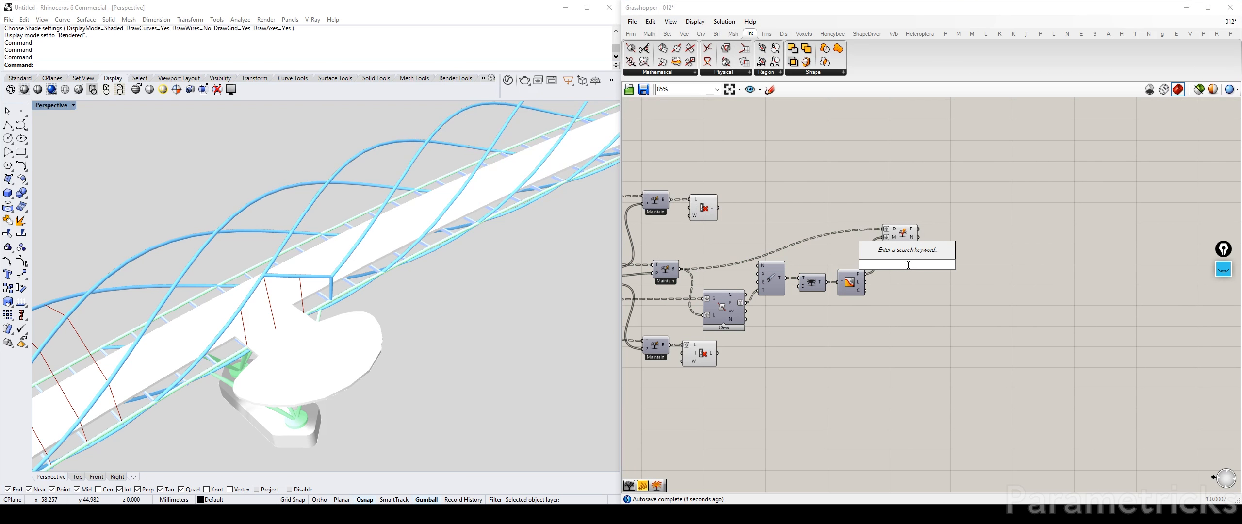
{"action": "type", "text": "curve"}
{"action": "key", "text": "Return"}
{"action": "scroll", "coordinate": [898, 259], "scroll_direction": "up", "scroll_amount": 4}
{"action": "left_click", "coordinate": [897, 214]}
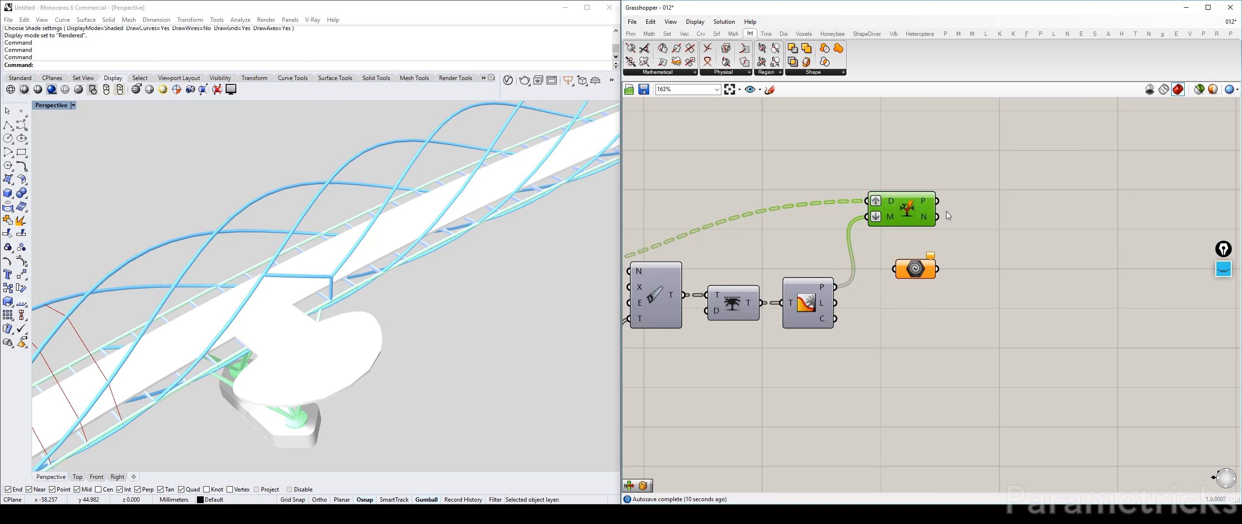
{"action": "left_click_drag", "start_coordinate": [938, 216], "coordinate": [883, 271]}
{"action": "left_click_drag", "start_coordinate": [904, 270], "coordinate": [976, 248]}
{"action": "left_click_drag", "start_coordinate": [894, 211], "coordinate": [870, 246]}
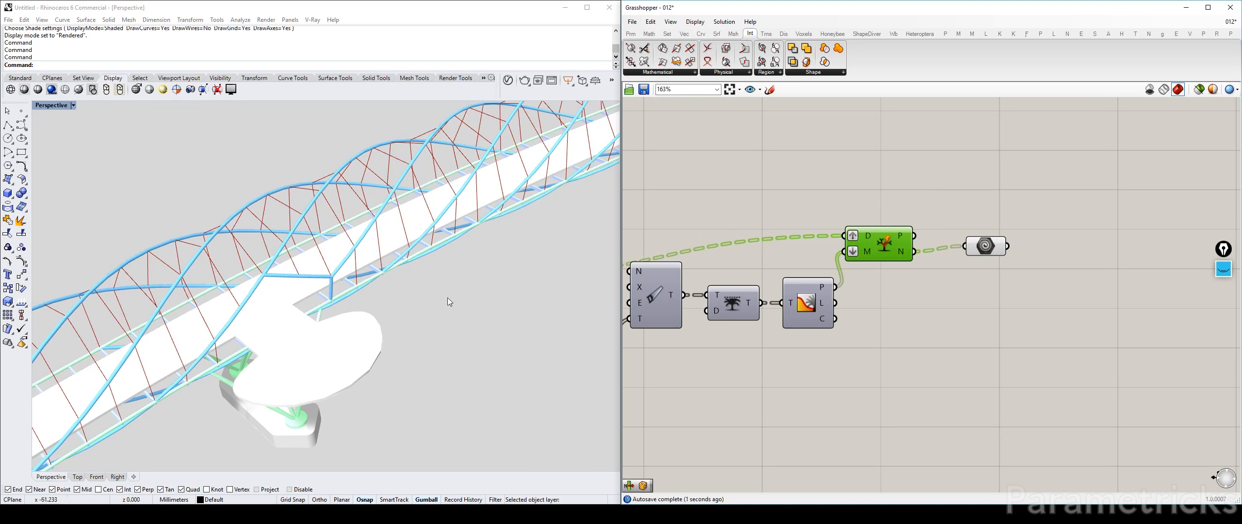
Examine the remaining cables along the bridge and around the pod opening against the cable definition
{"action": "scroll", "coordinate": [367, 315], "scroll_direction": "down", "scroll_amount": 6}
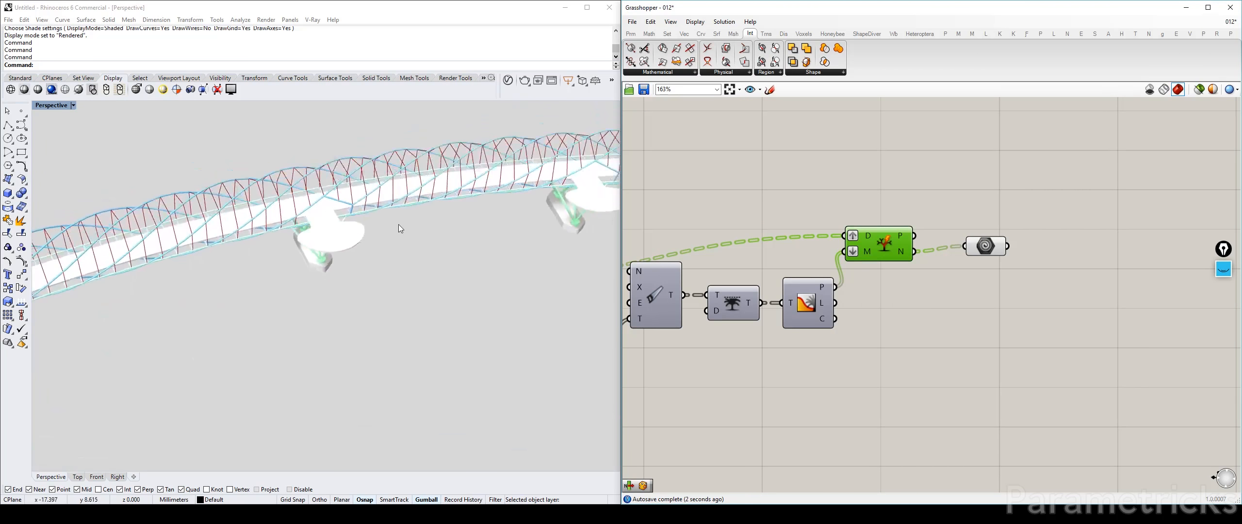
{"action": "right_click_drag", "start_coordinate": [398, 225], "coordinate": [413, 250]}
{"action": "scroll", "coordinate": [1179, 180], "scroll_direction": "down", "scroll_amount": 5}
{"action": "right_click_drag", "start_coordinate": [1179, 179], "coordinate": [1120, 185]}
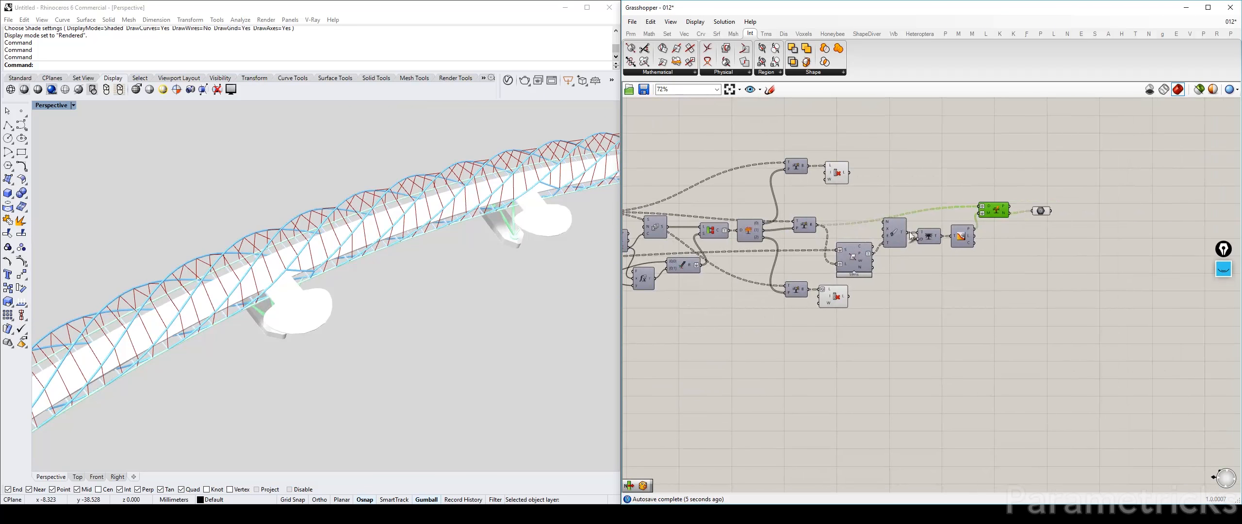
{"action": "scroll", "coordinate": [896, 243], "scroll_direction": "up", "scroll_amount": 3}
{"action": "scroll", "coordinate": [836, 272], "scroll_direction": "down", "scroll_amount": 6}
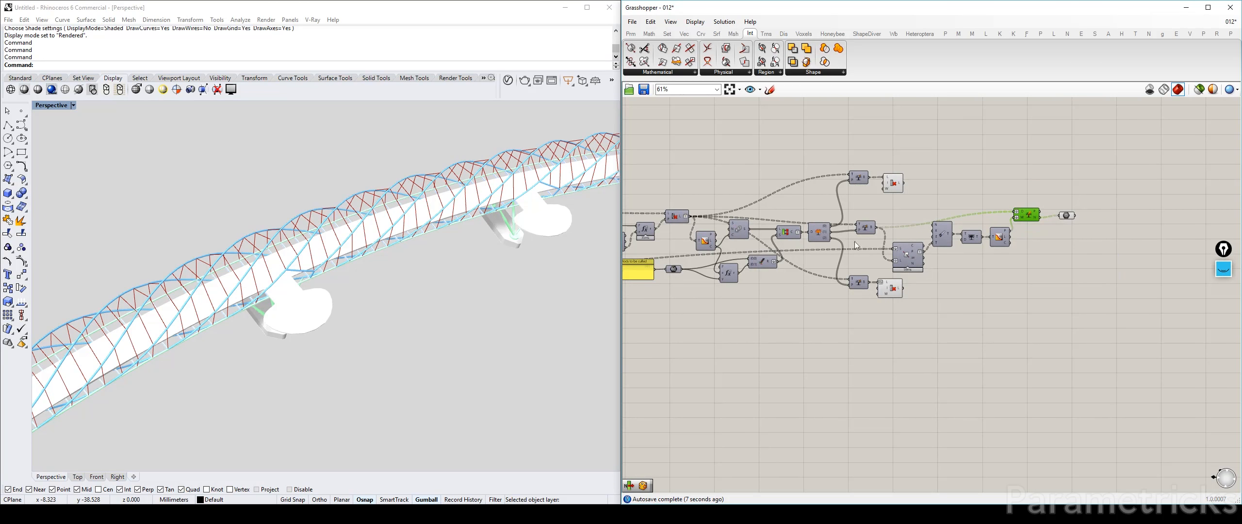
{"action": "right_click_drag", "start_coordinate": [875, 247], "coordinate": [1089, 217]}
{"action": "right_click_drag", "start_coordinate": [710, 245], "coordinate": [449, 232]}
{"action": "scroll", "coordinate": [873, 198], "scroll_direction": "up", "scroll_amount": 5}
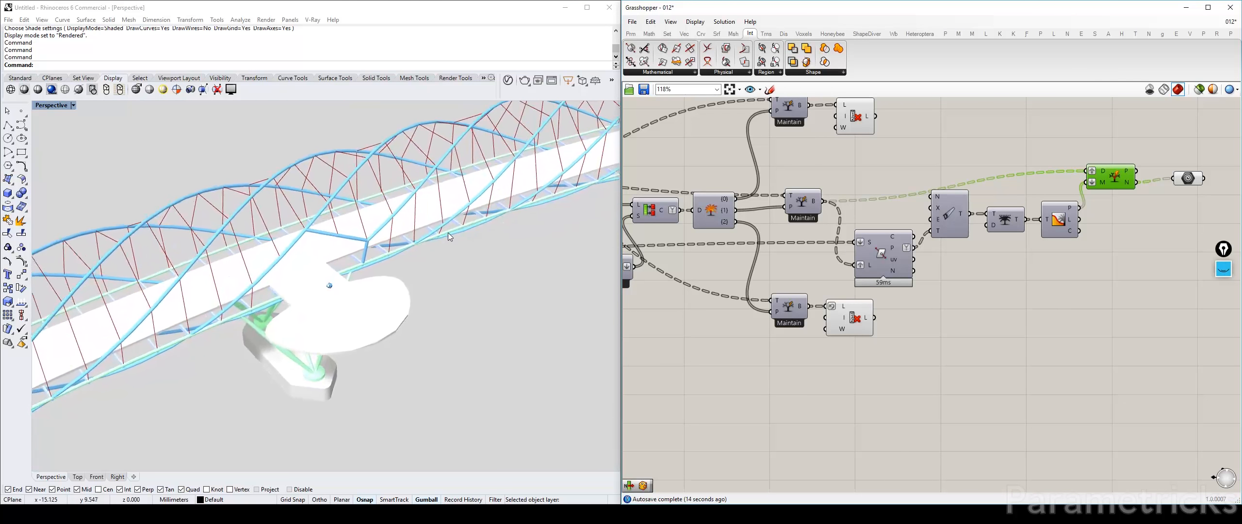
{"action": "scroll", "coordinate": [296, 257], "scroll_direction": "up", "scroll_amount": 2}
{"action": "right_click_drag", "start_coordinate": [296, 257], "coordinate": [296, 257]}
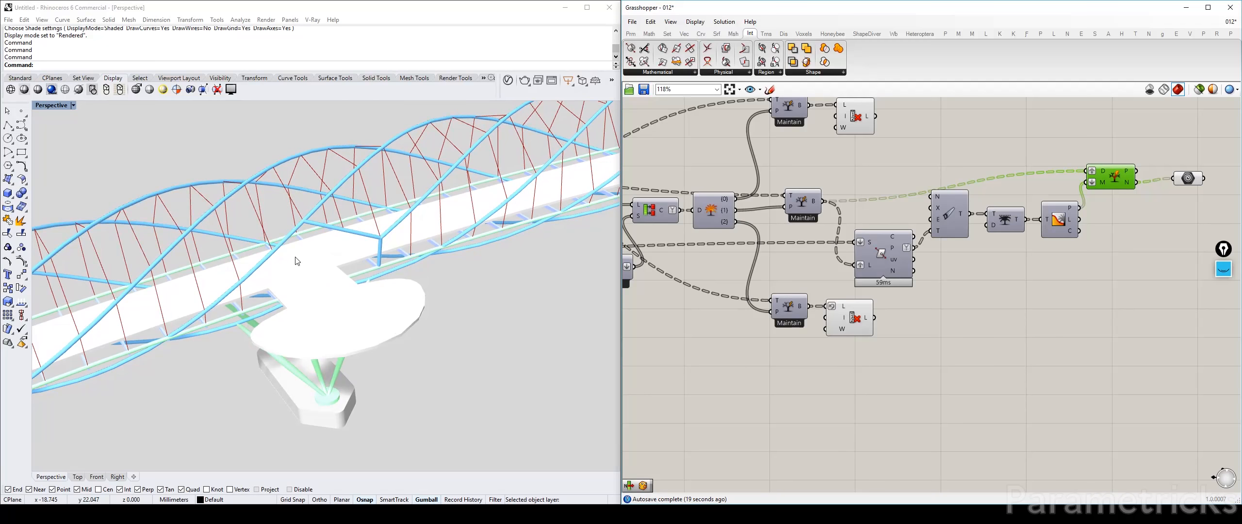
Add a Merge component above Split Tree and delete the Curve parameter connected to the negative output
{"action": "right_click_drag", "start_coordinate": [1067, 181], "coordinate": [859, 179]}
{"action": "scroll", "coordinate": [942, 181], "scroll_direction": "up", "scroll_amount": 3}
{"action": "scroll", "coordinate": [915, 178], "scroll_direction": "down", "scroll_amount": 4}
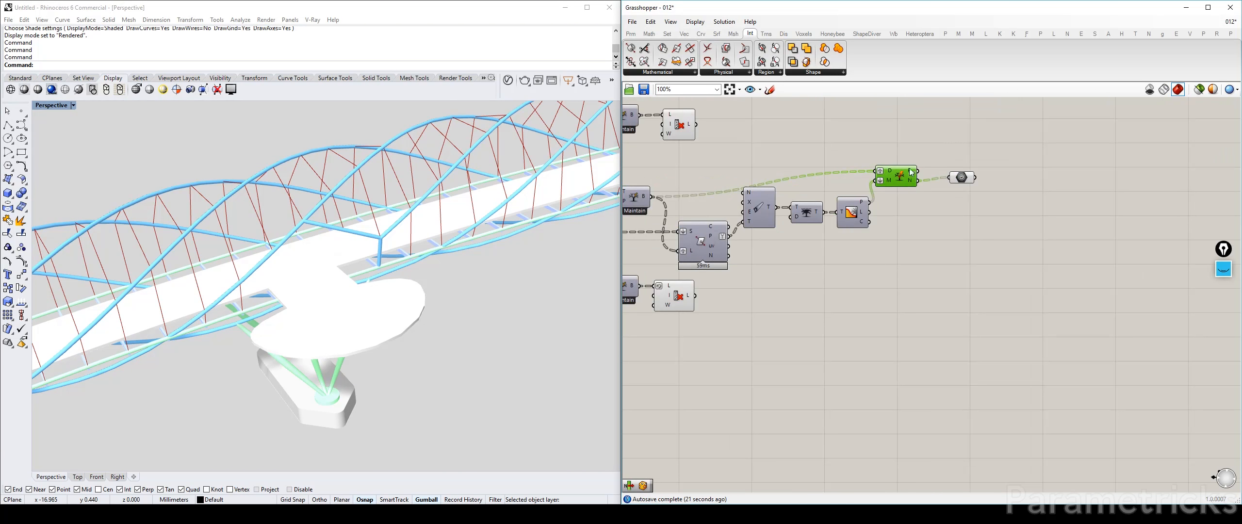
{"action": "double_click", "coordinate": [897, 142]}
{"action": "type", "text": "merge"}
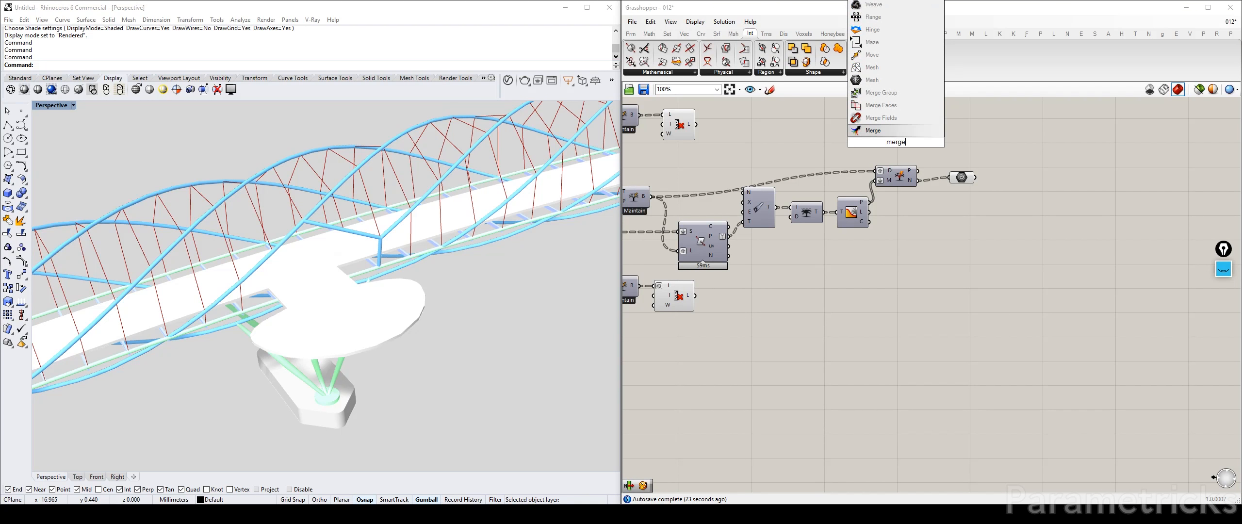
{"action": "key", "text": "Return"}
{"action": "mouse_move", "coordinate": [911, 182]}
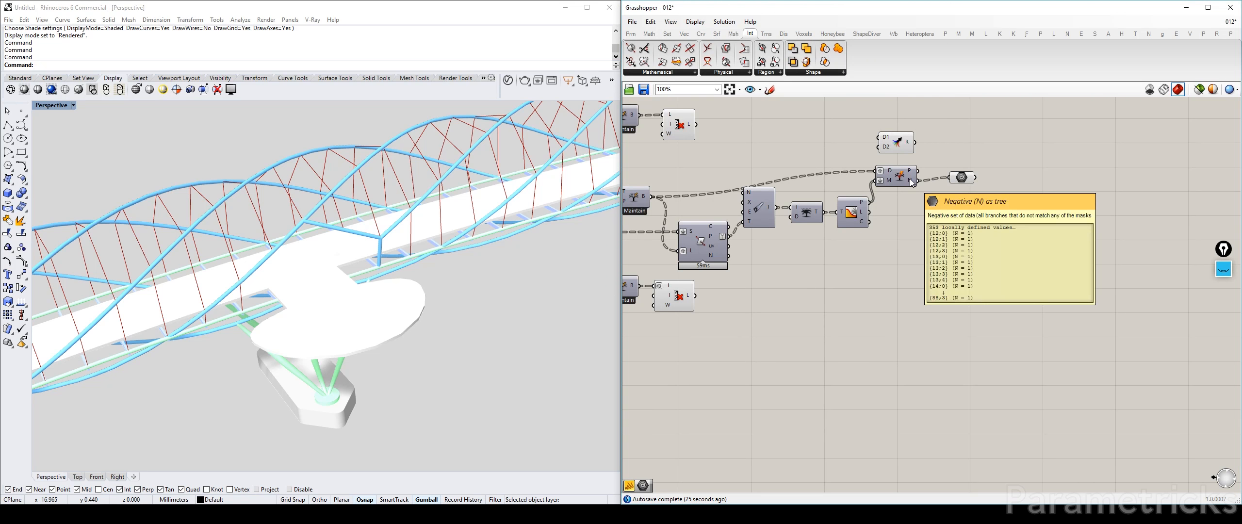
{"action": "left_click_drag", "start_coordinate": [967, 178], "coordinate": [969, 215]}
{"action": "key", "text": "Delete"}
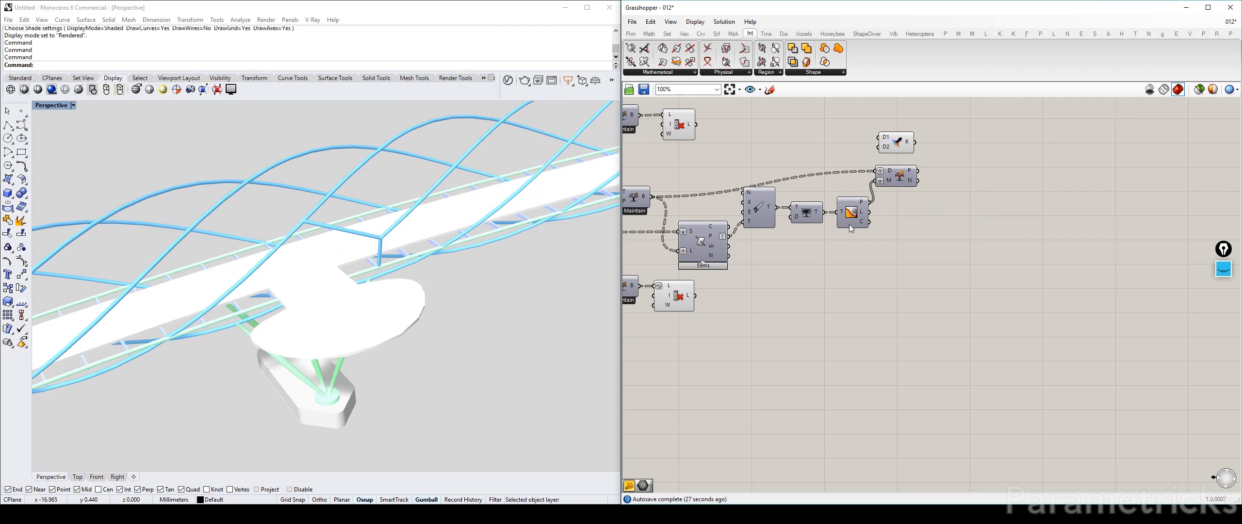
Duplicate the Trim Tree component beside Split Tree and connect Split Tree's negative output to its tree input
{"action": "right_click_drag", "start_coordinate": [749, 209], "coordinate": [907, 204]}
{"action": "mouse_move", "coordinate": [802, 195]}
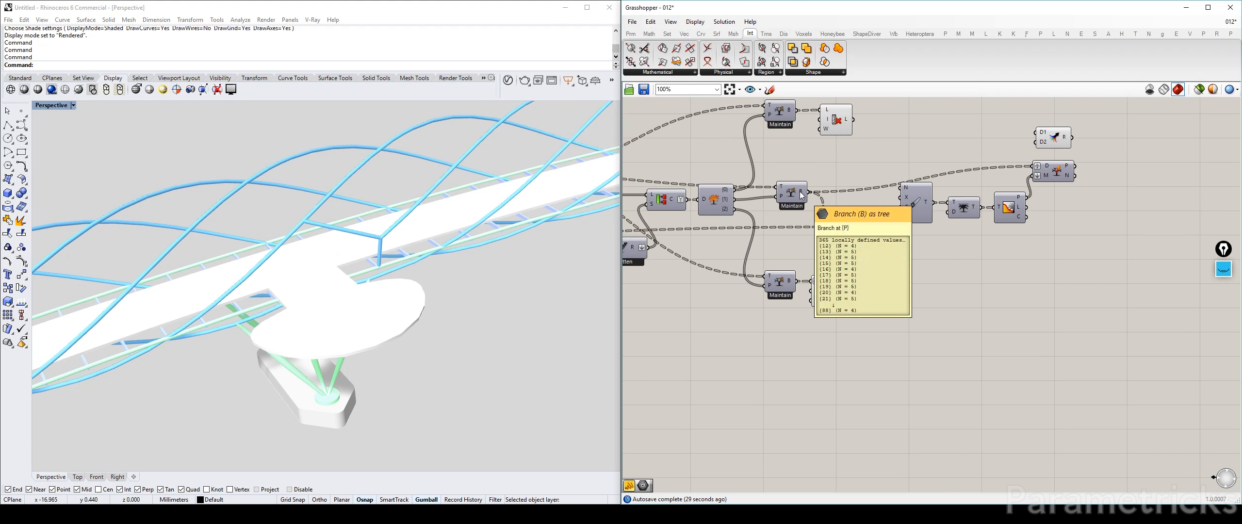
{"action": "right_click_drag", "start_coordinate": [1034, 199], "coordinate": [898, 236]}
{"action": "left_click_drag", "start_coordinate": [835, 240], "coordinate": [989, 211], "text": "alt"}
{"action": "left_click_drag", "start_coordinate": [924, 205], "coordinate": [945, 228]}
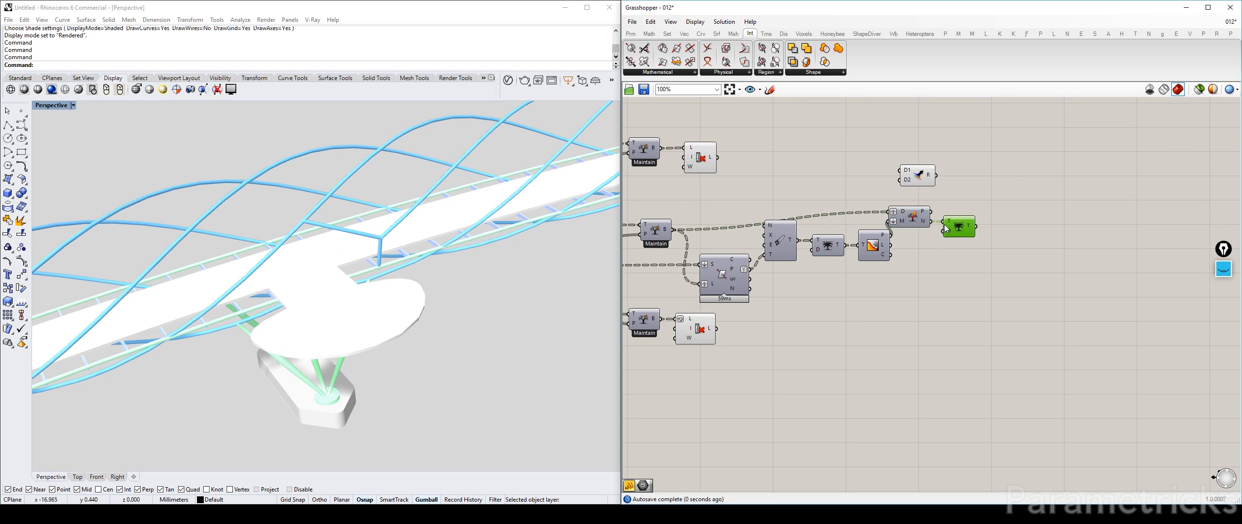
{"action": "mouse_move", "coordinate": [969, 230]}
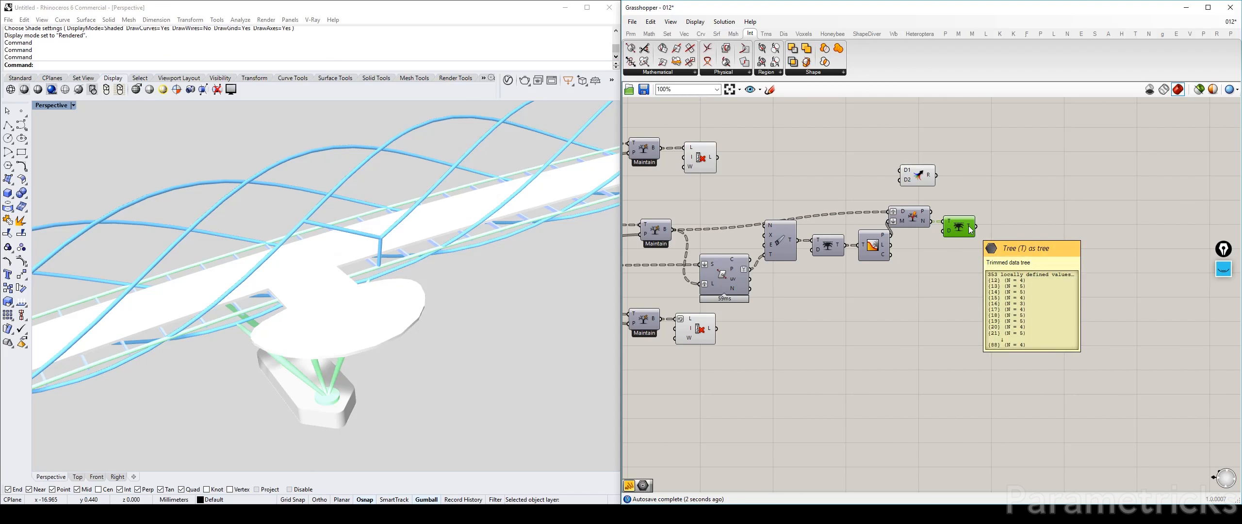
Merge the upper Cull Index output, the new Trim Tree output, and the lower Cull Index output as D1, D2, and D3
{"action": "left_click_drag", "start_coordinate": [918, 176], "coordinate": [928, 165]}
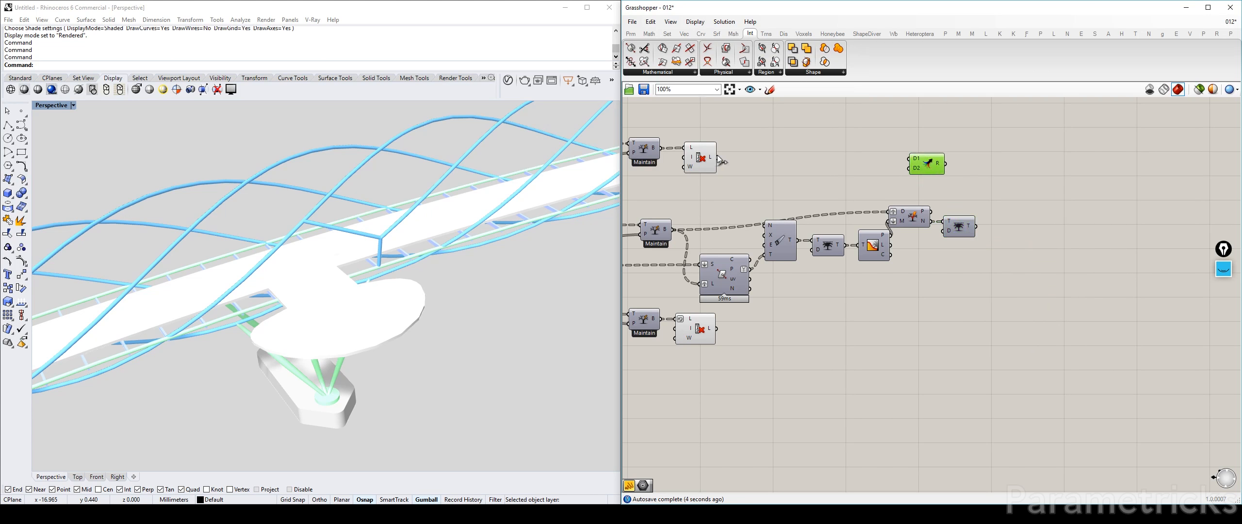
{"action": "left_click_drag", "start_coordinate": [717, 158], "coordinate": [1043, 181]}
{"action": "left_click_drag", "start_coordinate": [975, 226], "coordinate": [1028, 182]}
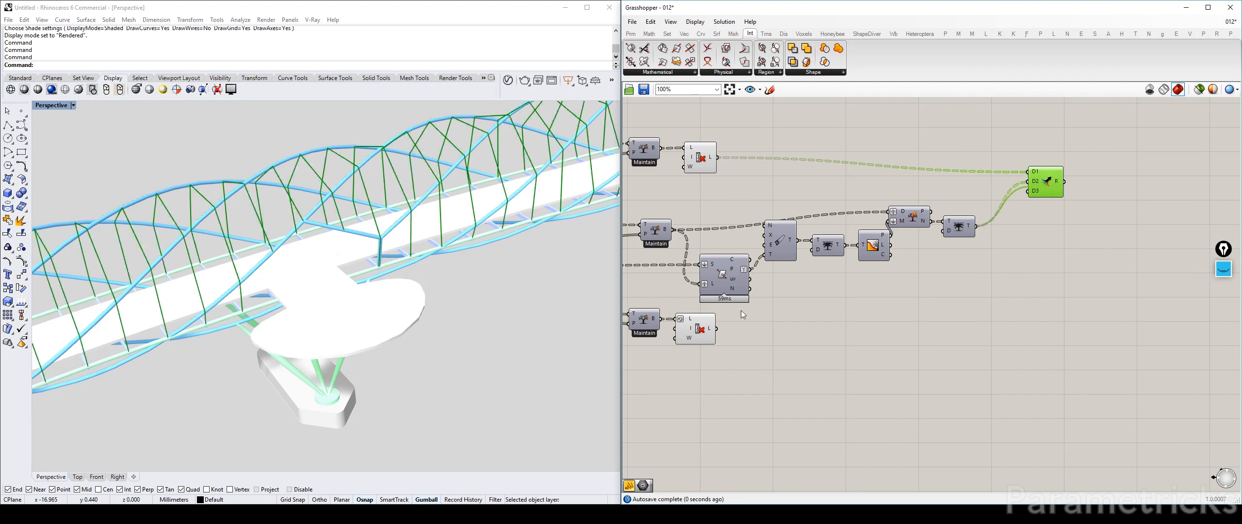
{"action": "left_click_drag", "start_coordinate": [717, 328], "coordinate": [1064, 240]}
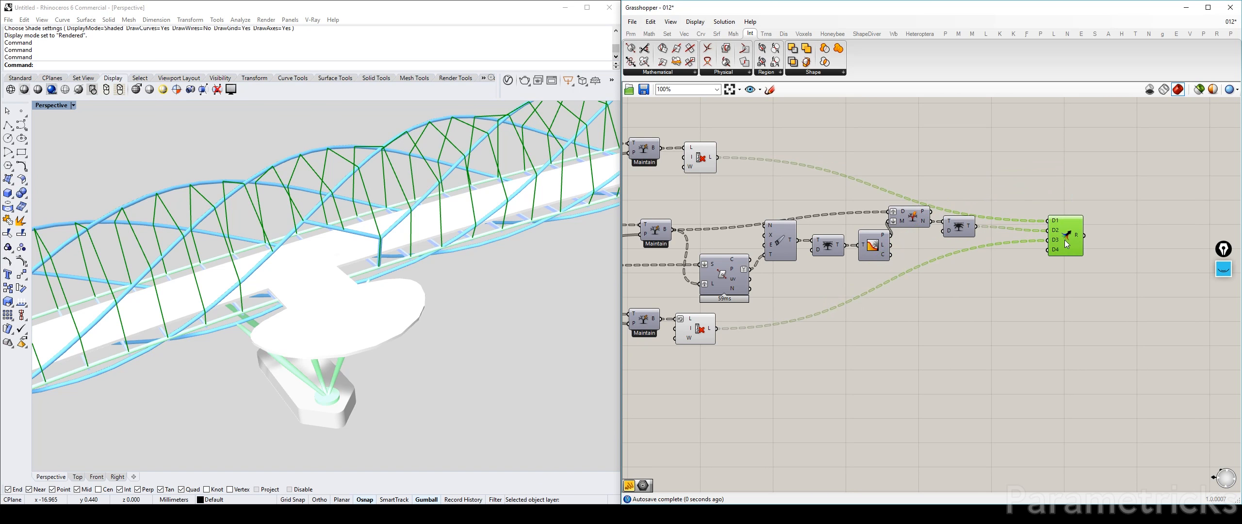
Turn off the preview of all the components feeding the merged cable tree
{"action": "left_click_drag", "start_coordinate": [915, 129], "coordinate": [626, 352]}
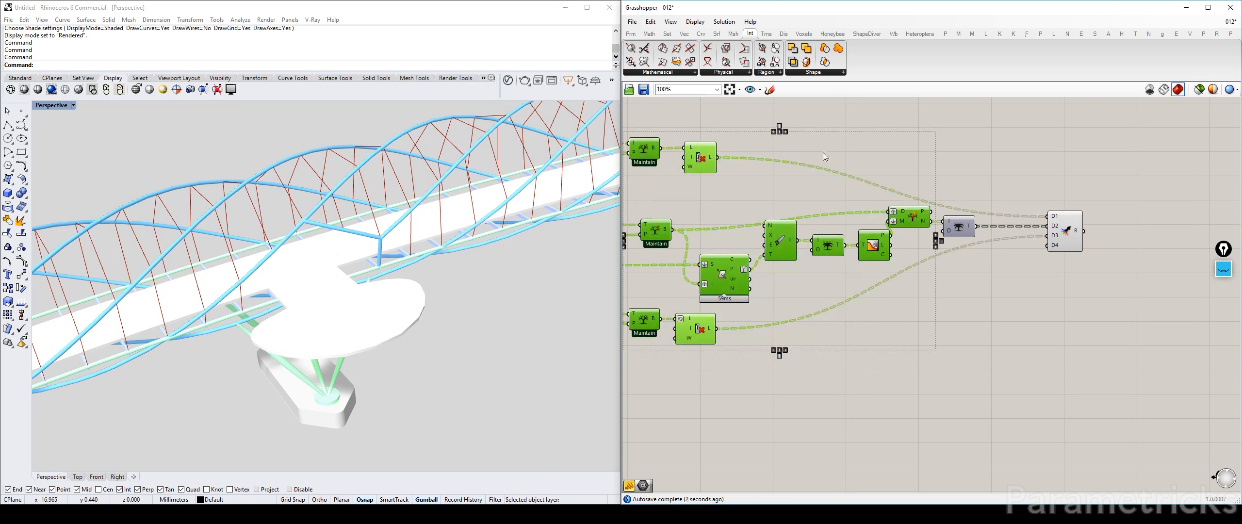
{"action": "middle_click", "coordinate": [854, 139]}
{"action": "left_click_drag", "start_coordinate": [783, 145], "coordinate": [787, 149]}
Arrange both Cull Index components above and below Split Tree, move Merge closer to them, and remove its unused D4 input
{"action": "left_click_drag", "start_coordinate": [709, 158], "coordinate": [917, 173]}
{"action": "left_click_drag", "start_coordinate": [687, 340], "coordinate": [906, 322]}
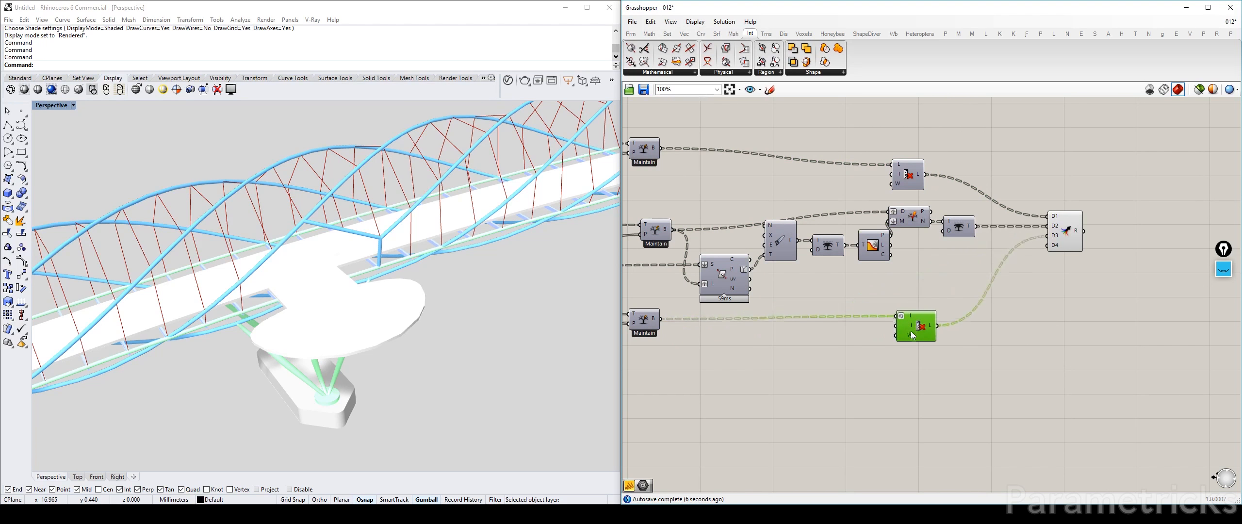
{"action": "left_click_drag", "start_coordinate": [1064, 230], "coordinate": [1028, 231]}
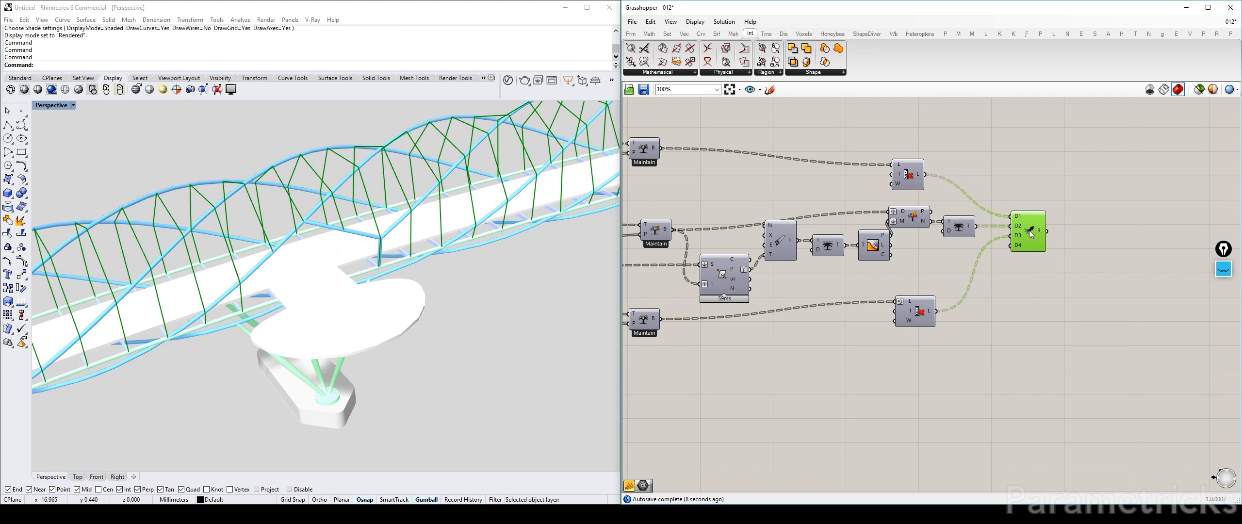
{"action": "right_click_drag", "start_coordinate": [1067, 226], "coordinate": [892, 221]}
{"action": "left_click", "coordinate": [891, 222]}
{"action": "scroll", "coordinate": [854, 237], "scroll_direction": "up", "scroll_amount": 7}
{"action": "left_click", "coordinate": [855, 220]}
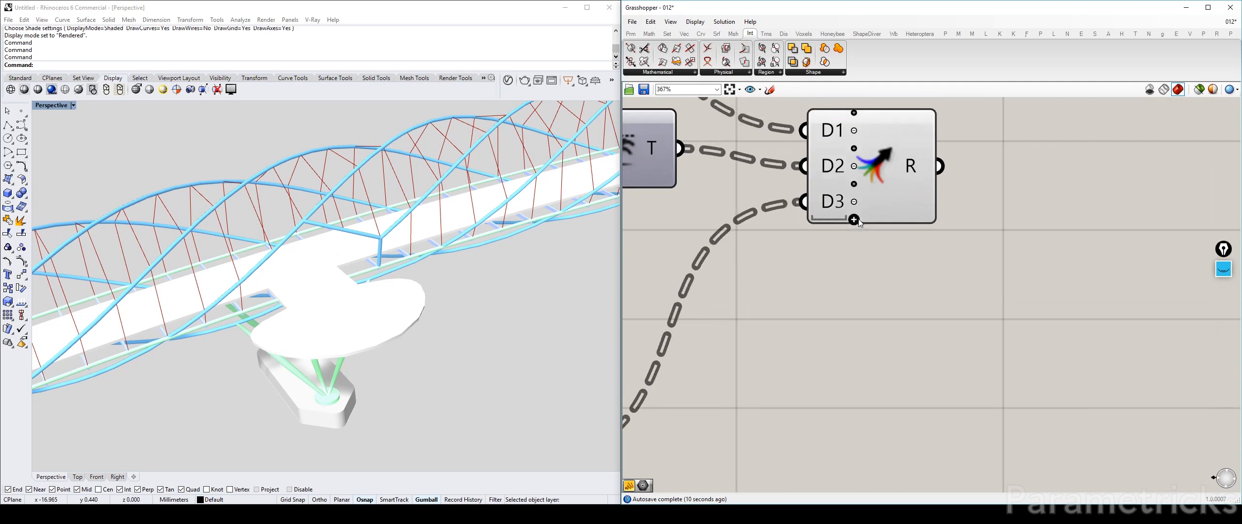
{"action": "scroll", "coordinate": [862, 220], "scroll_direction": "down", "scroll_amount": 6}
Inspect the merged cables in the model, focusing on where they meet the helix frame at the pod opening
{"action": "right_click_drag", "start_coordinate": [399, 287], "coordinate": [357, 352]}
{"action": "scroll", "coordinate": [408, 270], "scroll_direction": "down", "scroll_amount": 7}
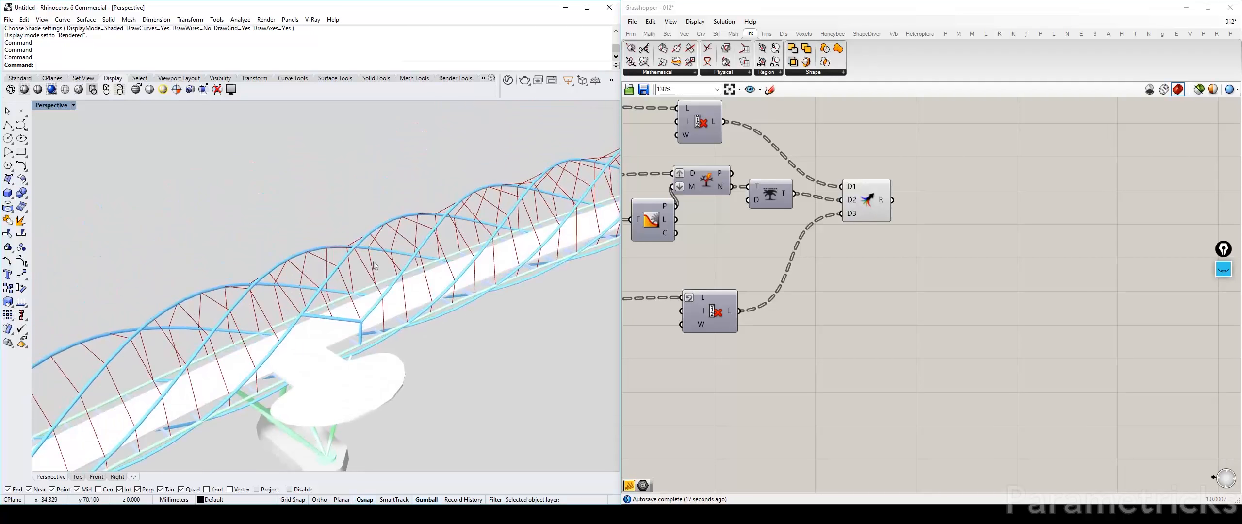
{"action": "scroll", "coordinate": [355, 350], "scroll_direction": "up", "scroll_amount": 9}
{"action": "scroll", "coordinate": [356, 350], "scroll_direction": "up", "scroll_amount": 3}
{"action": "left_click", "coordinate": [866, 200]}
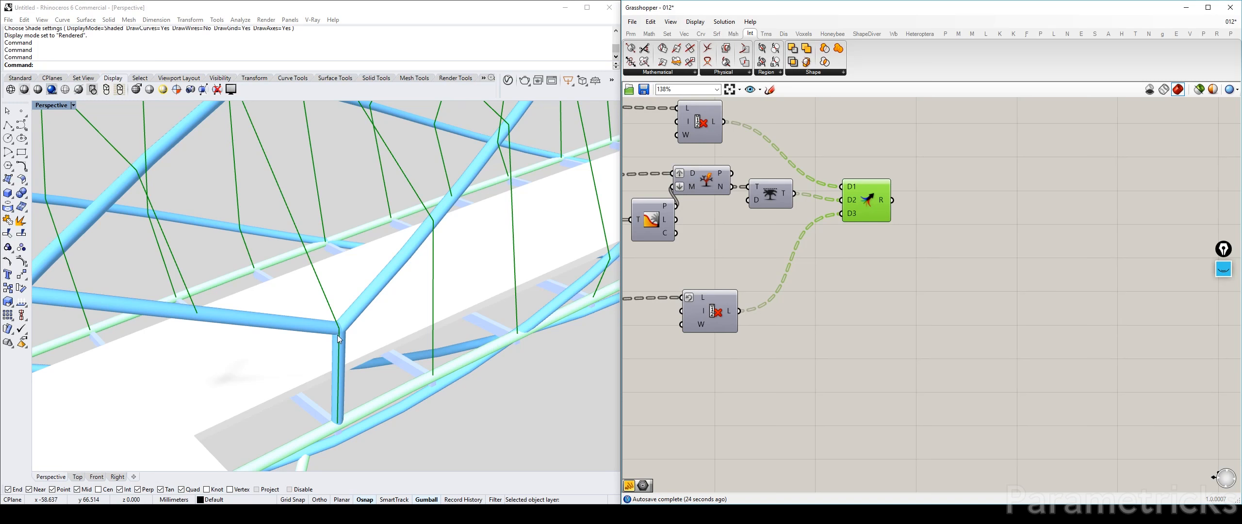
{"action": "scroll", "coordinate": [339, 332], "scroll_direction": "down", "scroll_amount": 5}
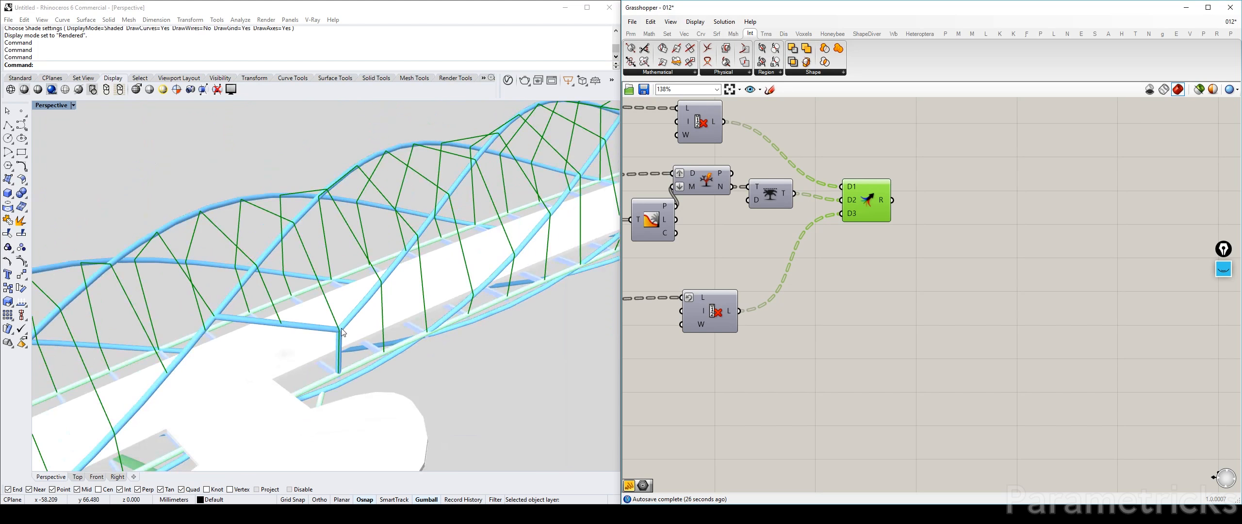
{"action": "scroll", "coordinate": [339, 333], "scroll_direction": "up", "scroll_amount": 2}
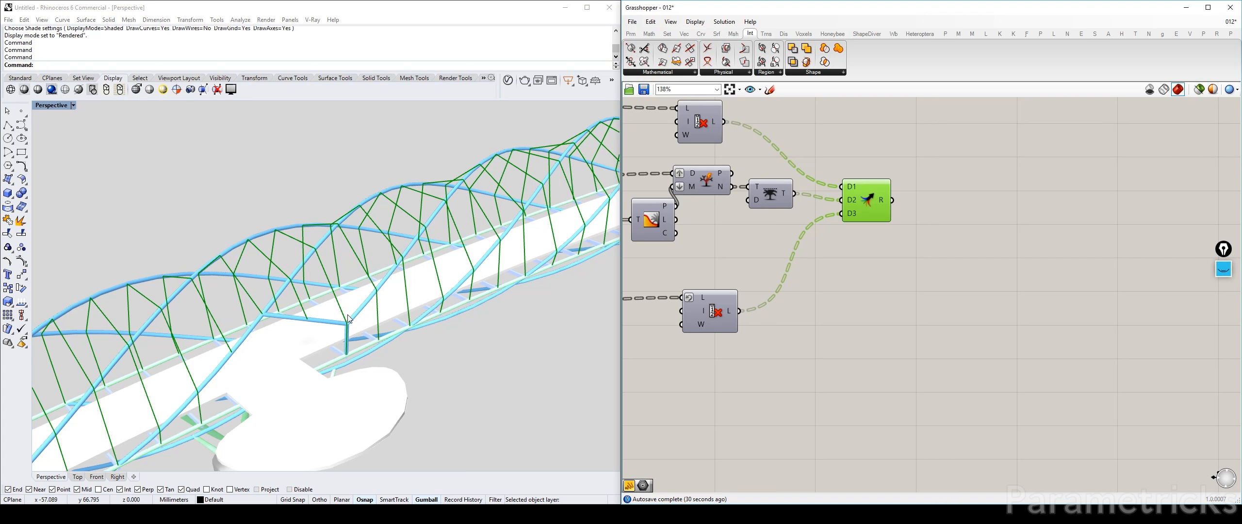
{"action": "left_click", "coordinate": [849, 295]}
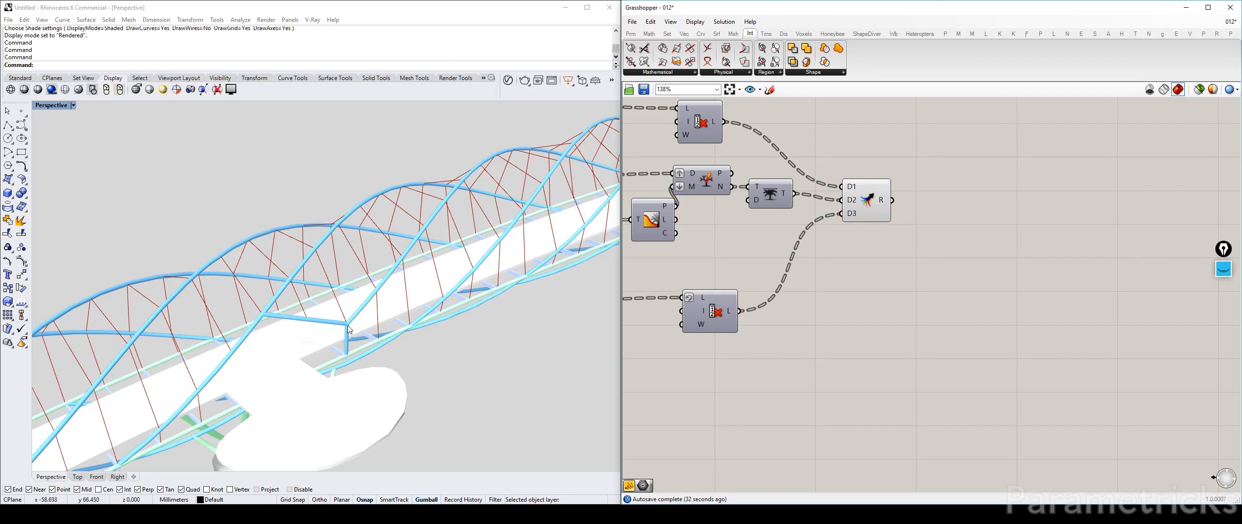
{"action": "scroll", "coordinate": [348, 329], "scroll_direction": "up", "scroll_amount": 3}
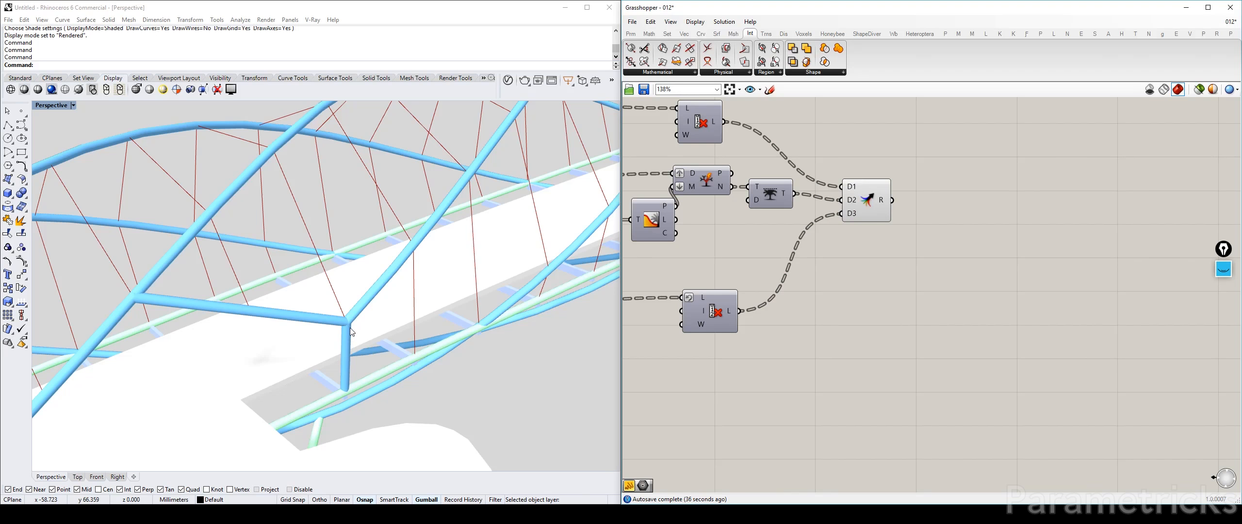
{"action": "scroll", "coordinate": [349, 328], "scroll_direction": "down", "scroll_amount": 10}
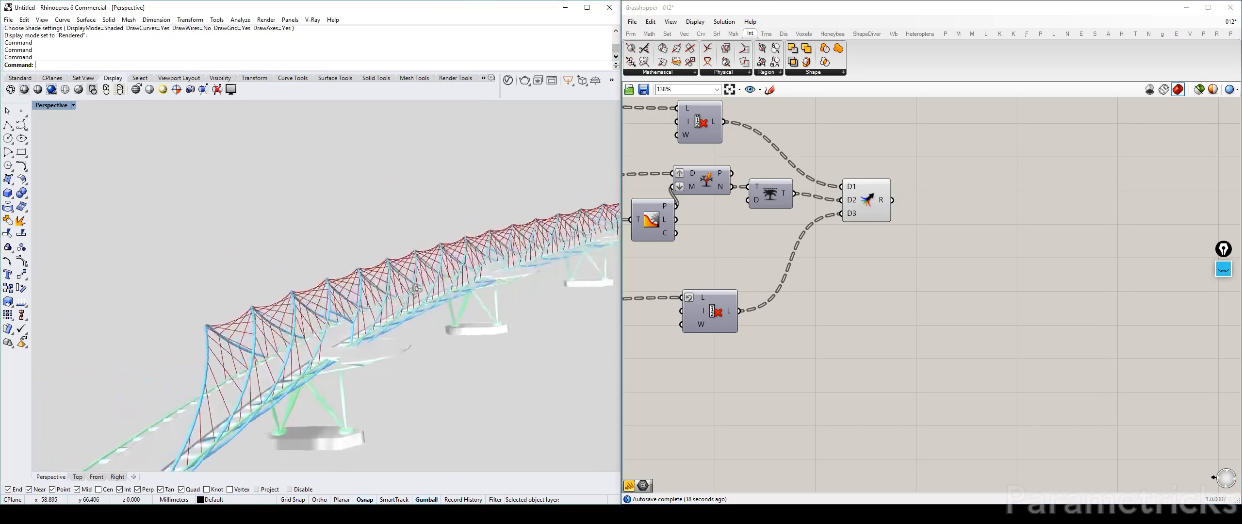
{"action": "right_click_drag", "start_coordinate": [415, 289], "coordinate": [351, 337]}
{"action": "scroll", "coordinate": [333, 338], "scroll_direction": "up", "scroll_amount": 3}
Examine the BOOLEAN GEOMETRY opening outline against the cables around the pod in the model
{"action": "right_click_drag", "start_coordinate": [768, 244], "coordinate": [970, 214]}
{"action": "scroll", "coordinate": [867, 212], "scroll_direction": "down", "scroll_amount": 8}
{"action": "right_click_drag", "start_coordinate": [704, 206], "coordinate": [875, 197]}
{"action": "scroll", "coordinate": [876, 196], "scroll_direction": "up", "scroll_amount": 6}
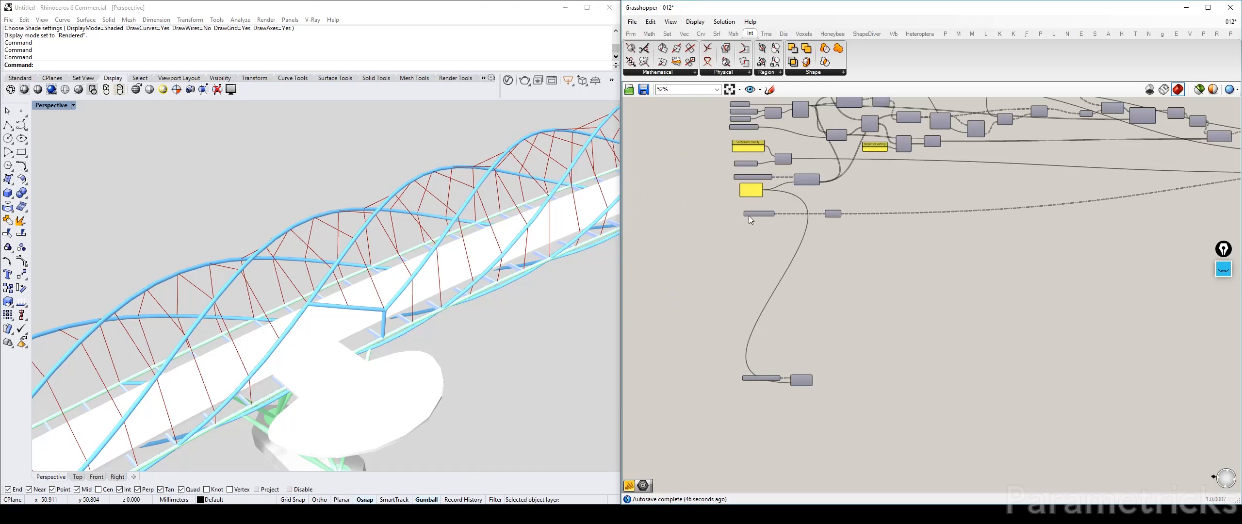
{"action": "left_click", "coordinate": [911, 213]}
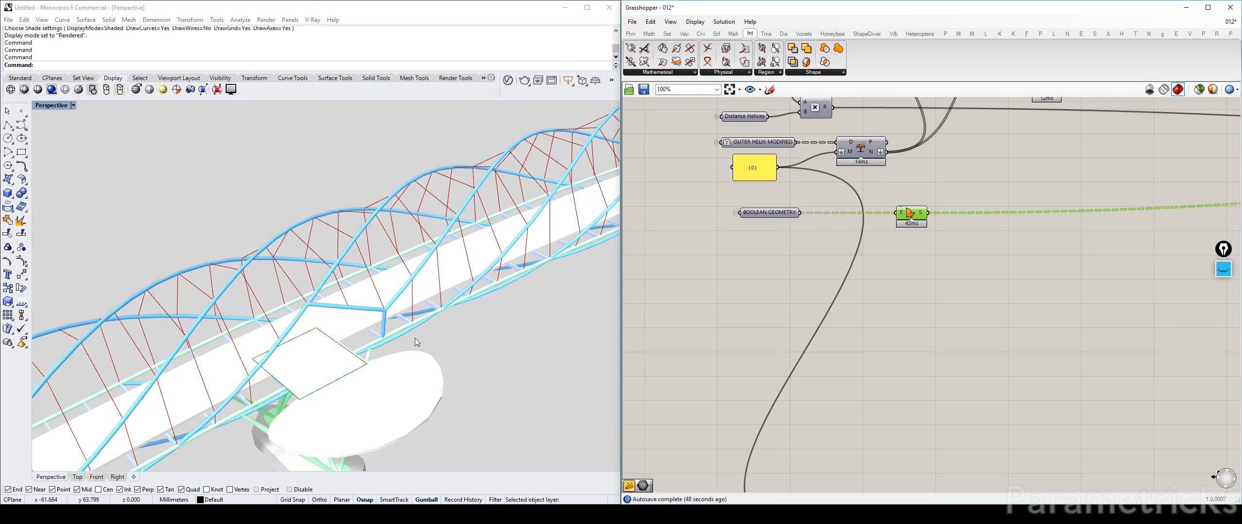
{"action": "right_click_drag", "start_coordinate": [415, 338], "coordinate": [402, 342]}
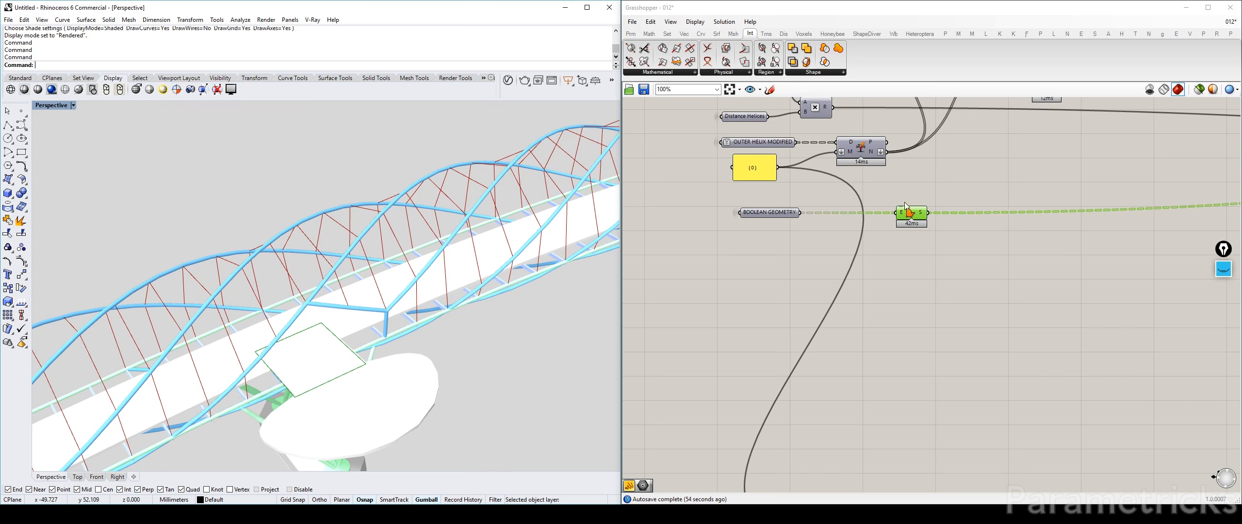
{"action": "left_click", "coordinate": [974, 259]}
{"action": "scroll", "coordinate": [974, 258], "scroll_direction": "down", "scroll_amount": 3}
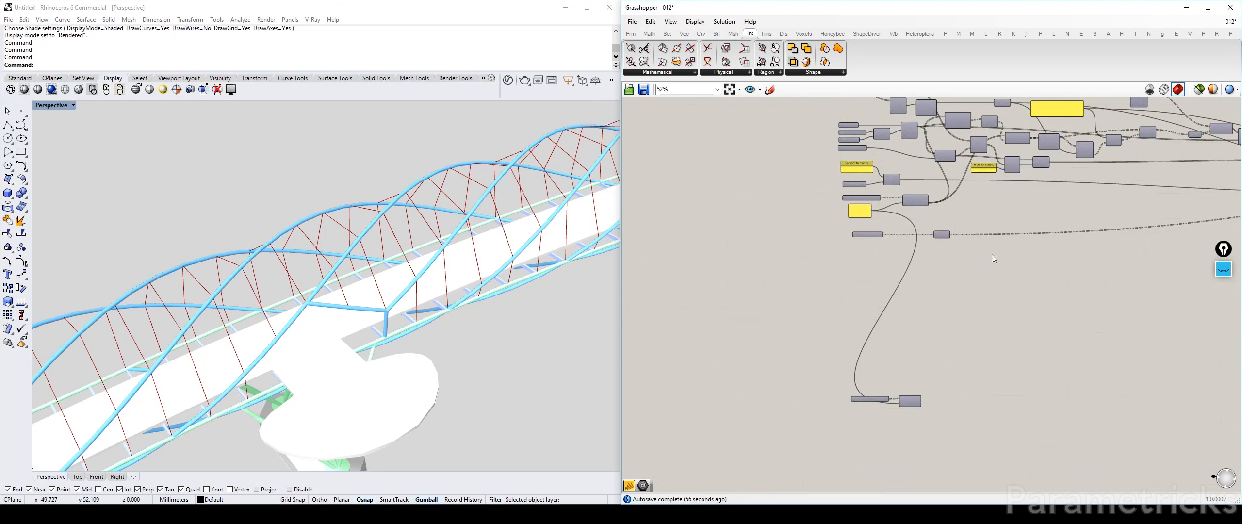
Review the final part of the cable definition and the merged cables along the whole bridge
{"action": "right_click_drag", "start_coordinate": [1059, 235], "coordinate": [632, 255]}
{"action": "right_click_drag", "start_coordinate": [998, 217], "coordinate": [623, 237]}
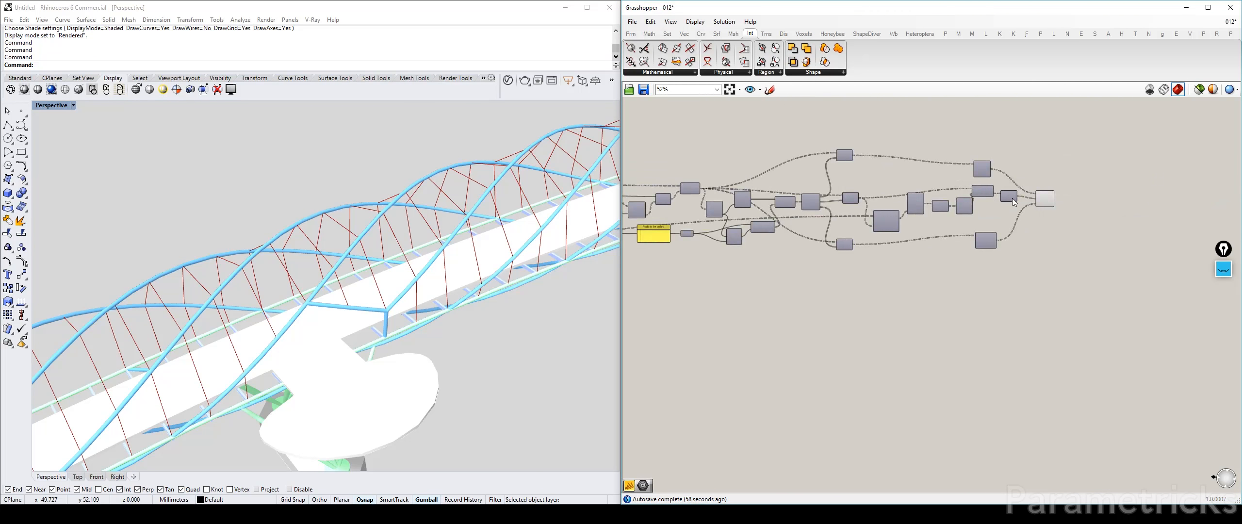
{"action": "scroll", "coordinate": [1014, 203], "scroll_direction": "up", "scroll_amount": 3}
{"action": "left_click_drag", "start_coordinate": [906, 234], "coordinate": [754, 220]}
{"action": "left_click", "coordinate": [771, 267]}
{"action": "scroll", "coordinate": [368, 311], "scroll_direction": "up", "scroll_amount": 5}
{"action": "scroll", "coordinate": [416, 314], "scroll_direction": "up", "scroll_amount": 2}
{"action": "right_click_drag", "start_coordinate": [407, 309], "coordinate": [495, 290]}
{"action": "scroll", "coordinate": [460, 290], "scroll_direction": "down", "scroll_amount": 5}
{"action": "scroll", "coordinate": [484, 273], "scroll_direction": "down", "scroll_amount": 4}
{"action": "scroll", "coordinate": [846, 197], "scroll_direction": "down", "scroll_amount": 4}
Copy the Pipe, Custom Preview and colour Swatch components from the end of the blue outer helix group
{"action": "right_click_drag", "start_coordinate": [846, 196], "coordinate": [961, 163]}
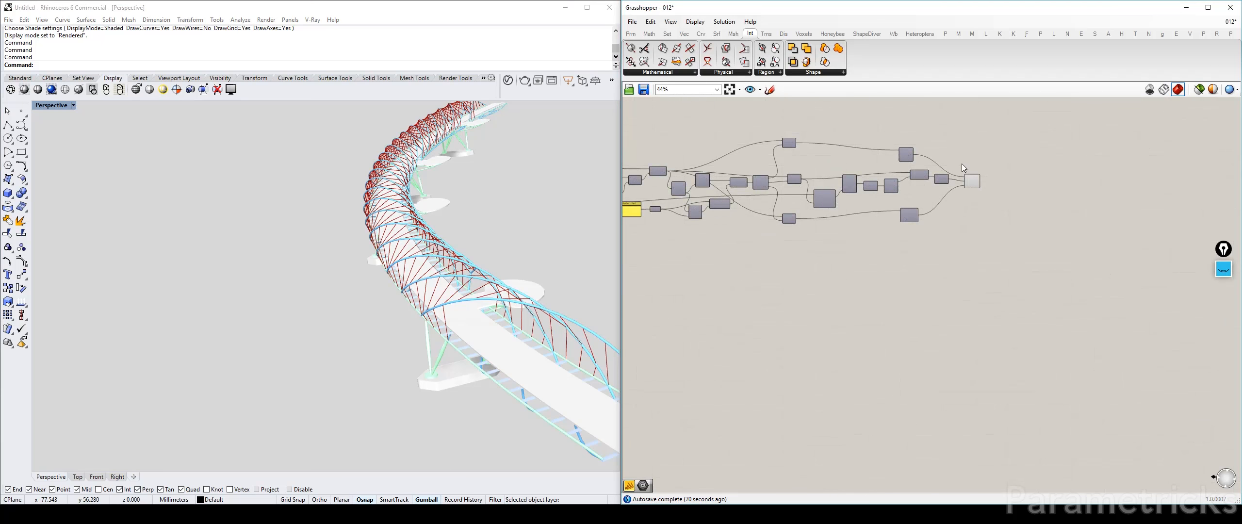
{"action": "scroll", "coordinate": [959, 169], "scroll_direction": "down", "scroll_amount": 3}
{"action": "right_click_drag", "start_coordinate": [782, 190], "coordinate": [981, 175]}
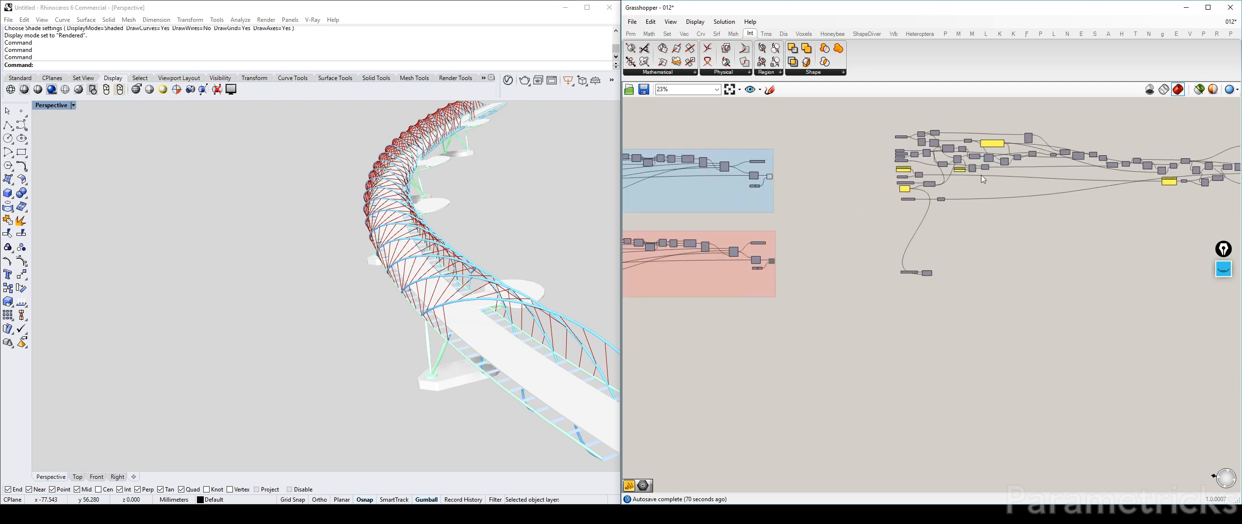
{"action": "scroll", "coordinate": [761, 181], "scroll_direction": "up", "scroll_amount": 5}
{"action": "left_click_drag", "start_coordinate": [805, 150], "coordinate": [751, 200]}
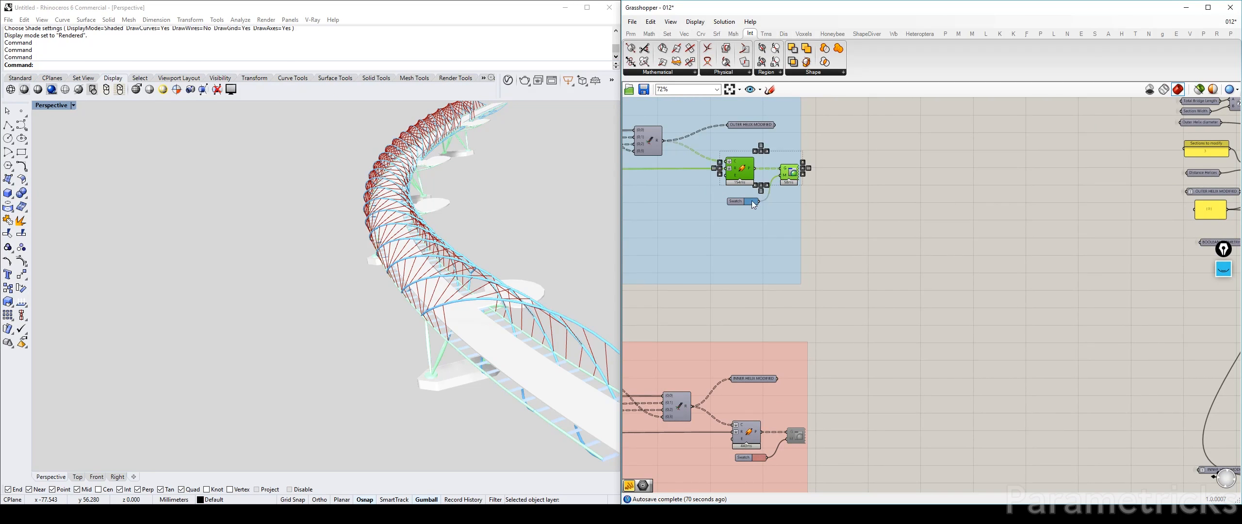
{"action": "left_click", "coordinate": [751, 201]}
{"action": "left_click", "coordinate": [865, 159]}
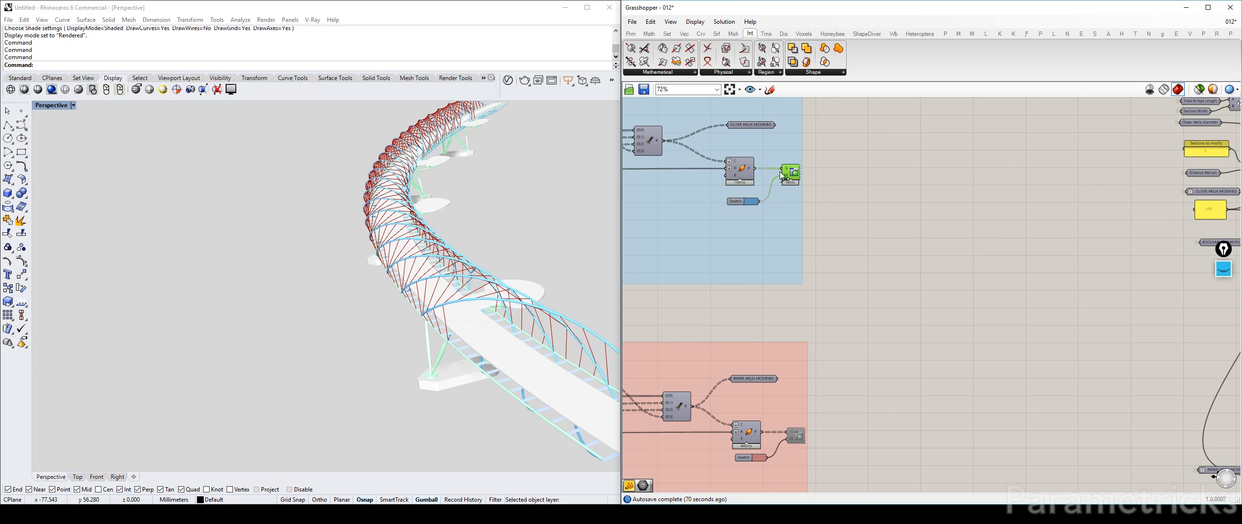
Paste the copied Pipe, Custom Preview and Swatch components and place them beside the final Merge component
{"action": "scroll", "coordinate": [879, 194], "scroll_direction": "down", "scroll_amount": 3}
{"action": "right_click_drag", "start_coordinate": [1033, 194], "coordinate": [768, 192]}
{"action": "right_click_drag", "start_coordinate": [1164, 170], "coordinate": [811, 165]}
{"action": "scroll", "coordinate": [787, 187], "scroll_direction": "up", "scroll_amount": 3}
{"action": "scroll", "coordinate": [776, 208], "scroll_direction": "up", "scroll_amount": 2}
{"action": "key", "text": "ctrl+v"}
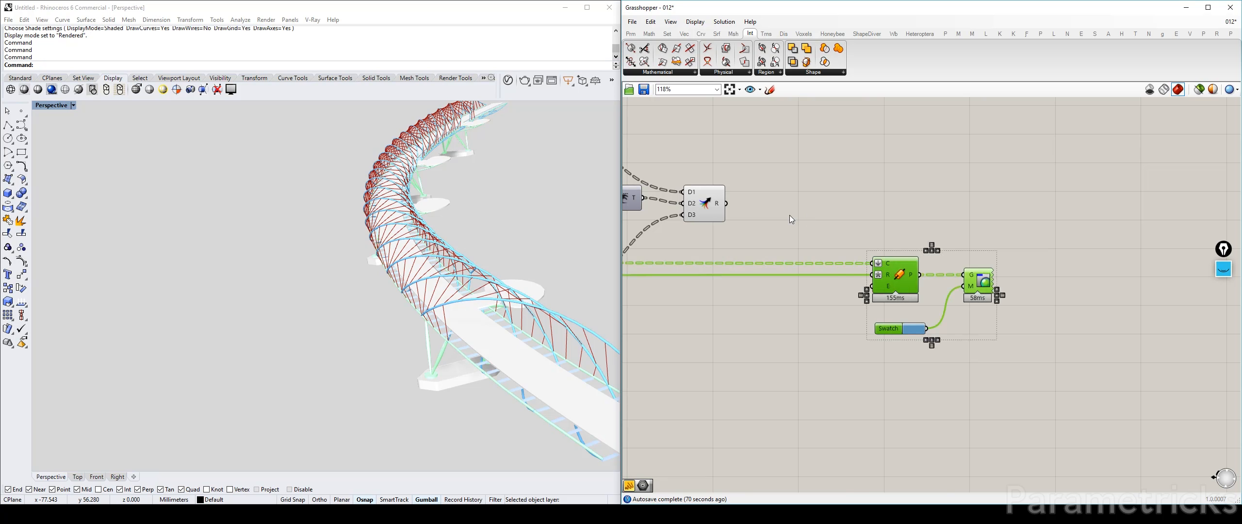
{"action": "left_click", "coordinate": [812, 198]}
{"action": "left_click_drag", "start_coordinate": [1006, 360], "coordinate": [859, 235]}
{"action": "left_click_drag", "start_coordinate": [897, 274], "coordinate": [869, 208]}
Copy the Diameter of Tubes parameter from the outer helix group and place it below BOOLEAN GEOMETRY in the cable definition
{"action": "scroll", "coordinate": [815, 238], "scroll_direction": "down", "scroll_amount": 5}
{"action": "right_click_drag", "start_coordinate": [813, 239], "coordinate": [985, 228]}
{"action": "right_click_drag", "start_coordinate": [762, 246], "coordinate": [995, 230]}
{"action": "scroll", "coordinate": [842, 151], "scroll_direction": "up", "scroll_amount": 6}
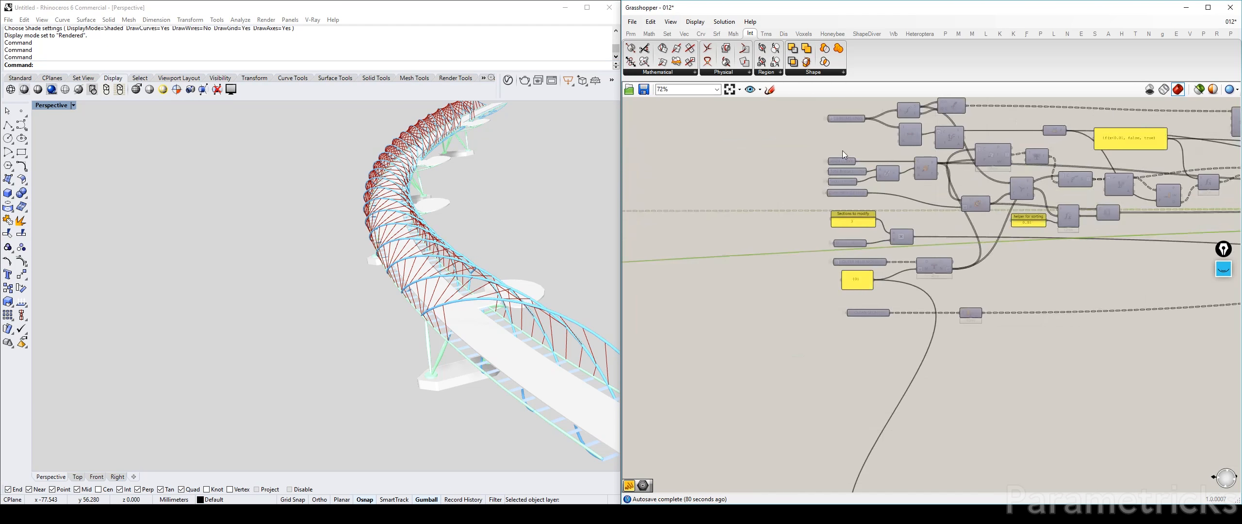
{"action": "right_click_drag", "start_coordinate": [865, 216], "coordinate": [808, 290]}
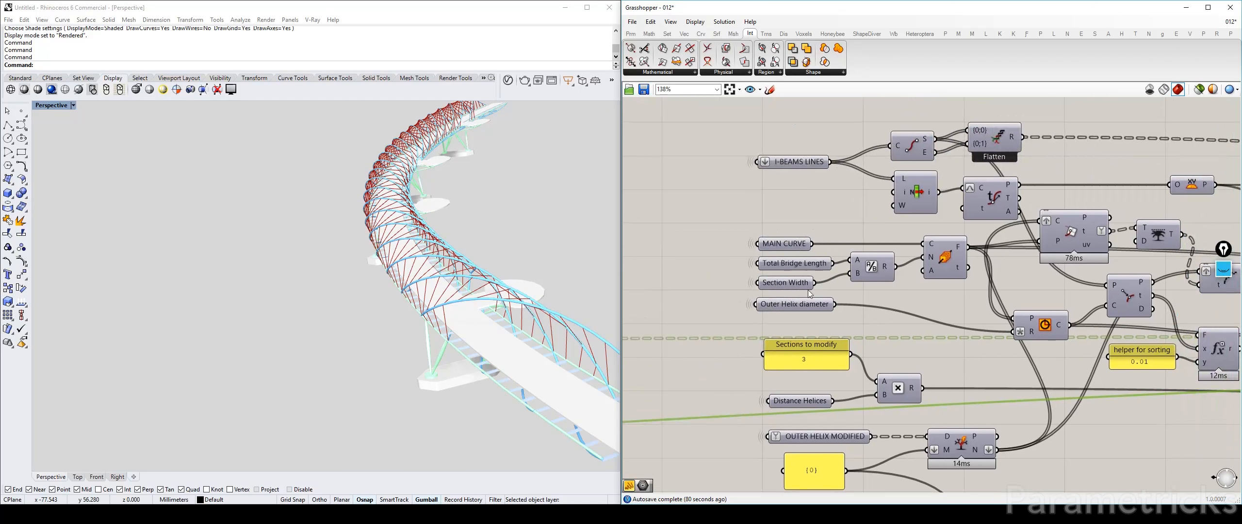
{"action": "scroll", "coordinate": [789, 314], "scroll_direction": "down", "scroll_amount": 8}
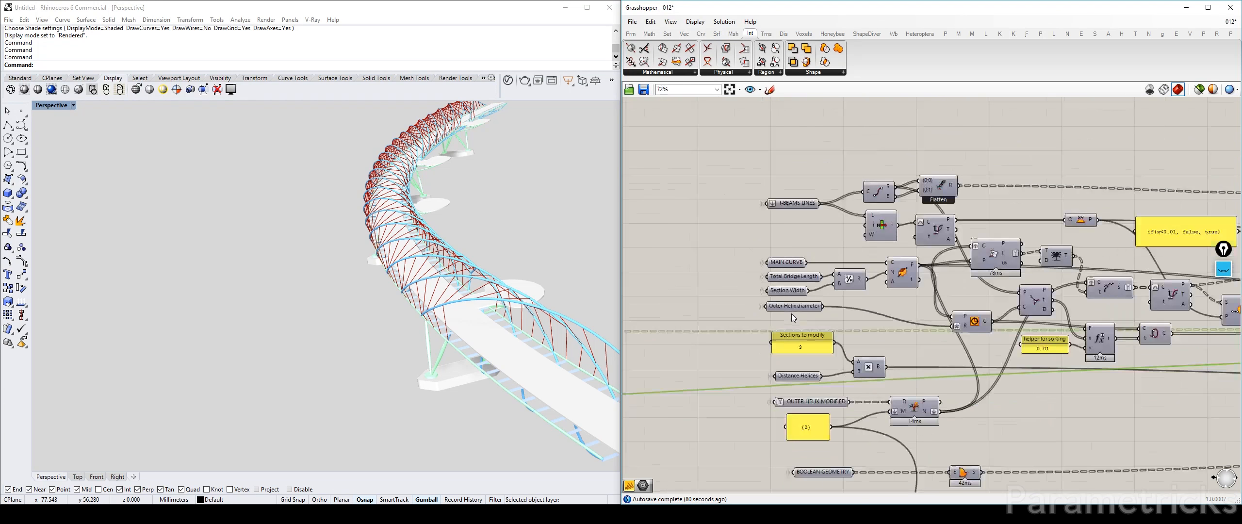
{"action": "scroll", "coordinate": [699, 285], "scroll_direction": "up", "scroll_amount": 7}
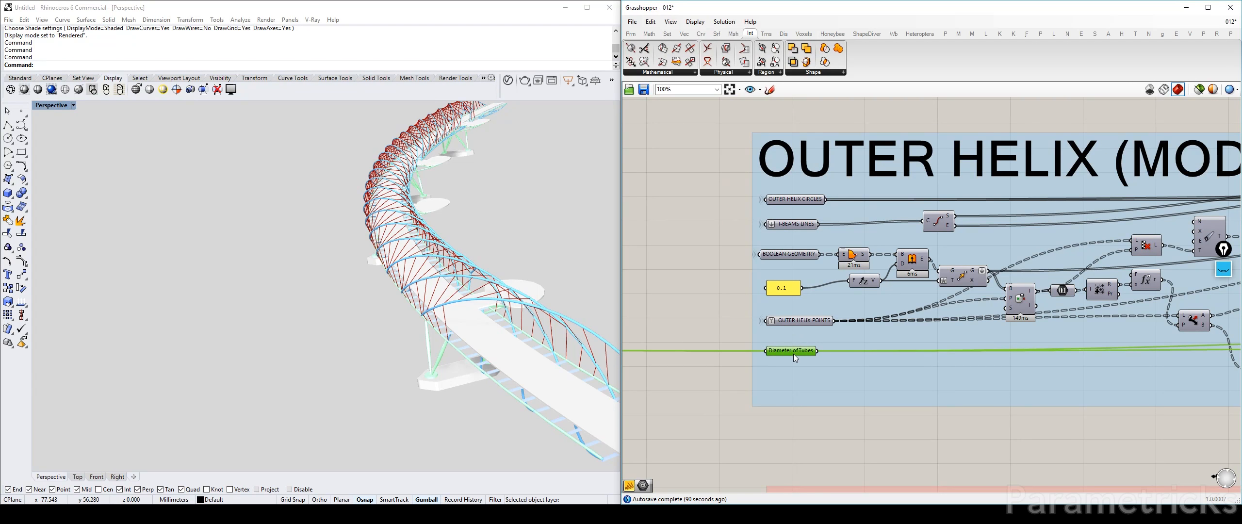
{"action": "scroll", "coordinate": [806, 355], "scroll_direction": "down", "scroll_amount": 6}
{"action": "scroll", "coordinate": [789, 291], "scroll_direction": "up", "scroll_amount": 3}
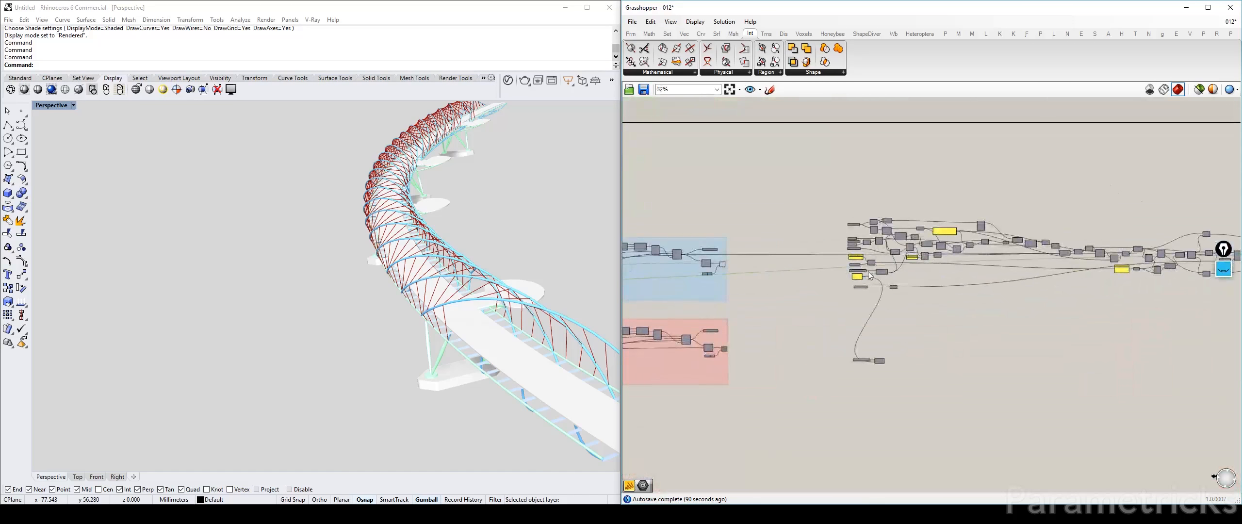
{"action": "left_click", "coordinate": [931, 295]}
{"action": "left_click_drag", "start_coordinate": [931, 297], "coordinate": [852, 313]}
{"action": "scroll", "coordinate": [857, 315], "scroll_direction": "up", "scroll_amount": 3}
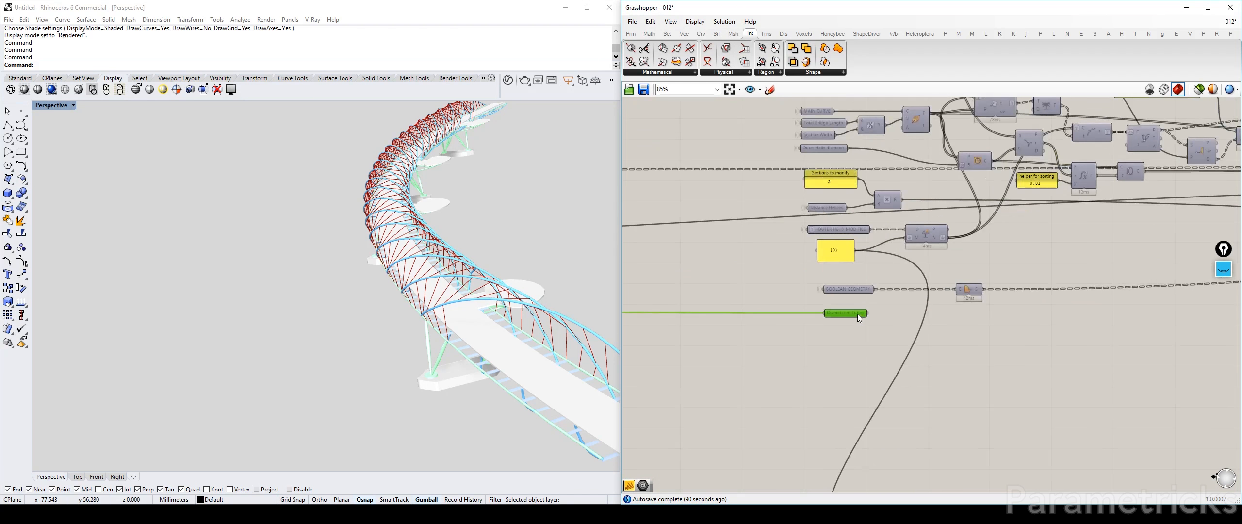
Connect the copied Diameter of Tubes to the pasted Pipe's R input and the Merge result to its C input
{"action": "scroll", "coordinate": [857, 314], "scroll_direction": "down", "scroll_amount": 3}
{"action": "right_click_drag", "start_coordinate": [858, 314], "coordinate": [641, 326]}
{"action": "left_click_drag", "start_coordinate": [647, 325], "coordinate": [1114, 225]}
{"action": "scroll", "coordinate": [1116, 271], "scroll_direction": "up", "scroll_amount": 3}
{"action": "right_click_drag", "start_coordinate": [1023, 225], "coordinate": [722, 230]}
{"action": "left_click_drag", "start_coordinate": [711, 226], "coordinate": [821, 220]}
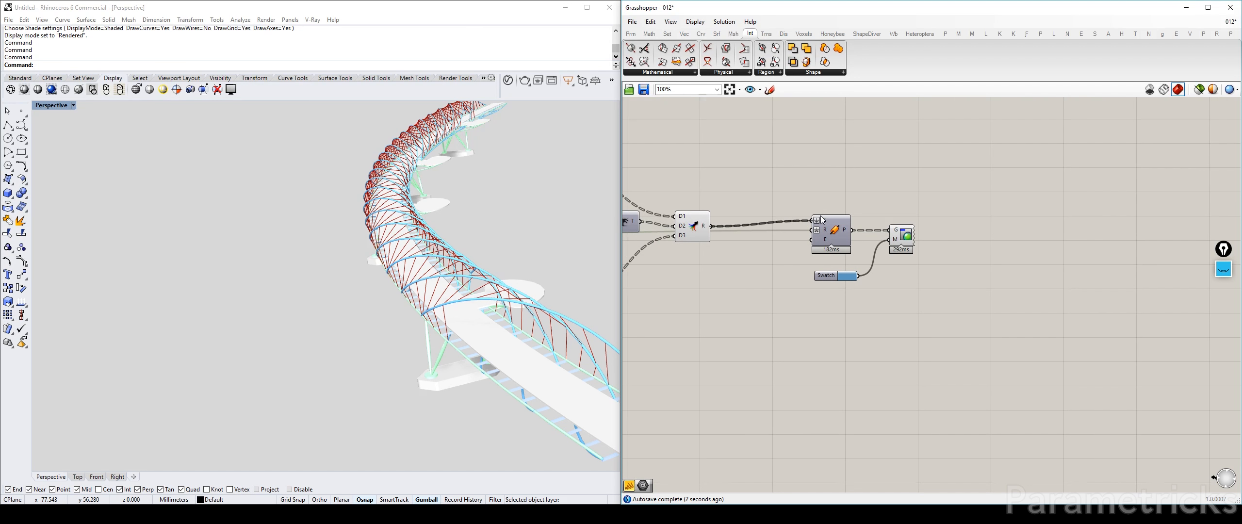
Turn off the Merge component's preview and check the piped cables on the bridge frame
{"action": "left_click", "coordinate": [689, 228]}
{"action": "left_click", "coordinate": [746, 181]}
{"action": "right_click_drag", "start_coordinate": [596, 213], "coordinate": [503, 233]}
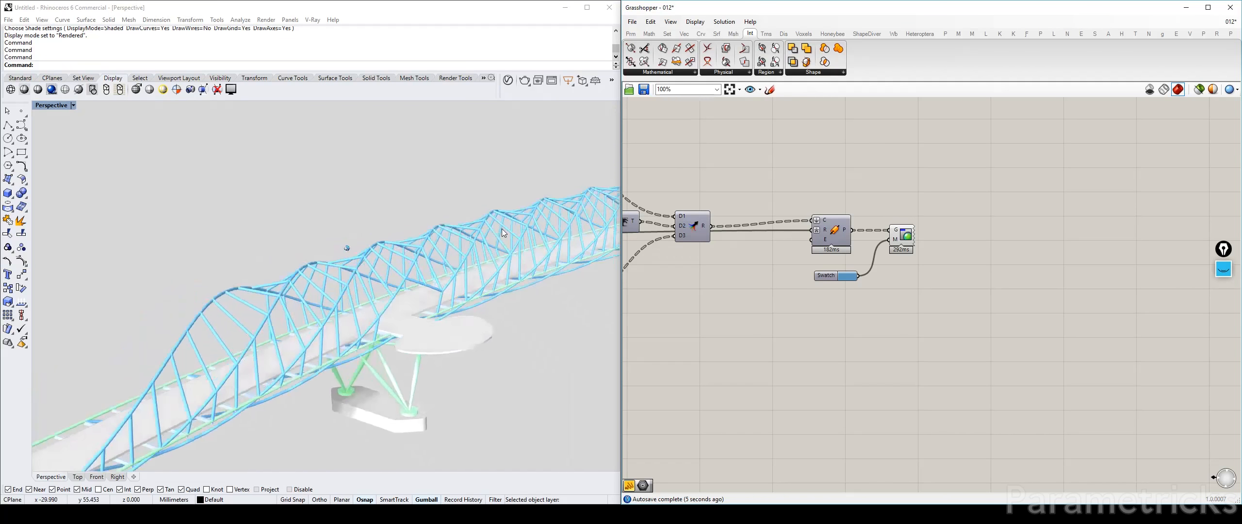
{"action": "right_click_drag", "start_coordinate": [347, 248], "coordinate": [487, 278]}
{"action": "scroll", "coordinate": [388, 219], "scroll_direction": "up", "scroll_amount": 3}
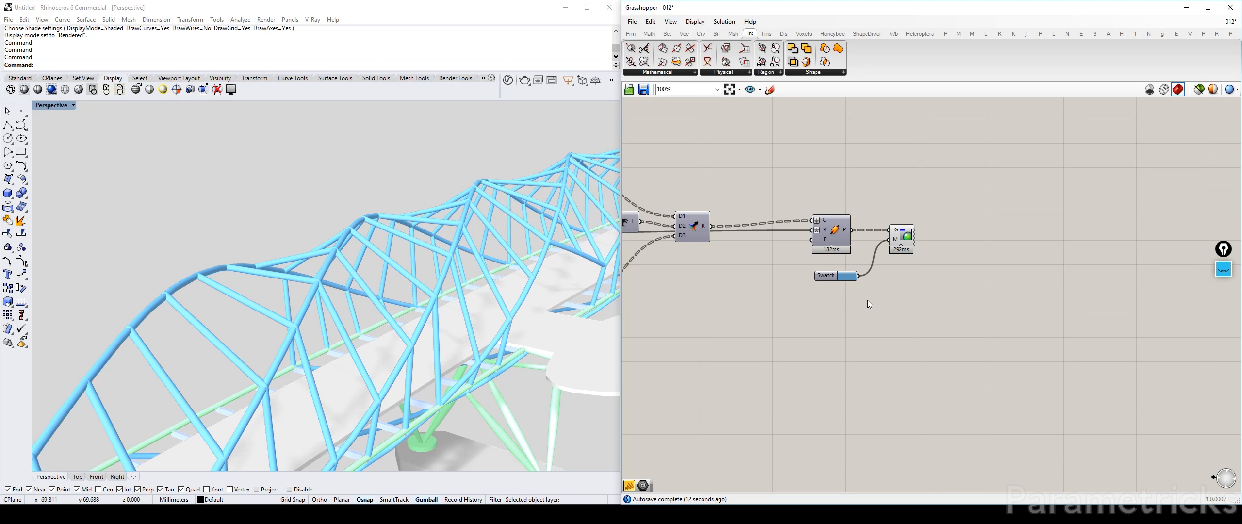
Recolour the cable preview Swatch to a muted light orange with hue 31° and value 76
{"action": "left_click", "coordinate": [851, 276]}
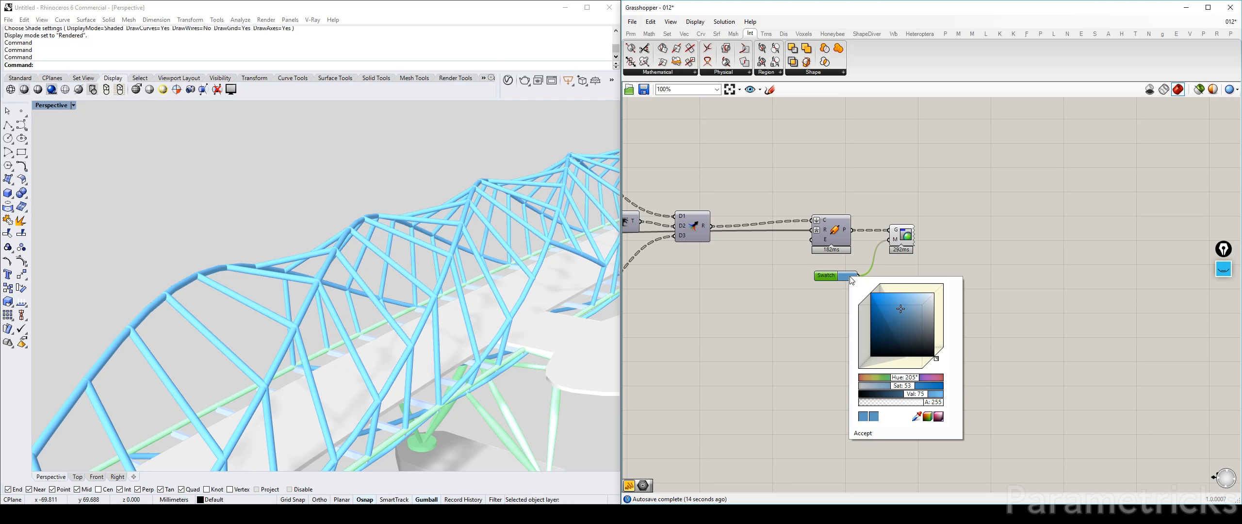
{"action": "mouse_move", "coordinate": [903, 380]}
{"action": "left_mouse_down"}
{"action": "mouse_move", "coordinate": [874, 379]}
{"action": "mouse_move", "coordinate": [923, 381]}
{"action": "left_mouse_up"}
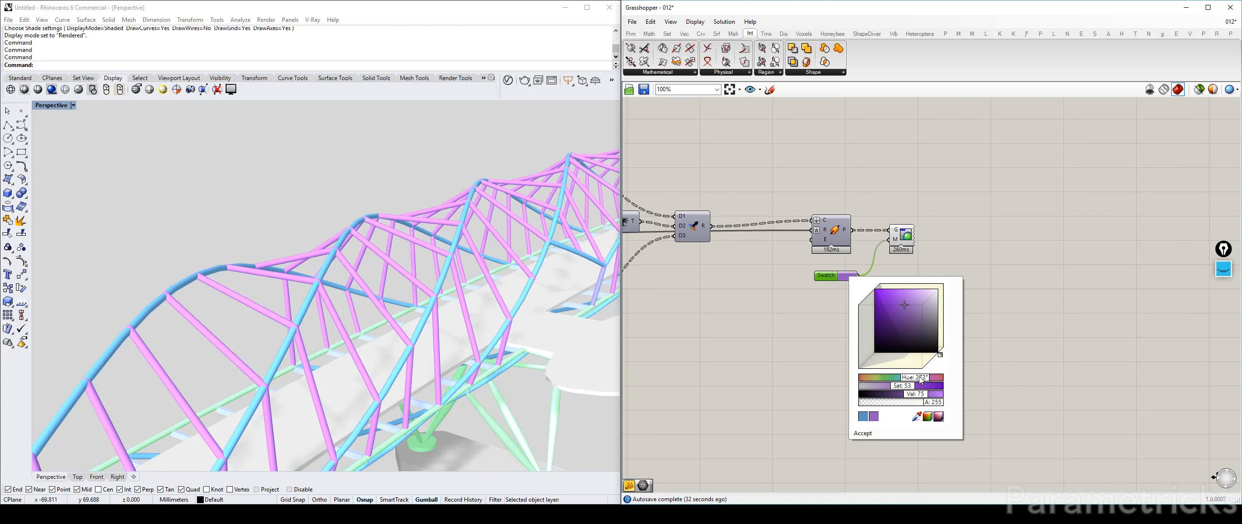
{"action": "left_click", "coordinate": [872, 381]}
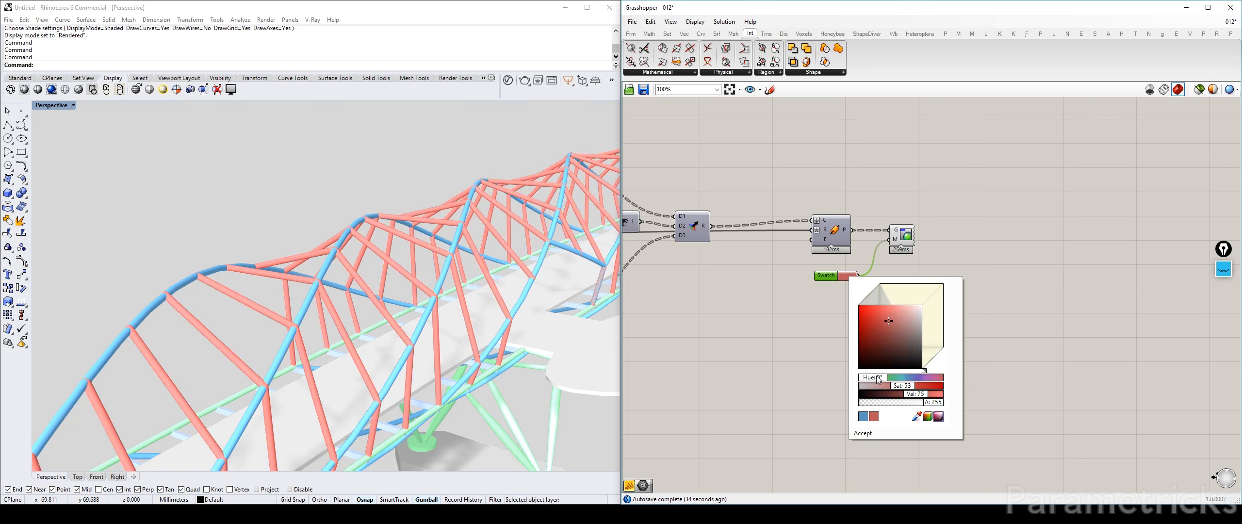
{"action": "left_click_drag", "start_coordinate": [877, 380], "coordinate": [881, 381]}
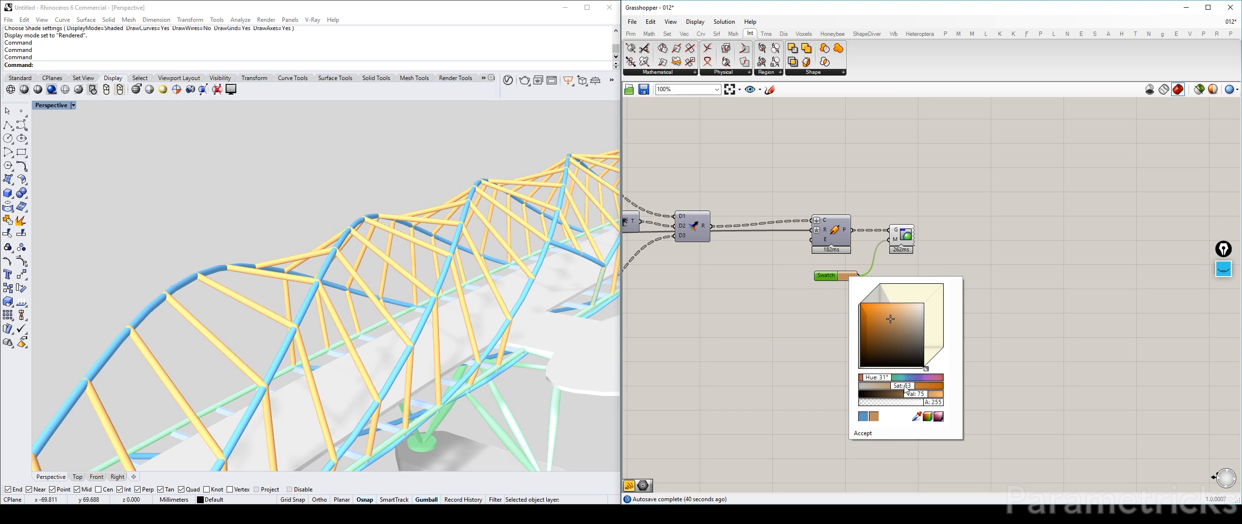
{"action": "left_click", "coordinate": [920, 395]}
{"action": "left_click", "coordinate": [923, 395]}
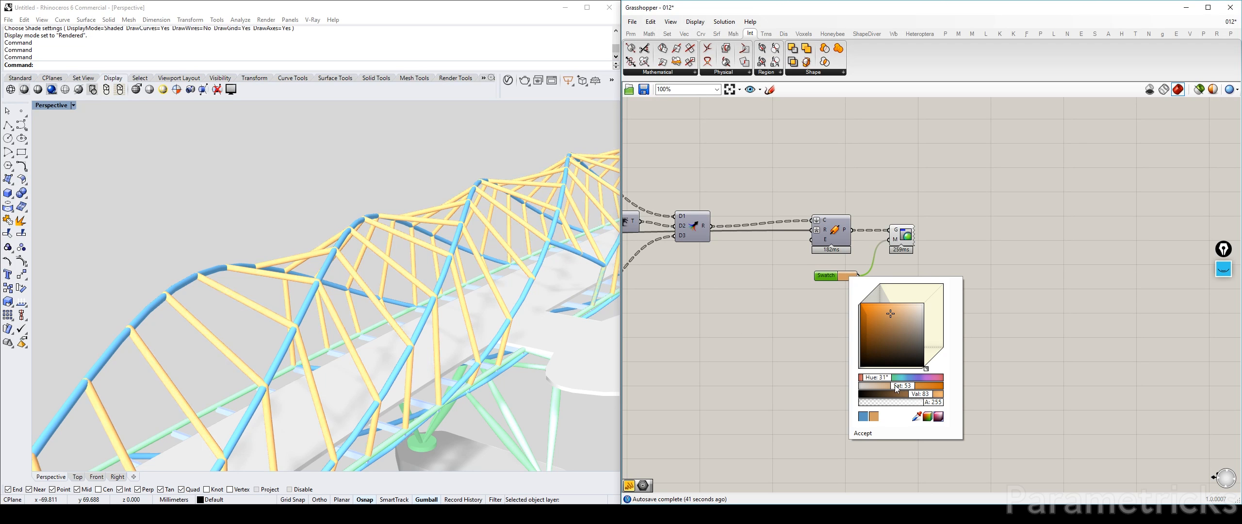
{"action": "left_click", "coordinate": [897, 387]}
{"action": "left_click", "coordinate": [897, 386]}
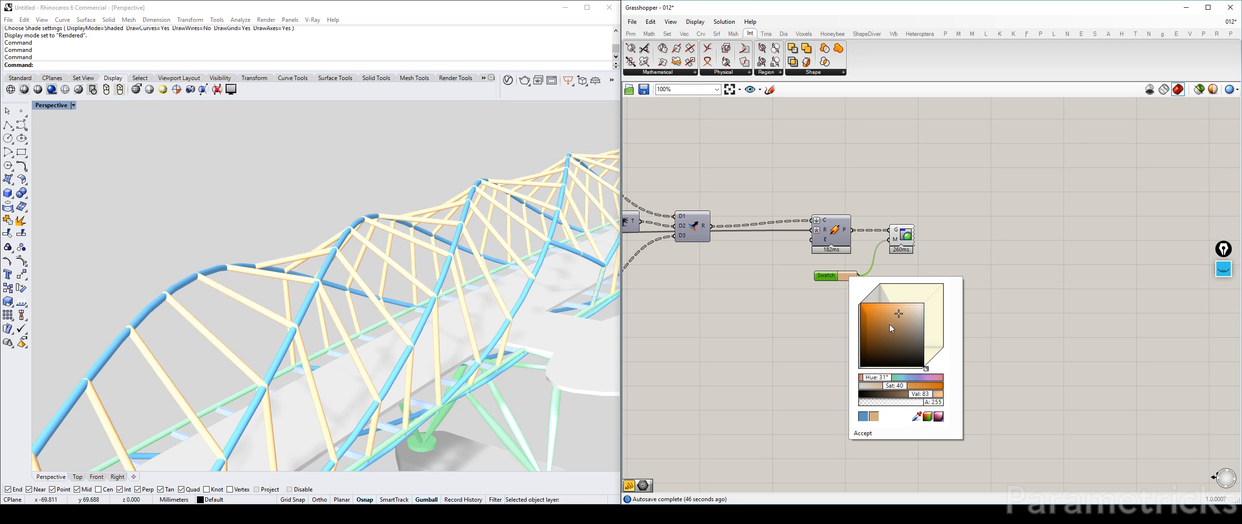
{"action": "left_click", "coordinate": [900, 318]}
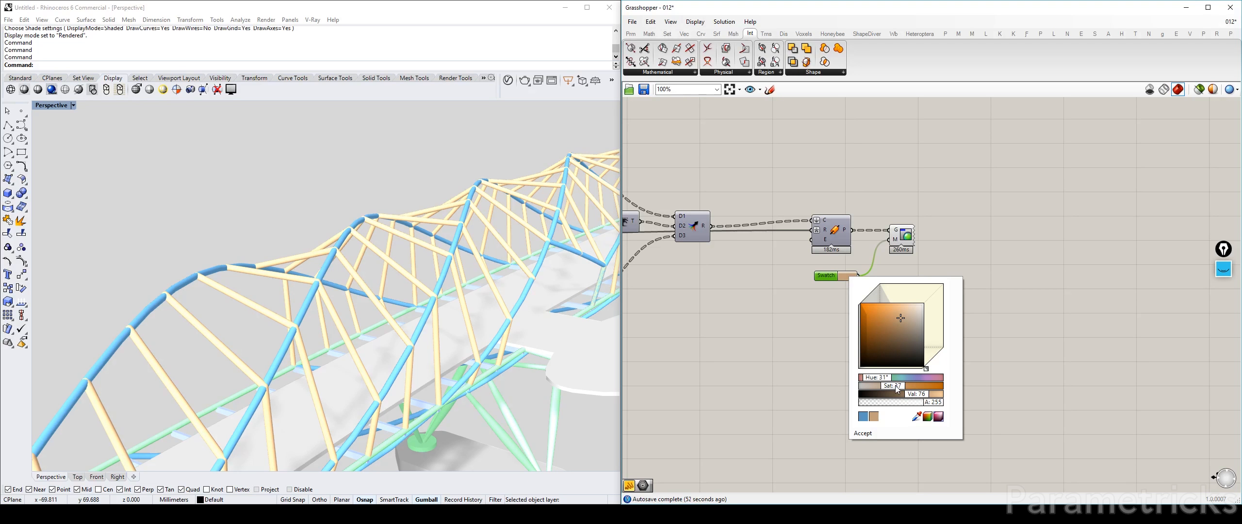
{"action": "left_click_drag", "start_coordinate": [899, 387], "coordinate": [902, 388]}
{"action": "left_click", "coordinate": [949, 244]}
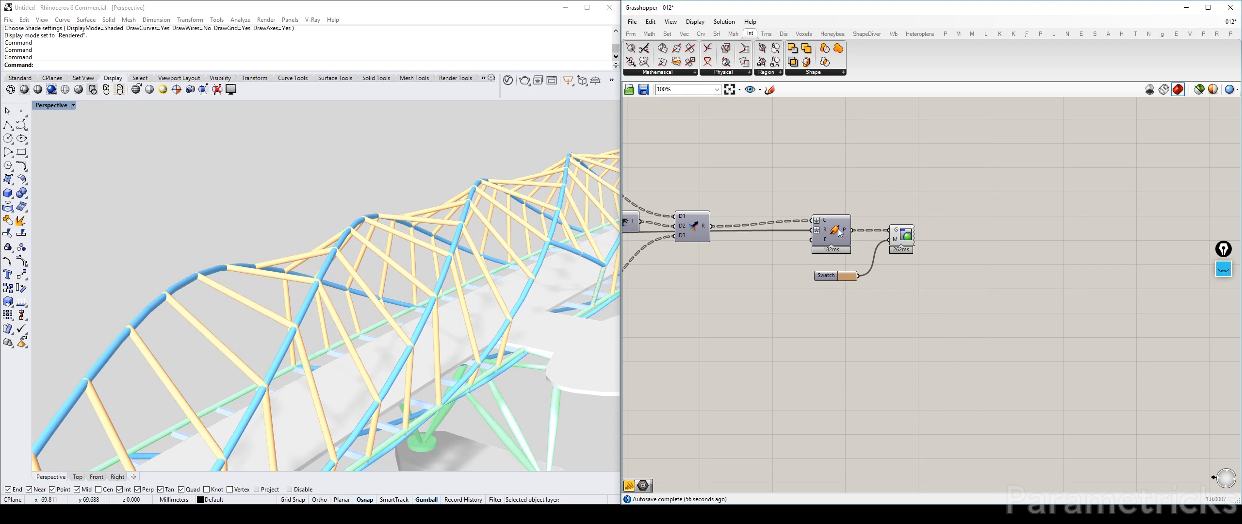
Add a Number parameter near the cable Pipe and move the diameter connection from Pipe's R input to it
{"action": "double_click", "coordinate": [760, 287]}
{"action": "type", "text": "numer"}
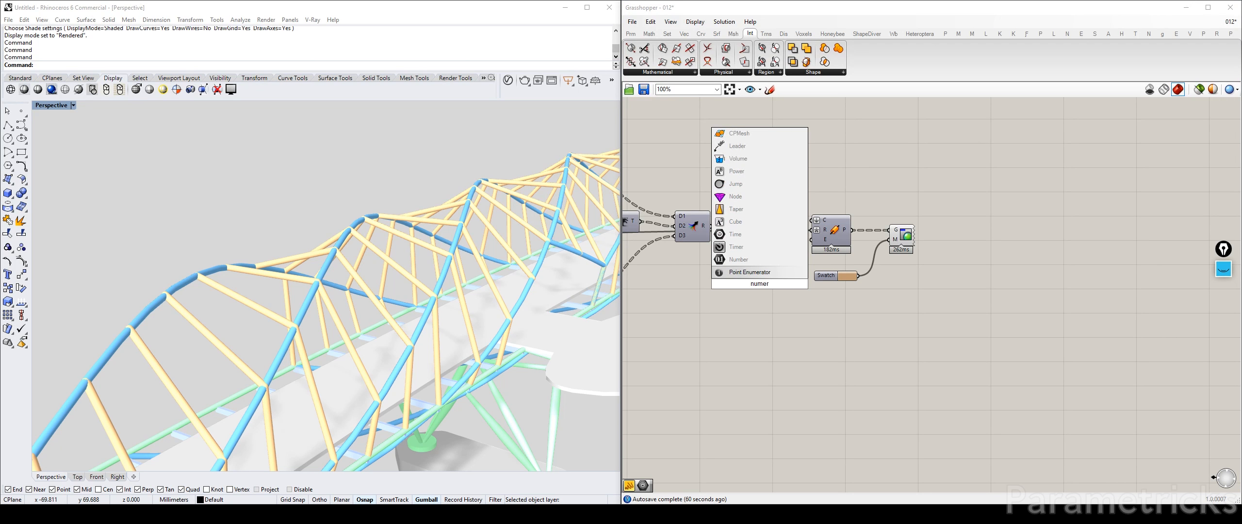
{"action": "left_click", "coordinate": [773, 260]}
{"action": "scroll", "coordinate": [799, 245], "scroll_direction": "up", "scroll_amount": 2}
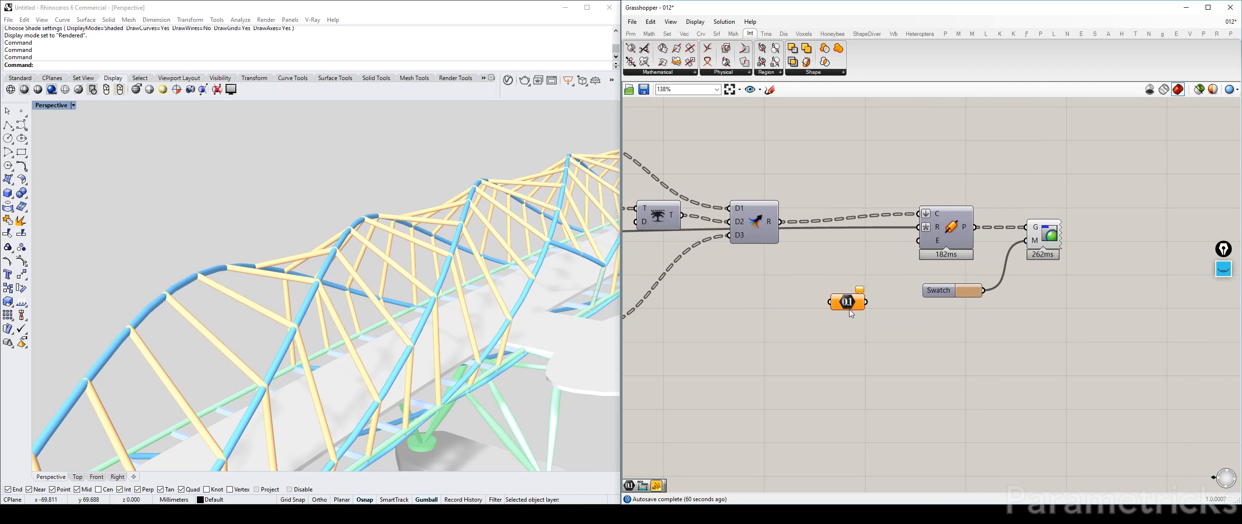
{"action": "left_click_drag", "start_coordinate": [918, 227], "coordinate": [794, 301], "text": "ctrl+shift"}
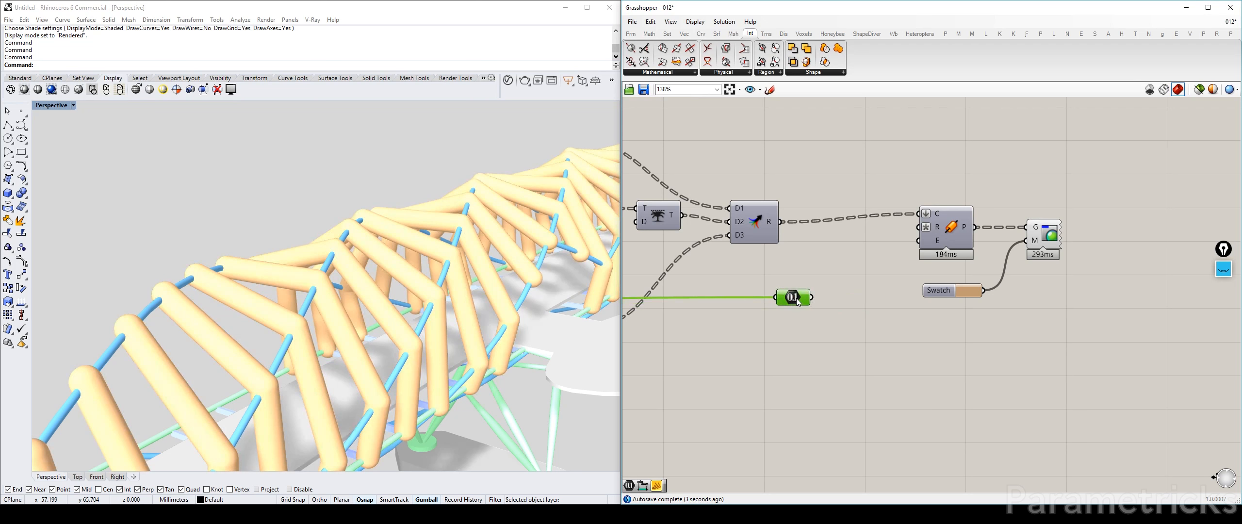
Set the expression of the cable Pipe's R input to x/5 and connect the Number parameter to R
{"action": "right_click", "coordinate": [937, 227]}
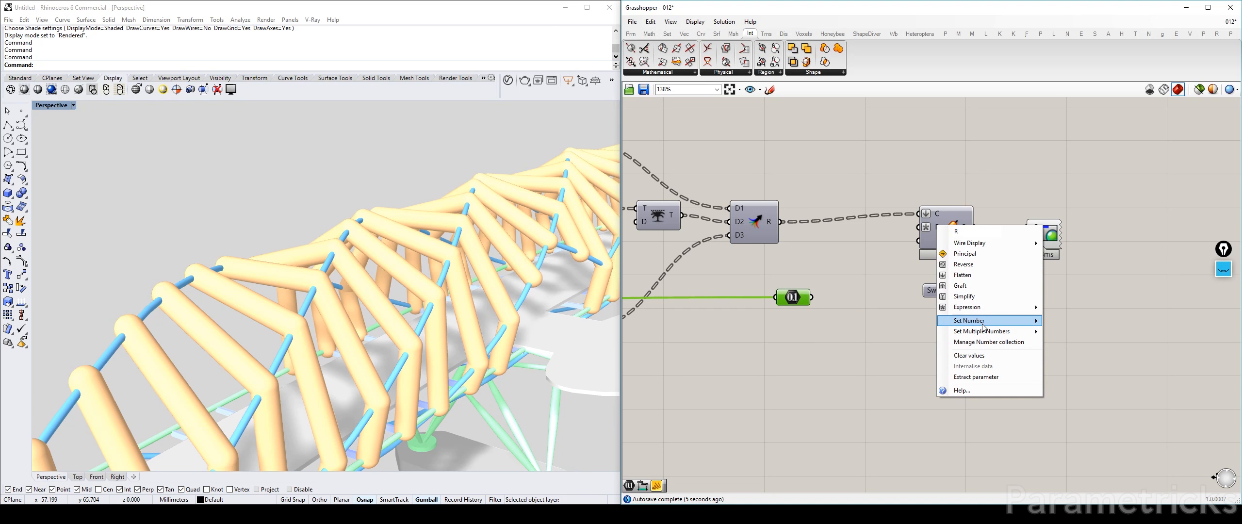
{"action": "mouse_move", "coordinate": [995, 311]}
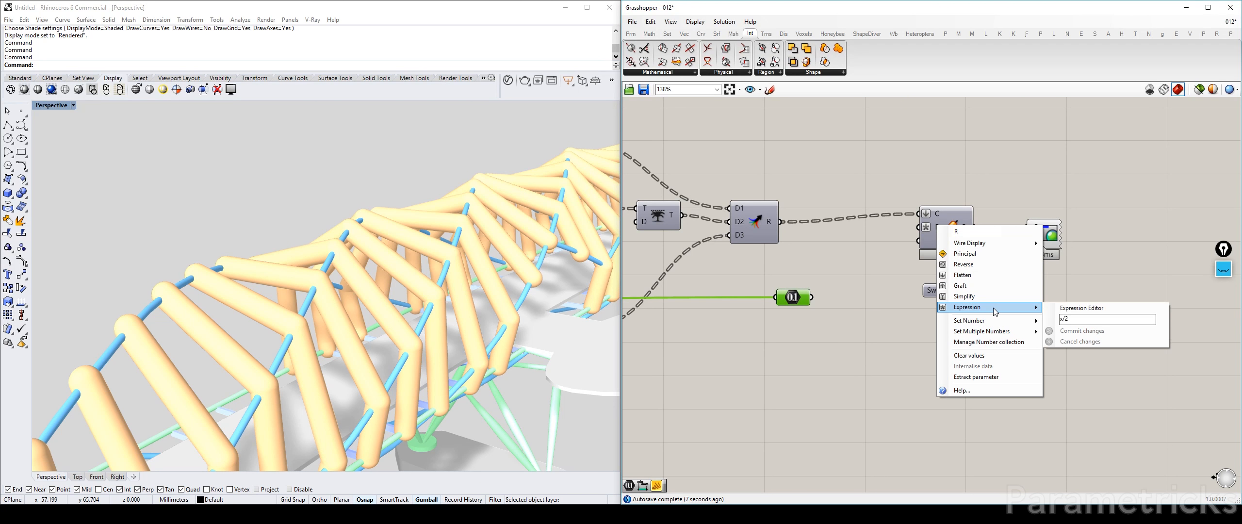
{"action": "left_click", "coordinate": [1074, 320]}
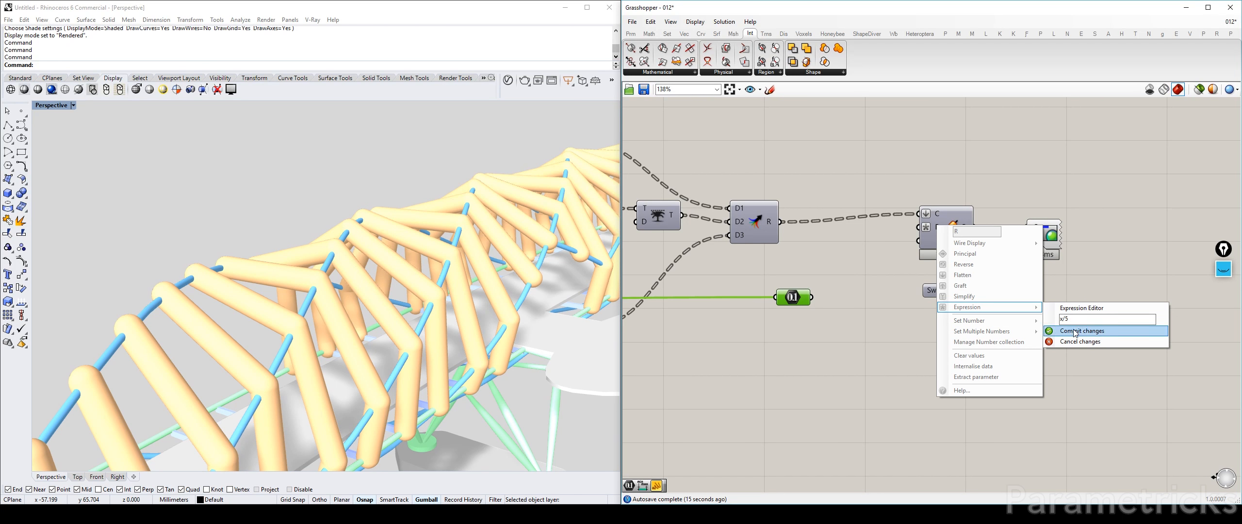
{"action": "left_click", "coordinate": [1080, 331]}
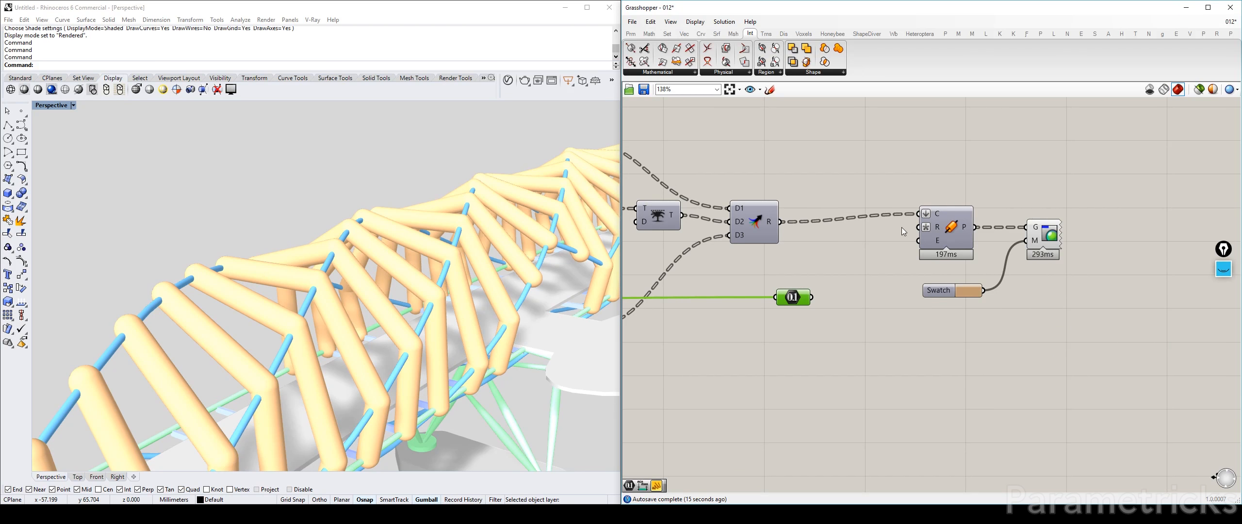
{"action": "left_click_drag", "start_coordinate": [812, 297], "coordinate": [919, 227]}
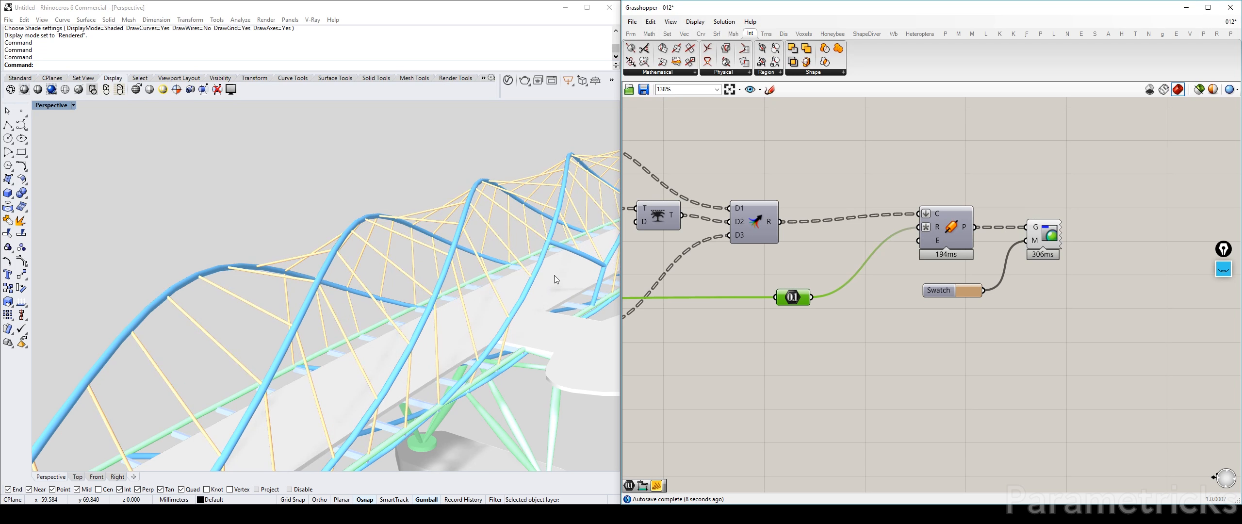
Examine the thin piped cables on the bridge frame and review the cable component chain leading to the Pipe
{"action": "left_click", "coordinate": [935, 182]}
{"action": "right_click_drag", "start_coordinate": [994, 249], "coordinate": [912, 251]}
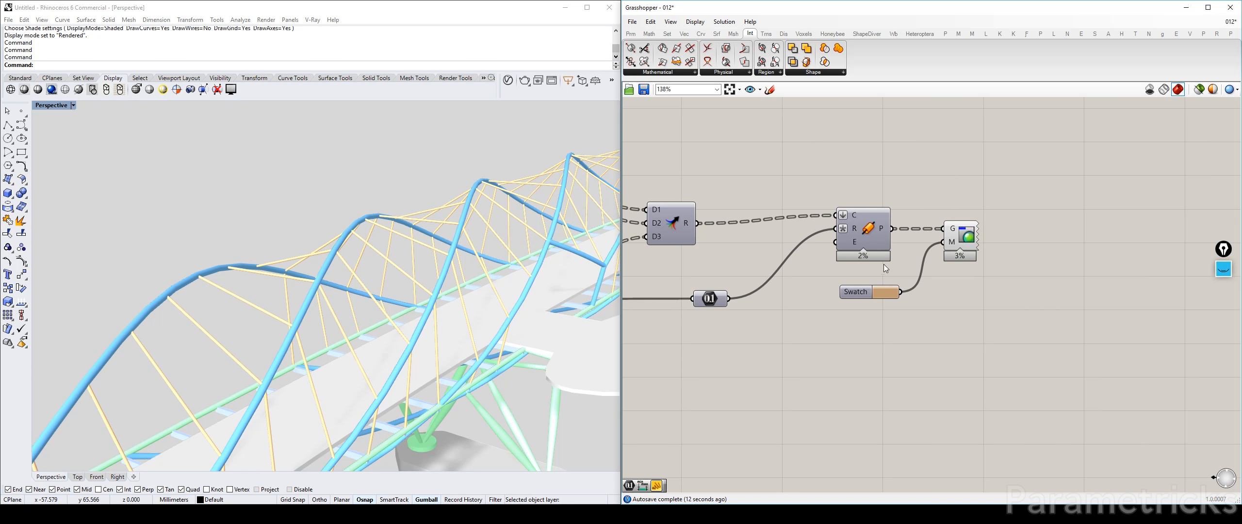
{"action": "scroll", "coordinate": [939, 264], "scroll_direction": "down", "scroll_amount": 4}
{"action": "right_click_drag", "start_coordinate": [756, 277], "coordinate": [1022, 245]}
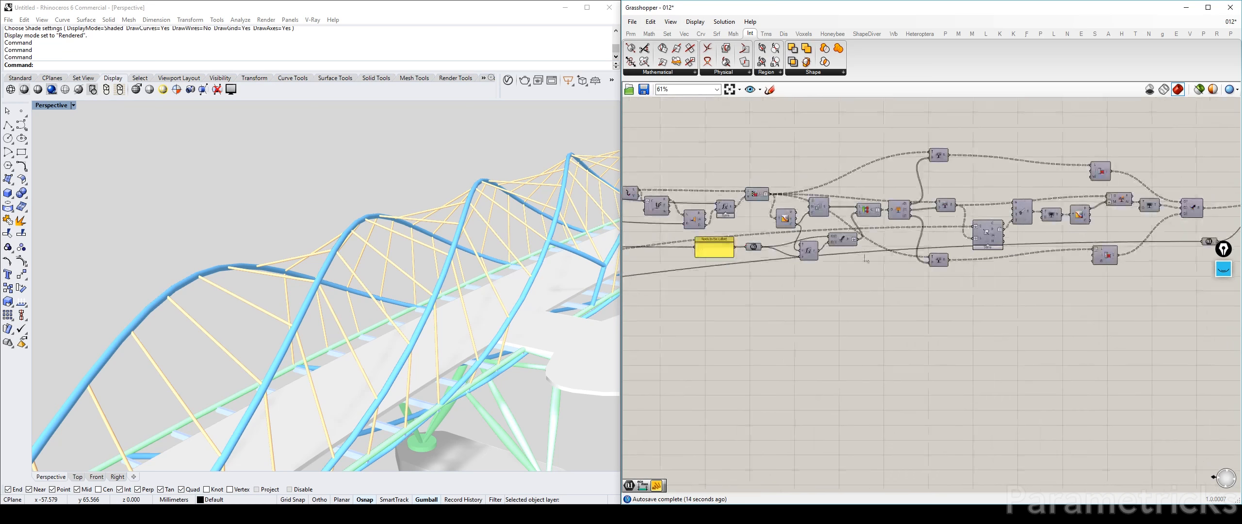
{"action": "left_click", "coordinate": [474, 289]}
{"action": "right_click_drag", "start_coordinate": [475, 293], "coordinate": [121, 145]}
{"action": "left_click", "coordinate": [73, 105]}
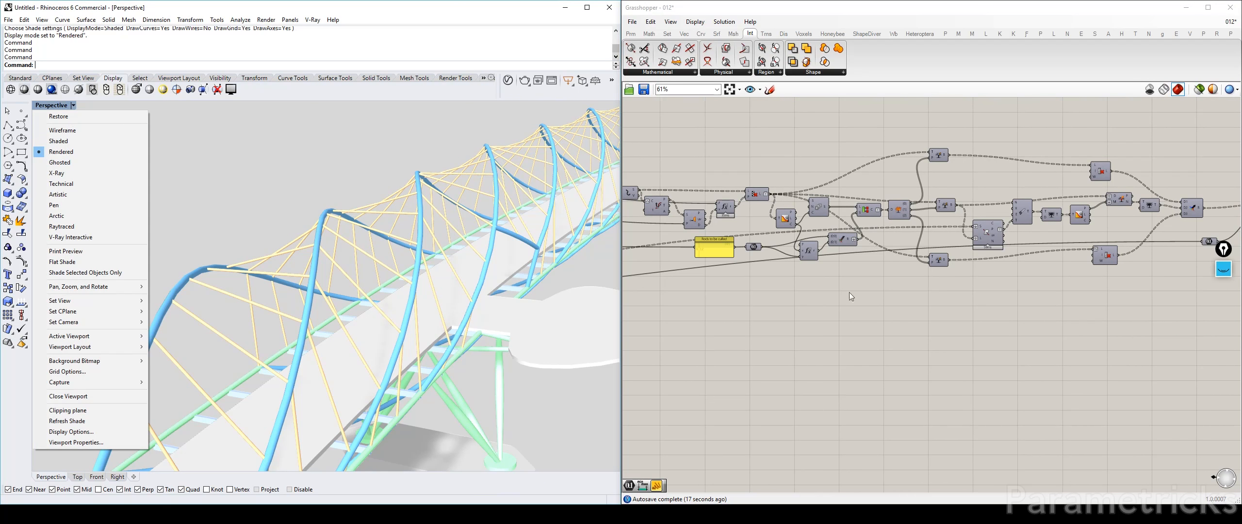
{"action": "right_click_drag", "start_coordinate": [908, 297], "coordinate": [651, 287]}
{"action": "scroll", "coordinate": [1041, 187], "scroll_direction": "up", "scroll_amount": 5}
{"action": "right_click_drag", "start_coordinate": [1053, 200], "coordinate": [884, 208]}
{"action": "scroll", "coordinate": [873, 213], "scroll_direction": "down", "scroll_amount": 4}
{"action": "left_click_drag", "start_coordinate": [950, 195], "coordinate": [855, 276]}
{"action": "left_click_drag", "start_coordinate": [900, 219], "coordinate": [1155, 227]}
{"action": "left_click", "coordinate": [1027, 258]}
{"action": "left_click_drag", "start_coordinate": [767, 262], "coordinate": [799, 265]}
Move the cable Pipe, Custom Preview and Swatch closer to the Merge and place the Number parameter beside the Pipe
{"action": "left_click_drag", "start_coordinate": [1188, 196], "coordinate": [1077, 294]}
{"action": "left_click_drag", "start_coordinate": [1097, 235], "coordinate": [931, 240]}
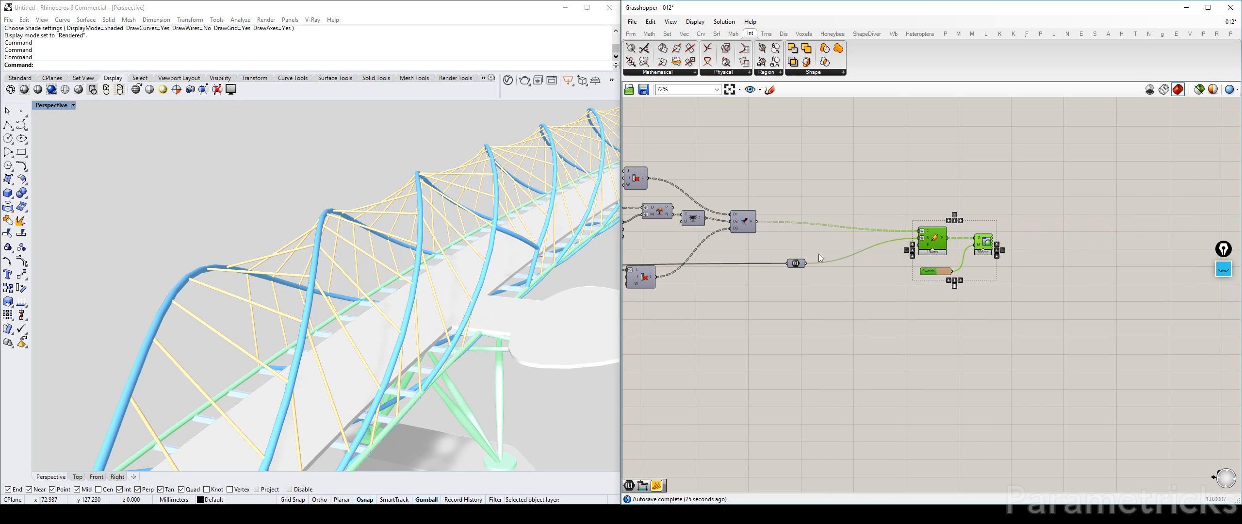
{"action": "left_click", "coordinate": [796, 271]}
{"action": "left_click_drag", "start_coordinate": [795, 264], "coordinate": [893, 241]}
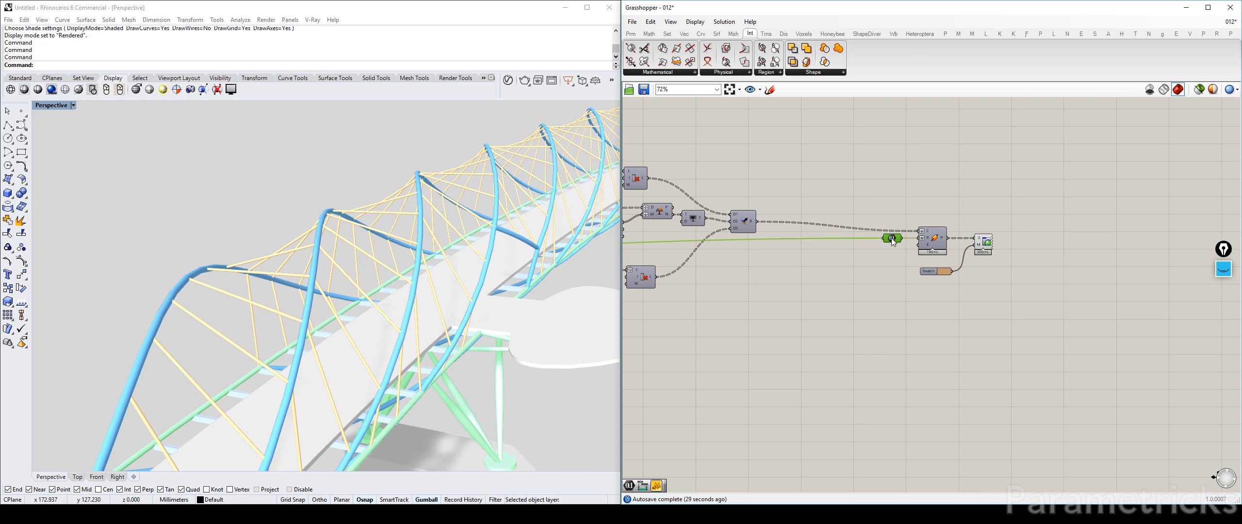
Insert an Entwine component between the Merge and the cable Pipe, wiring the Merge result through it into the Pipe's C input
{"action": "double_click", "coordinate": [905, 194]}
{"action": "type", "text": "entiwn"}
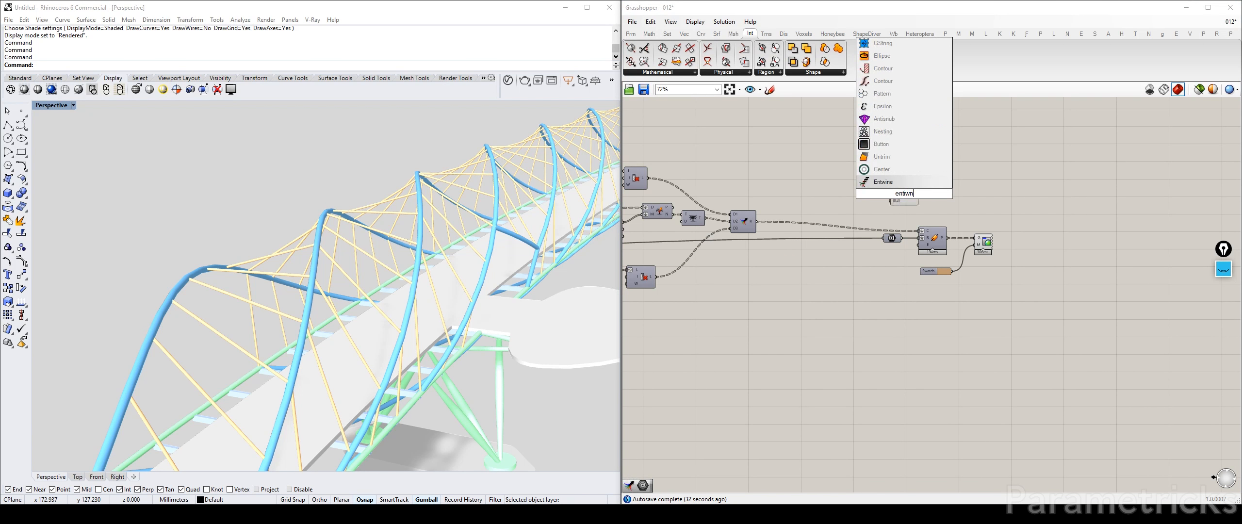
{"action": "key", "text": "Return"}
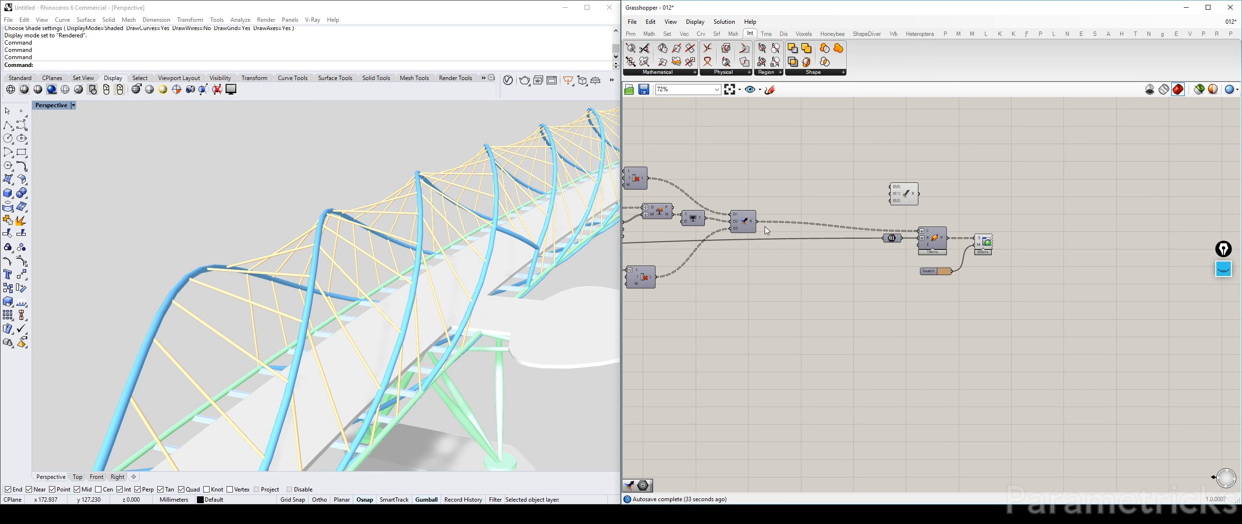
{"action": "left_click_drag", "start_coordinate": [757, 221], "coordinate": [891, 187]}
{"action": "left_click_drag", "start_coordinate": [1017, 293], "coordinate": [922, 231]}
{"action": "left_click", "coordinate": [920, 200]}
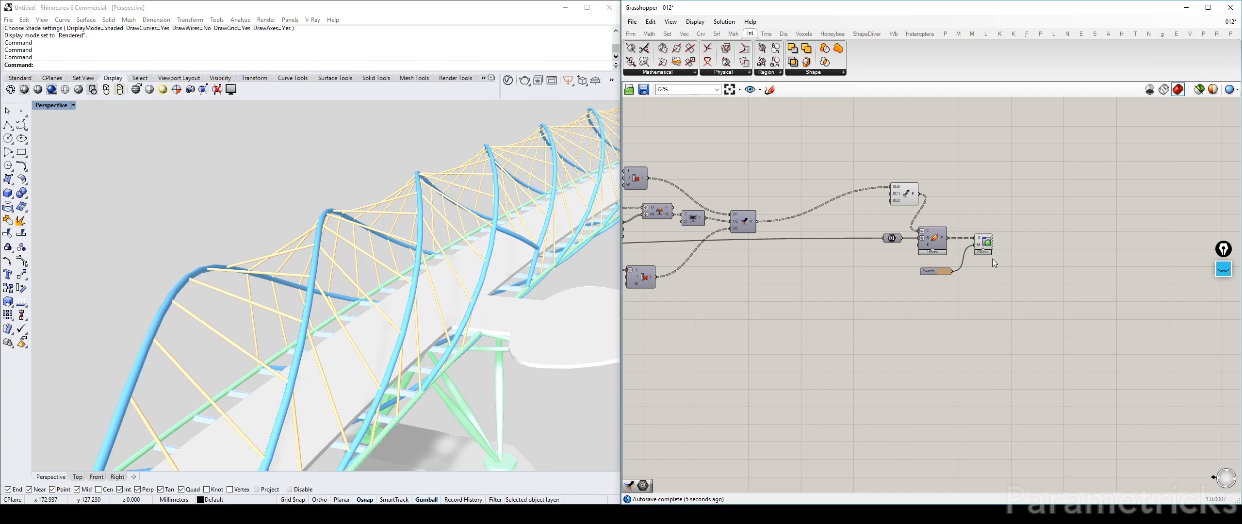
Move the Number parameter, cable Pipe, preview and Swatch further right and place the Entwine component level with the Merge
{"action": "left_click_drag", "start_coordinate": [1024, 288], "coordinate": [862, 218]}
{"action": "left_click_drag", "start_coordinate": [932, 238], "coordinate": [1132, 245]}
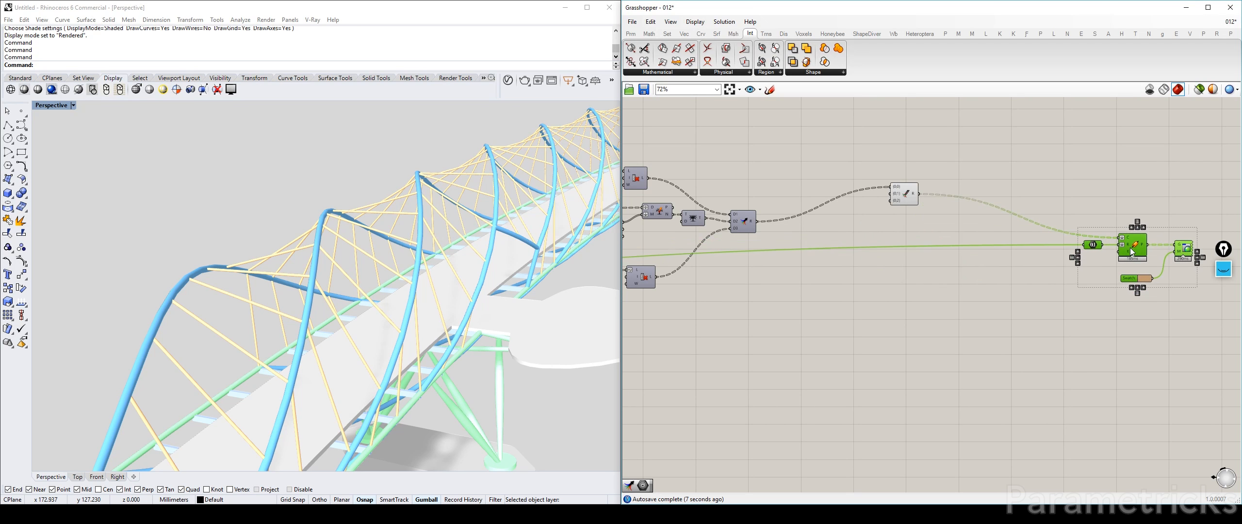
{"action": "left_click", "coordinate": [927, 198]}
{"action": "left_click_drag", "start_coordinate": [899, 190], "coordinate": [916, 219]}
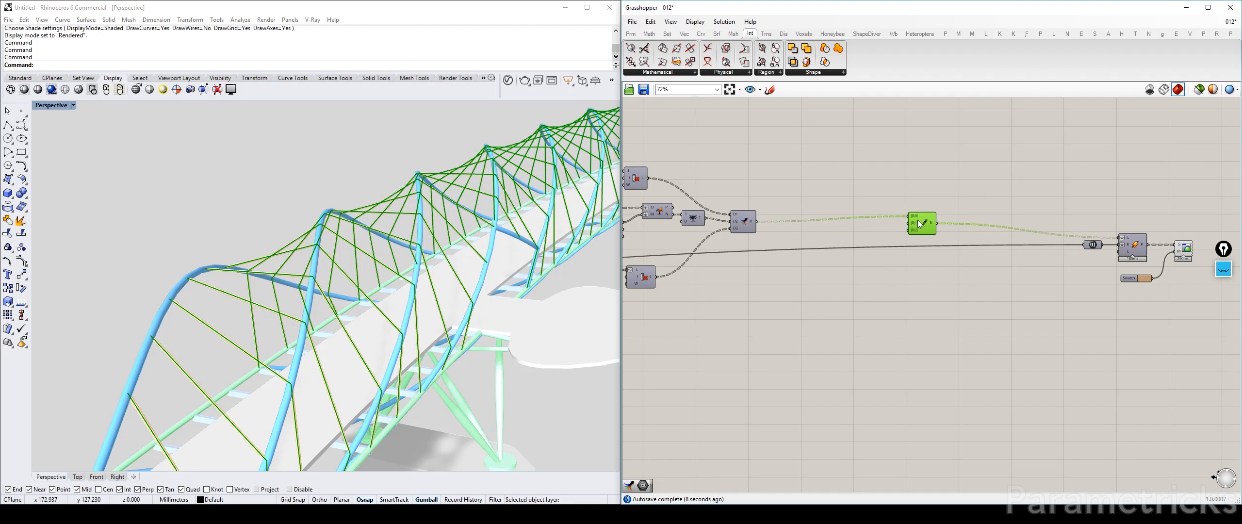
Disable the Number parameter, cable Pipe, Custom Preview and Swatch at the end of the definition
{"action": "right_click_drag", "start_coordinate": [1155, 199], "coordinate": [946, 198]}
{"action": "left_click_drag", "start_coordinate": [1080, 345], "coordinate": [838, 202]}
{"action": "middle_click", "coordinate": [893, 163]}
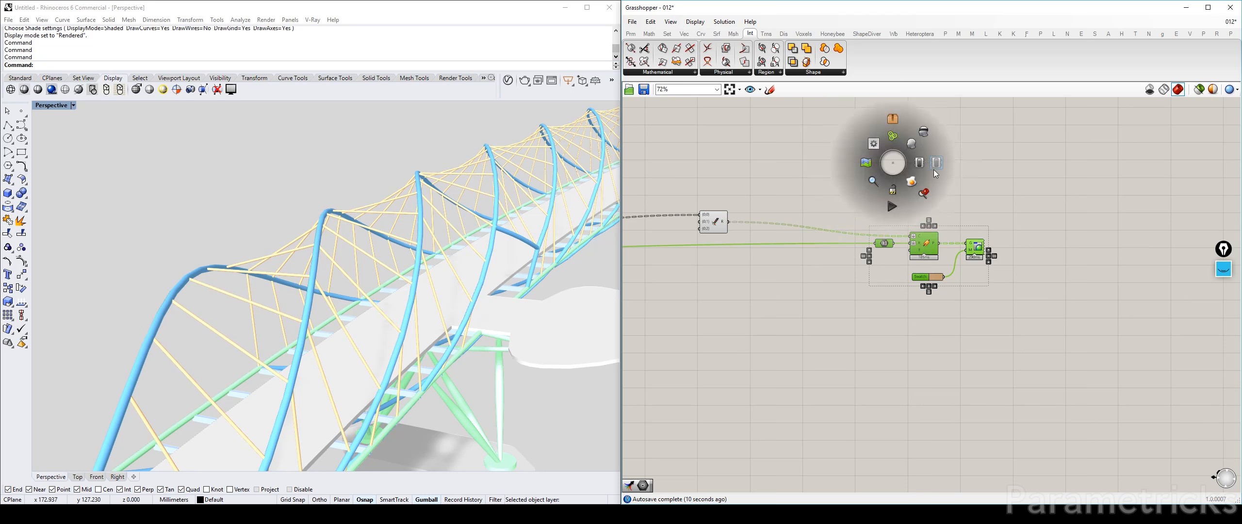
{"action": "left_click", "coordinate": [907, 168]}
{"action": "left_click", "coordinate": [906, 168]}
{"action": "scroll", "coordinate": [276, 291], "scroll_direction": "down", "scroll_amount": 2}
{"action": "mouse_move", "coordinate": [277, 291]}
{"action": "right_mouse_down"}
{"action": "mouse_move", "coordinate": [324, 279]}
{"action": "mouse_move", "coordinate": [266, 286]}
{"action": "right_mouse_up"}
{"action": "scroll", "coordinate": [833, 184], "scroll_direction": "down", "scroll_amount": 6}
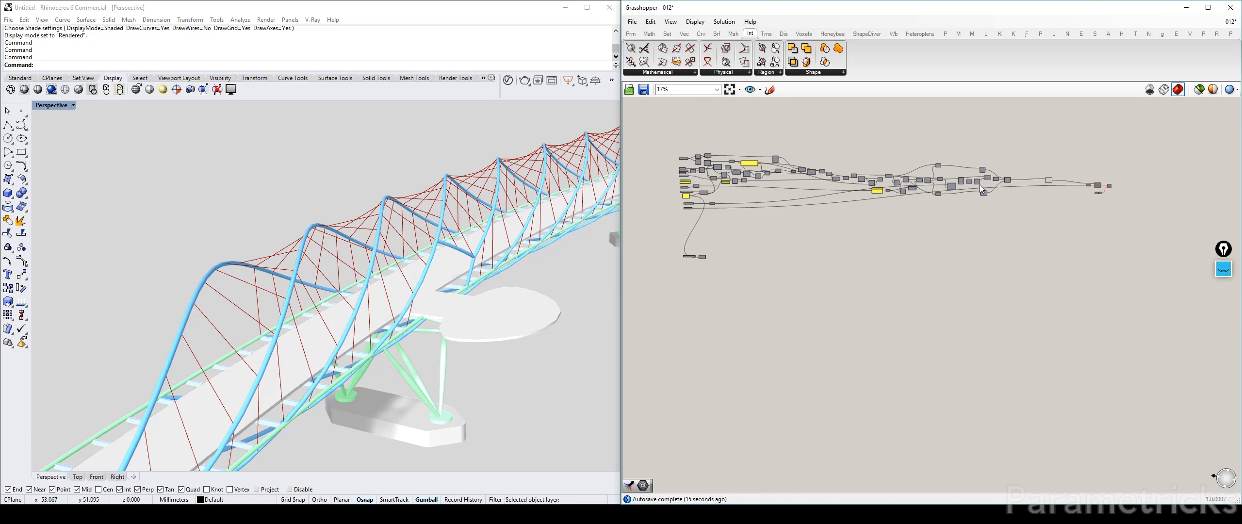
{"action": "left_click_drag", "start_coordinate": [1028, 206], "coordinate": [769, 136]}
{"action": "scroll", "coordinate": [704, 166], "scroll_direction": "up", "scroll_amount": 4}
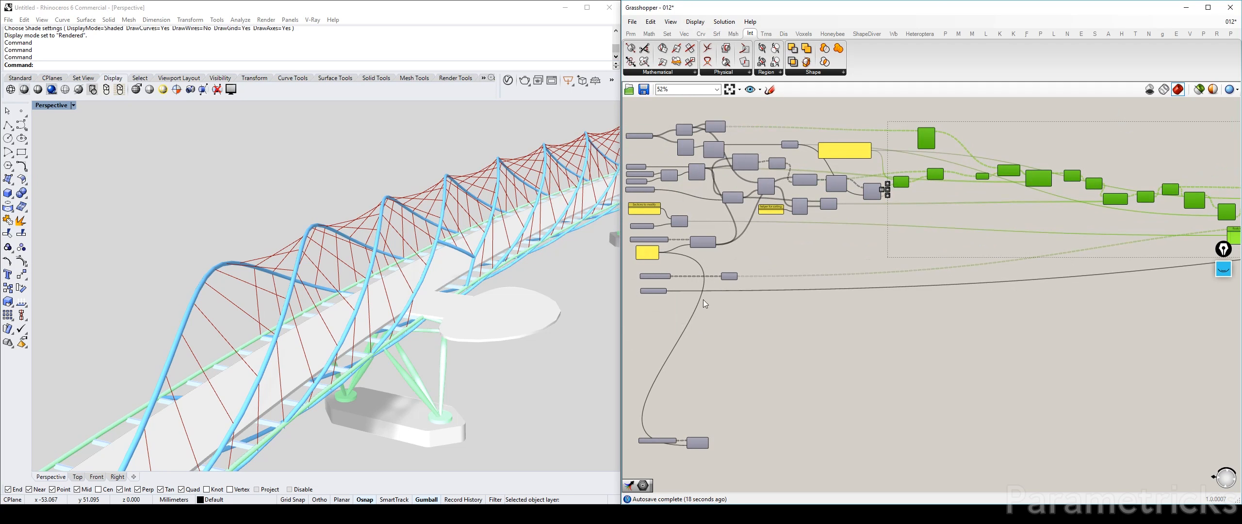
Turn on the preview of the INNER HELIX MODIFIED parameter
{"action": "left_click", "coordinate": [697, 441]}
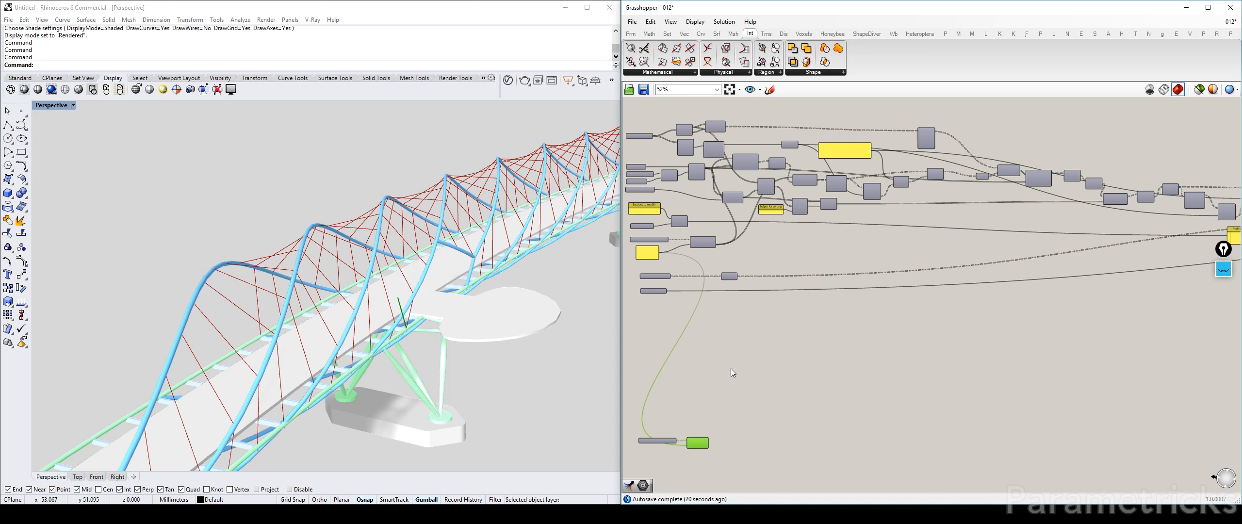
{"action": "left_click", "coordinate": [663, 442]}
{"action": "key", "text": "ctrl+q"}
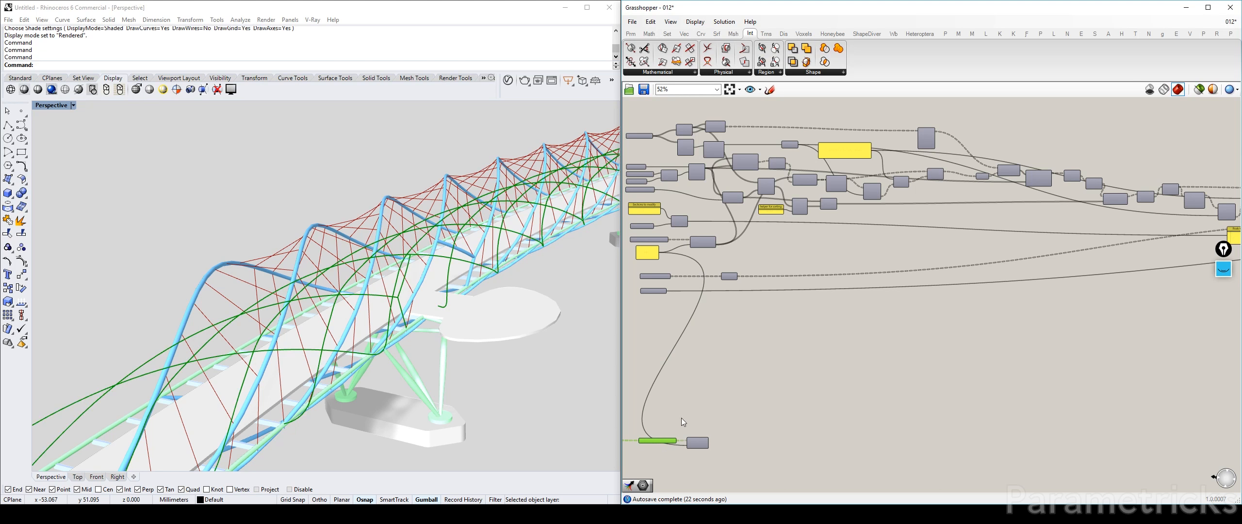
{"action": "left_click", "coordinate": [743, 334]}
Examine the previewed inner helix on the bridge and compare its branch with the OUTER HELIX MODIFIED inputs of the cable definition
{"action": "right_click_drag", "start_coordinate": [691, 179], "coordinate": [713, 190]}
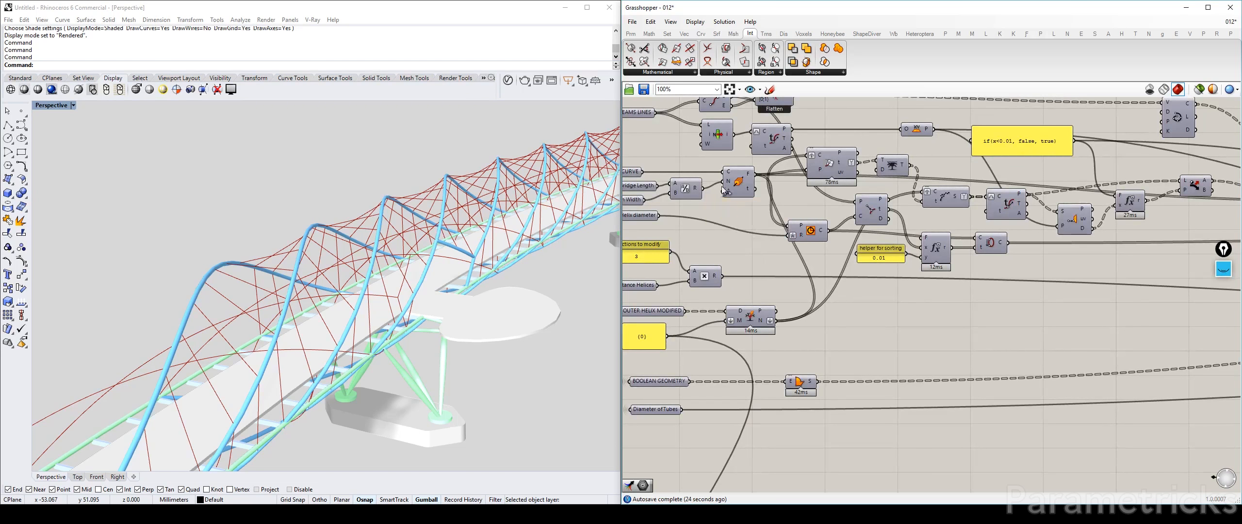
{"action": "scroll", "coordinate": [766, 152], "scroll_direction": "up", "scroll_amount": 3}
{"action": "right_click_drag", "start_coordinate": [765, 220], "coordinate": [820, 254]}
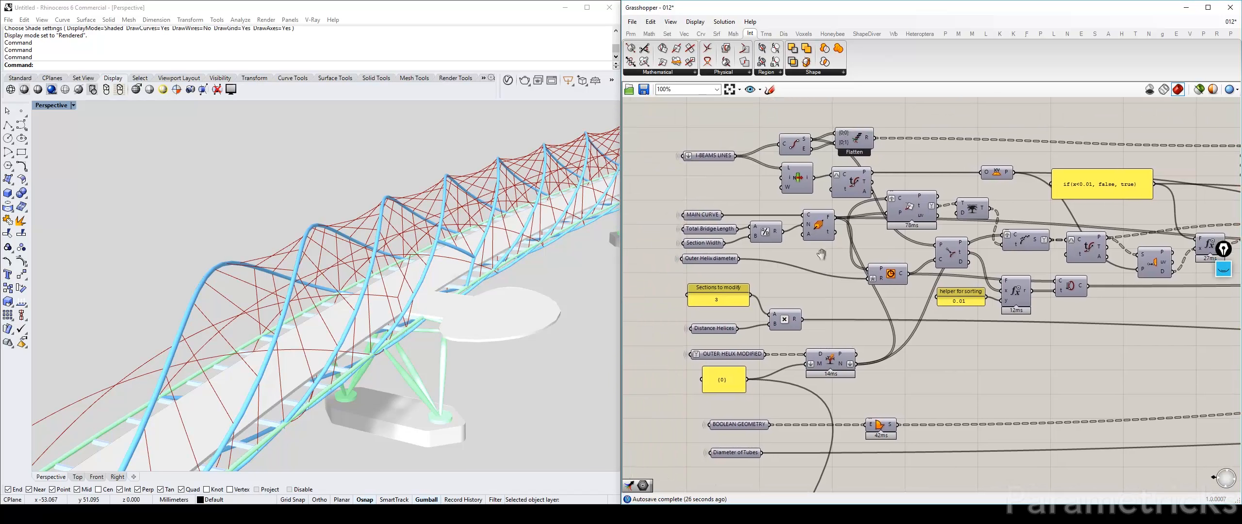
{"action": "left_click_drag", "start_coordinate": [858, 151], "coordinate": [910, 158]}
{"action": "right_click_drag", "start_coordinate": [867, 269], "coordinate": [802, 158]}
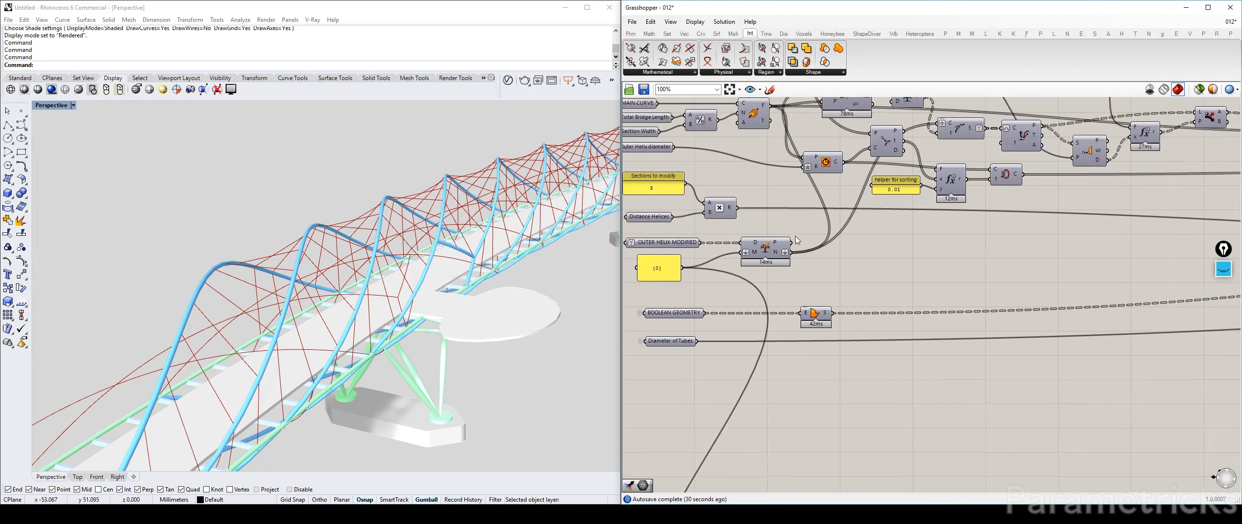
{"action": "right_click_drag", "start_coordinate": [761, 316], "coordinate": [786, 241]}
{"action": "left_click", "coordinate": [722, 431]}
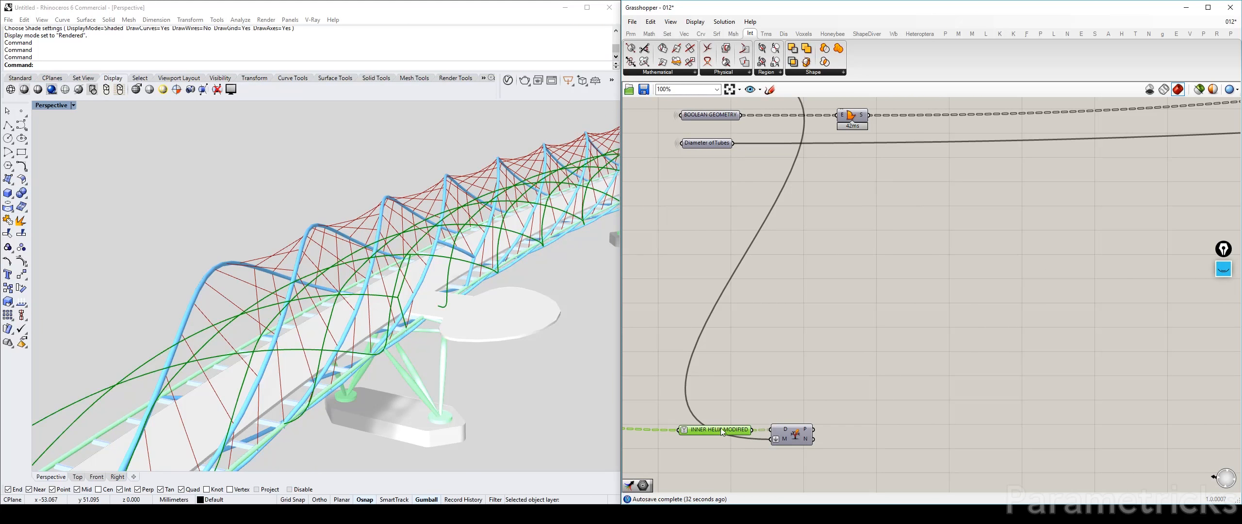
{"action": "left_click", "coordinate": [741, 278]}
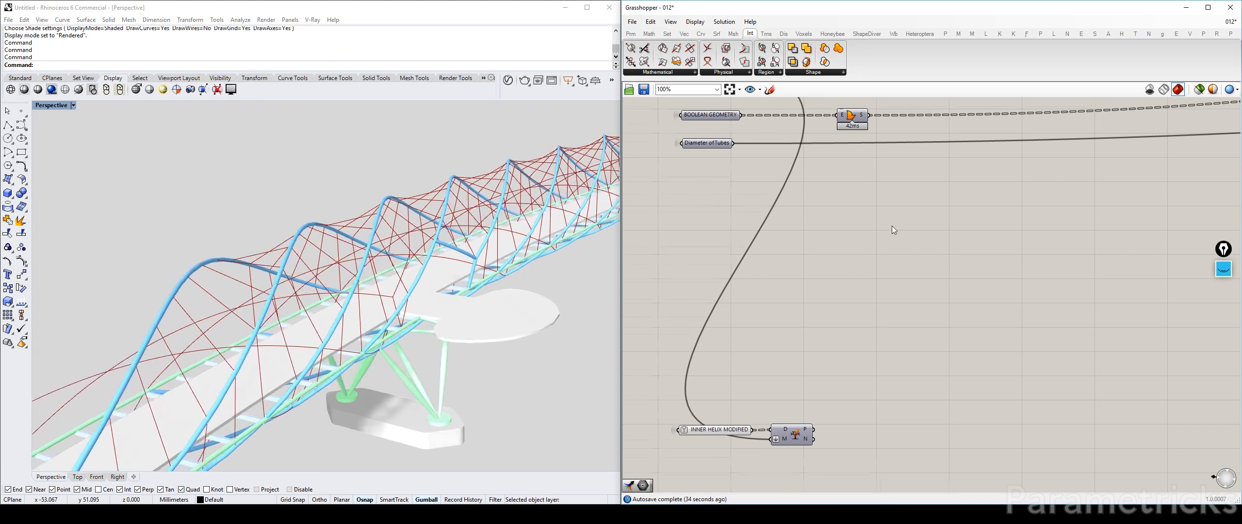
{"action": "scroll", "coordinate": [892, 225], "scroll_direction": "down", "scroll_amount": 3}
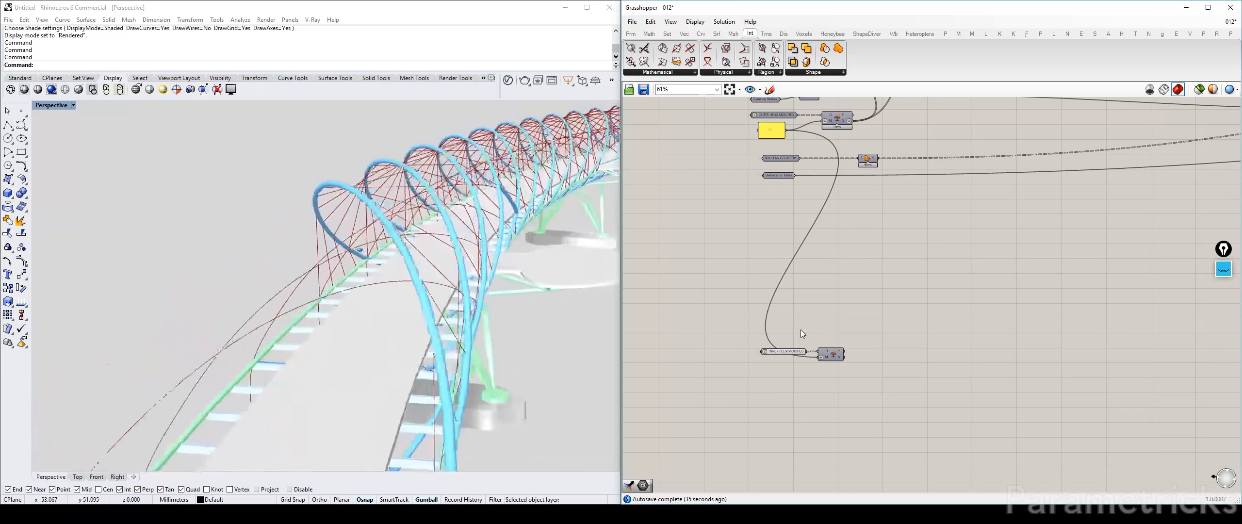
{"action": "scroll", "coordinate": [862, 225], "scroll_direction": "down", "scroll_amount": 2}
{"action": "right_click_drag", "start_coordinate": [863, 225], "coordinate": [830, 279]}
{"action": "scroll", "coordinate": [807, 182], "scroll_direction": "up", "scroll_amount": 5}
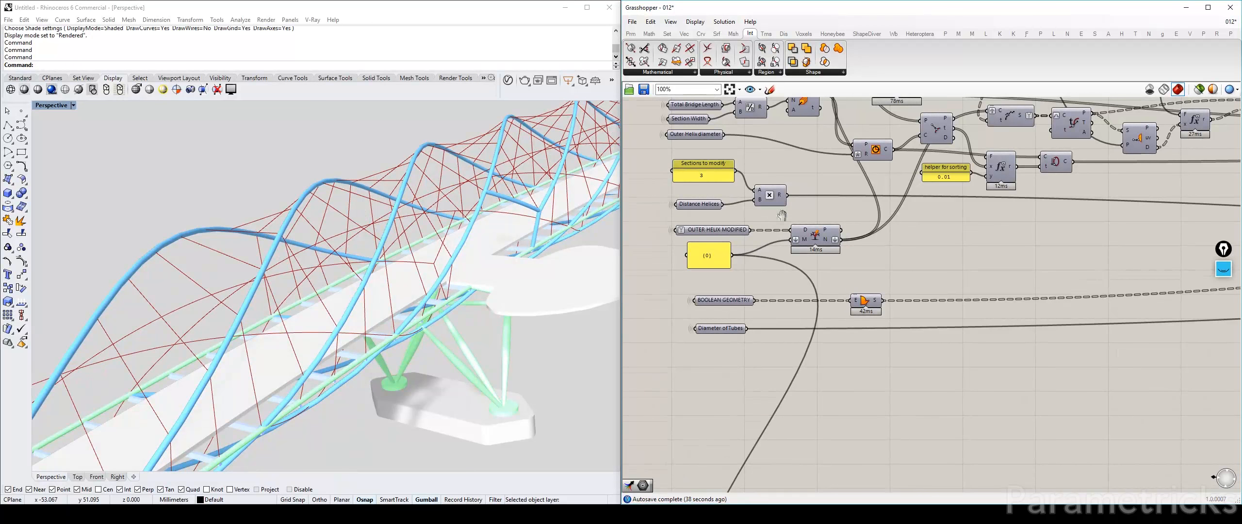
{"action": "right_click_drag", "start_coordinate": [787, 219], "coordinate": [816, 99]}
{"action": "right_click_drag", "start_coordinate": [820, 347], "coordinate": [796, 405]}
{"action": "right_click_drag", "start_coordinate": [788, 145], "coordinate": [706, 302]}
{"action": "scroll", "coordinate": [798, 335], "scroll_direction": "down", "scroll_amount": 4}
{"action": "right_click_drag", "start_coordinate": [800, 335], "coordinate": [789, 168]}
{"action": "right_click_drag", "start_coordinate": [757, 377], "coordinate": [755, 270]}
{"action": "scroll", "coordinate": [726, 229], "scroll_direction": "up", "scroll_amount": 6}
{"action": "scroll", "coordinate": [722, 206], "scroll_direction": "down", "scroll_amount": 4}
{"action": "right_click_drag", "start_coordinate": [727, 199], "coordinate": [749, 322]}
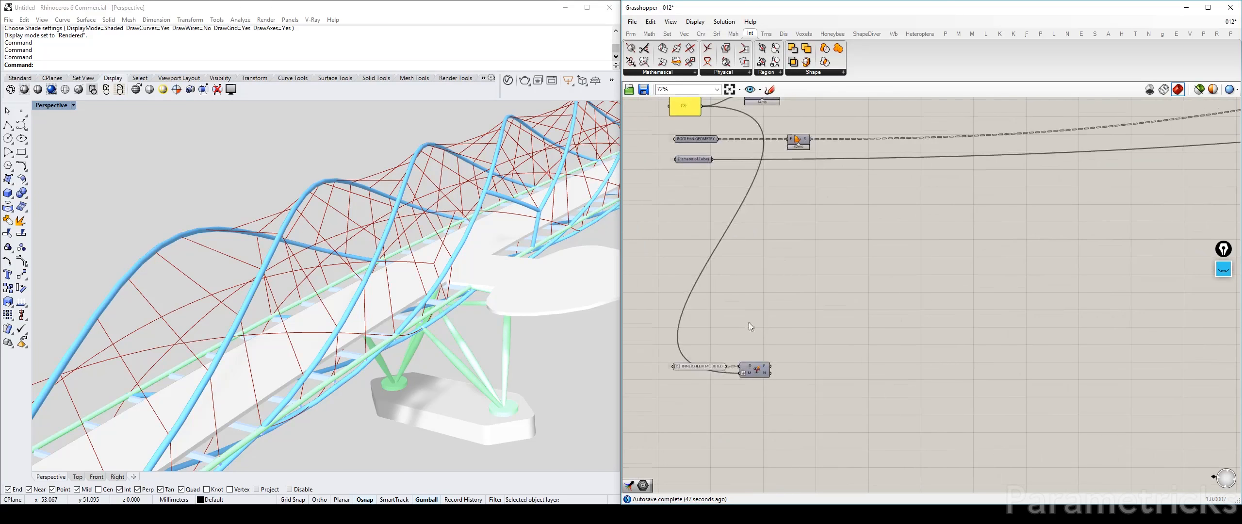
{"action": "right_click_drag", "start_coordinate": [741, 243], "coordinate": [712, 382]}
{"action": "right_click_drag", "start_coordinate": [697, 463], "coordinate": [722, 424]}
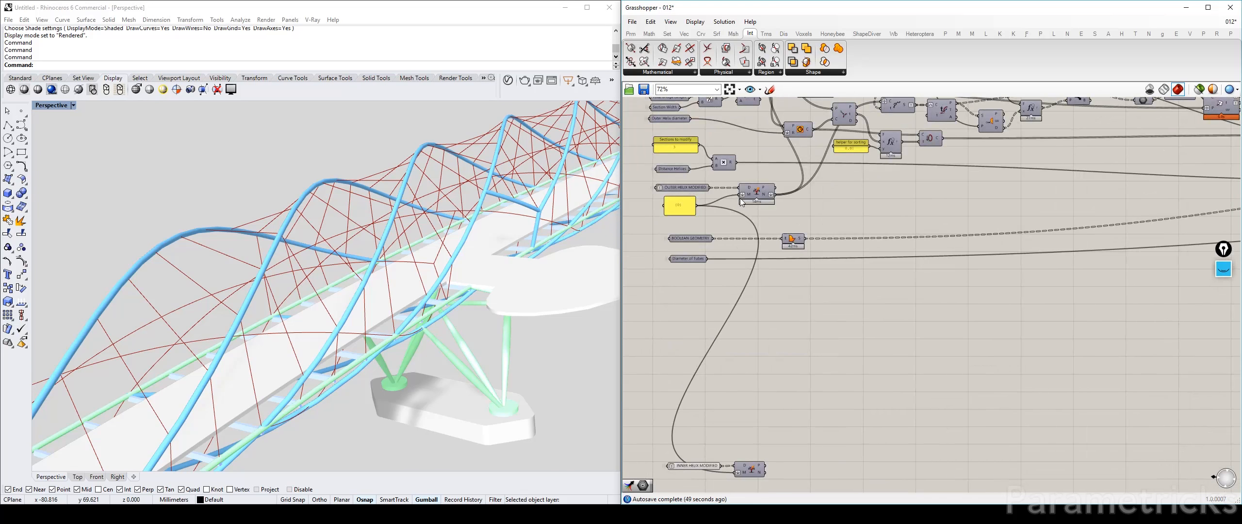
{"action": "scroll", "coordinate": [790, 156], "scroll_direction": "up", "scroll_amount": 1}
{"action": "right_click_drag", "start_coordinate": [790, 156], "coordinate": [767, 287]}
Shift the curve-plane intersection component slightly left to tidy the start of the cable definition
{"action": "left_click", "coordinate": [802, 206]}
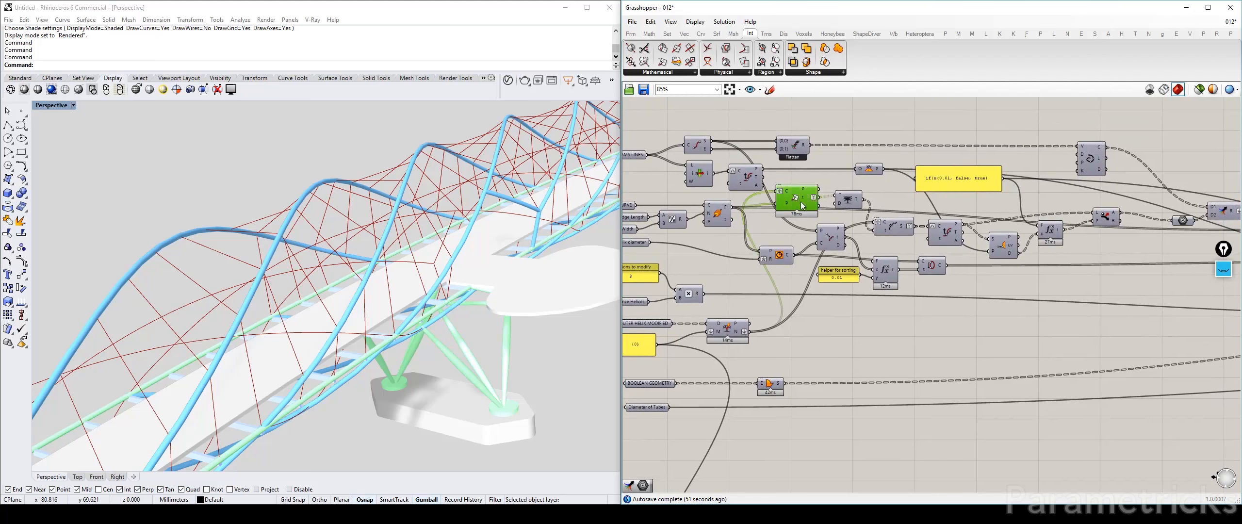
{"action": "left_click_drag", "start_coordinate": [801, 203], "coordinate": [791, 200]}
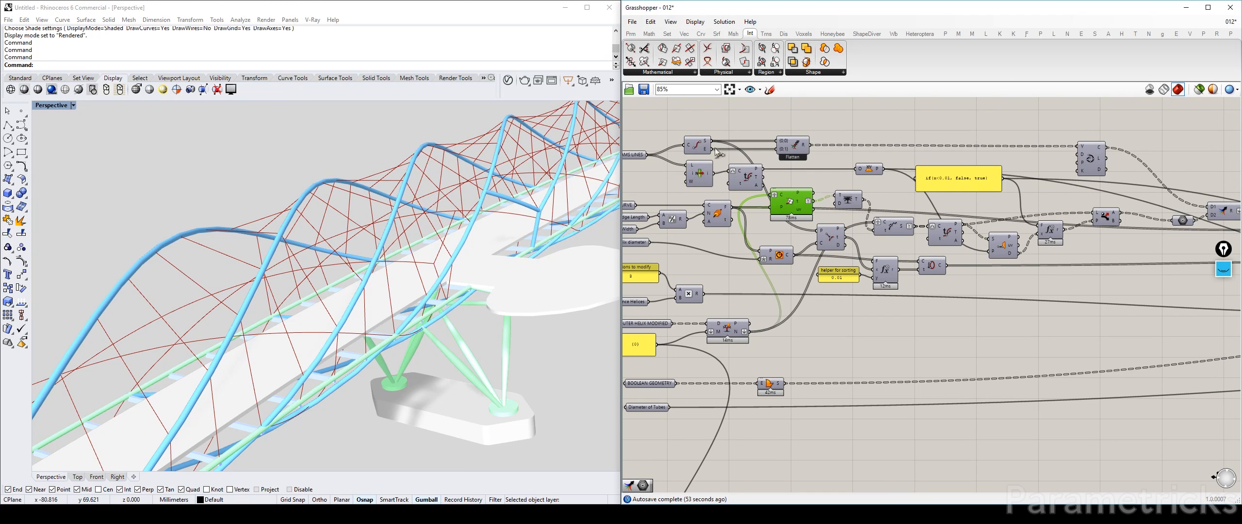
{"action": "right_click_drag", "start_coordinate": [693, 158], "coordinate": [743, 164]}
{"action": "right_click_drag", "start_coordinate": [1083, 168], "coordinate": [903, 149]}
Place the yellow if-expression panel directly beneath the small component beside it and align the Interpolate component with the upper row
{"action": "left_click", "coordinate": [957, 147]}
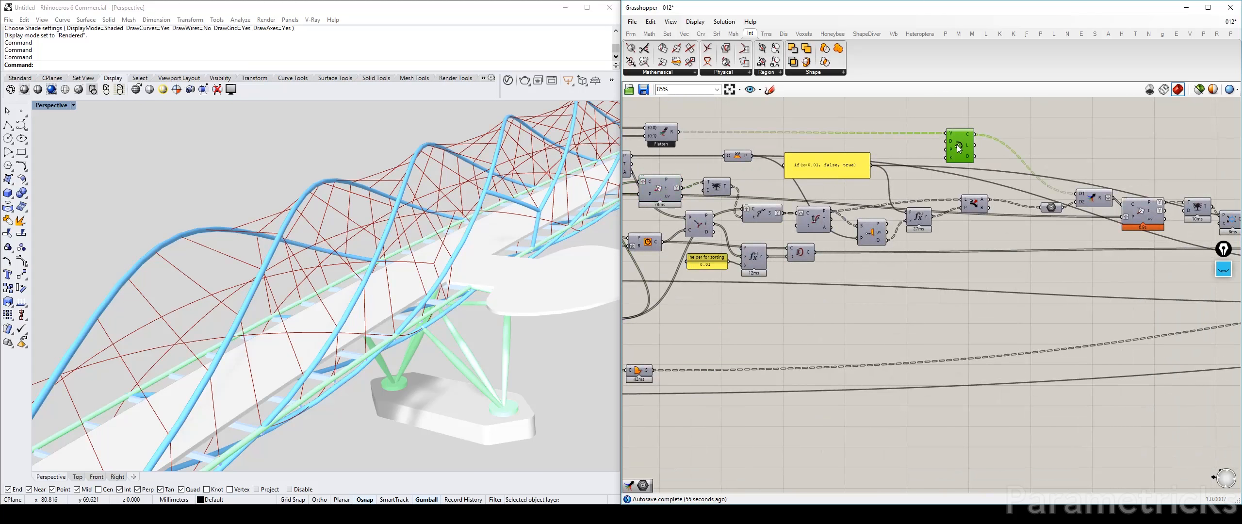
{"action": "right_click_drag", "start_coordinate": [623, 162], "coordinate": [802, 179]}
{"action": "left_click", "coordinate": [802, 180]}
{"action": "left_click_drag", "start_coordinate": [869, 111], "coordinate": [648, 165]}
{"action": "left_click_drag", "start_coordinate": [792, 176], "coordinate": [790, 140]}
{"action": "left_click_drag", "start_coordinate": [922, 164], "coordinate": [915, 130]}
{"action": "right_click_drag", "start_coordinate": [1006, 180], "coordinate": [833, 215]}
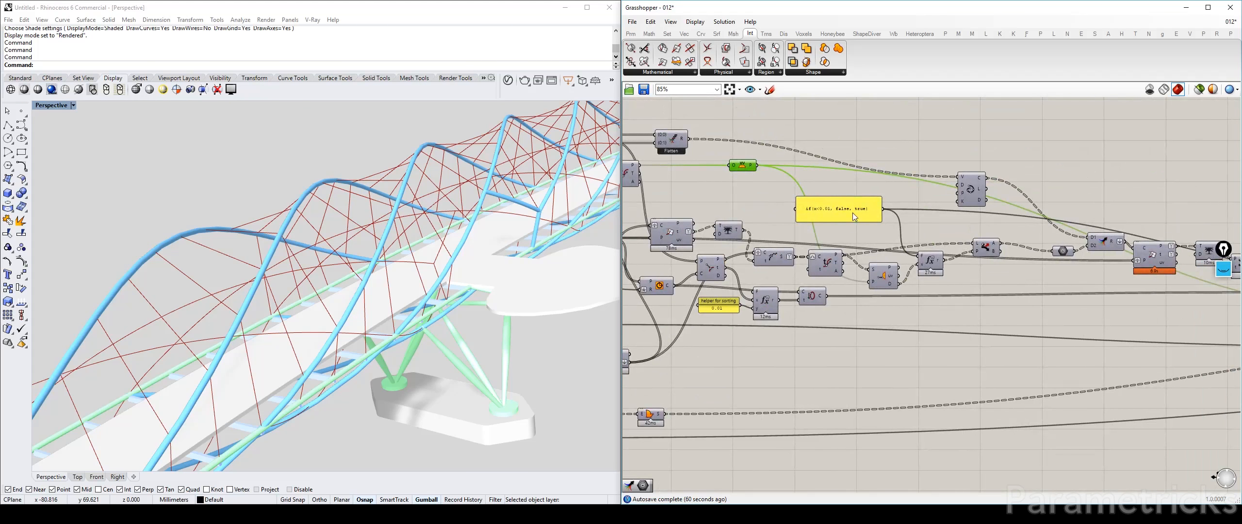
{"action": "left_click_drag", "start_coordinate": [852, 213], "coordinate": [785, 190]}
{"action": "left_click_drag", "start_coordinate": [959, 185], "coordinate": [966, 153]}
{"action": "right_click_drag", "start_coordinate": [1097, 244], "coordinate": [907, 234]}
Duplicate the outer-helix cable chain, from the Circle and intersection components to its final merge, directly below the original
{"action": "scroll", "coordinate": [907, 234], "scroll_direction": "down", "scroll_amount": 3}
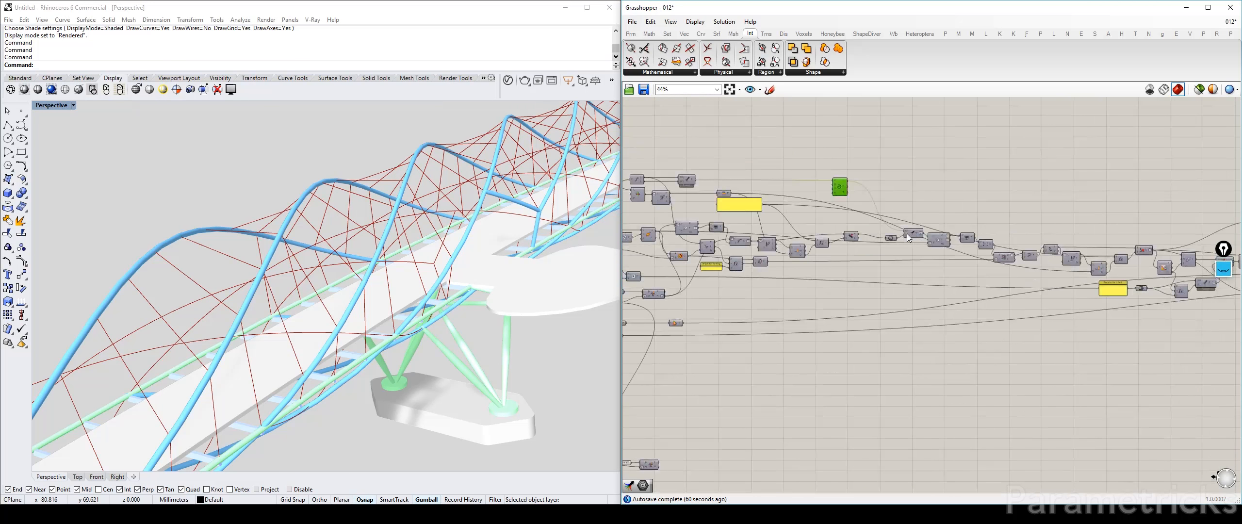
{"action": "right_click_drag", "start_coordinate": [772, 226], "coordinate": [828, 165]}
{"action": "scroll", "coordinate": [746, 198], "scroll_direction": "down", "scroll_amount": 3}
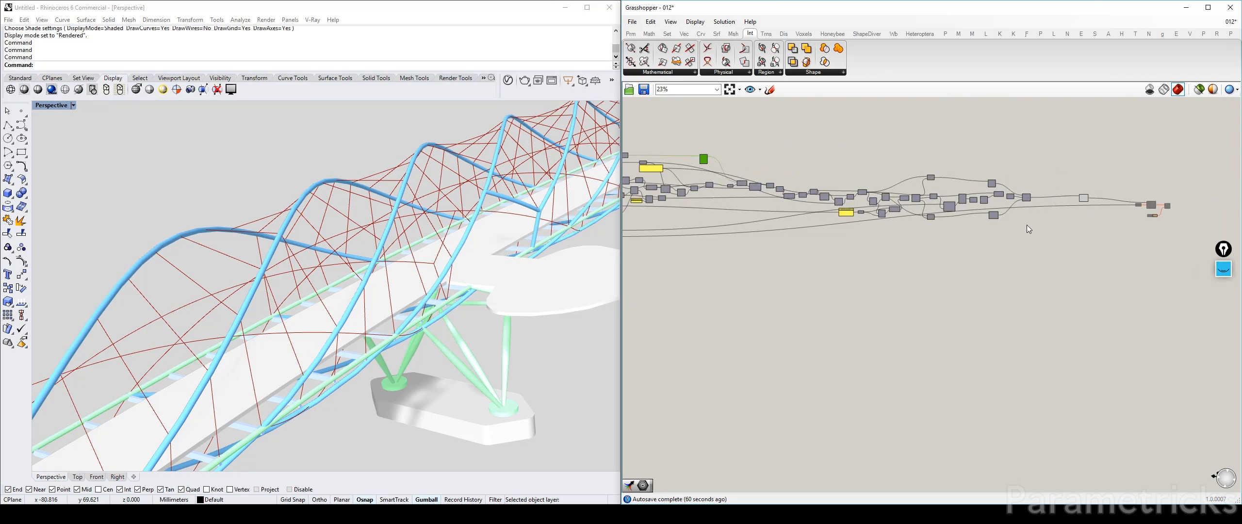
{"action": "left_click_drag", "start_coordinate": [1062, 236], "coordinate": [679, 167]}
{"action": "scroll", "coordinate": [859, 193], "scroll_direction": "up", "scroll_amount": 3}
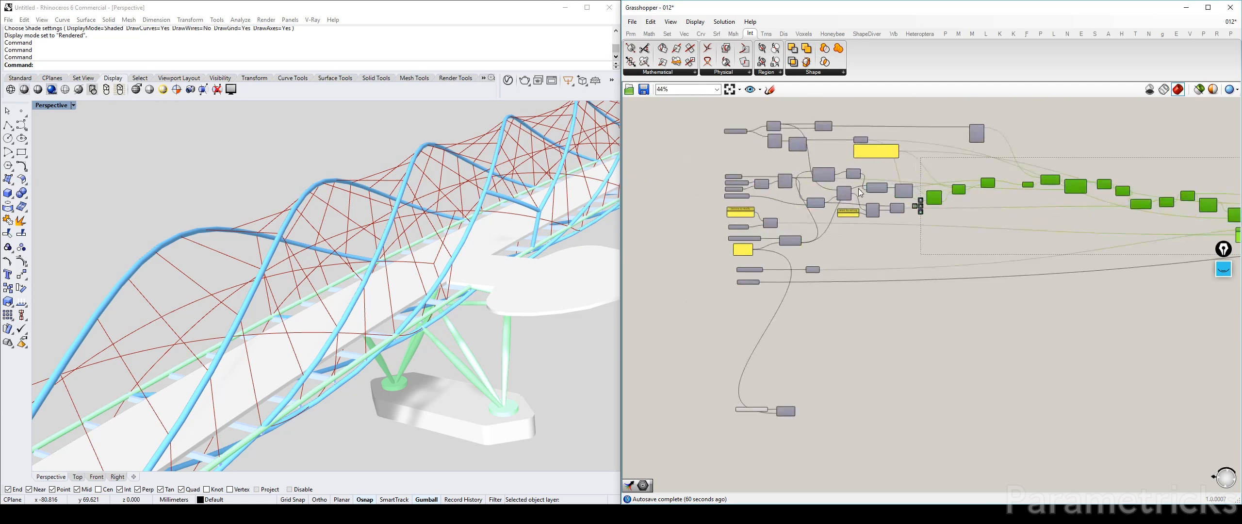
{"action": "scroll", "coordinate": [859, 193], "scroll_direction": "up", "scroll_amount": 4}
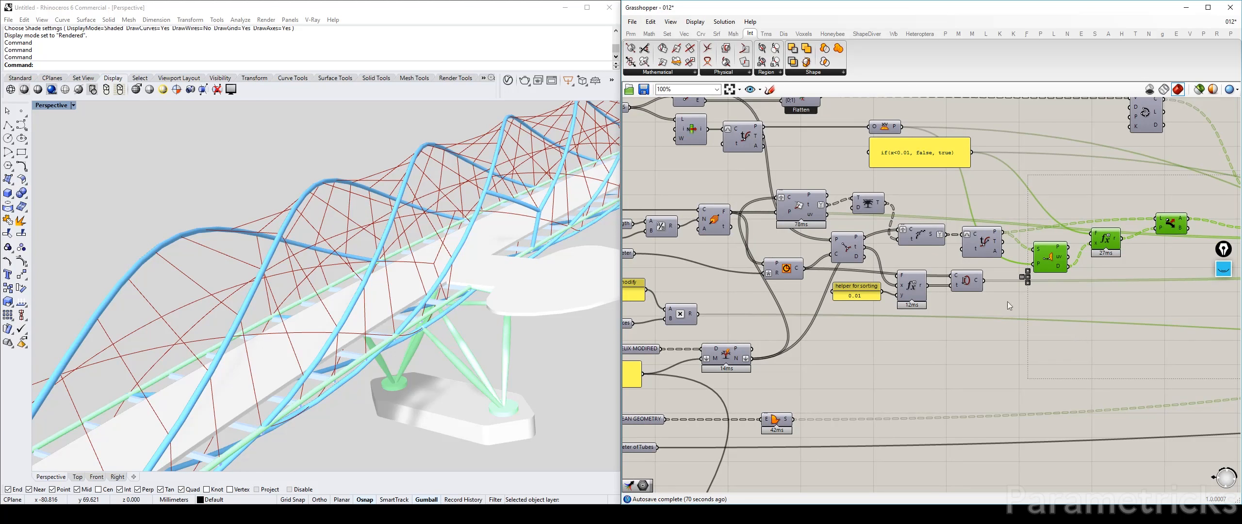
{"action": "right_click_drag", "start_coordinate": [780, 281], "coordinate": [872, 278]}
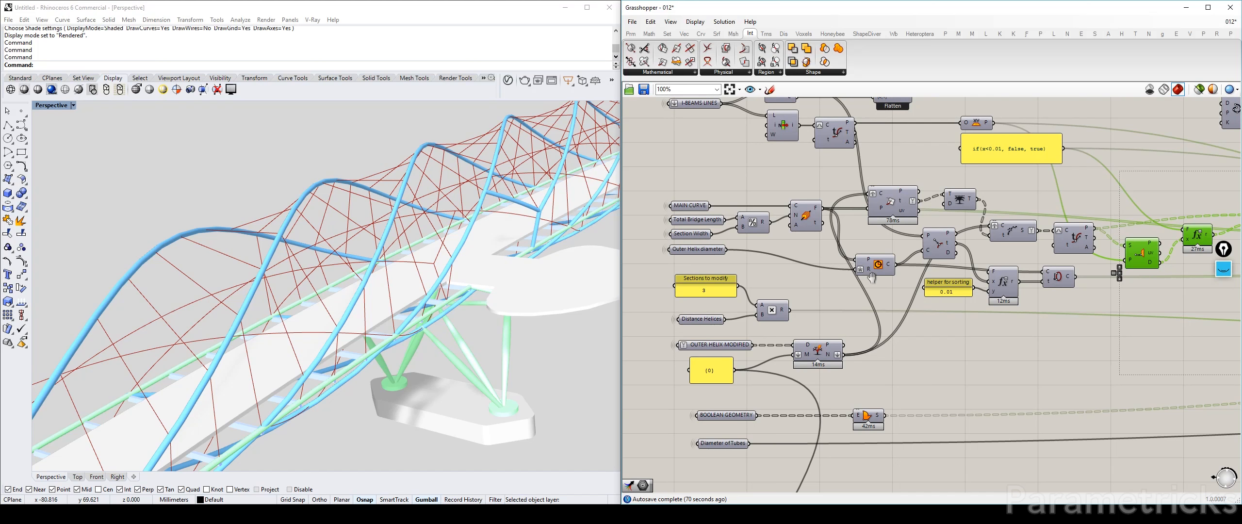
{"action": "right_click_drag", "start_coordinate": [872, 278], "coordinate": [907, 251]}
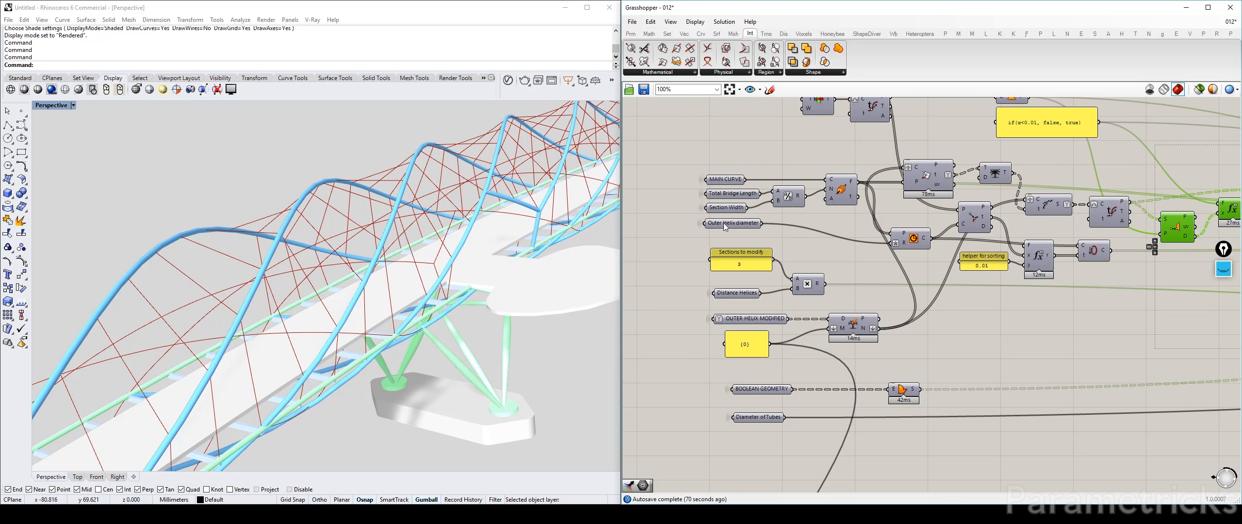
{"action": "mouse_move", "coordinate": [725, 226]}
{"action": "right_click_drag", "start_coordinate": [1096, 277], "coordinate": [1011, 318]}
{"action": "left_click_drag", "start_coordinate": [1140, 357], "coordinate": [826, 219]}
{"action": "right_click_drag", "start_coordinate": [766, 241], "coordinate": [835, 249]}
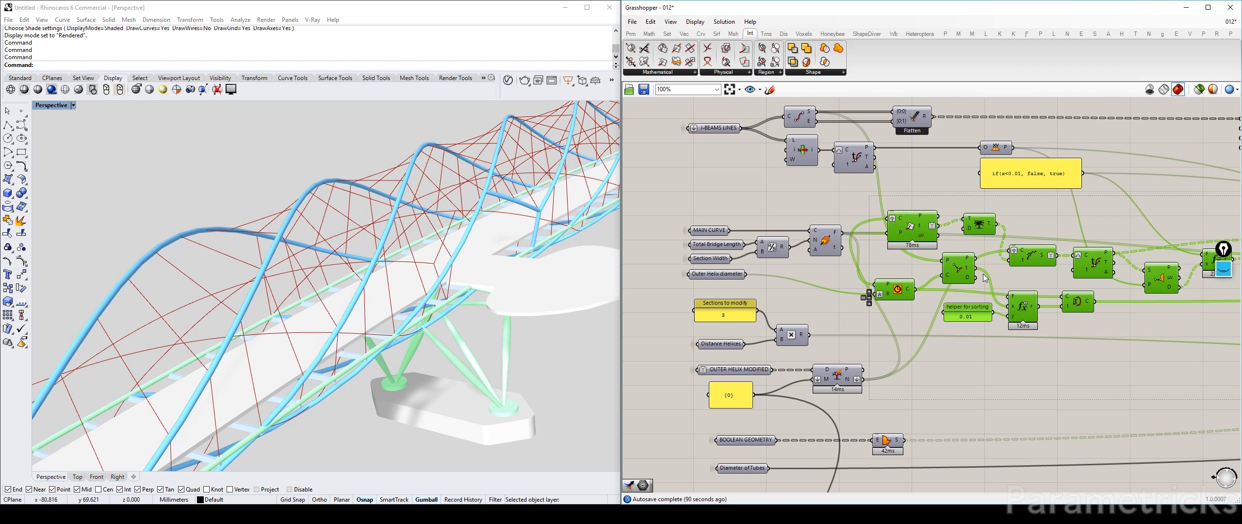
{"action": "right_click_drag", "start_coordinate": [963, 291], "coordinate": [811, 264]}
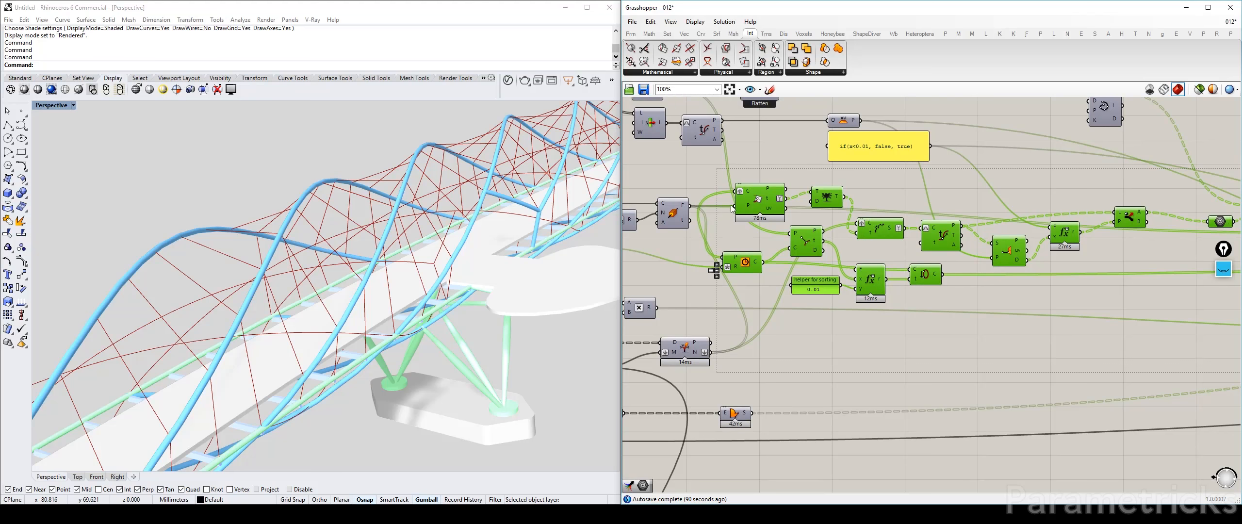
{"action": "scroll", "coordinate": [751, 273], "scroll_direction": "down", "scroll_amount": 3}
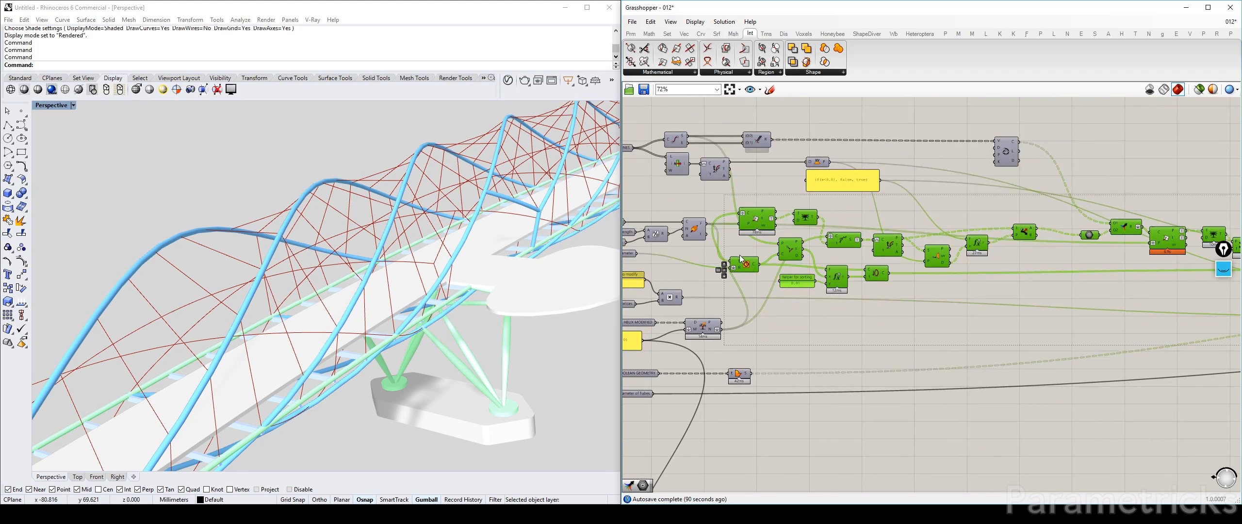
{"action": "scroll", "coordinate": [869, 258], "scroll_direction": "down", "scroll_amount": 5}
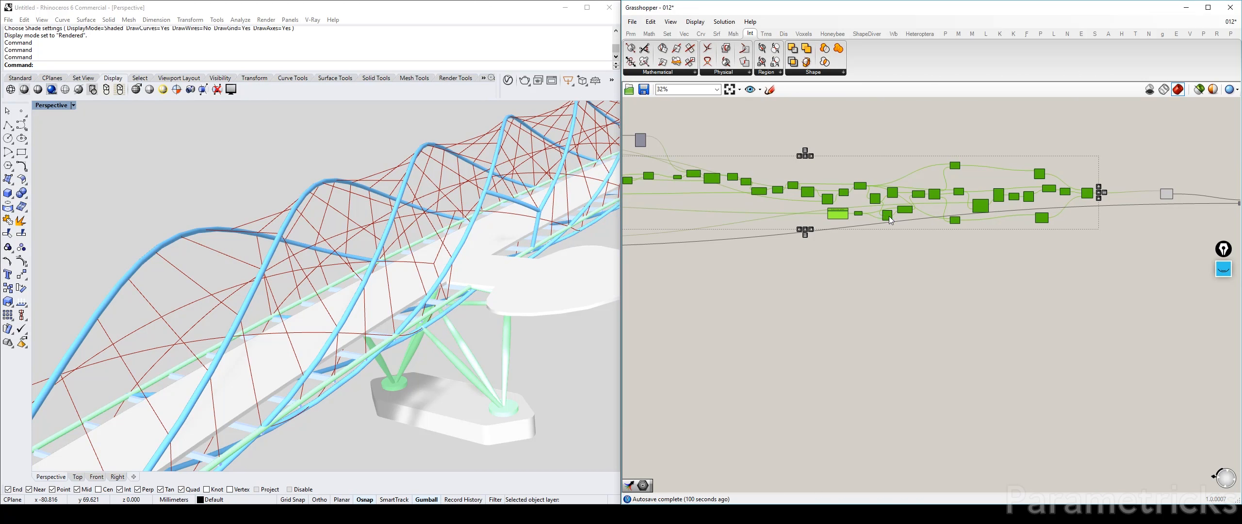
{"action": "left_click_drag", "start_coordinate": [887, 216], "coordinate": [892, 297]}
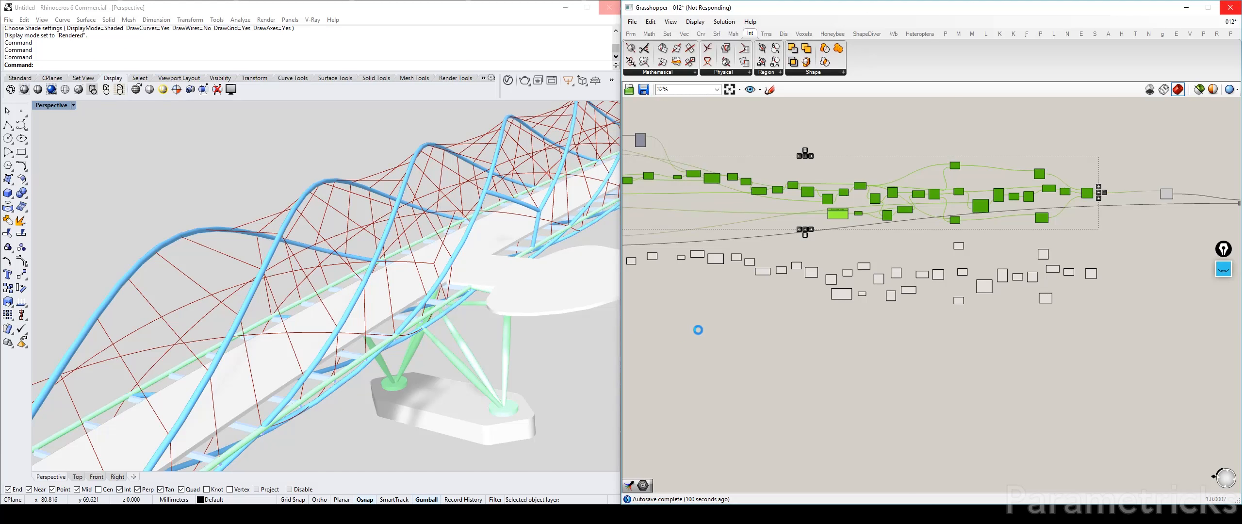
Move the duplicated cable chain further down, level with the INNER HELIX MODIFIED parameter
{"action": "left_click", "coordinate": [794, 348]}
{"action": "right_click_drag", "start_coordinate": [692, 325], "coordinate": [856, 320]}
{"action": "scroll", "coordinate": [835, 270], "scroll_direction": "up", "scroll_amount": 4}
{"action": "scroll", "coordinate": [894, 283], "scroll_direction": "down", "scroll_amount": 4}
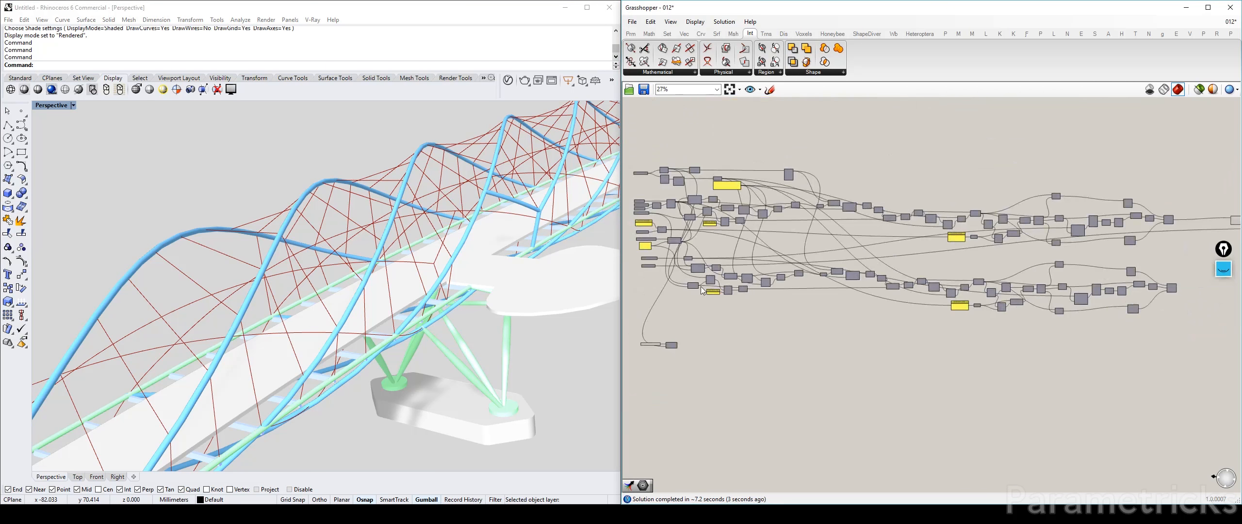
{"action": "scroll", "coordinate": [878, 285], "scroll_direction": "down", "scroll_amount": 2}
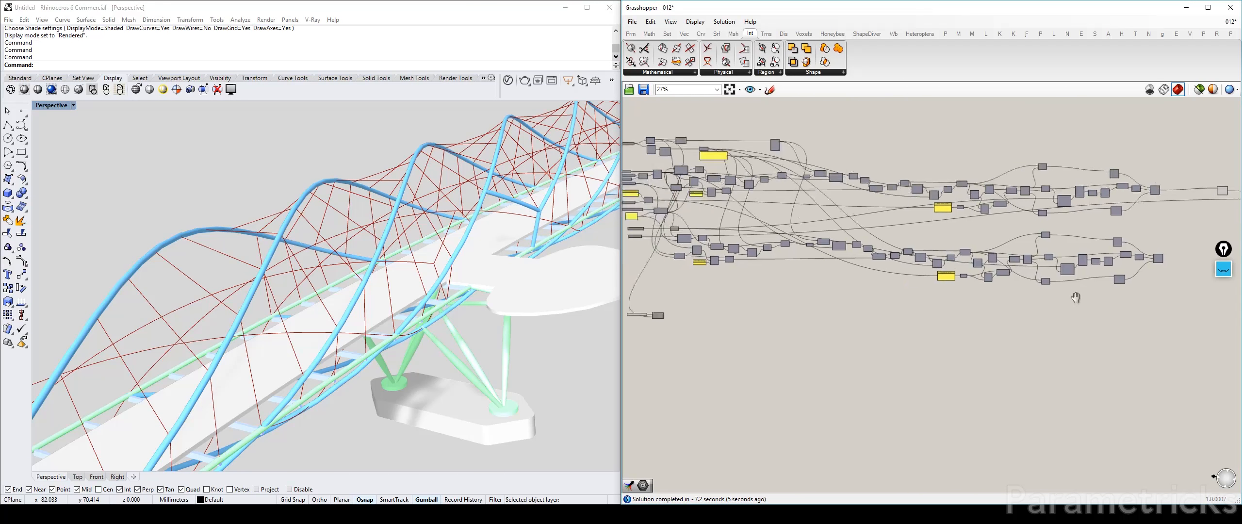
{"action": "left_click_drag", "start_coordinate": [1188, 299], "coordinate": [846, 298]}
{"action": "scroll", "coordinate": [835, 285], "scroll_direction": "up", "scroll_amount": 3}
{"action": "left_click", "coordinate": [807, 298]}
{"action": "scroll", "coordinate": [803, 298], "scroll_direction": "up", "scroll_amount": 4}
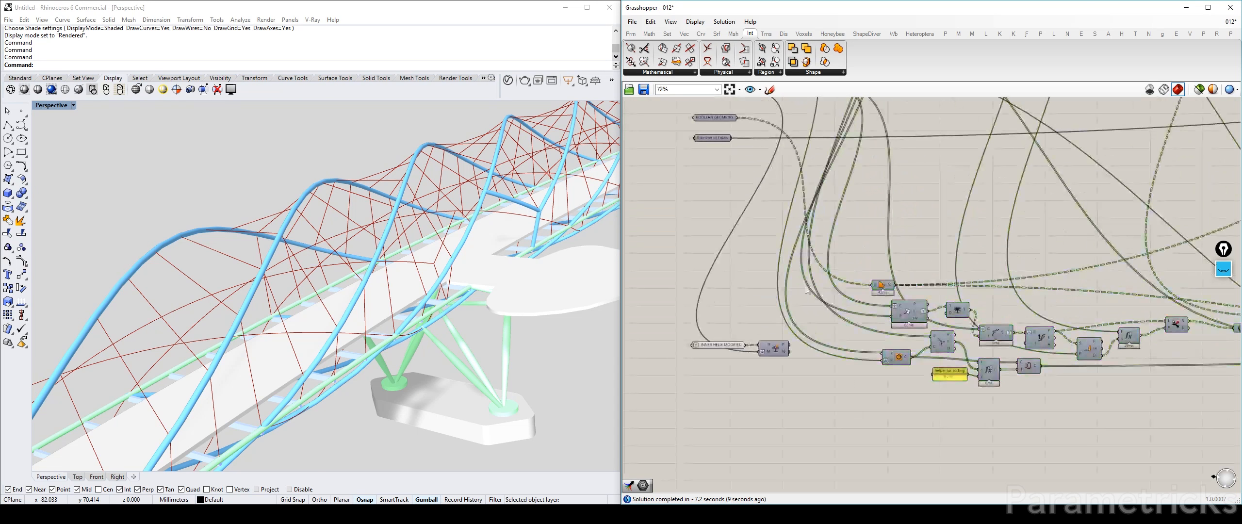
Move the shared component fed by BOOLEAN GEOMETRY back up beside that parameter
{"action": "scroll", "coordinate": [886, 281], "scroll_direction": "down", "scroll_amount": 2}
{"action": "right_click_drag", "start_coordinate": [887, 281], "coordinate": [821, 336]}
{"action": "left_click_drag", "start_coordinate": [820, 337], "coordinate": [813, 234]}
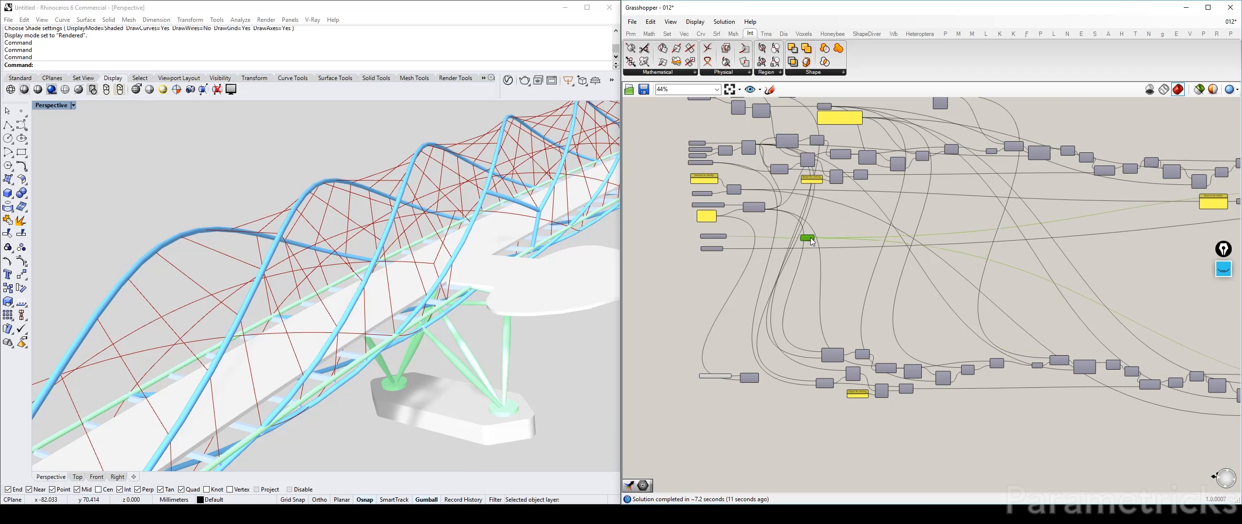
{"action": "scroll", "coordinate": [800, 313], "scroll_direction": "up", "scroll_amount": 3}
{"action": "right_click_drag", "start_coordinate": [800, 313], "coordinate": [793, 199]}
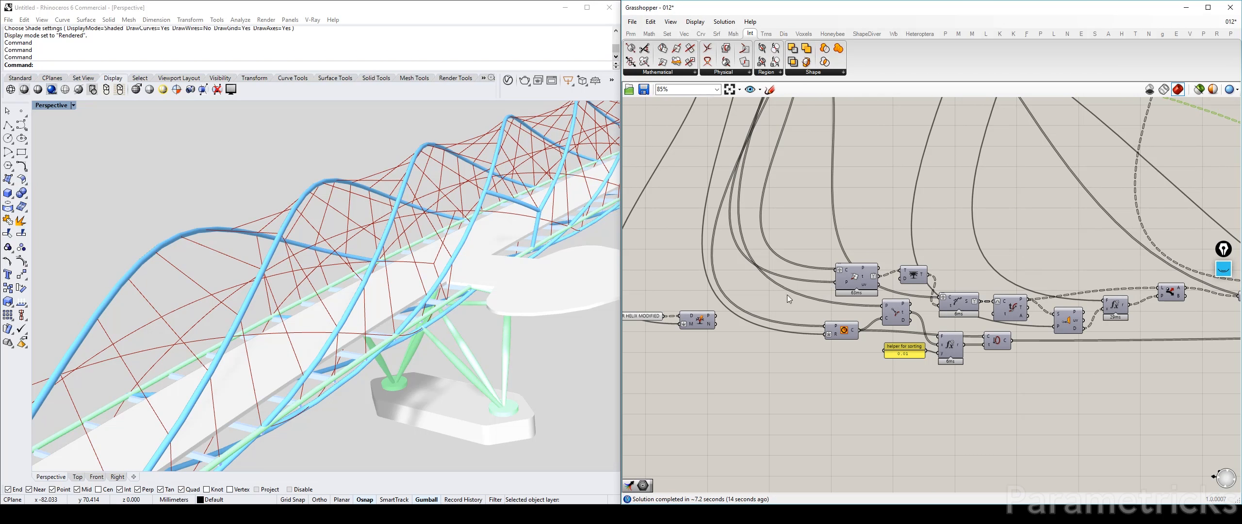
Preview the circles of the duplicated Circle component in the inner-helix cable chain
{"action": "right_click_drag", "start_coordinate": [761, 255], "coordinate": [804, 271]}
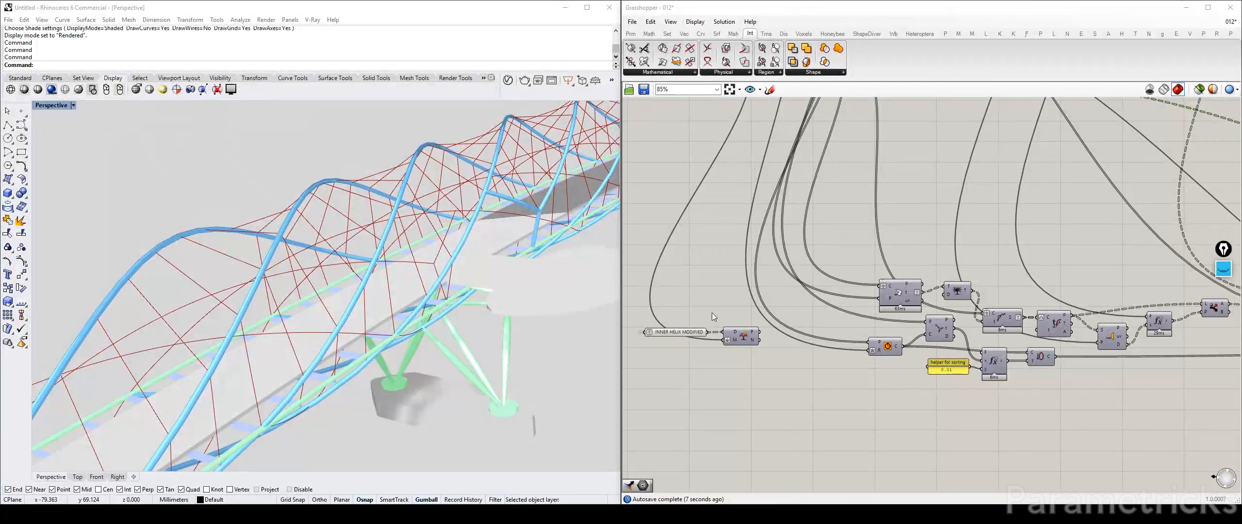
{"action": "left_click", "coordinate": [886, 346]}
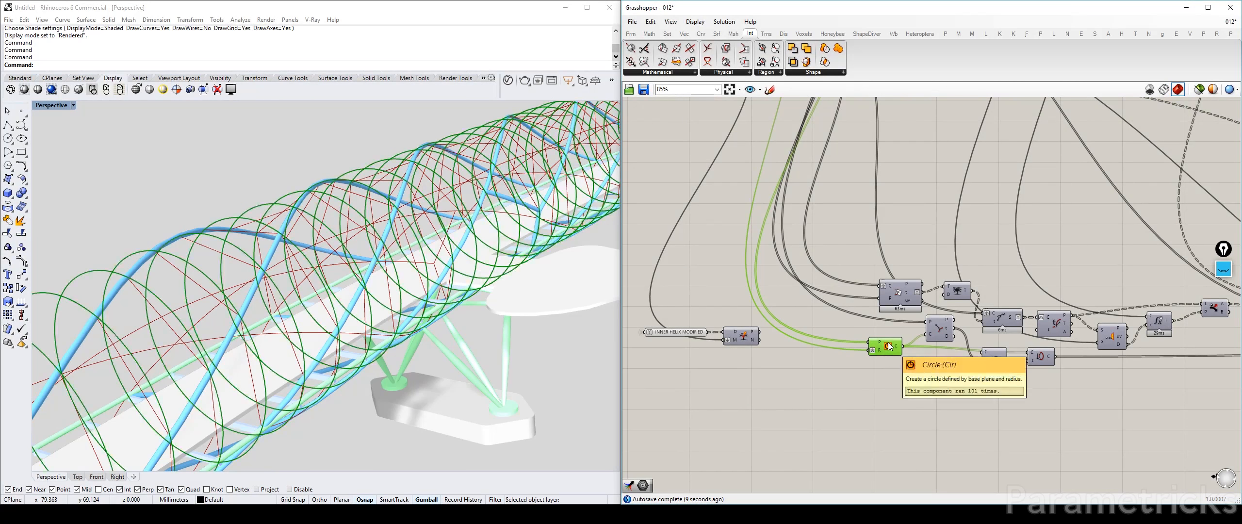
{"action": "key", "text": "ctrl+q"}
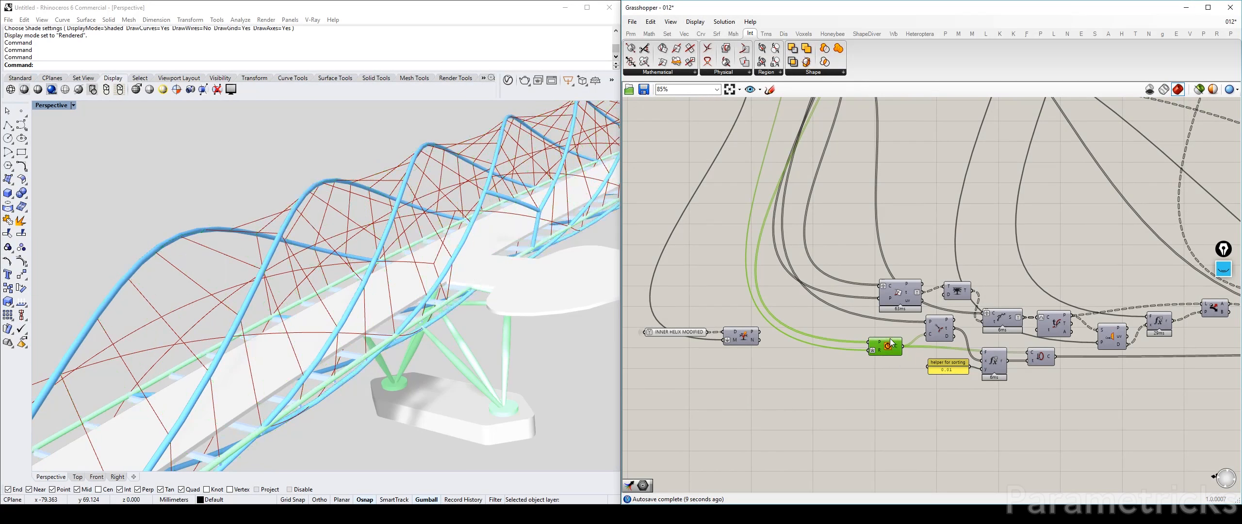
{"action": "key", "text": "ctrl+q"}
{"action": "scroll", "coordinate": [868, 315], "scroll_direction": "down", "scroll_amount": 5}
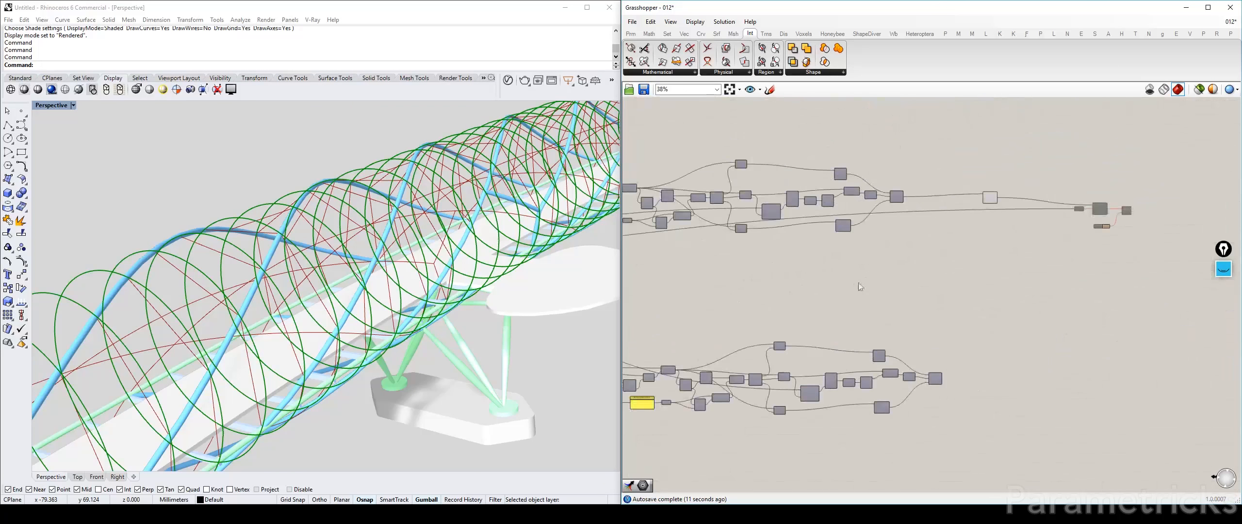
Turn off the preview of the component collecting the cable curves at the end of the original chain
{"action": "left_click", "coordinate": [988, 198]}
{"action": "left_click", "coordinate": [993, 196]}
{"action": "key", "text": "ctrl+q"}
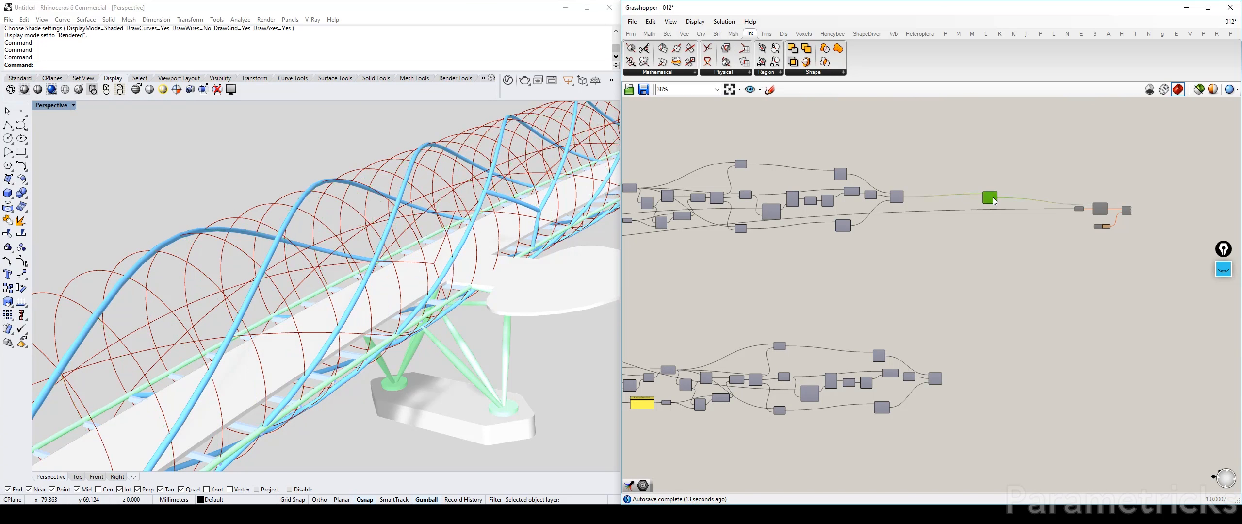
Compare the duplicated Circle component's preview with the INNER HELIX MODIFIED curves and hide the circles again
{"action": "scroll", "coordinate": [914, 257], "scroll_direction": "down", "scroll_amount": 5}
{"action": "right_click_drag", "start_coordinate": [684, 294], "coordinate": [907, 258]}
{"action": "scroll", "coordinate": [905, 257], "scroll_direction": "up", "scroll_amount": 11}
{"action": "left_click", "coordinate": [905, 259]}
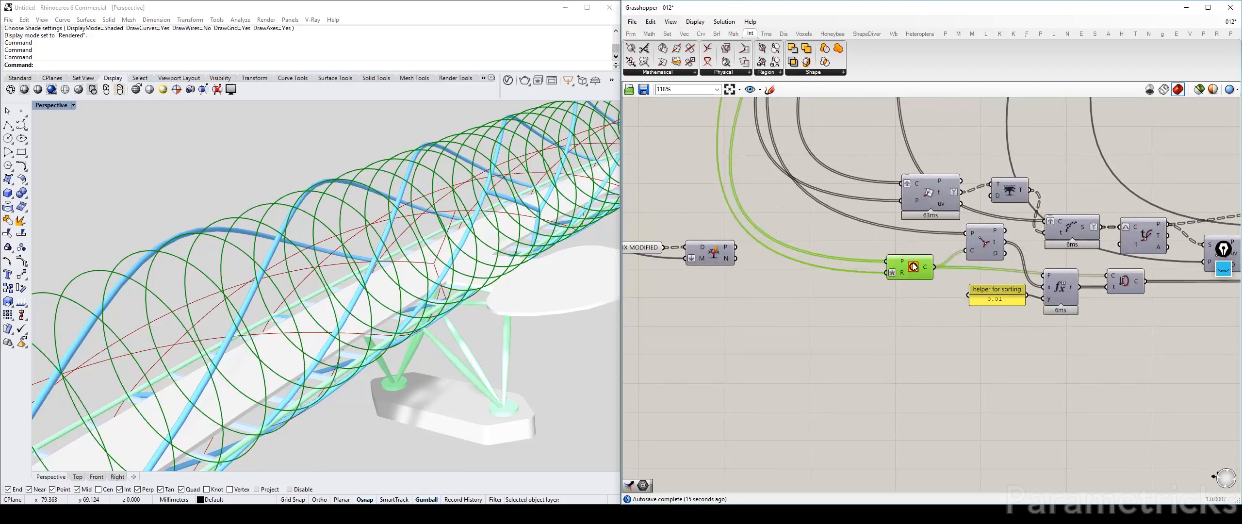
{"action": "scroll", "coordinate": [769, 268], "scroll_direction": "up", "scroll_amount": 2}
{"action": "left_click", "coordinate": [715, 287]}
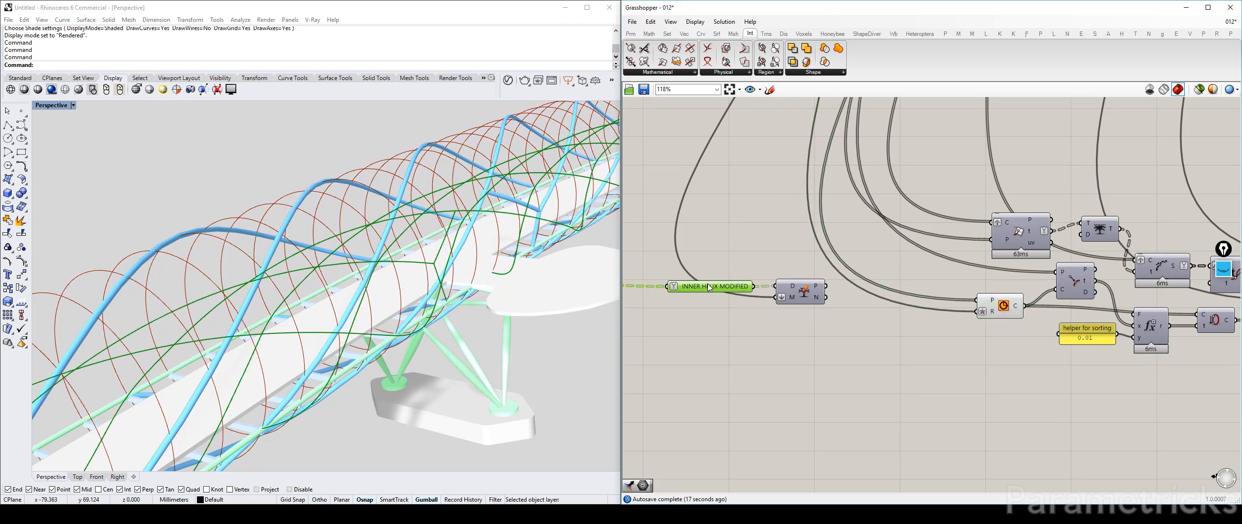
{"action": "left_click", "coordinate": [991, 317]}
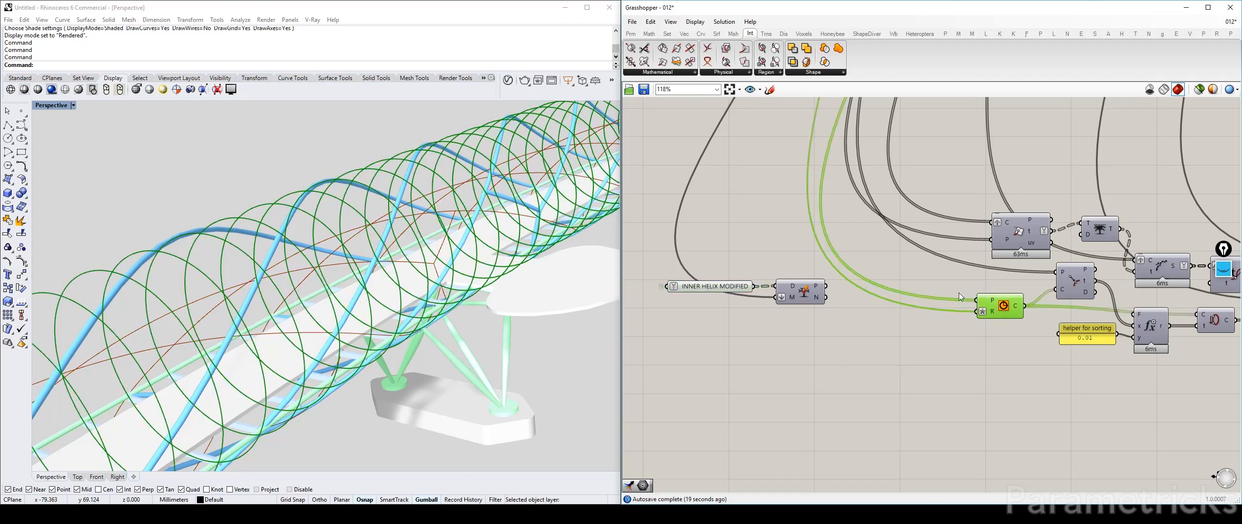
{"action": "key", "text": "ctrl+q"}
Copy the INNER HELIX CIRCLES parameter from the outputs just outside the INNER HELIX (MODIFIED) group
{"action": "scroll", "coordinate": [935, 285], "scroll_direction": "down", "scroll_amount": 10}
{"action": "scroll", "coordinate": [752, 280], "scroll_direction": "up", "scroll_amount": 12}
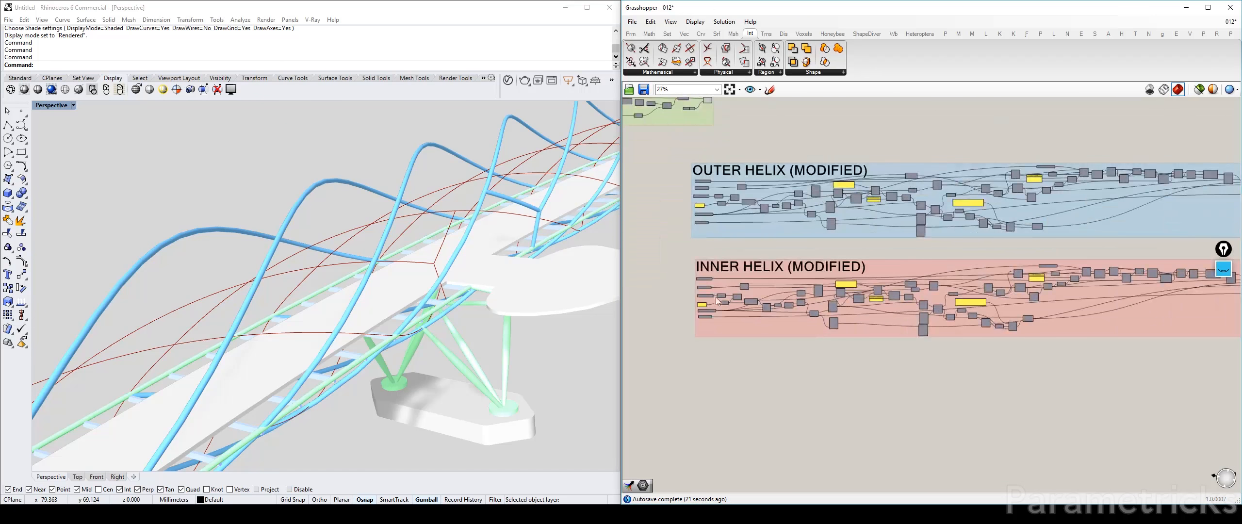
{"action": "right_click_drag", "start_coordinate": [893, 317], "coordinate": [995, 338]}
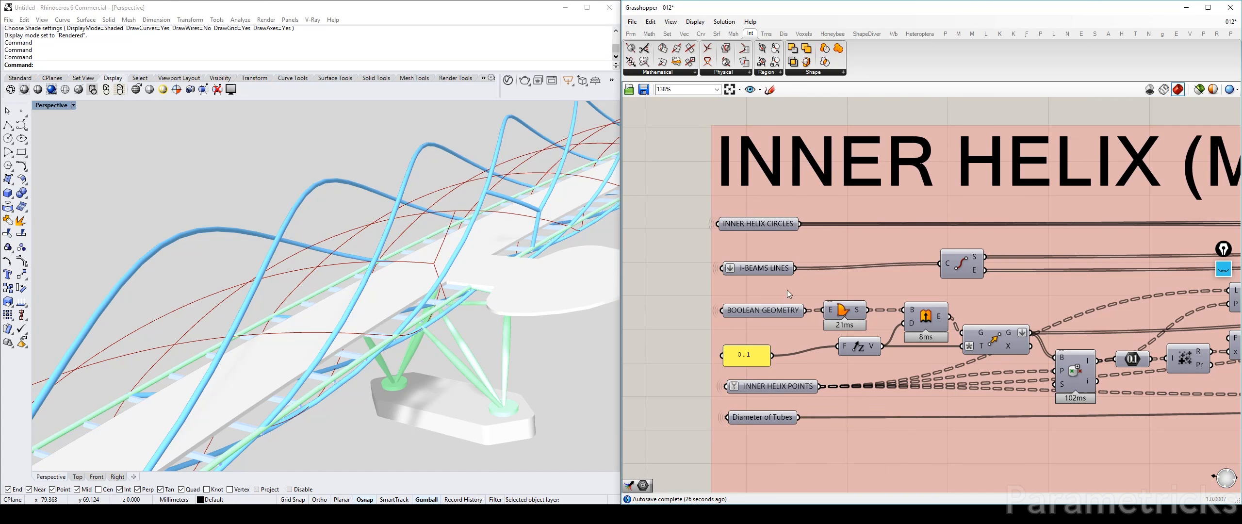
{"action": "scroll", "coordinate": [787, 290], "scroll_direction": "down", "scroll_amount": 4}
{"action": "right_click_drag", "start_coordinate": [786, 290], "coordinate": [961, 312]}
{"action": "scroll", "coordinate": [650, 292], "scroll_direction": "up", "scroll_amount": 2}
{"action": "left_click", "coordinate": [870, 270]}
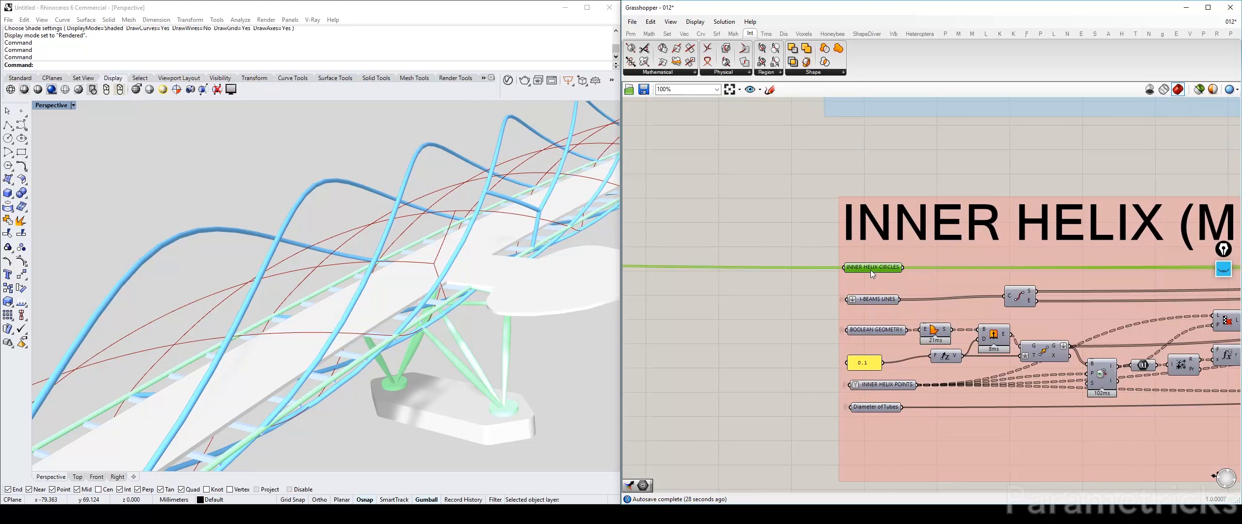
{"action": "scroll", "coordinate": [870, 270], "scroll_direction": "down", "scroll_amount": 4}
{"action": "right_click_drag", "start_coordinate": [694, 248], "coordinate": [920, 264]}
{"action": "scroll", "coordinate": [941, 264], "scroll_direction": "down", "scroll_amount": 4}
{"action": "right_click_drag", "start_coordinate": [738, 254], "coordinate": [892, 266]}
{"action": "right_click_drag", "start_coordinate": [630, 245], "coordinate": [801, 246]}
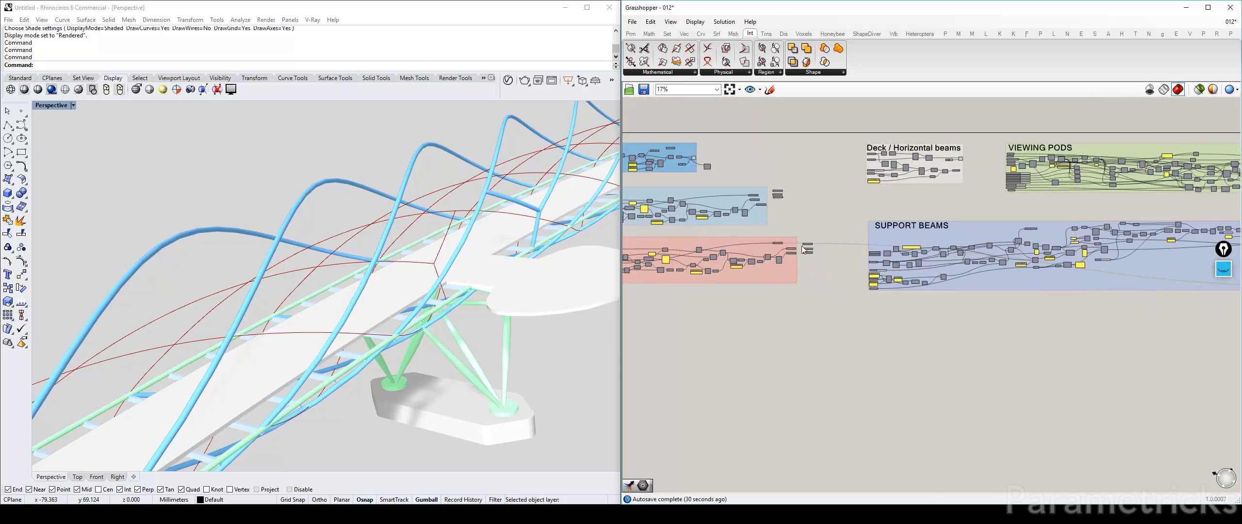
{"action": "scroll", "coordinate": [804, 247], "scroll_direction": "up", "scroll_amount": 8}
{"action": "right_click_drag", "start_coordinate": [718, 247], "coordinate": [945, 232]}
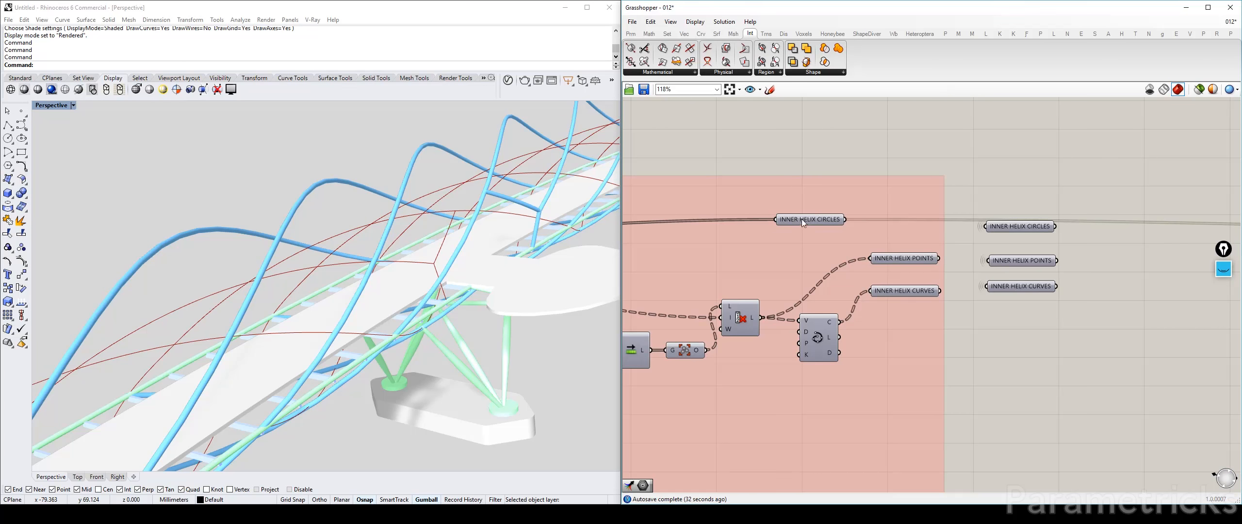
{"action": "left_click", "coordinate": [1042, 230]}
Paste the INNER HELIX CIRCLES parameter into the cable definition and place it just above INNER HELIX MODIFIED
{"action": "scroll", "coordinate": [1082, 300], "scroll_direction": "down", "scroll_amount": 5}
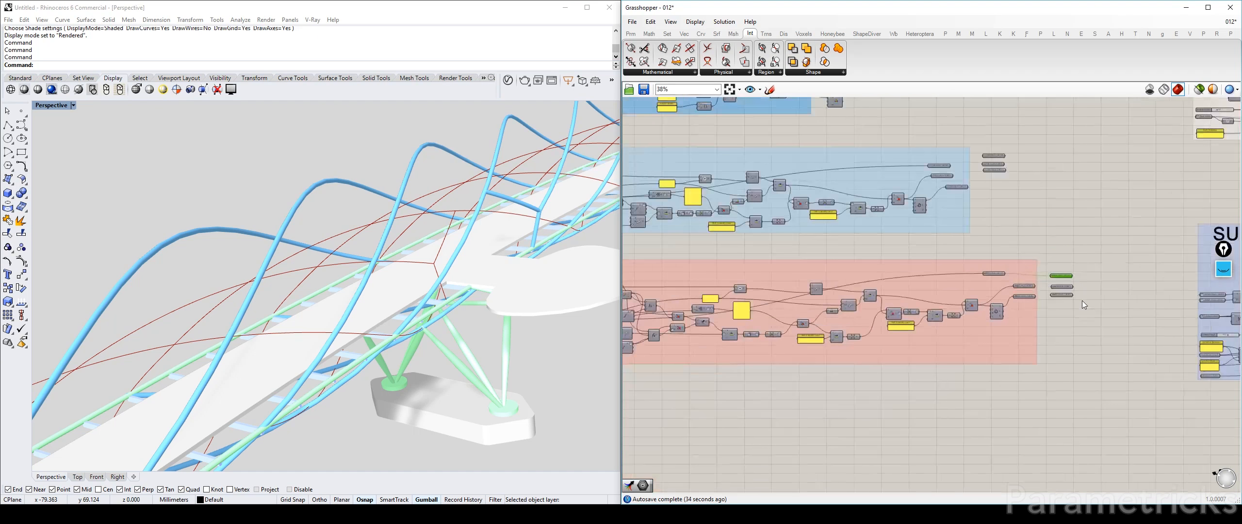
{"action": "scroll", "coordinate": [1081, 300], "scroll_direction": "down", "scroll_amount": 3}
{"action": "right_click_drag", "start_coordinate": [1082, 300], "coordinate": [771, 267]}
{"action": "right_click_drag", "start_coordinate": [1164, 274], "coordinate": [718, 259]}
{"action": "right_click_drag", "start_coordinate": [1046, 264], "coordinate": [760, 270]}
{"action": "scroll", "coordinate": [760, 270], "scroll_direction": "up", "scroll_amount": 5}
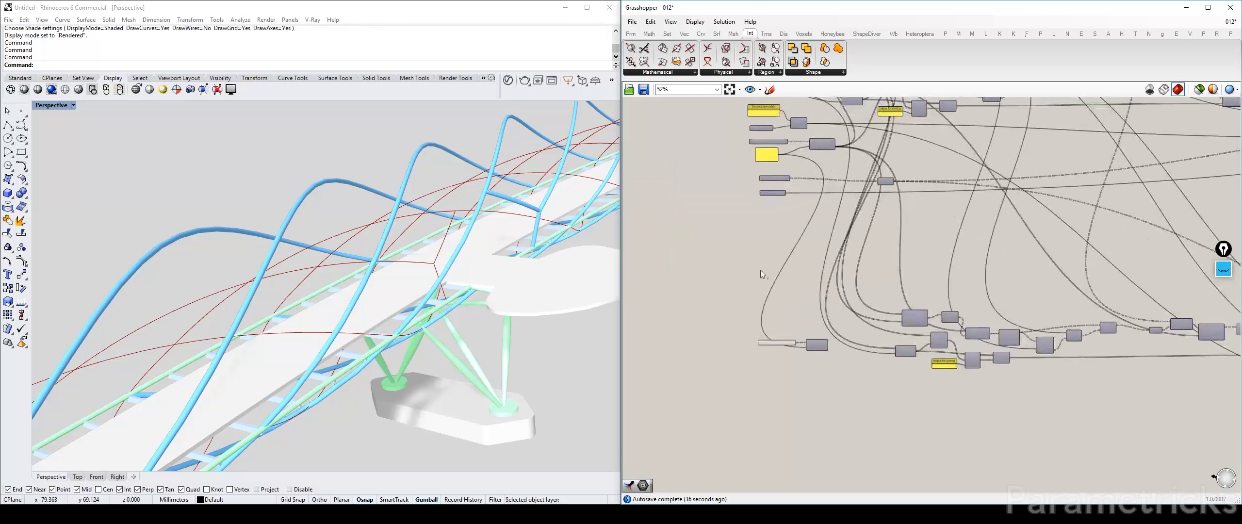
{"action": "scroll", "coordinate": [782, 337], "scroll_direction": "up", "scroll_amount": 4}
{"action": "key", "text": "ctrl+v"}
{"action": "left_click_drag", "start_coordinate": [903, 297], "coordinate": [730, 315]}
Examine the OUTER HELIX MODIFIED parameter and the neighbouring inputs of the original cable definition
{"action": "scroll", "coordinate": [730, 315], "scroll_direction": "down", "scroll_amount": 5}
{"action": "right_click_drag", "start_coordinate": [756, 262], "coordinate": [762, 351]}
{"action": "scroll", "coordinate": [730, 199], "scroll_direction": "up", "scroll_amount": 5}
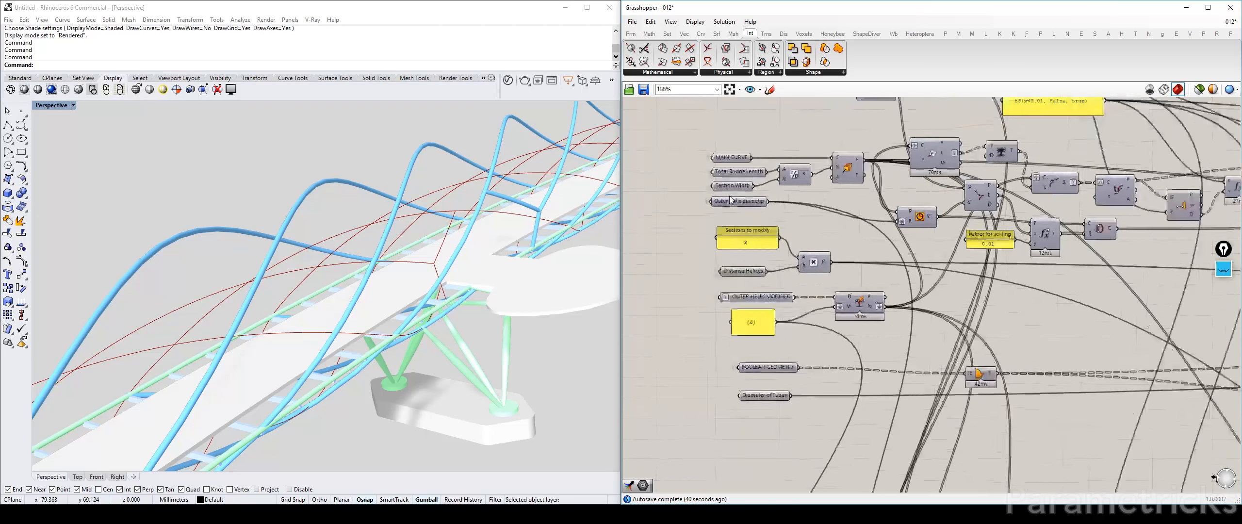
{"action": "scroll", "coordinate": [730, 199], "scroll_direction": "up", "scroll_amount": 2}
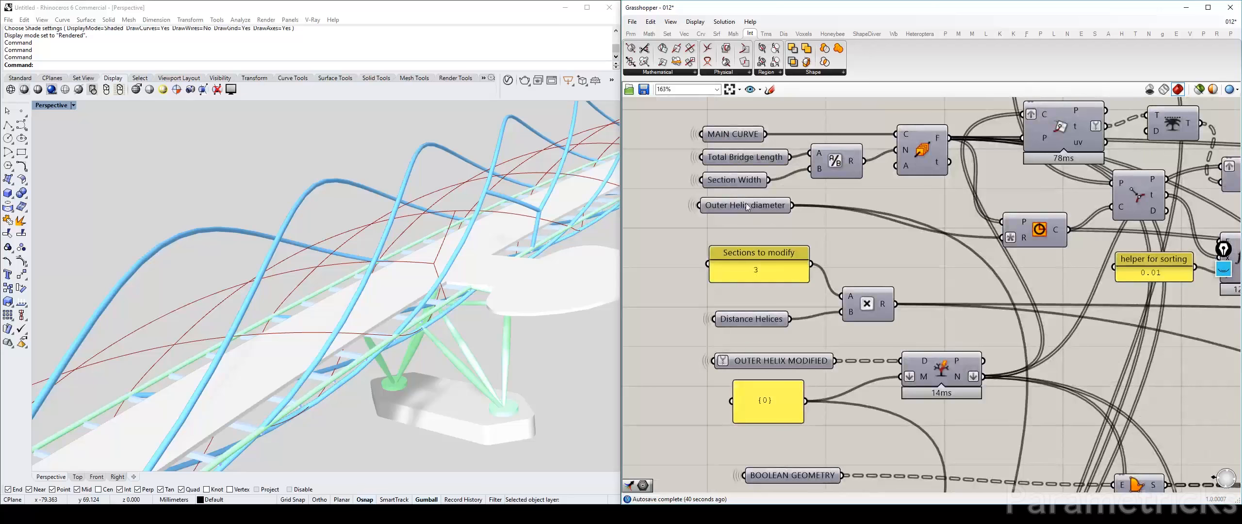
{"action": "left_click", "coordinate": [780, 363]}
{"action": "scroll", "coordinate": [780, 363], "scroll_direction": "down", "scroll_amount": 4}
{"action": "right_click_drag", "start_coordinate": [780, 364], "coordinate": [772, 410]}
{"action": "scroll", "coordinate": [751, 229], "scroll_direction": "up", "scroll_amount": 3}
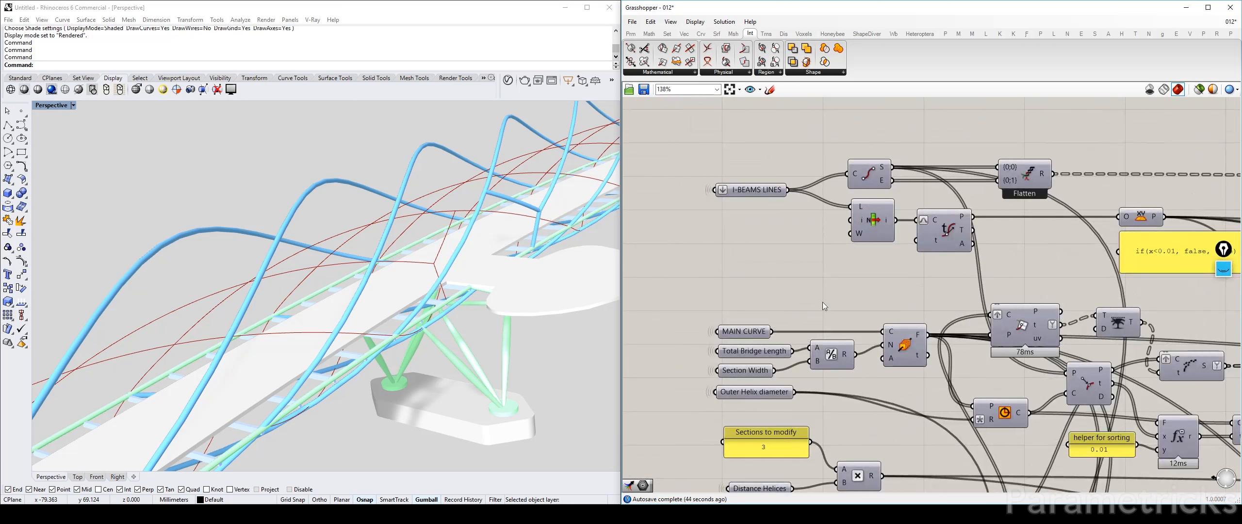
Briefly toggle the preview of the original Circle component fed by the Outer Helix diameter
{"action": "right_click_drag", "start_coordinate": [823, 302], "coordinate": [698, 207]}
{"action": "left_click", "coordinate": [872, 318]}
{"action": "key", "text": "ctrl+q"}
{"action": "key", "text": "ctrl+q"}
Preview the pasted INNER HELIX CIRCLES parameter to check its circles along the bridge
{"action": "scroll", "coordinate": [878, 339], "scroll_direction": "down", "scroll_amount": 4}
{"action": "right_click_drag", "start_coordinate": [910, 409], "coordinate": [879, 235]}
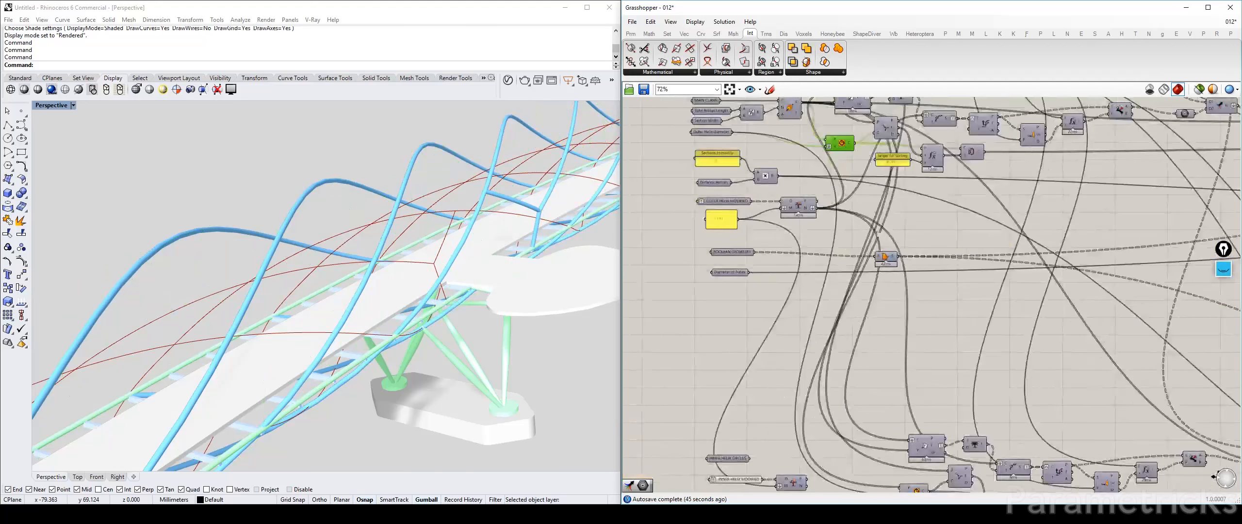
{"action": "right_click_drag", "start_coordinate": [851, 418], "coordinate": [811, 231]}
{"action": "scroll", "coordinate": [718, 250], "scroll_direction": "up", "scroll_amount": 3}
{"action": "left_click", "coordinate": [682, 287]}
{"action": "key", "text": "ctrl+q"}
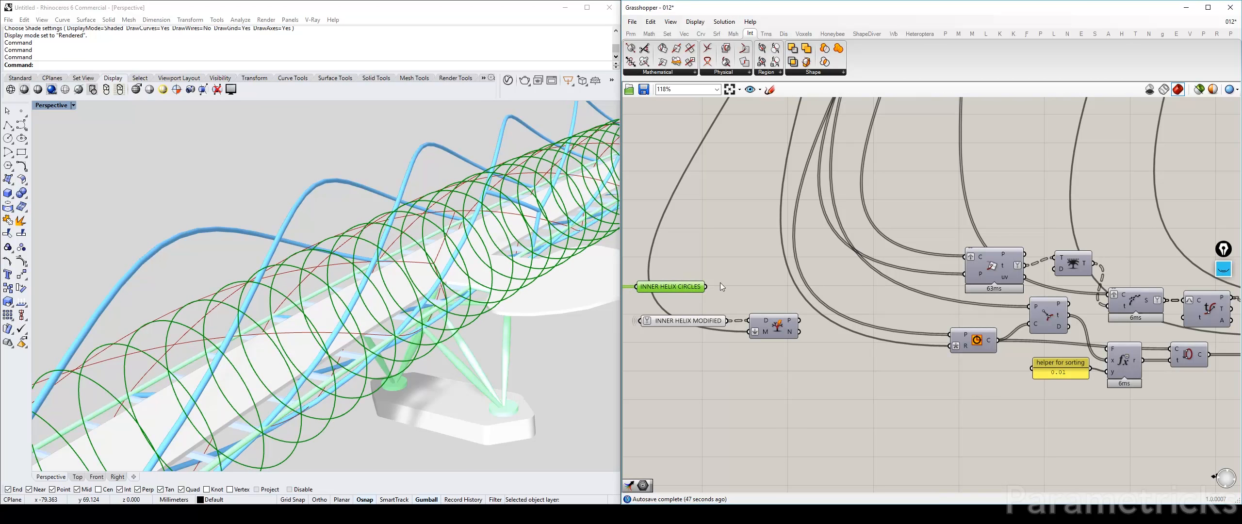
{"action": "right_click_drag", "start_coordinate": [788, 277], "coordinate": [788, 273]}
Transfer the duplicated Circle component's output wires to INNER HELIX CIRCLES and delete that Circle component
{"action": "left_click_drag", "start_coordinate": [705, 283], "coordinate": [750, 233]}
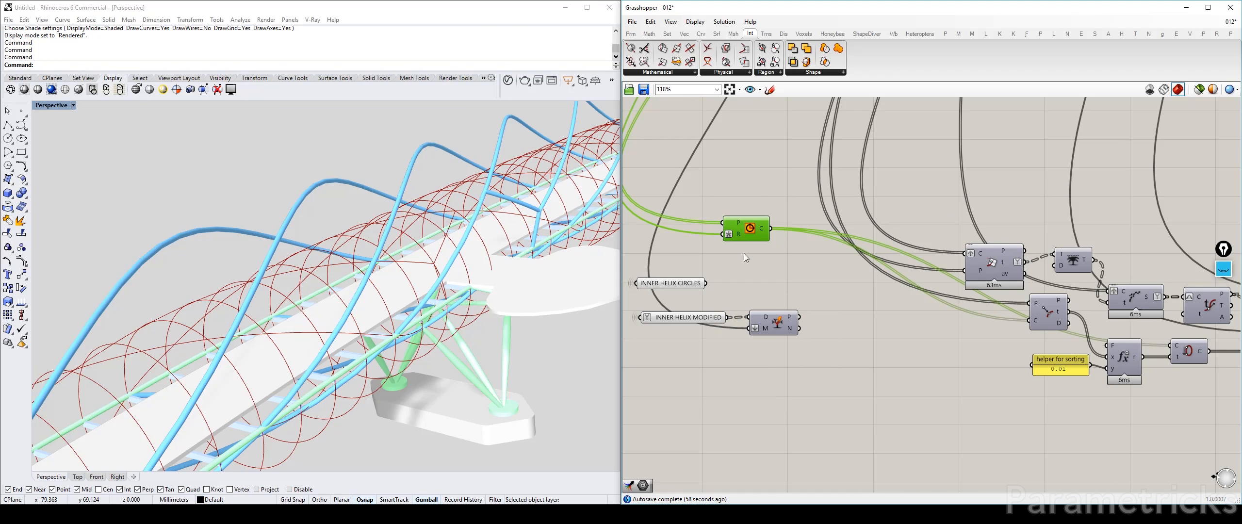
{"action": "left_click_drag", "start_coordinate": [770, 229], "coordinate": [704, 283], "text": "ctrl+shift"}
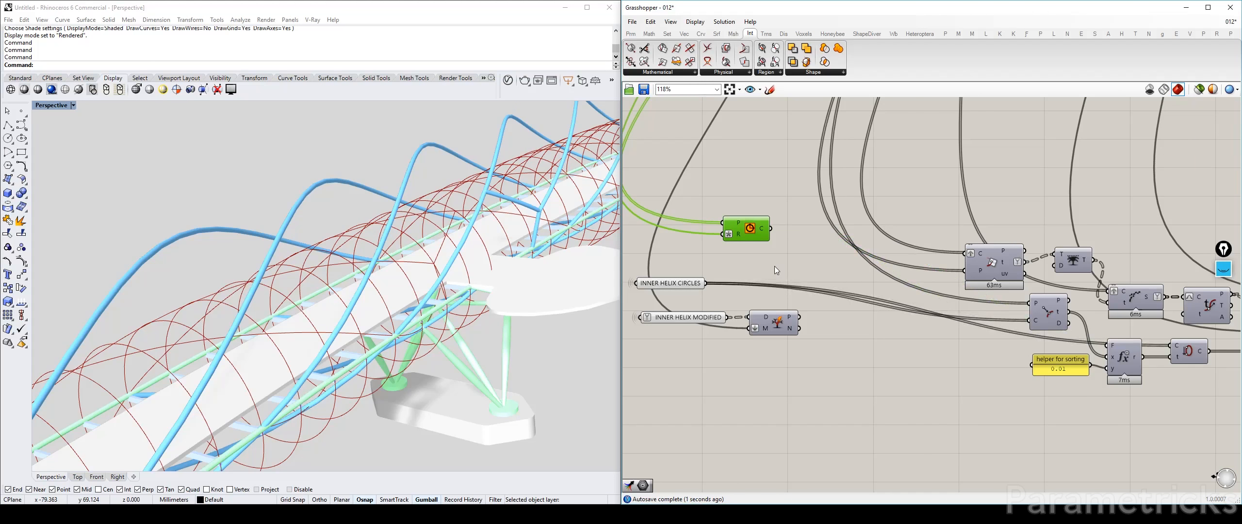
{"action": "key", "text": "Delete"}
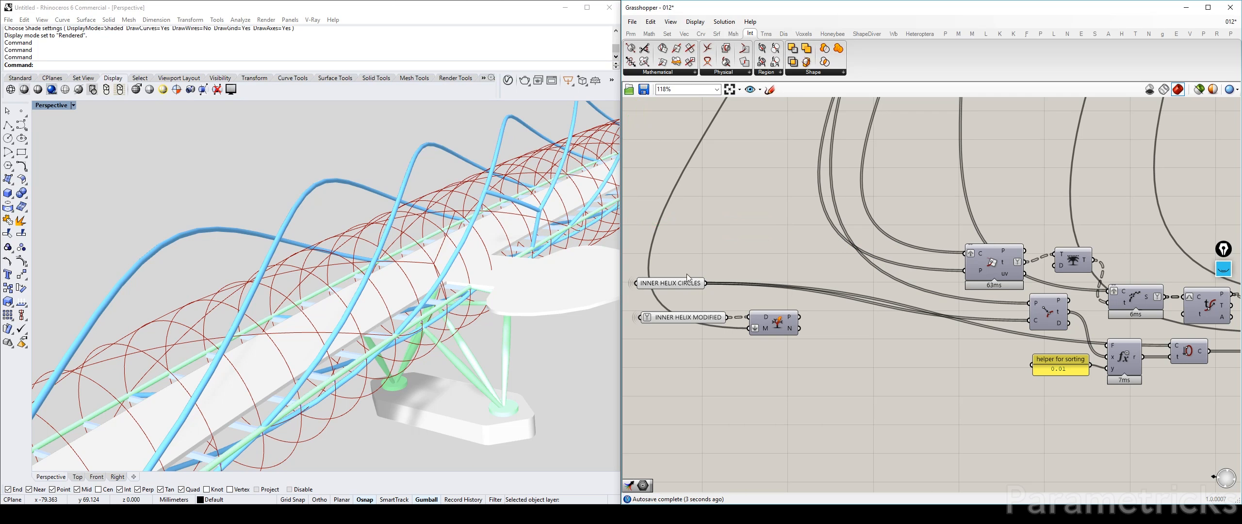
Turn off the preview of INNER HELIX CIRCLES and select the INNER HELIX MODIFIED parameter
{"action": "left_click", "coordinate": [676, 283]}
{"action": "left_click", "coordinate": [685, 317]}
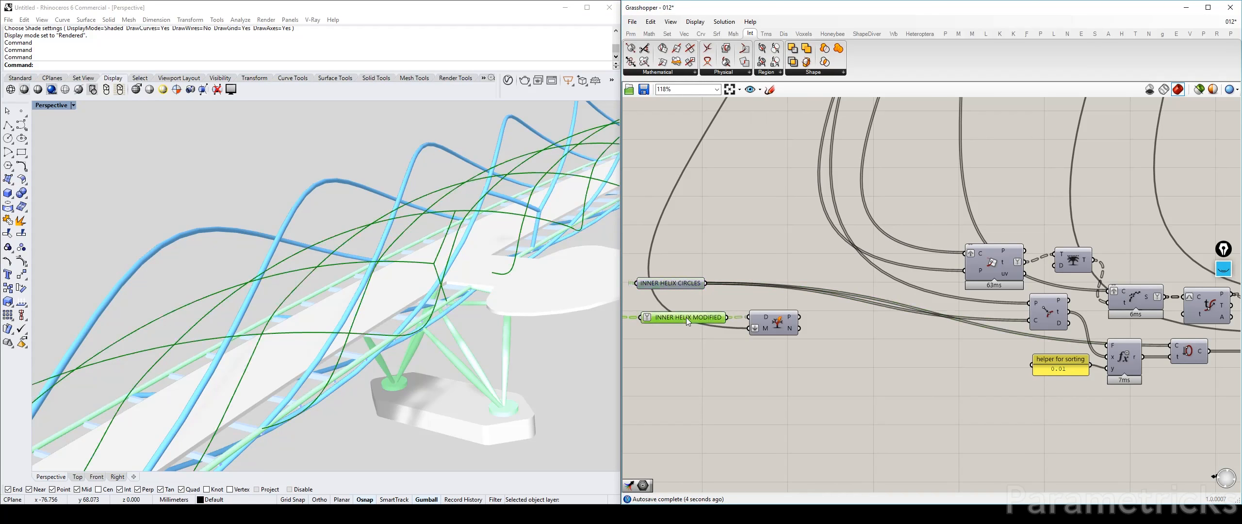
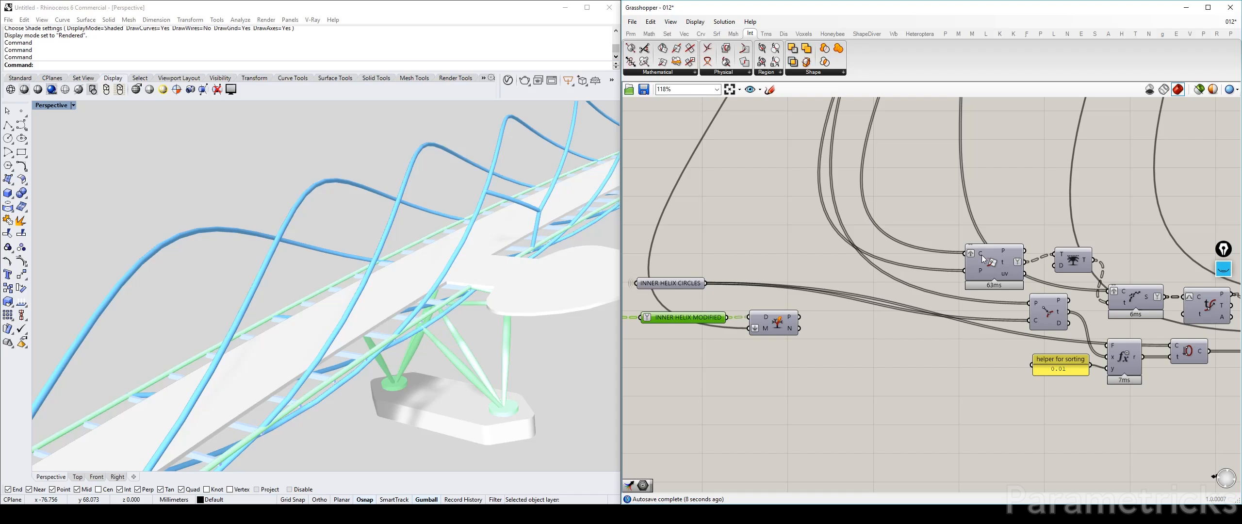
Check the positive output of the Split Tree fed by INNER HELIX MODIFIED with a temporary Geometry parameter
{"action": "right_click_drag", "start_coordinate": [981, 255], "coordinate": [860, 284]}
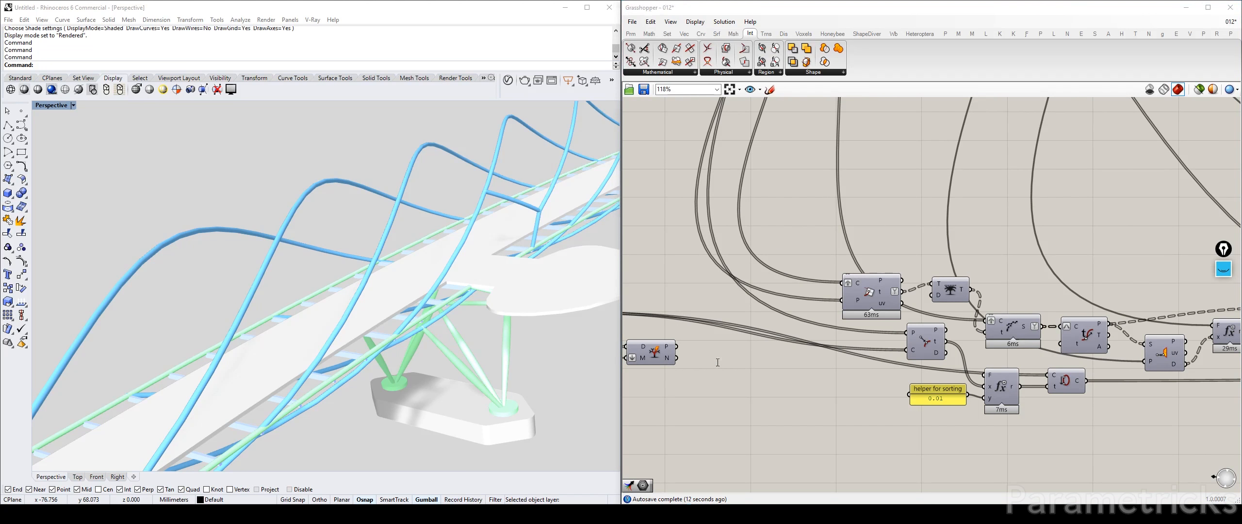
{"action": "double_click", "coordinate": [671, 361]}
{"action": "type", "text": "ge"}
{"action": "key", "text": "Up"}
{"action": "key", "text": "Up"}
{"action": "key", "text": "Up"}
{"action": "key", "text": "Up"}
{"action": "key", "text": "Up"}
{"action": "key", "text": "Up"}
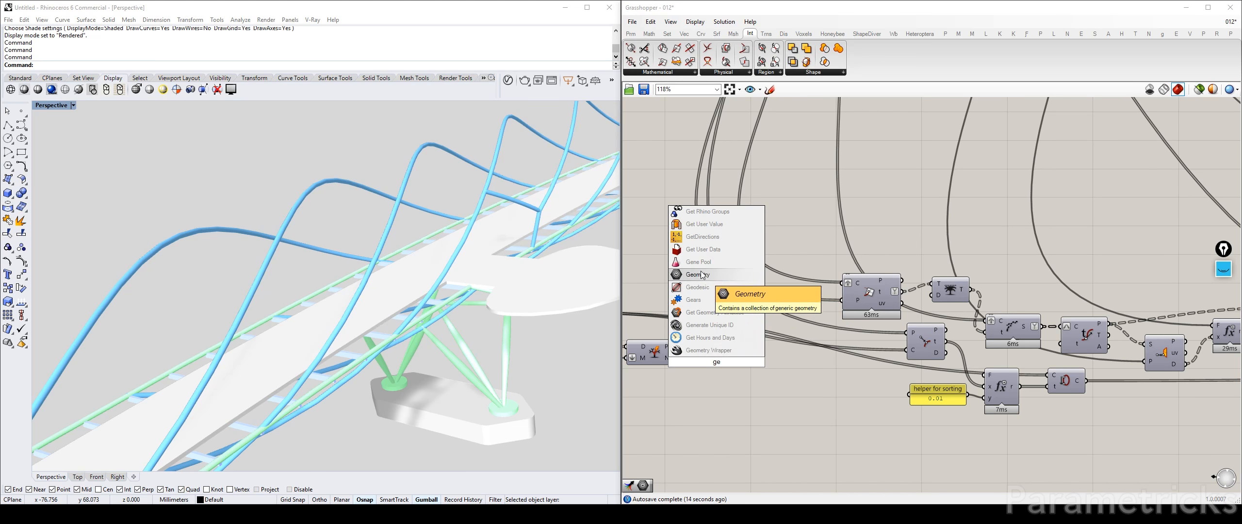
{"action": "key", "text": "Return"}
{"action": "left_click_drag", "start_coordinate": [679, 347], "coordinate": [703, 361]}
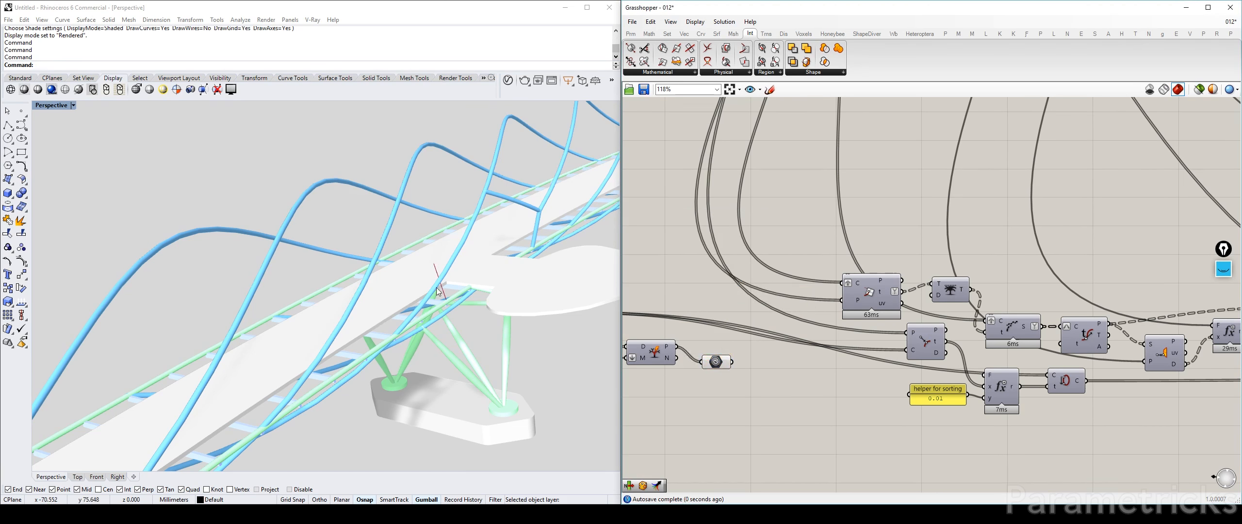
{"action": "left_click", "coordinate": [716, 364]}
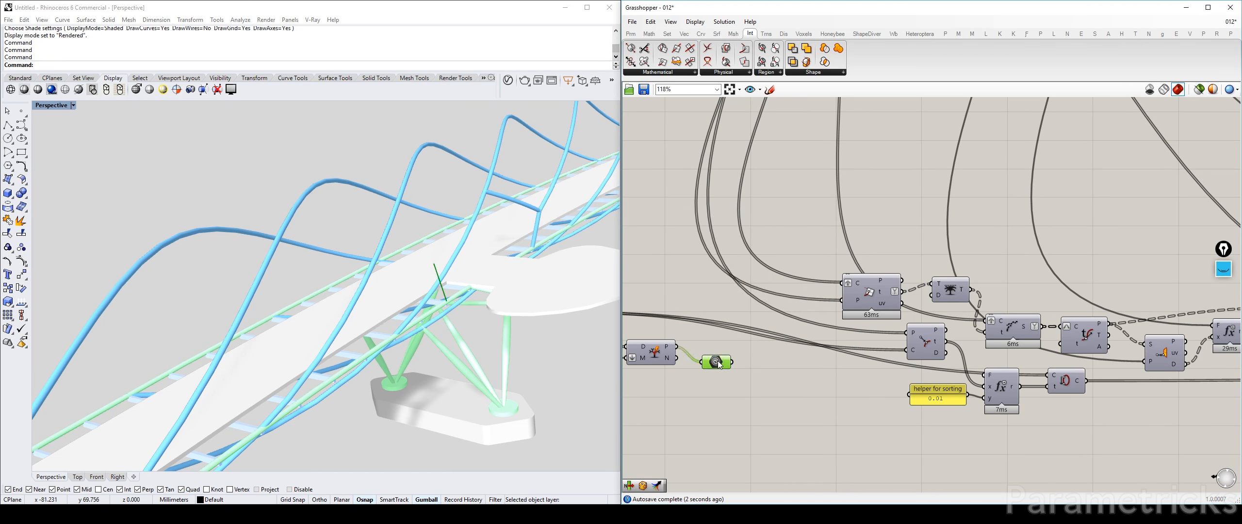
{"action": "key", "text": "Delete"}
Wire the inner-helix Split Tree's negative output into the curve input of the duplicated Curve | Plane component and briefly toggle the original Perp Frames preview
{"action": "left_click_drag", "start_coordinate": [676, 358], "coordinate": [842, 283]}
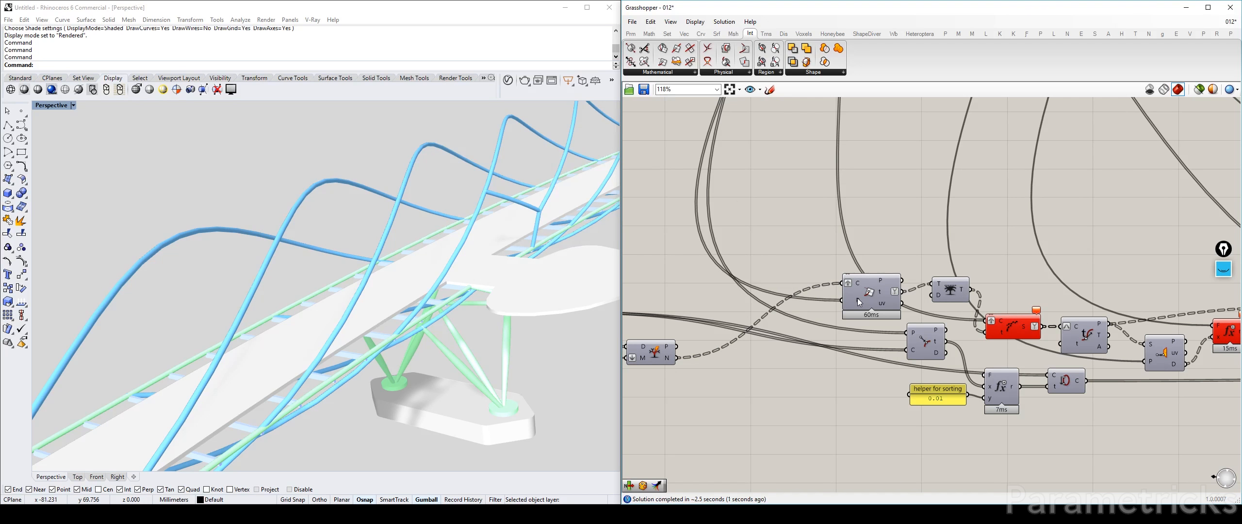
{"action": "scroll", "coordinate": [858, 296], "scroll_direction": "down", "scroll_amount": 3}
{"action": "right_click_drag", "start_coordinate": [832, 188], "coordinate": [778, 377]}
{"action": "scroll", "coordinate": [749, 190], "scroll_direction": "up", "scroll_amount": 2}
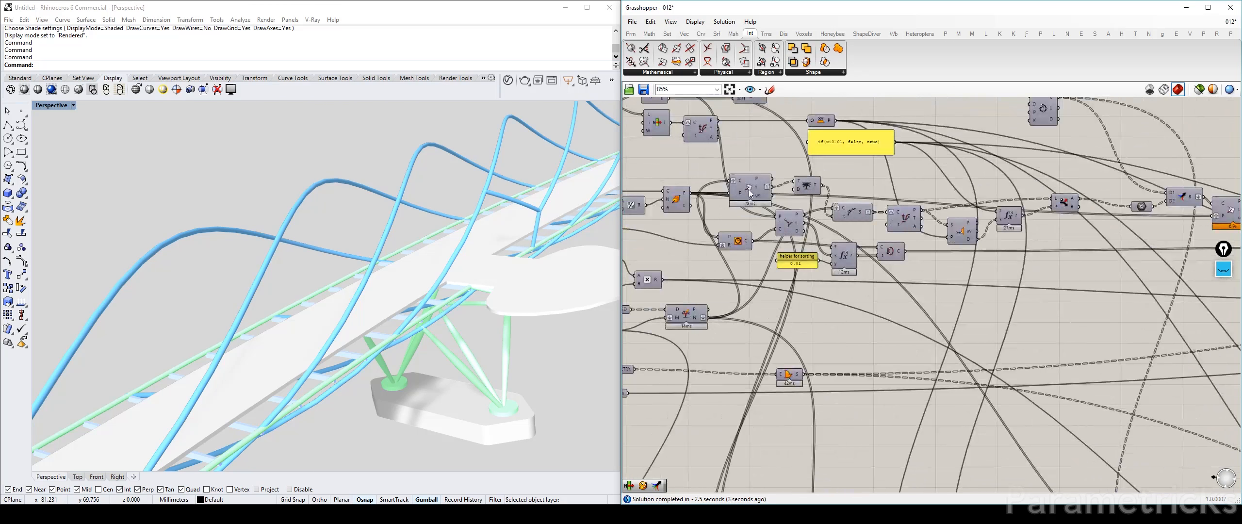
{"action": "left_click", "coordinate": [687, 199]}
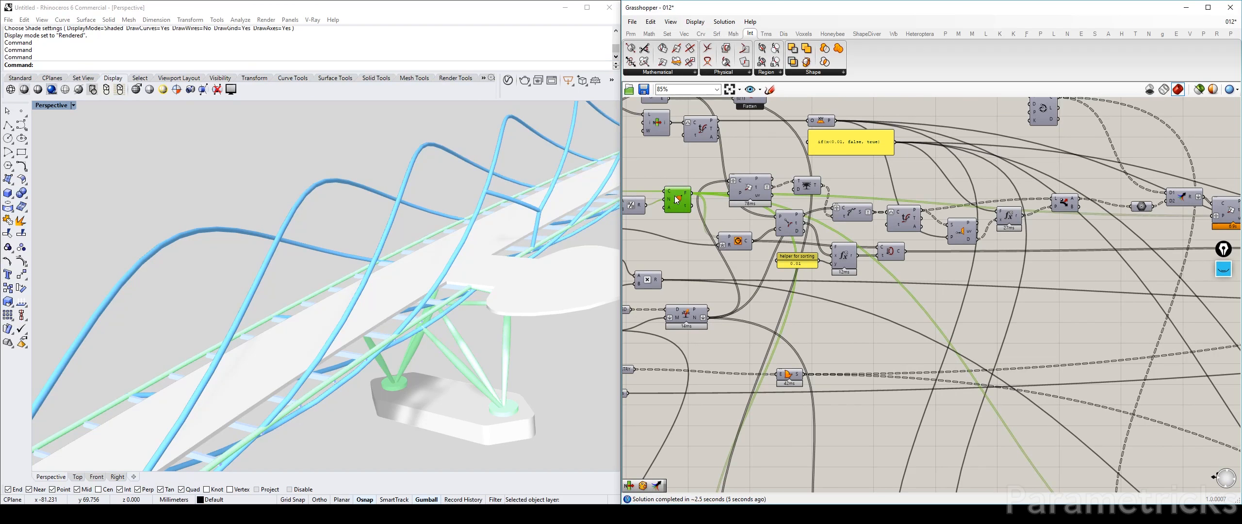
{"action": "key", "text": "ctrl+q"}
{"action": "key", "text": "ctrl+q"}
Trace the point input of the duplicated Curve Closest Point component back to the End Points component fed by I-BEAMS LINES
{"action": "scroll", "coordinate": [825, 330], "scroll_direction": "down", "scroll_amount": 3}
{"action": "right_click_drag", "start_coordinate": [851, 456], "coordinate": [796, 341]}
{"action": "scroll", "coordinate": [795, 342], "scroll_direction": "up", "scroll_amount": 3}
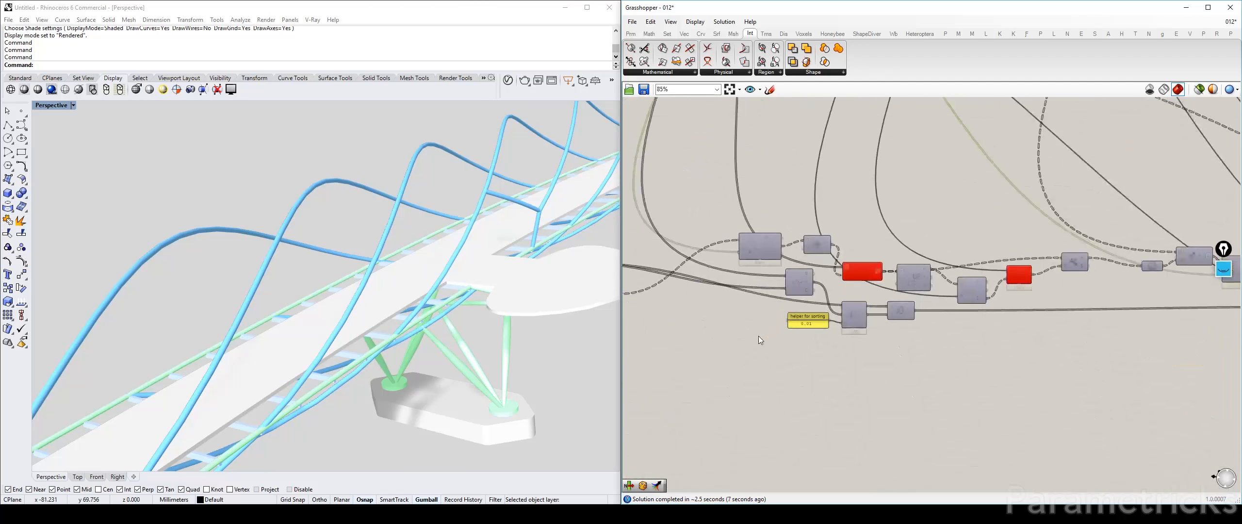
{"action": "left_click", "coordinate": [804, 277]}
{"action": "scroll", "coordinate": [820, 276], "scroll_direction": "up", "scroll_amount": 3}
{"action": "left_click_drag", "start_coordinate": [833, 272], "coordinate": [799, 268]}
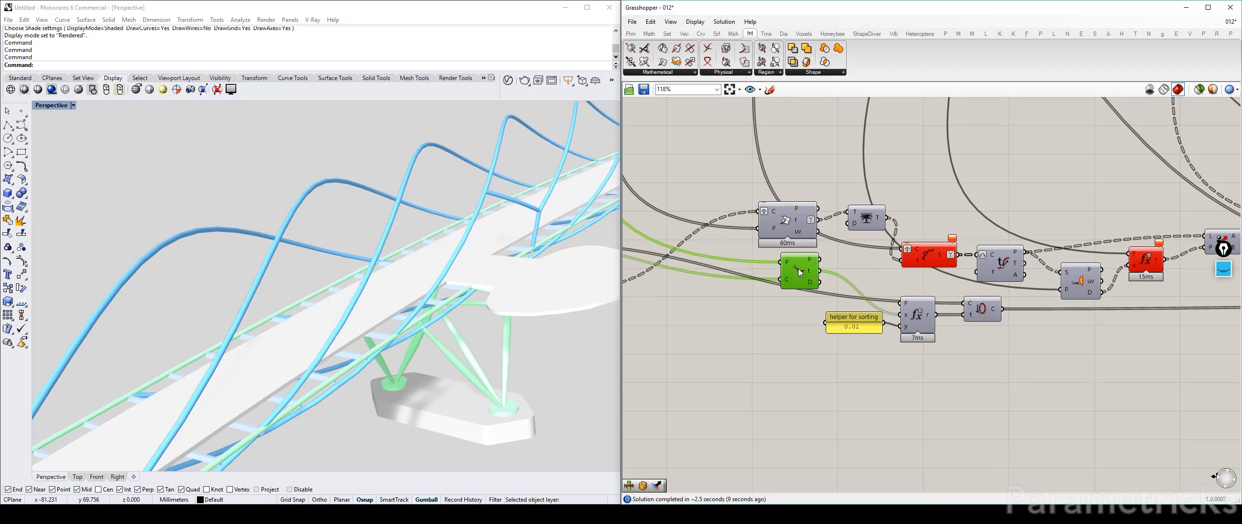
{"action": "mouse_move", "coordinate": [786, 279]}
{"action": "scroll", "coordinate": [755, 267], "scroll_direction": "down", "scroll_amount": 3}
{"action": "right_click_drag", "start_coordinate": [641, 244], "coordinate": [711, 268]}
{"action": "scroll", "coordinate": [751, 267], "scroll_direction": "up", "scroll_amount": 3}
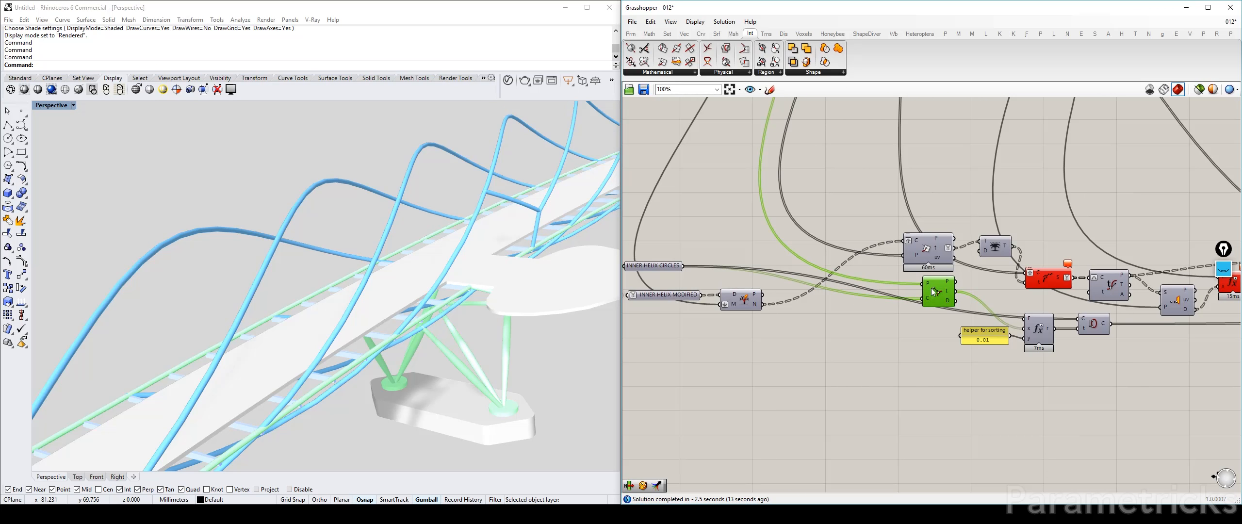
{"action": "mouse_move", "coordinate": [927, 282]}
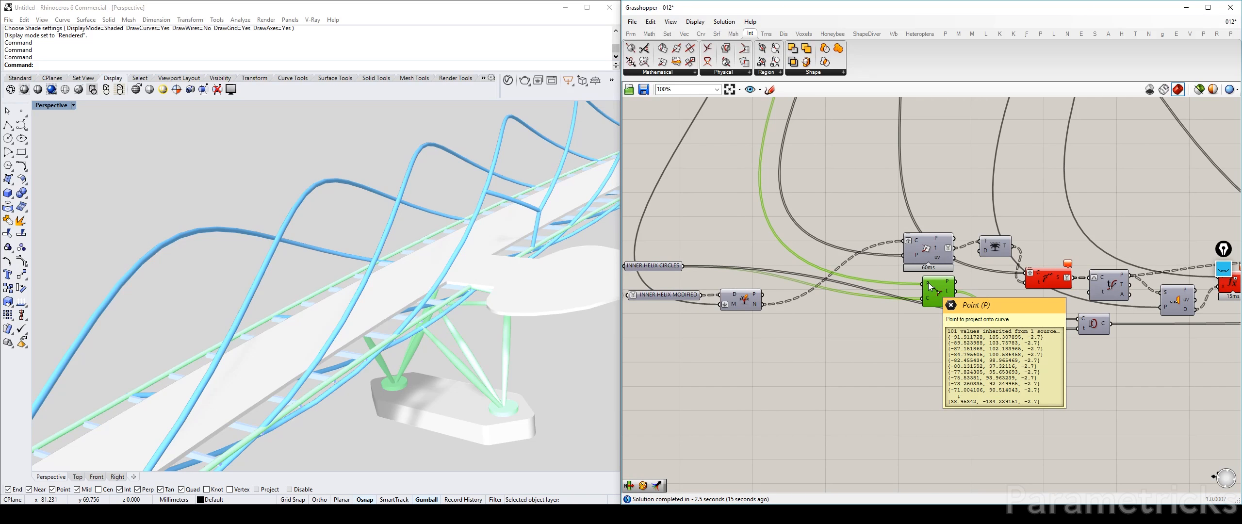
{"action": "scroll", "coordinate": [912, 232], "scroll_direction": "down", "scroll_amount": 4}
{"action": "right_click_drag", "start_coordinate": [897, 132], "coordinate": [816, 332]}
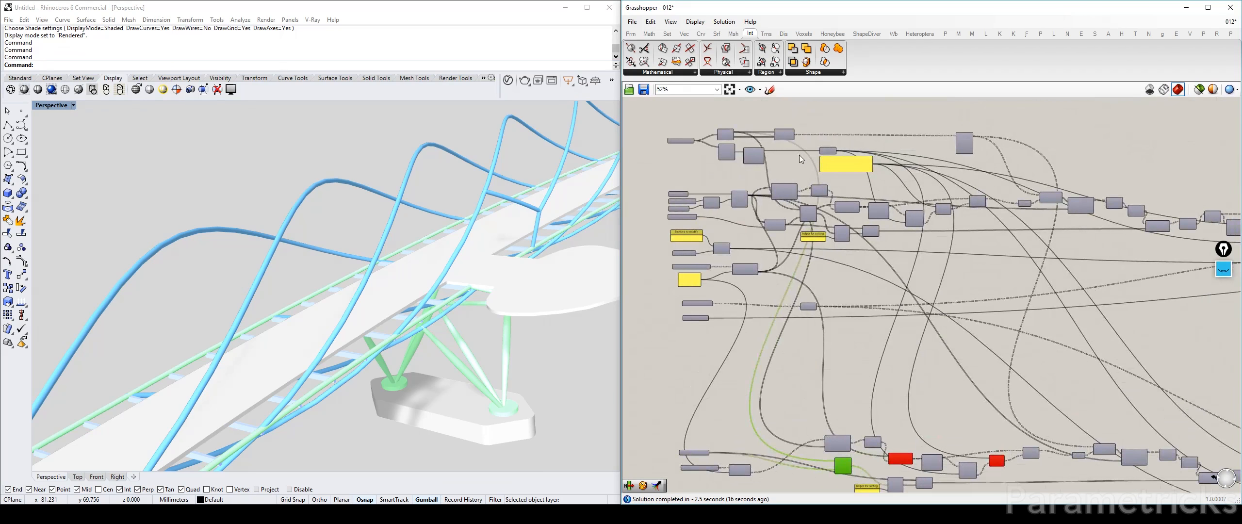
{"action": "scroll", "coordinate": [781, 135], "scroll_direction": "up", "scroll_amount": 3}
{"action": "scroll", "coordinate": [713, 132], "scroll_direction": "up", "scroll_amount": 3}
{"action": "right_click_drag", "start_coordinate": [706, 139], "coordinate": [833, 141]}
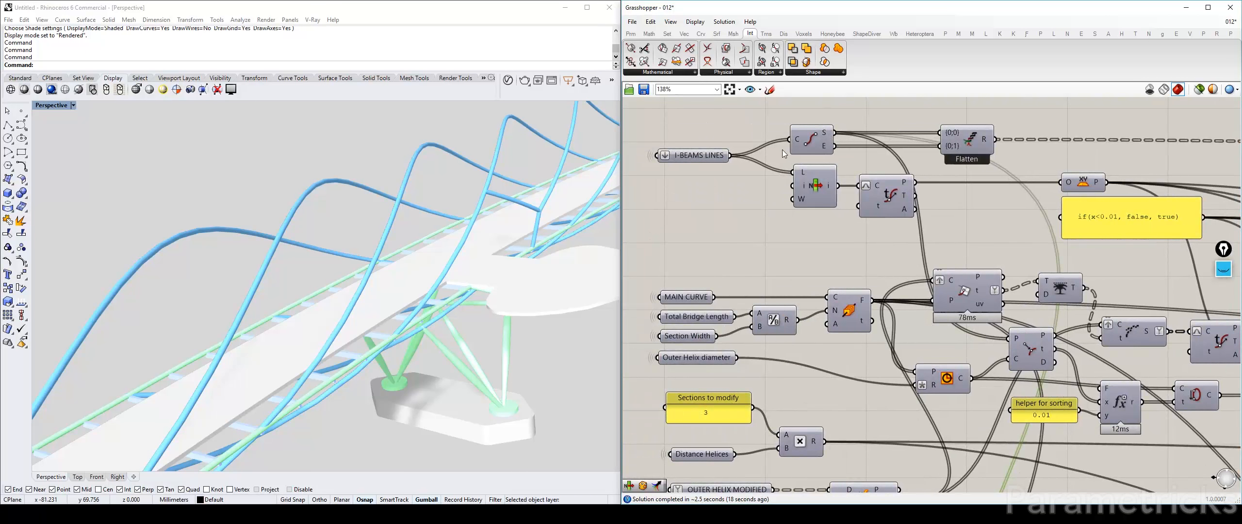
{"action": "left_click", "coordinate": [815, 141]}
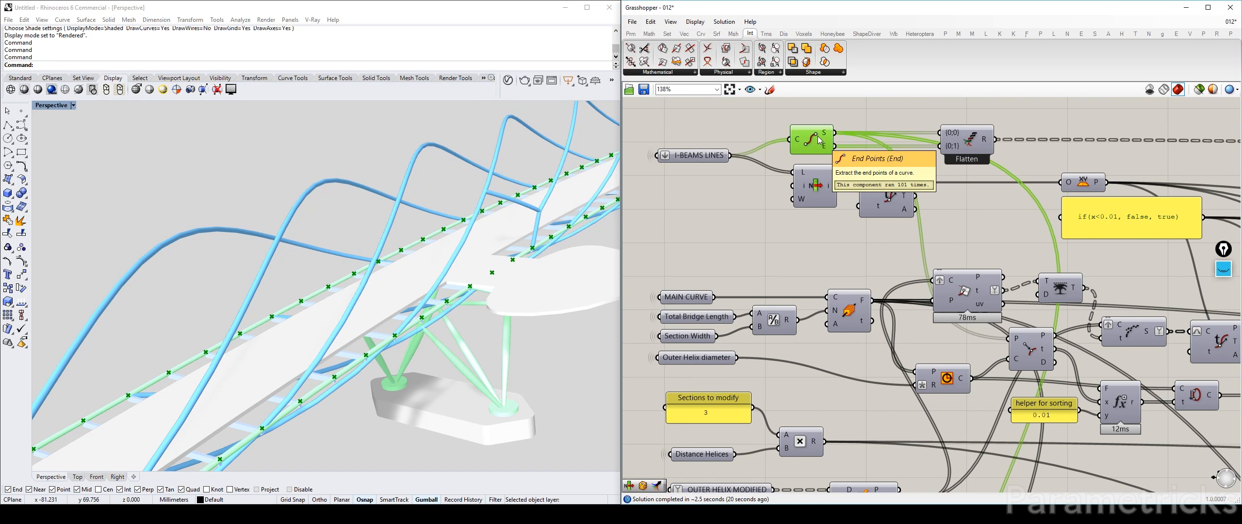
Add a Point On Curve component below the duplicated Seam component and feed it with the Seam's curve output
{"action": "scroll", "coordinate": [850, 237], "scroll_direction": "down", "scroll_amount": 4}
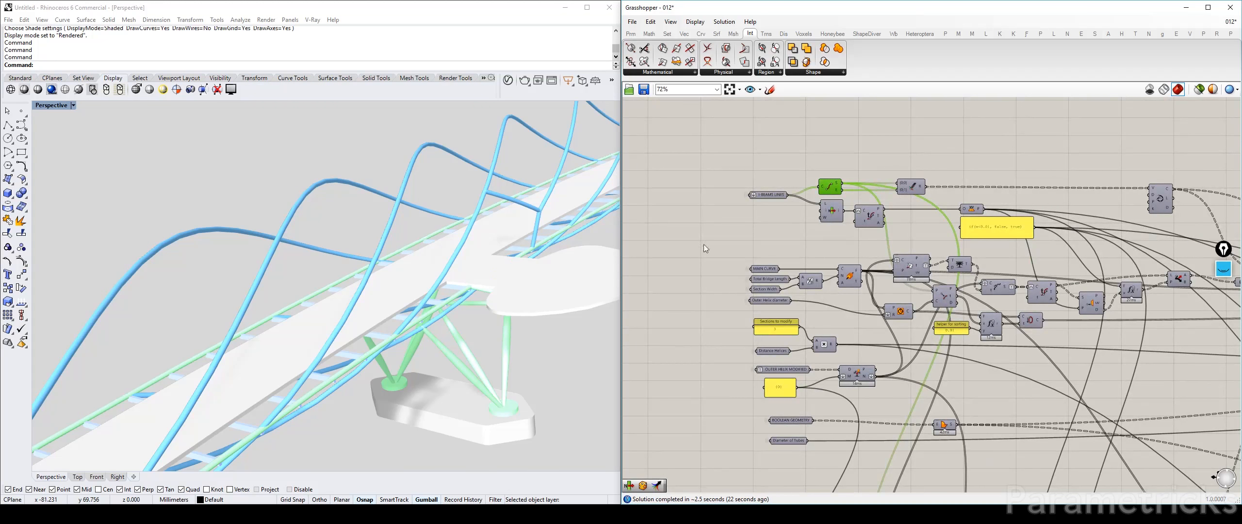
{"action": "scroll", "coordinate": [703, 245], "scroll_direction": "down", "scroll_amount": 7}
{"action": "right_click_drag", "start_coordinate": [766, 361], "coordinate": [768, 241]}
{"action": "scroll", "coordinate": [768, 241], "scroll_direction": "up", "scroll_amount": 8}
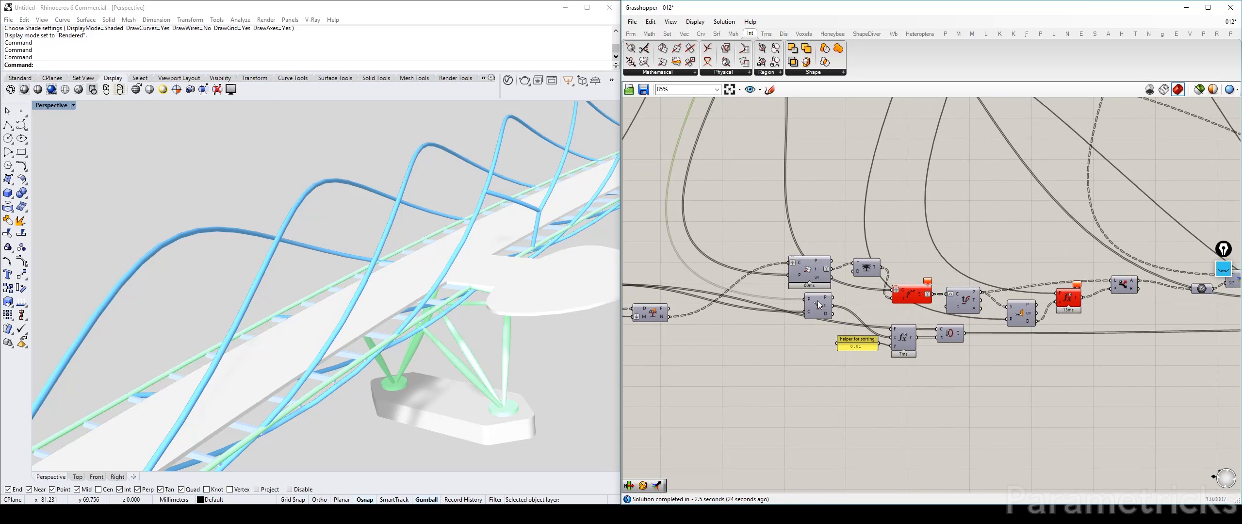
{"action": "scroll", "coordinate": [887, 344], "scroll_direction": "up", "scroll_amount": 4}
{"action": "right_click_drag", "start_coordinate": [819, 337], "coordinate": [635, 329]}
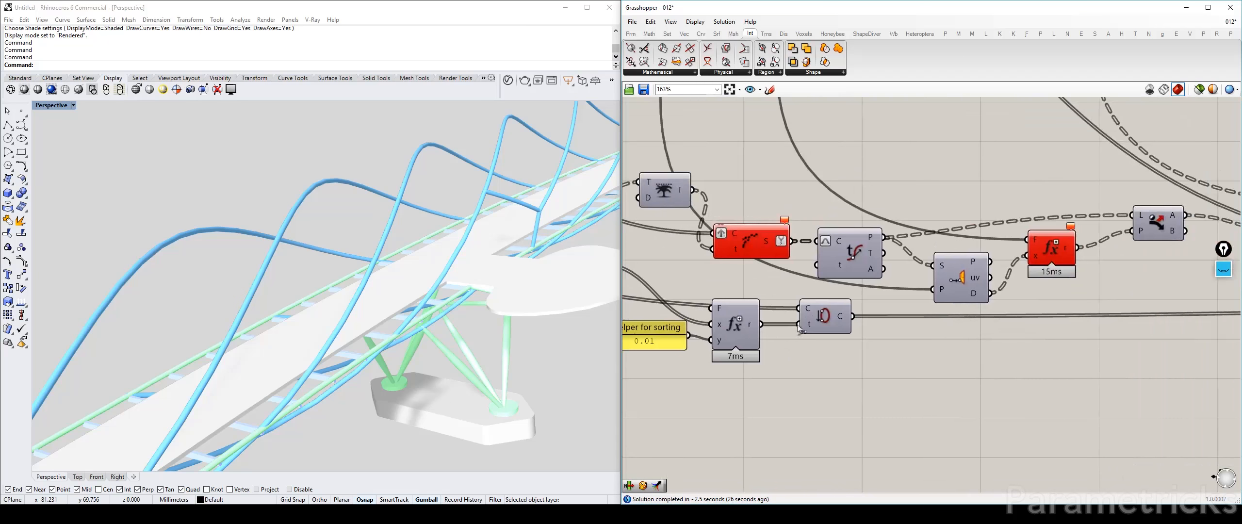
{"action": "left_click", "coordinate": [825, 318]}
{"action": "double_click", "coordinate": [879, 351]}
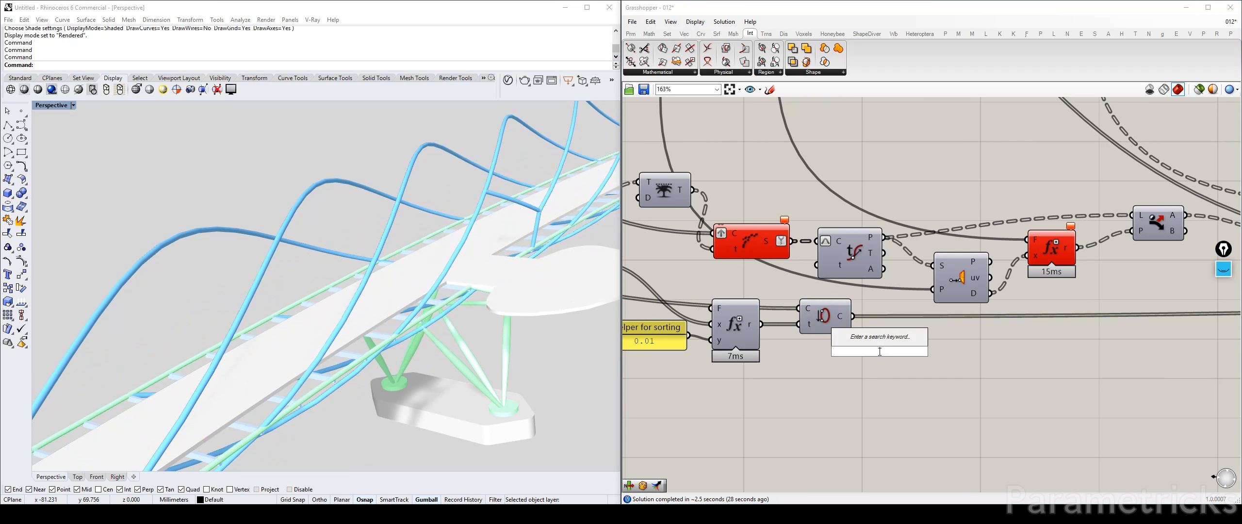
{"action": "type", "text": "point"}
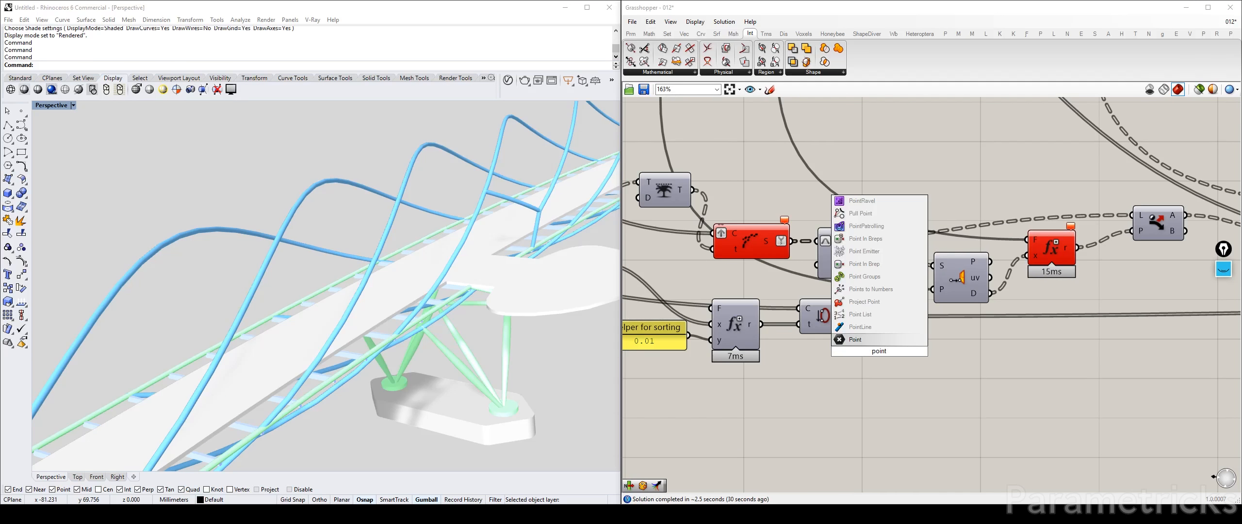
{"action": "type", "text": " on curve"}
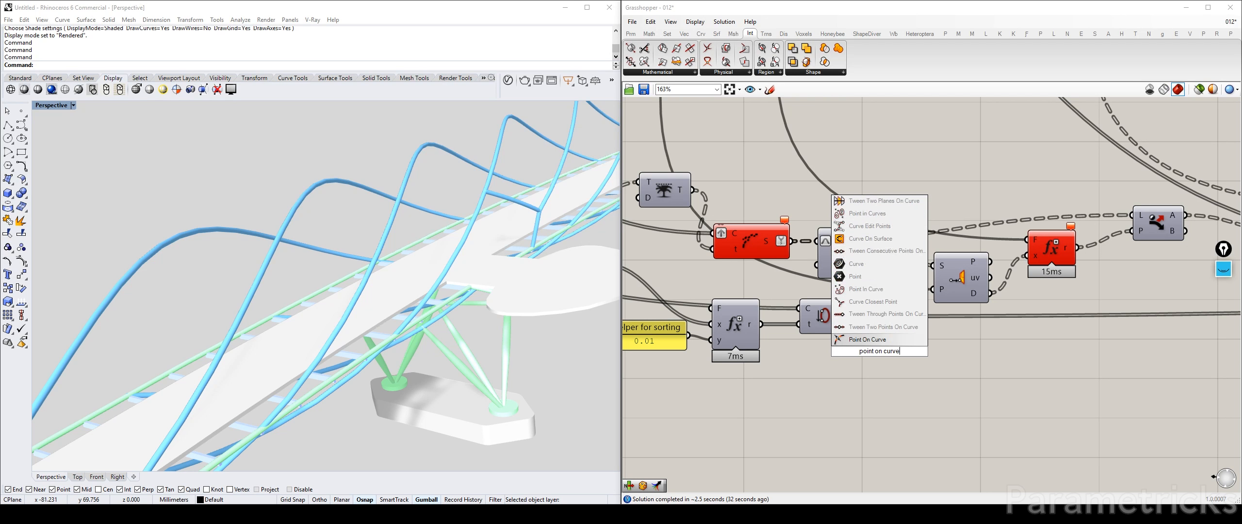
{"action": "left_click", "coordinate": [875, 341]}
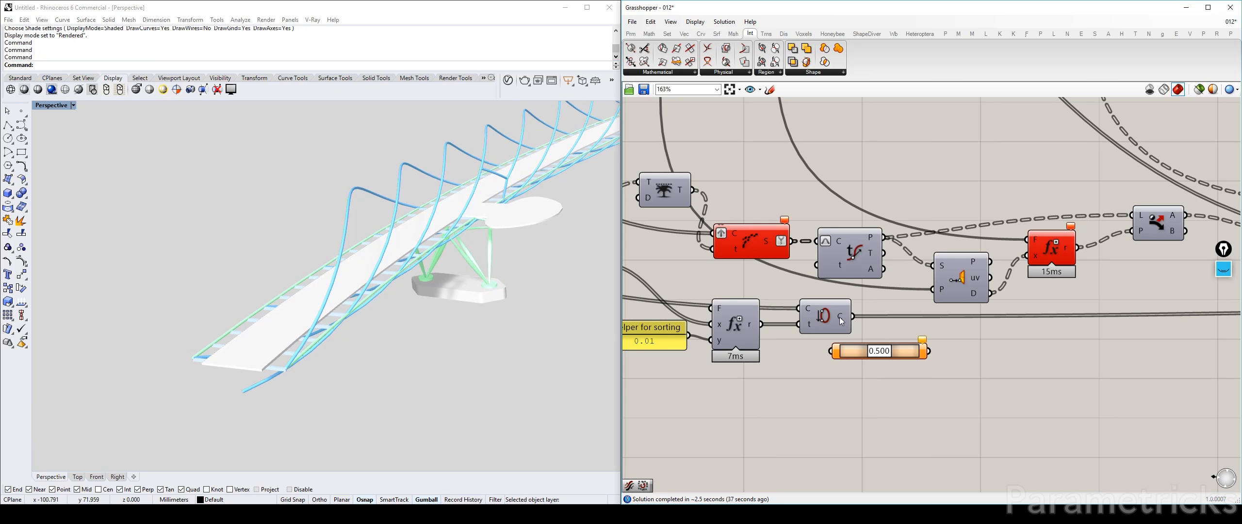
{"action": "left_click_drag", "start_coordinate": [853, 316], "coordinate": [840, 353]}
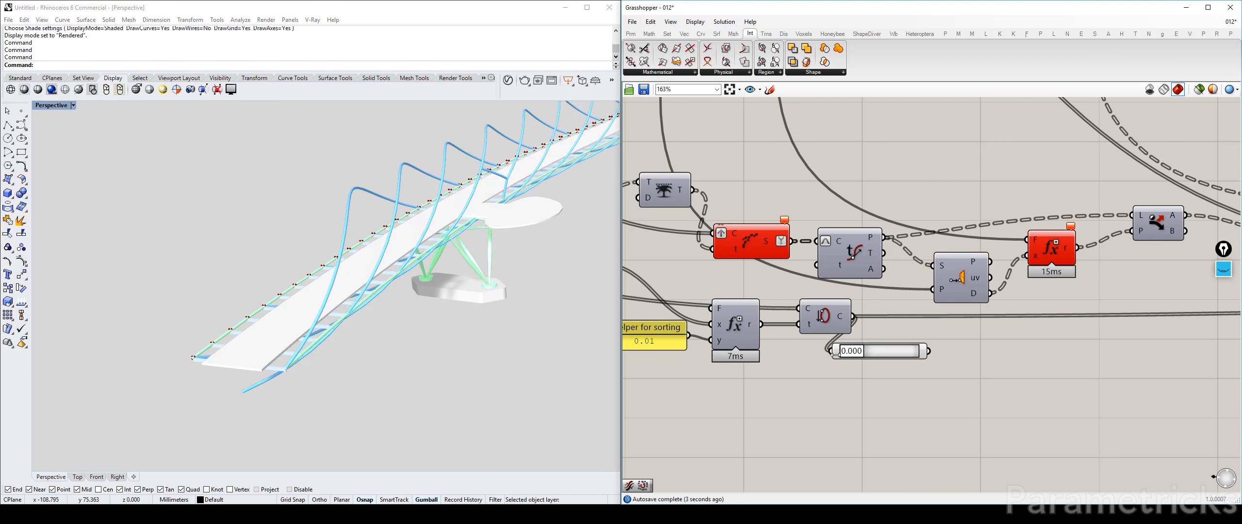
Set the Point On Curve parameter to 0.491 and move the duplicated Curve Closest Point component down beside the sorting helper
{"action": "left_click_drag", "start_coordinate": [849, 354], "coordinate": [877, 358]}
{"action": "scroll", "coordinate": [879, 357], "scroll_direction": "down", "scroll_amount": 4}
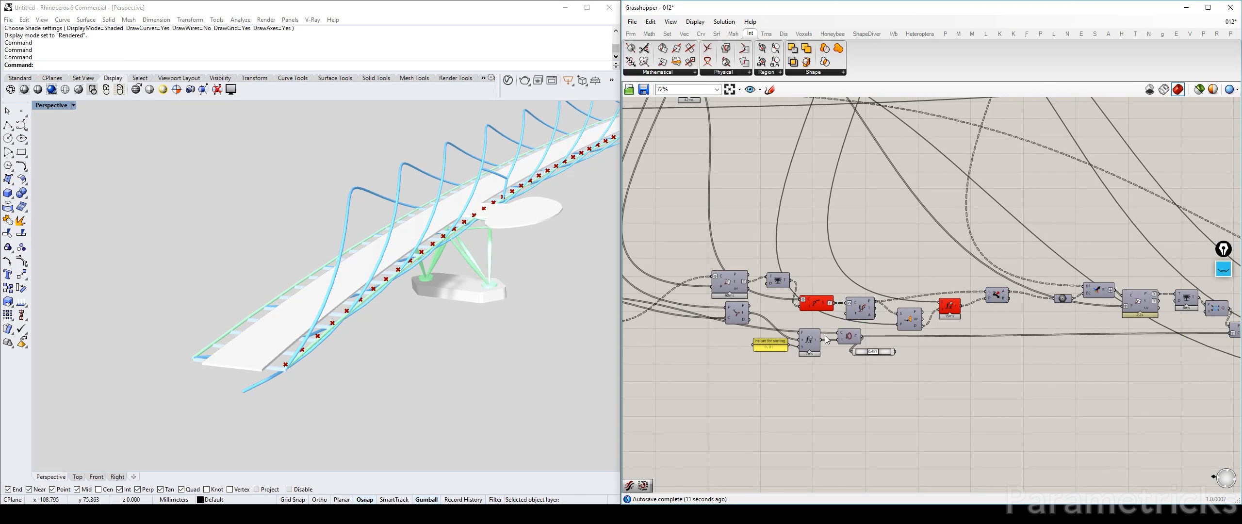
{"action": "left_click_drag", "start_coordinate": [744, 318], "coordinate": [736, 343]}
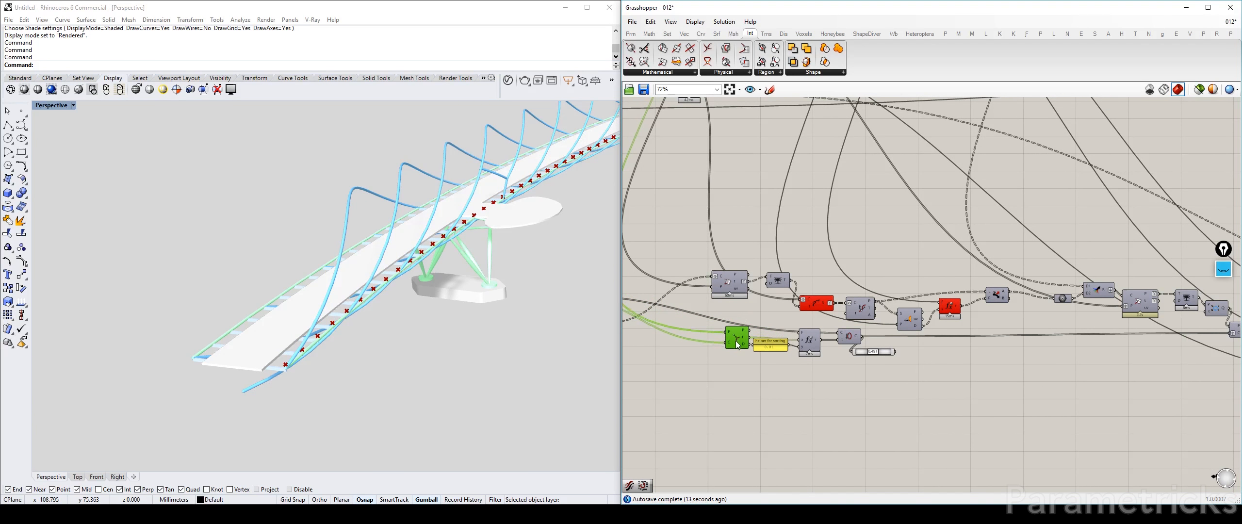
Check the end output of the I-BEAMS LINES End Points component with a temporary Geometry parameter
{"action": "scroll", "coordinate": [736, 334], "scroll_direction": "down", "scroll_amount": 4}
{"action": "right_click_drag", "start_coordinate": [735, 334], "coordinate": [819, 456]}
{"action": "scroll", "coordinate": [756, 219], "scroll_direction": "up", "scroll_amount": 3}
{"action": "scroll", "coordinate": [757, 219], "scroll_direction": "up", "scroll_amount": 3}
{"action": "right_click_drag", "start_coordinate": [757, 220], "coordinate": [780, 273]}
{"action": "double_click", "coordinate": [789, 163]}
{"action": "type", "text": "geo"}
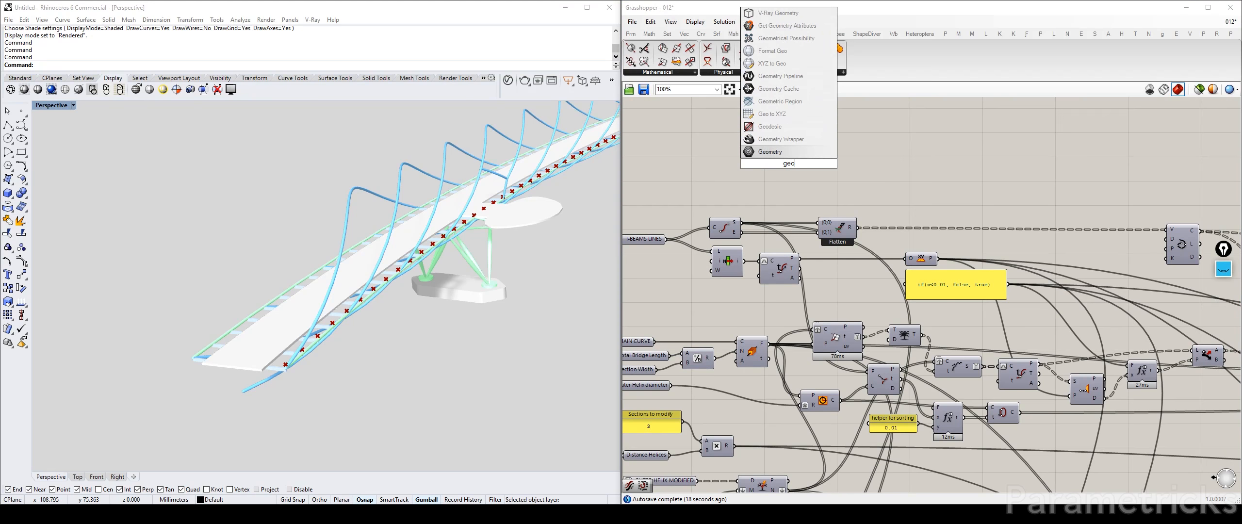
{"action": "key", "text": "Return"}
{"action": "left_click_drag", "start_coordinate": [742, 233], "coordinate": [801, 147]}
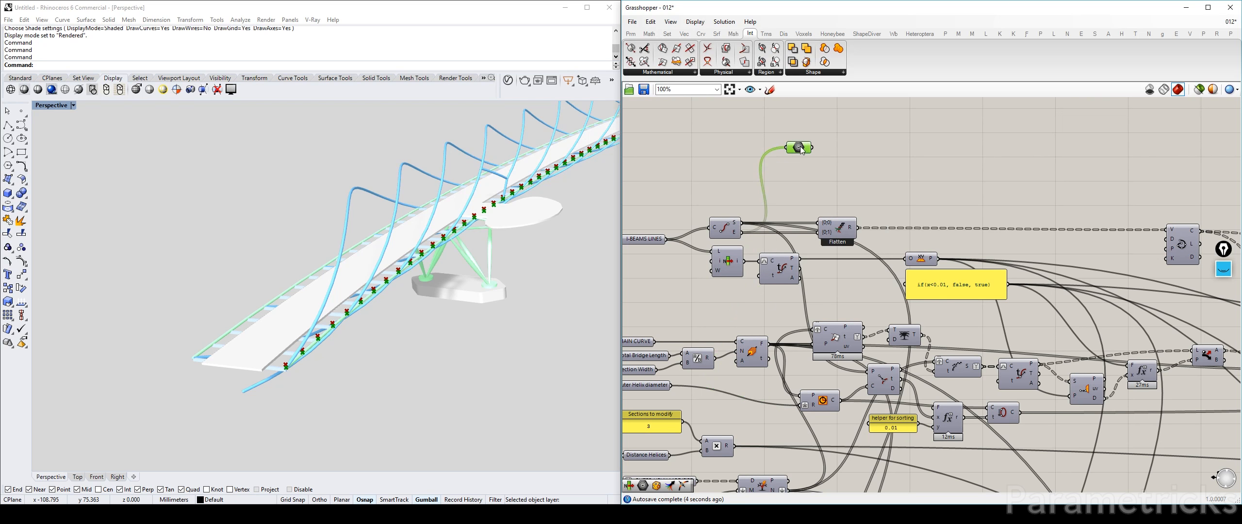
{"action": "key", "text": "Delete"}
Add a Point parameter fed by the End Points component's end output and place it near the duplicated inner-helix components
{"action": "double_click", "coordinate": [830, 130]}
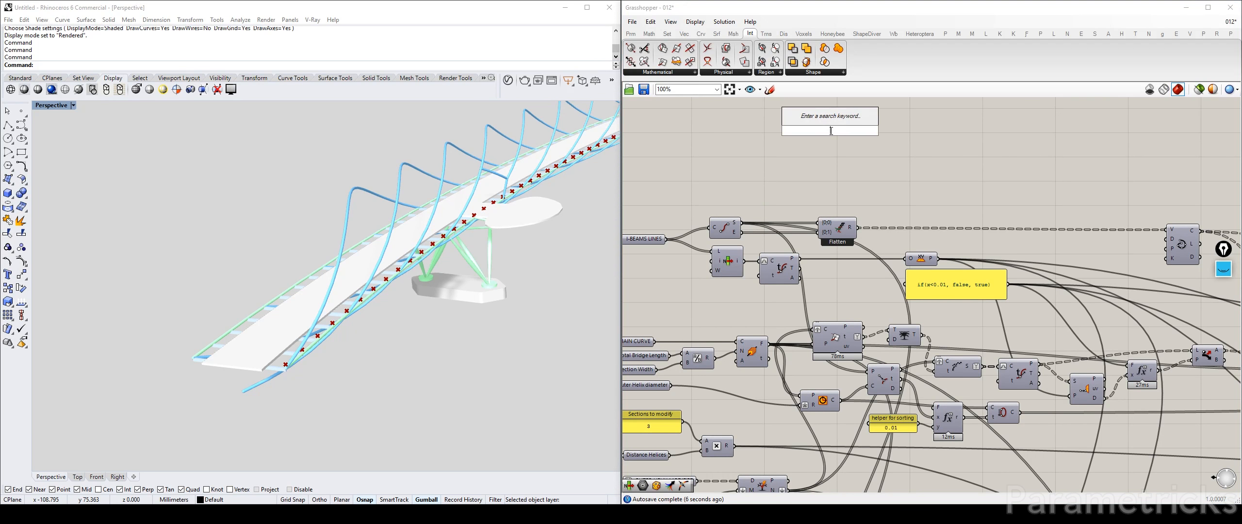
{"action": "type", "text": "point"}
{"action": "key", "text": "Return"}
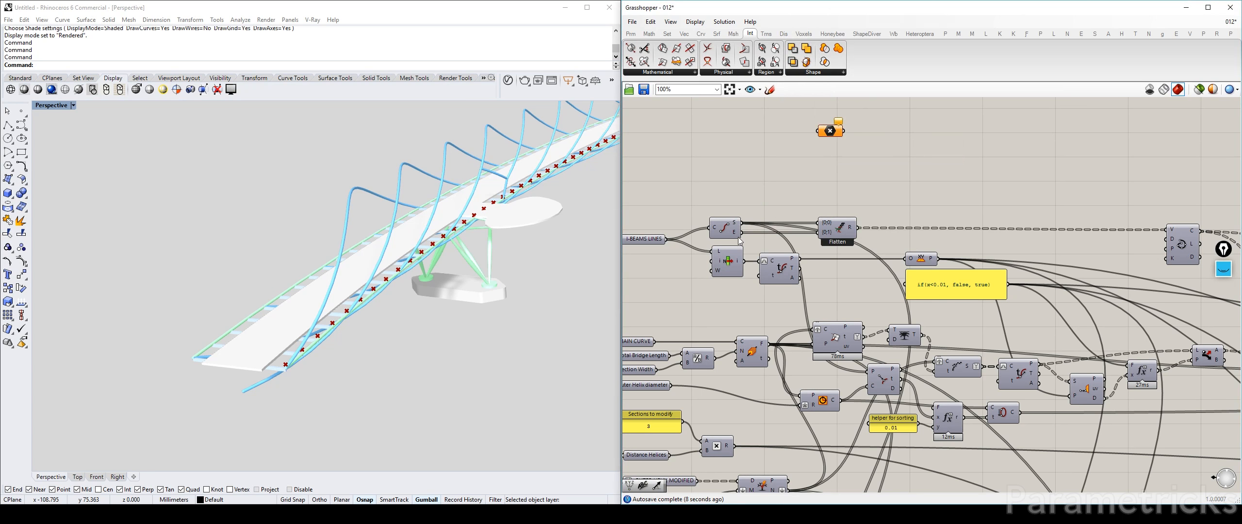
{"action": "left_click_drag", "start_coordinate": [740, 233], "coordinate": [833, 419]}
{"action": "left_click", "coordinate": [833, 132]}
{"action": "scroll", "coordinate": [834, 206], "scroll_direction": "down", "scroll_amount": 5}
{"action": "scroll", "coordinate": [832, 420], "scroll_direction": "up", "scroll_amount": 8}
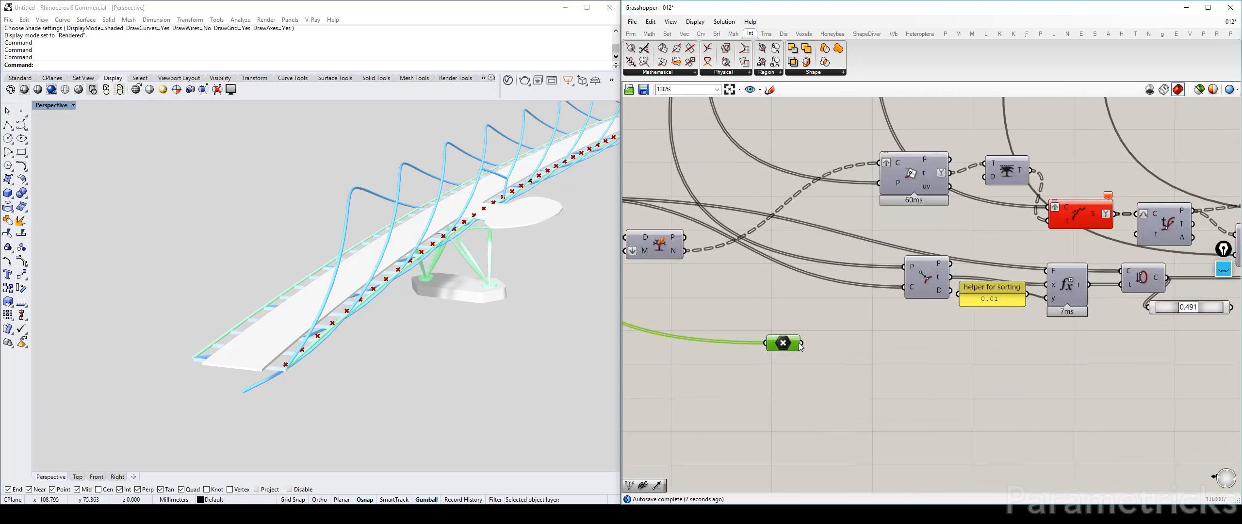
Replace the duplicated Curve Closest Point's point input with the new Point parameter and place that parameter below the Split Tree
{"action": "left_click_drag", "start_coordinate": [802, 343], "coordinate": [903, 266]}
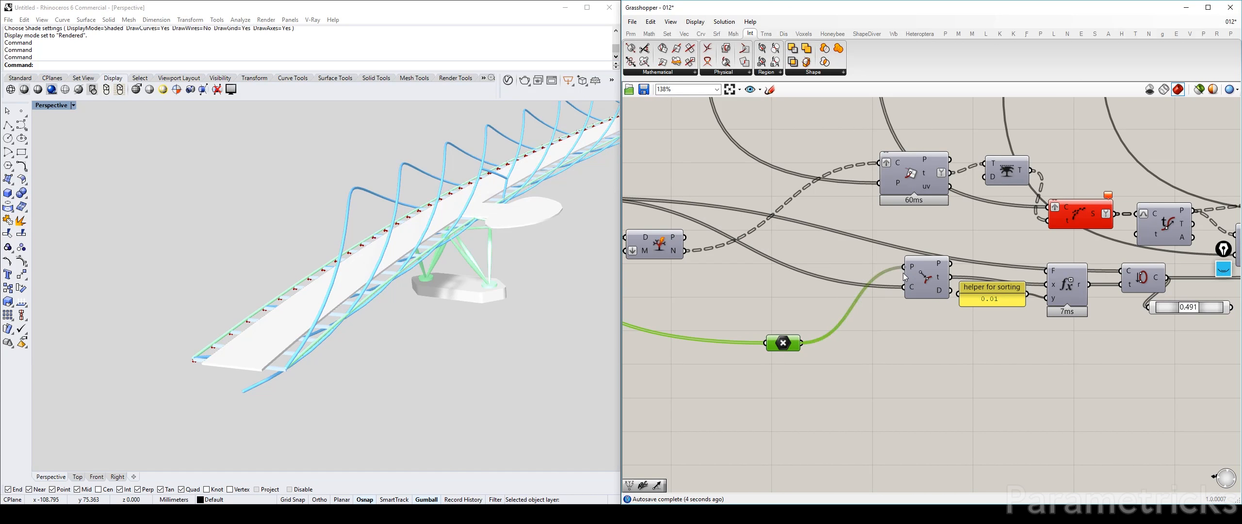
{"action": "left_click_drag", "start_coordinate": [768, 346], "coordinate": [659, 280]}
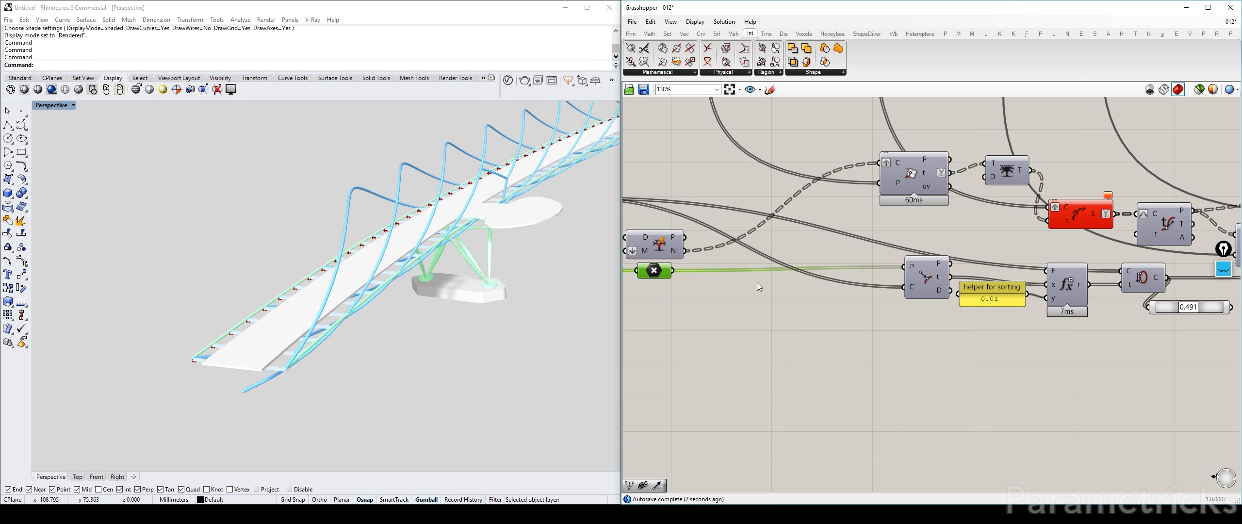
{"action": "right_click_drag", "start_coordinate": [915, 288], "coordinate": [756, 283]}
Set the Point On Curve parameter to 0.000 and inspect the duplicated Seam component's circles against the bridge beams
{"action": "scroll", "coordinate": [772, 286], "scroll_direction": "down", "scroll_amount": 4}
{"action": "scroll", "coordinate": [842, 283], "scroll_direction": "up", "scroll_amount": 4}
{"action": "scroll", "coordinate": [823, 285], "scroll_direction": "up", "scroll_amount": 3}
{"action": "left_click", "coordinate": [855, 275]}
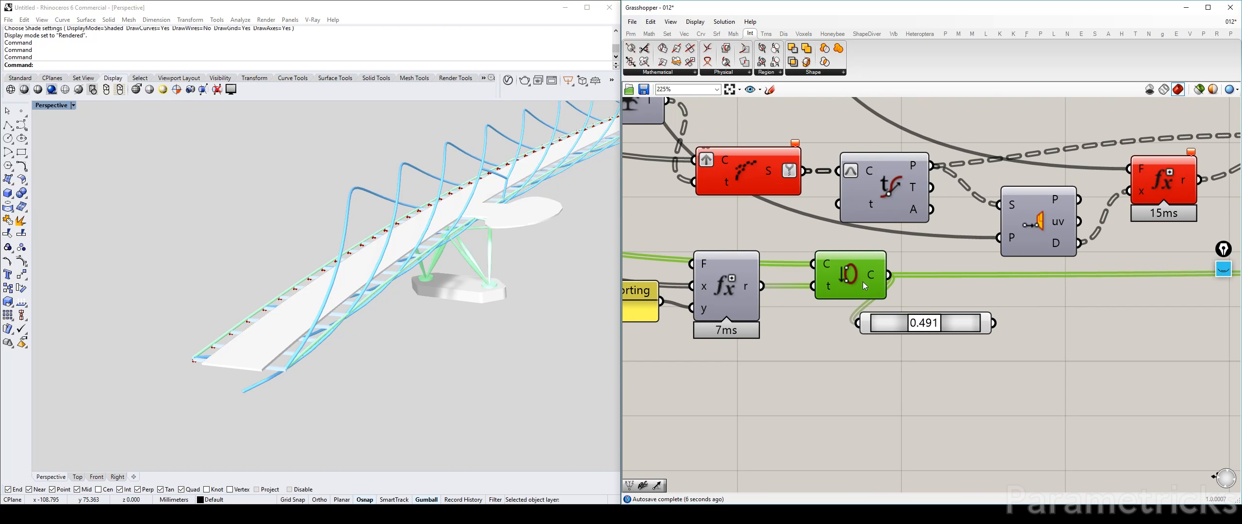
{"action": "scroll", "coordinate": [336, 372], "scroll_direction": "up", "scroll_amount": 6}
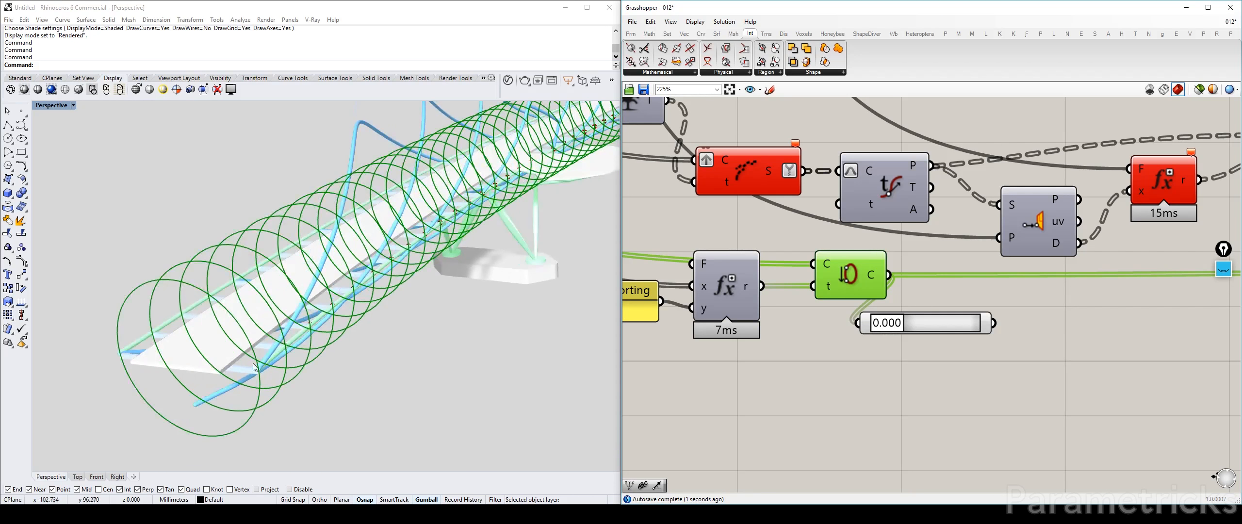
{"action": "scroll", "coordinate": [844, 300], "scroll_direction": "down", "scroll_amount": 3}
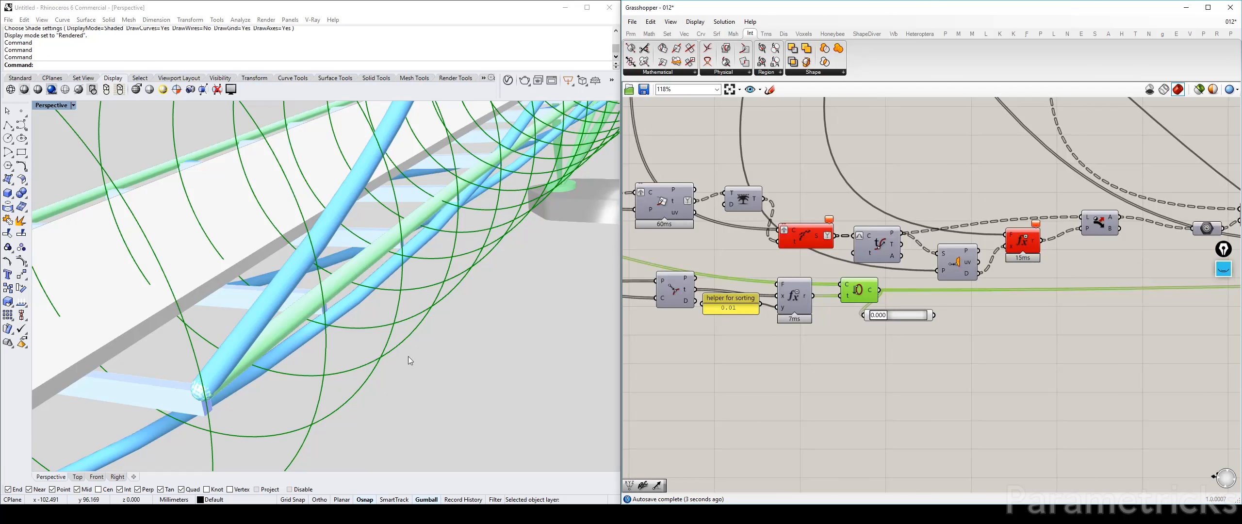
{"action": "scroll", "coordinate": [754, 297], "scroll_direction": "up", "scroll_amount": 3}
{"action": "left_click", "coordinate": [724, 359]}
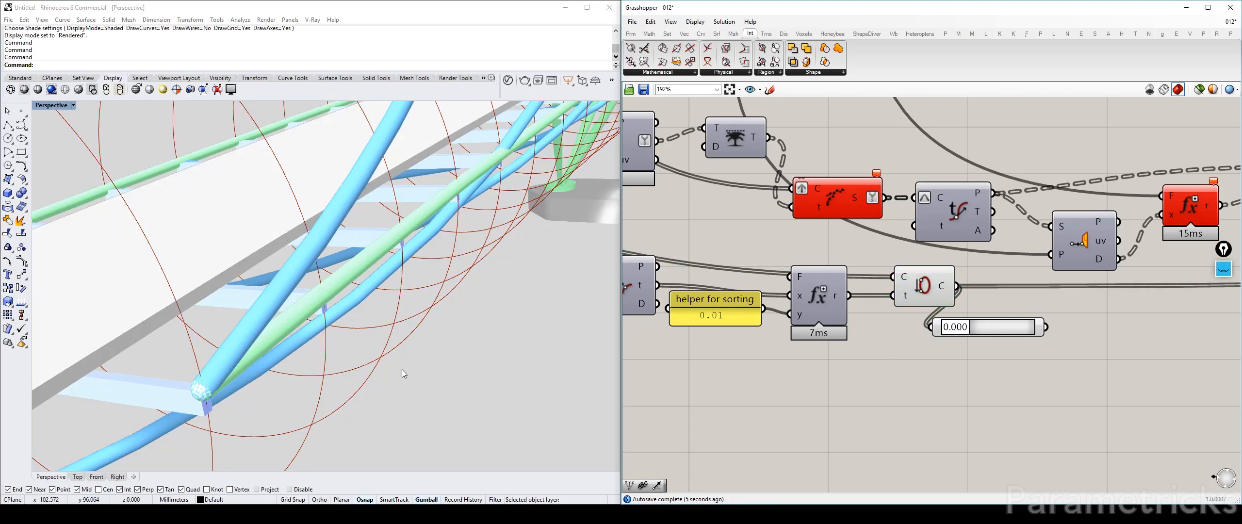
Move the sorting helper panel beside the duplicated Evaluate component and set the Point On Curve parameter to 0.007 to check the seam
{"action": "scroll", "coordinate": [402, 369], "scroll_direction": "down", "scroll_amount": 2}
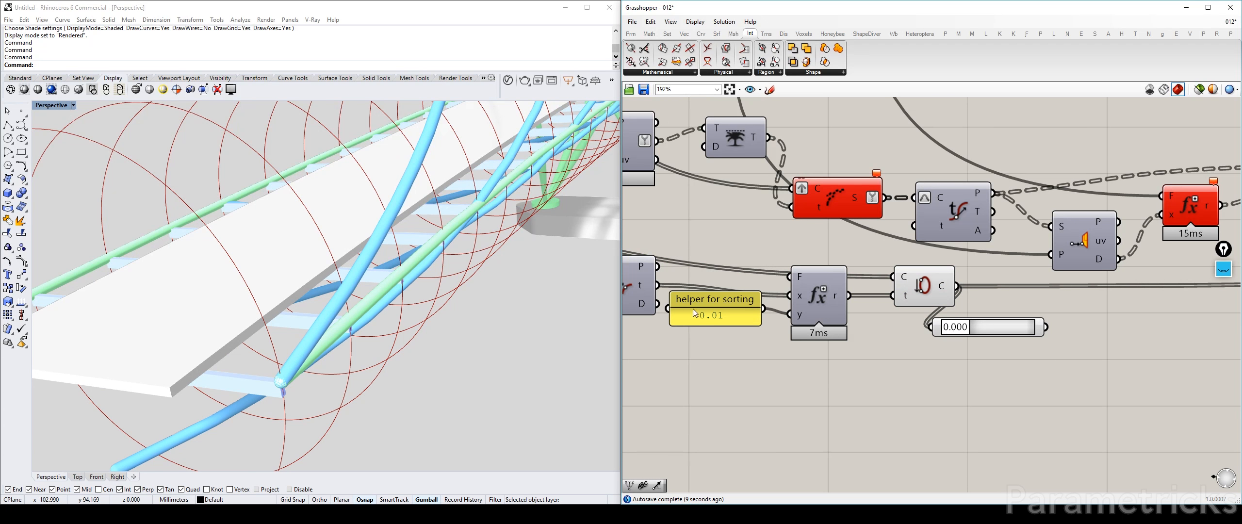
{"action": "left_click_drag", "start_coordinate": [695, 313], "coordinate": [701, 331]}
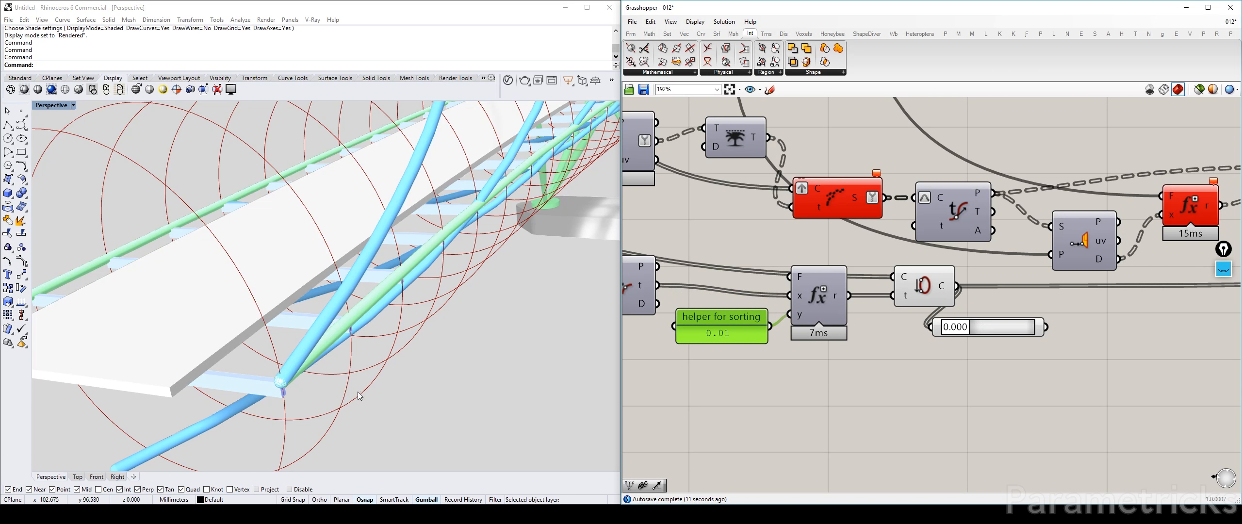
{"action": "right_click_drag", "start_coordinate": [291, 345], "coordinate": [388, 324], "text": "shift"}
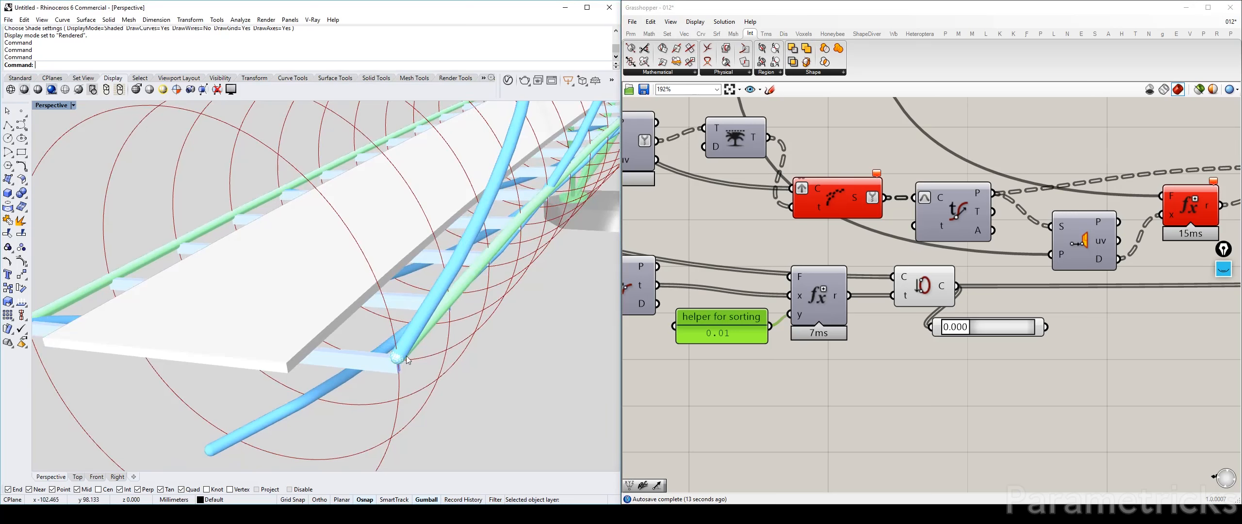
{"action": "left_click_drag", "start_coordinate": [951, 332], "coordinate": [952, 332]}
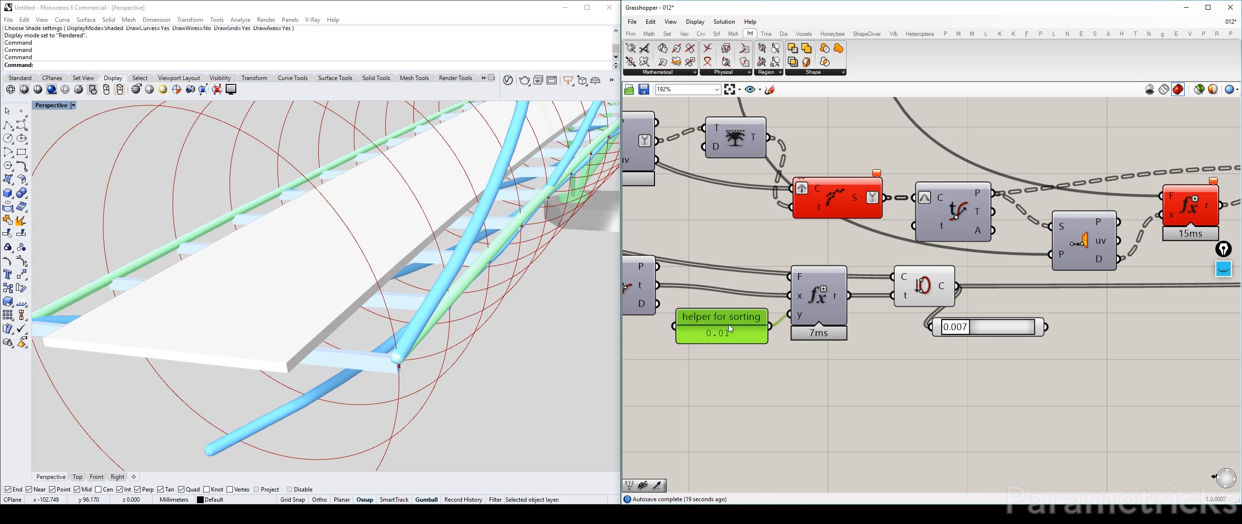
Edit the formula expression of the duplicated Evaluate component's F input and commit the changes
{"action": "left_click", "coordinate": [809, 280]}
{"action": "right_click", "coordinate": [809, 280]}
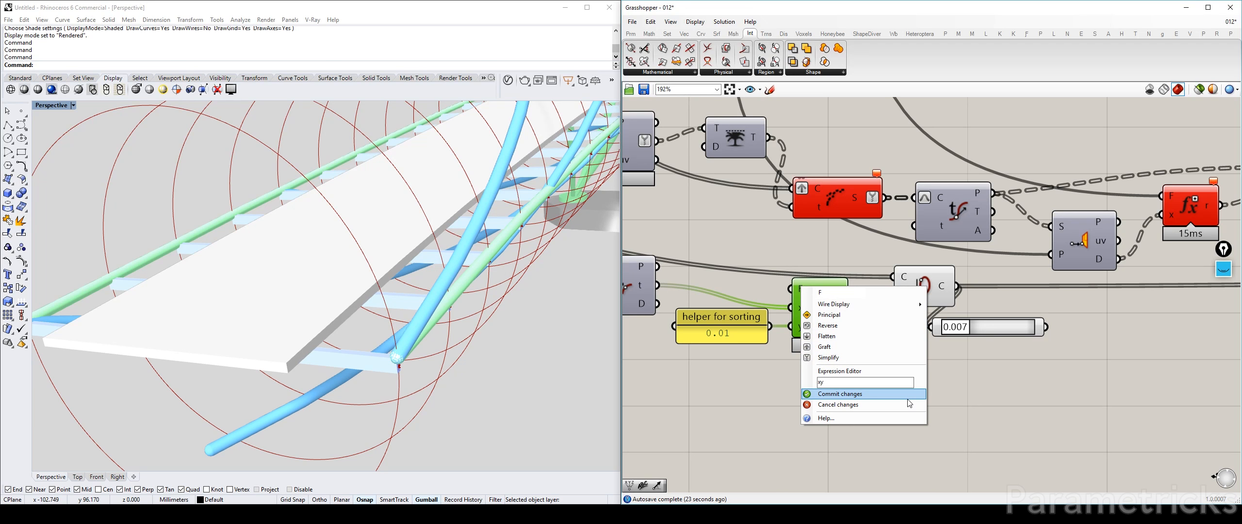
{"action": "left_click", "coordinate": [898, 394]}
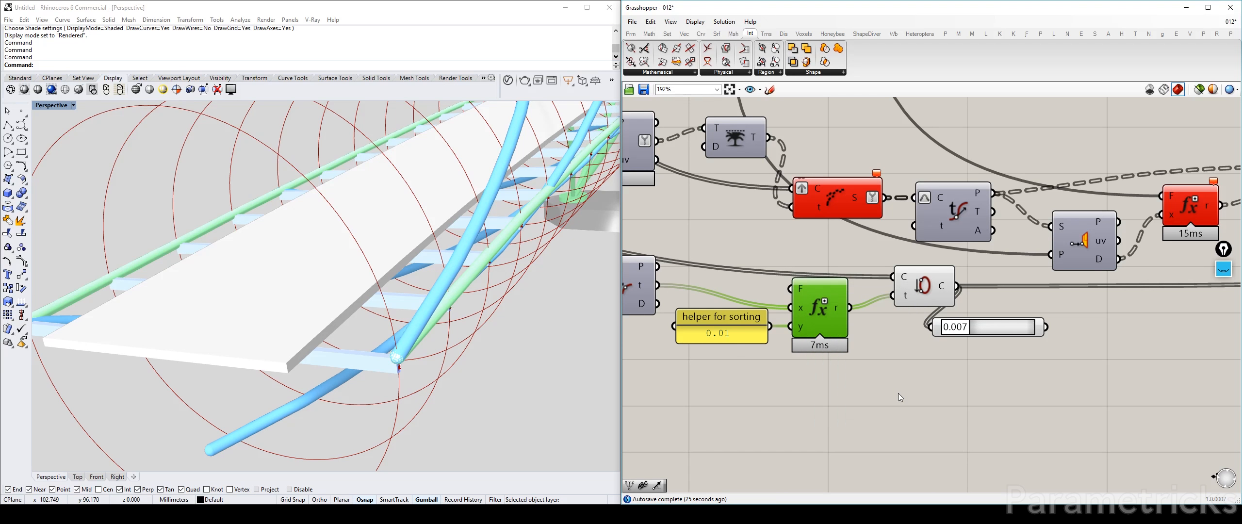
Delete the Point On Curve parameter and hide the preview of the duplicated Seam component
{"action": "left_click", "coordinate": [992, 326]}
{"action": "key", "text": "Delete"}
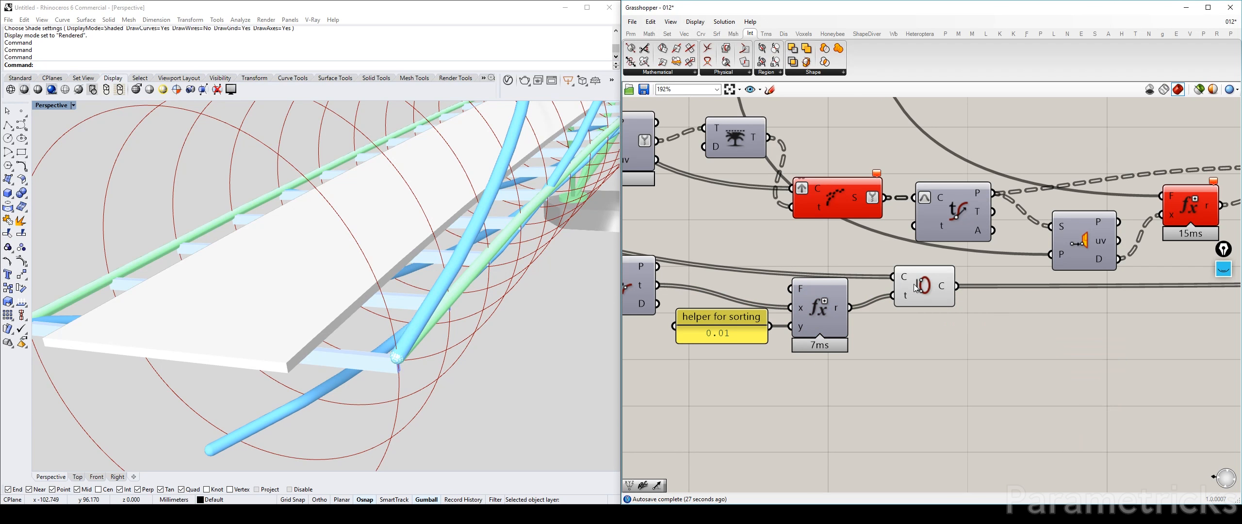
{"action": "left_click", "coordinate": [910, 292]}
{"action": "scroll", "coordinate": [912, 289], "scroll_direction": "down", "scroll_amount": 3}
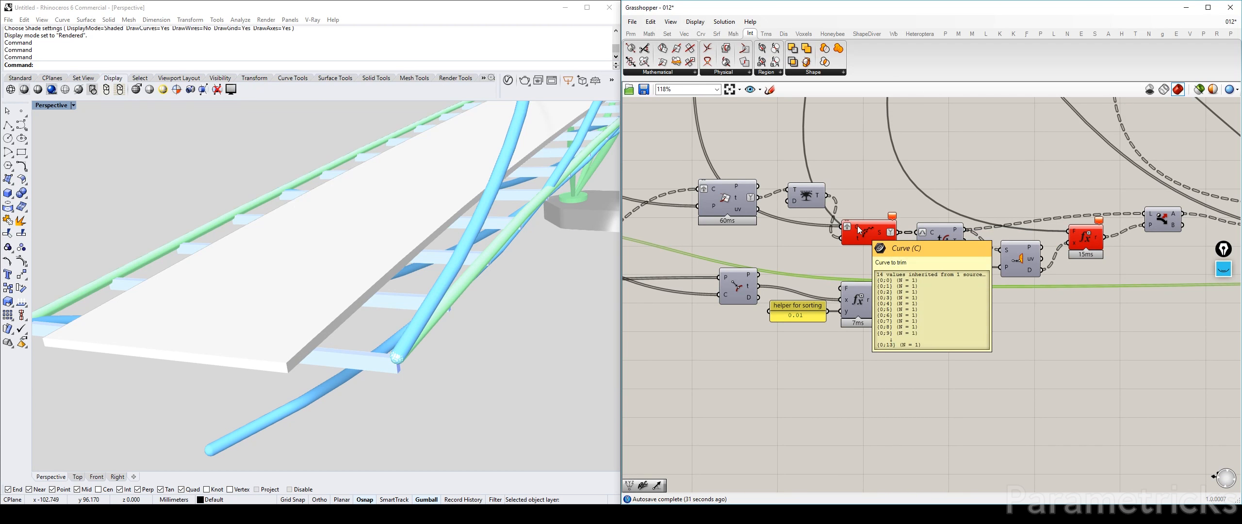
Trace the duplicated inner-helix components downstream and examine the two-input Merge component's curves against the bridge
{"action": "scroll", "coordinate": [909, 244], "scroll_direction": "down", "scroll_amount": 4}
{"action": "scroll", "coordinate": [668, 237], "scroll_direction": "up", "scroll_amount": 3}
{"action": "left_click_drag", "start_coordinate": [743, 270], "coordinate": [999, 244]}
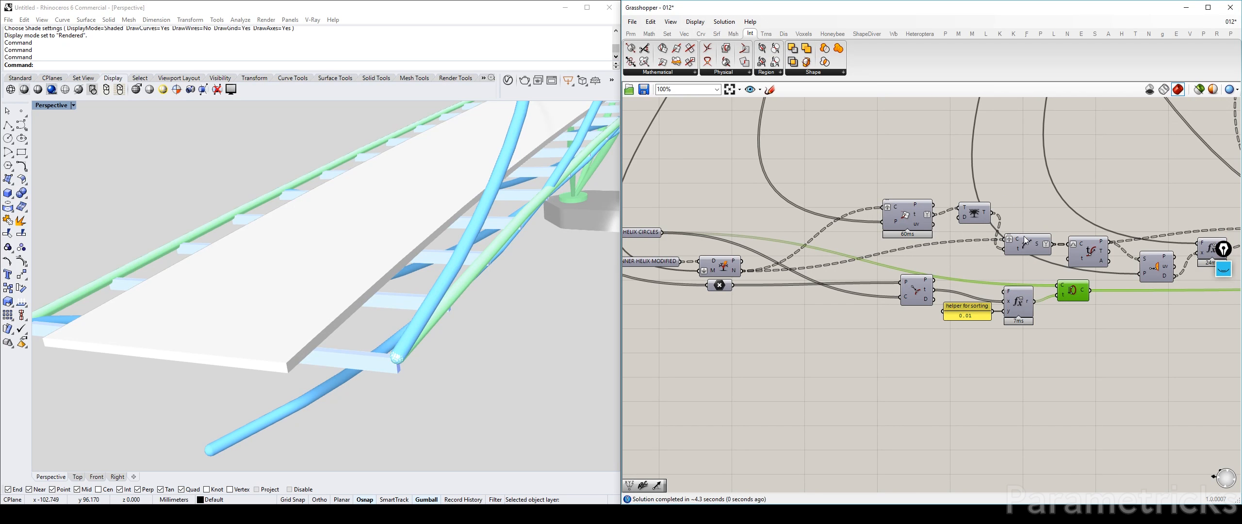
{"action": "right_click_drag", "start_coordinate": [1161, 220], "coordinate": [817, 233]}
{"action": "right_click_drag", "start_coordinate": [1044, 240], "coordinate": [844, 238]}
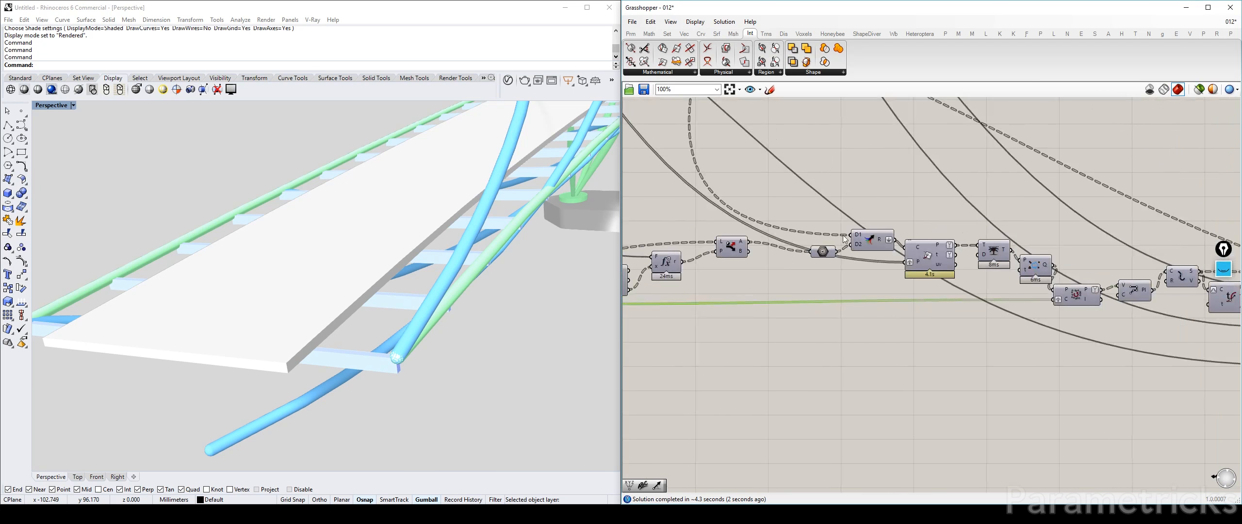
{"action": "left_click", "coordinate": [869, 243]}
{"action": "scroll", "coordinate": [447, 282], "scroll_direction": "down", "scroll_amount": 10}
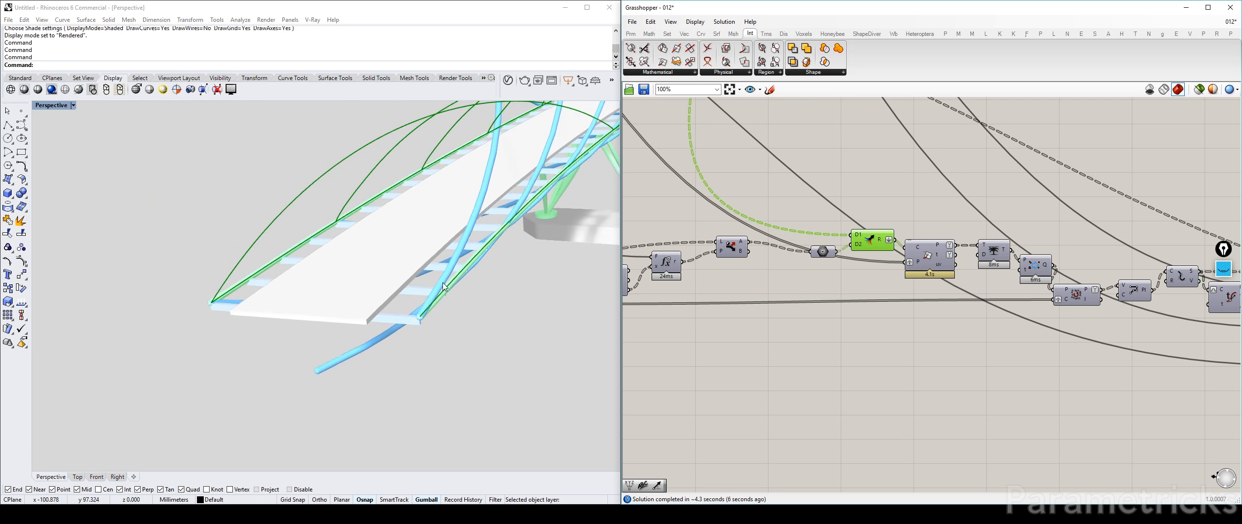
{"action": "right_click_drag", "start_coordinate": [447, 282], "coordinate": [475, 287]}
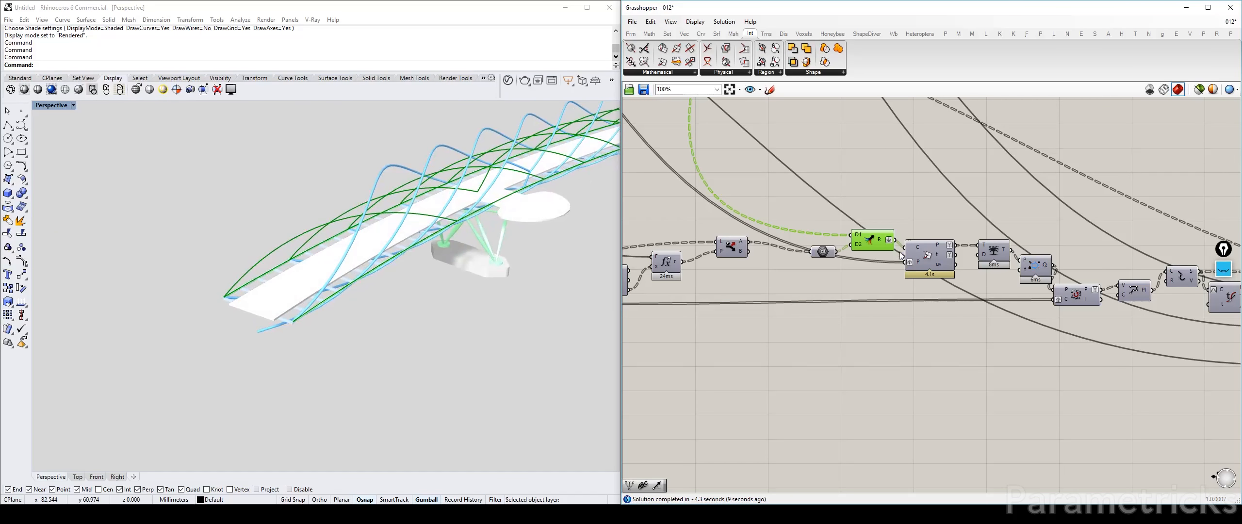
Show the preview of the final duplicated Merge component and examine its rods on the bridge
{"action": "scroll", "coordinate": [750, 233], "scroll_direction": "down", "scroll_amount": 4}
{"action": "scroll", "coordinate": [941, 265], "scroll_direction": "up", "scroll_amount": 4}
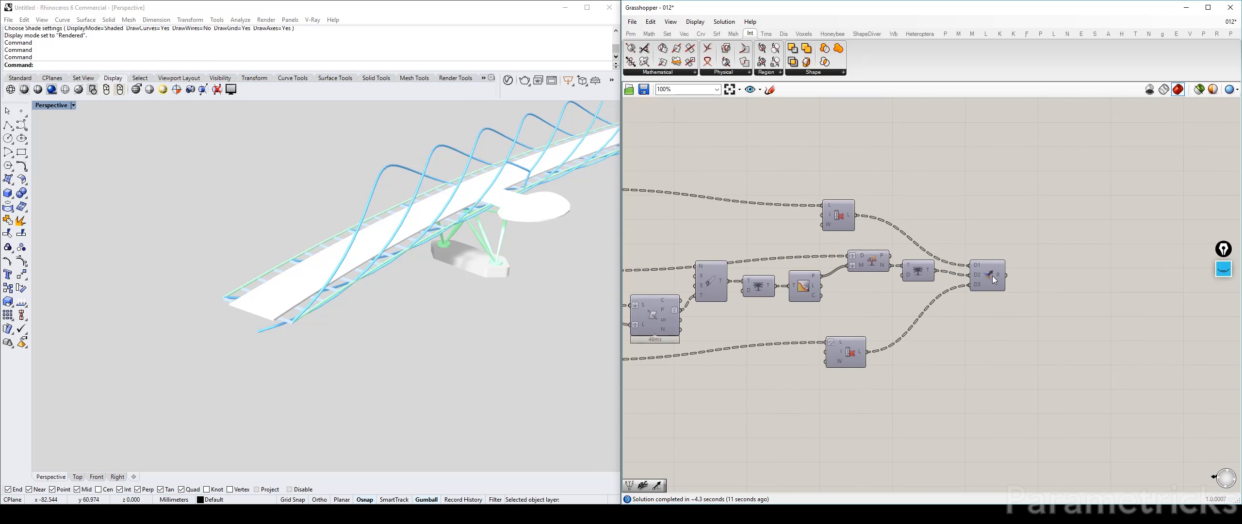
{"action": "left_click", "coordinate": [987, 275]}
{"action": "left_click", "coordinate": [909, 188]}
{"action": "right_click_drag", "start_coordinate": [443, 222], "coordinate": [480, 214]}
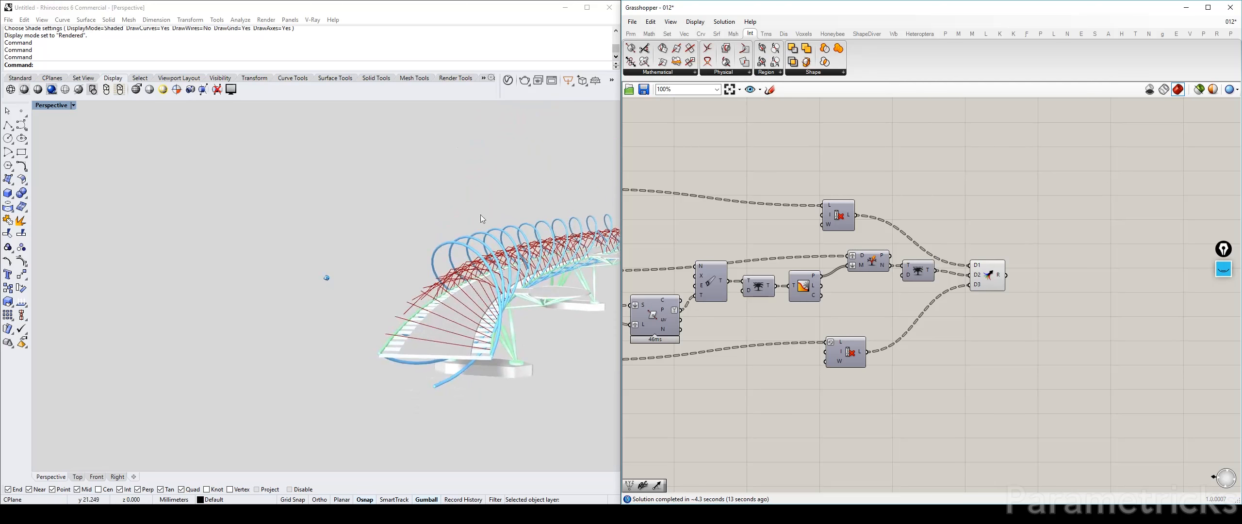
Hide the outer helix's coloured preview in the blue group and show the inner helix's in the red group
{"action": "scroll", "coordinate": [872, 233], "scroll_direction": "down", "scroll_amount": 10}
{"action": "scroll", "coordinate": [929, 209], "scroll_direction": "up", "scroll_amount": 8}
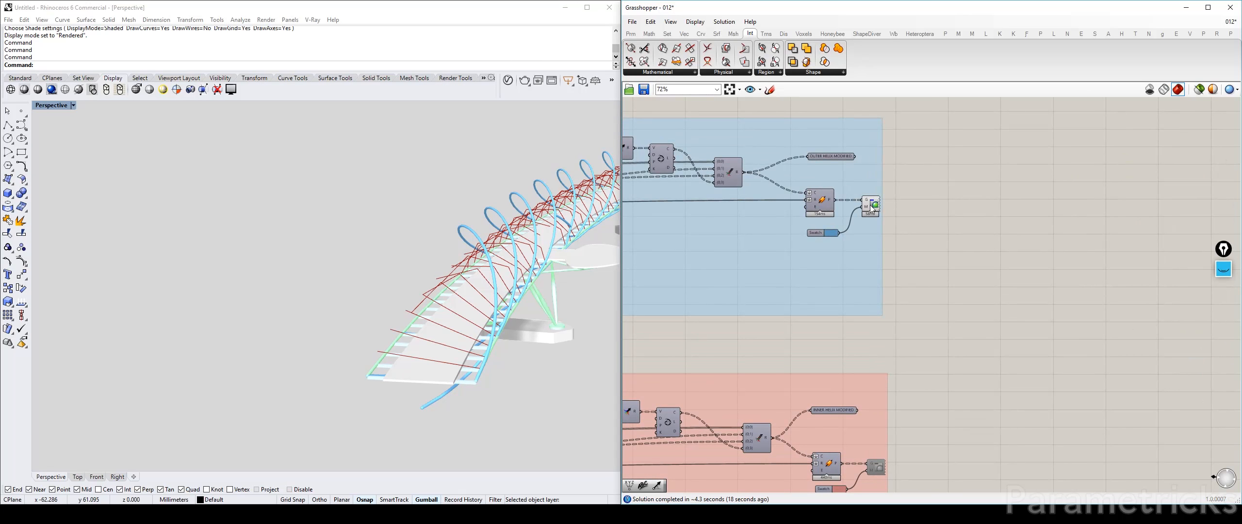
{"action": "left_click", "coordinate": [870, 204]}
{"action": "middle_click", "coordinate": [870, 205]}
{"action": "left_click", "coordinate": [908, 213]}
{"action": "right_click_drag", "start_coordinate": [940, 278], "coordinate": [937, 170]}
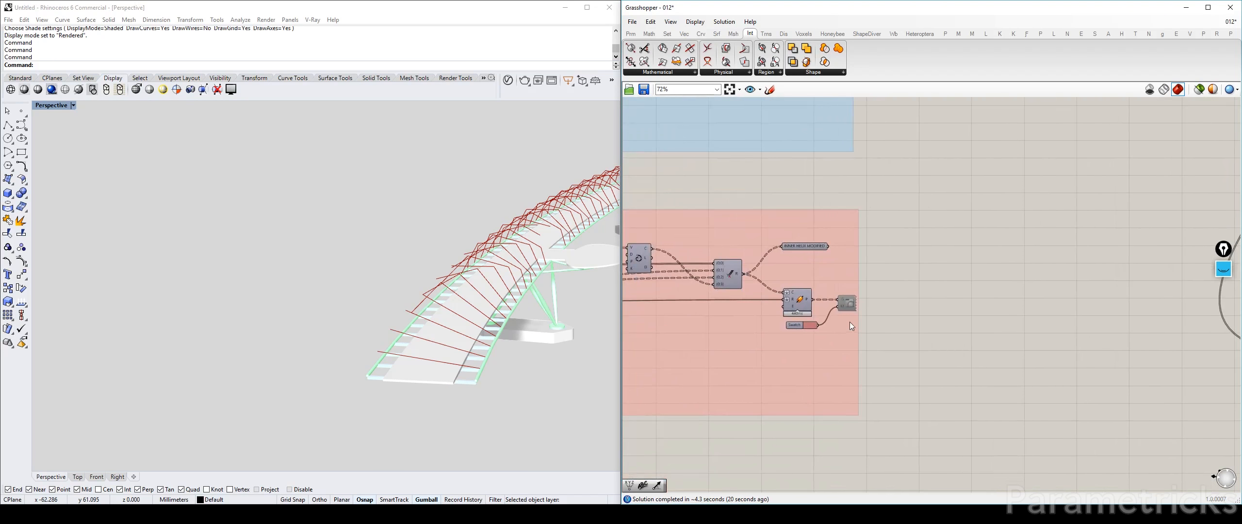
{"action": "middle_click", "coordinate": [853, 303]}
{"action": "left_click", "coordinate": [877, 303]}
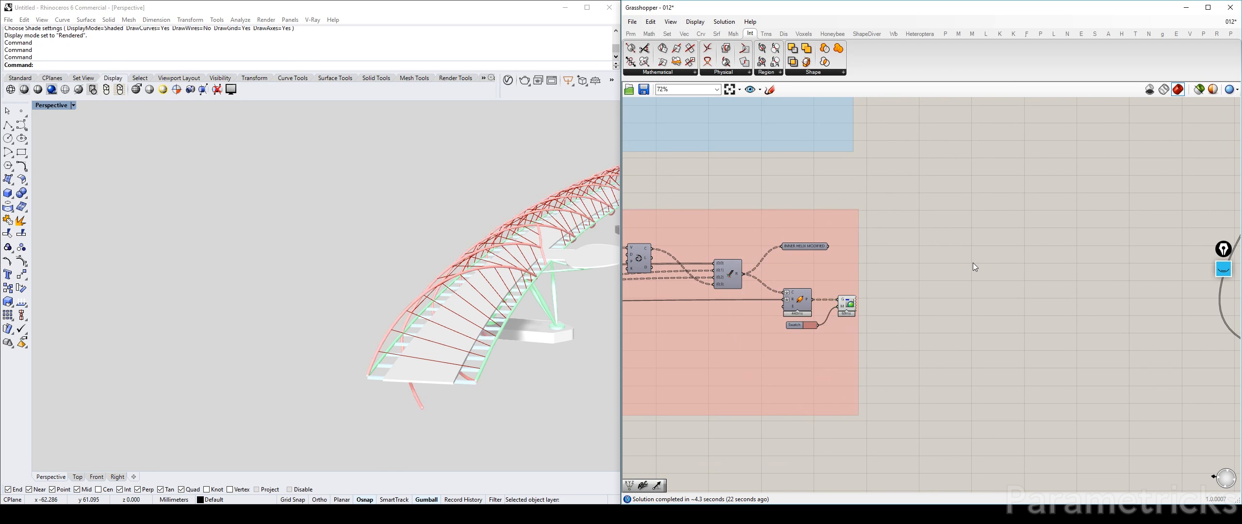
Hide the final duplicated Merge component's preview and show that of the upper Cull Index component feeding it
{"action": "scroll", "coordinate": [965, 267], "scroll_direction": "down", "scroll_amount": 4}
{"action": "right_click_drag", "start_coordinate": [1053, 276], "coordinate": [760, 246]}
{"action": "scroll", "coordinate": [760, 247], "scroll_direction": "down", "scroll_amount": 4}
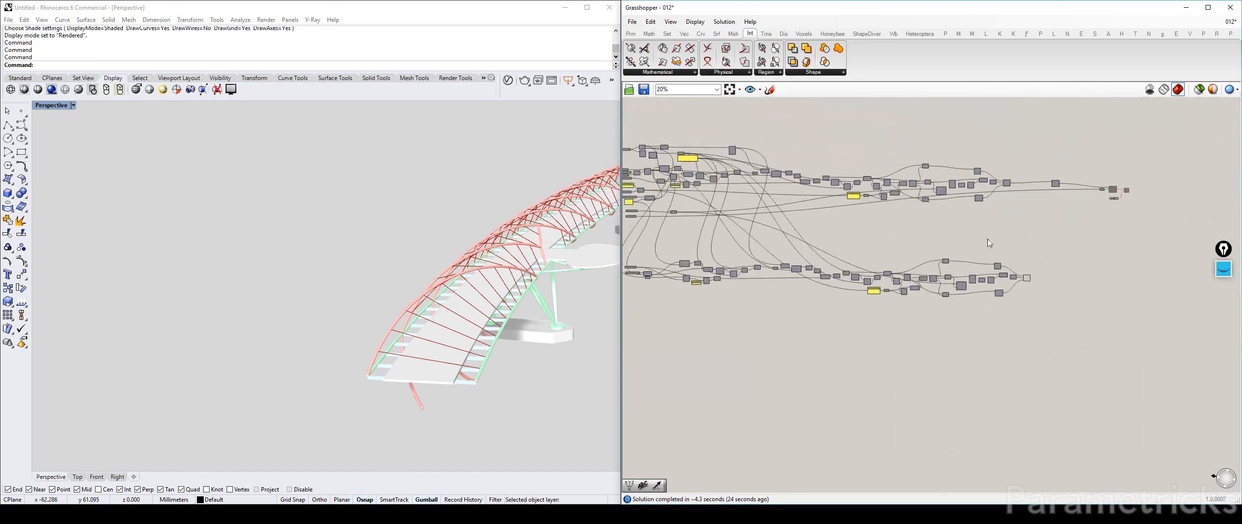
{"action": "scroll", "coordinate": [1014, 273], "scroll_direction": "up", "scroll_amount": 3}
{"action": "right_click_drag", "start_coordinate": [504, 337], "coordinate": [274, 274]}
{"action": "scroll", "coordinate": [963, 271], "scroll_direction": "up", "scroll_amount": 6}
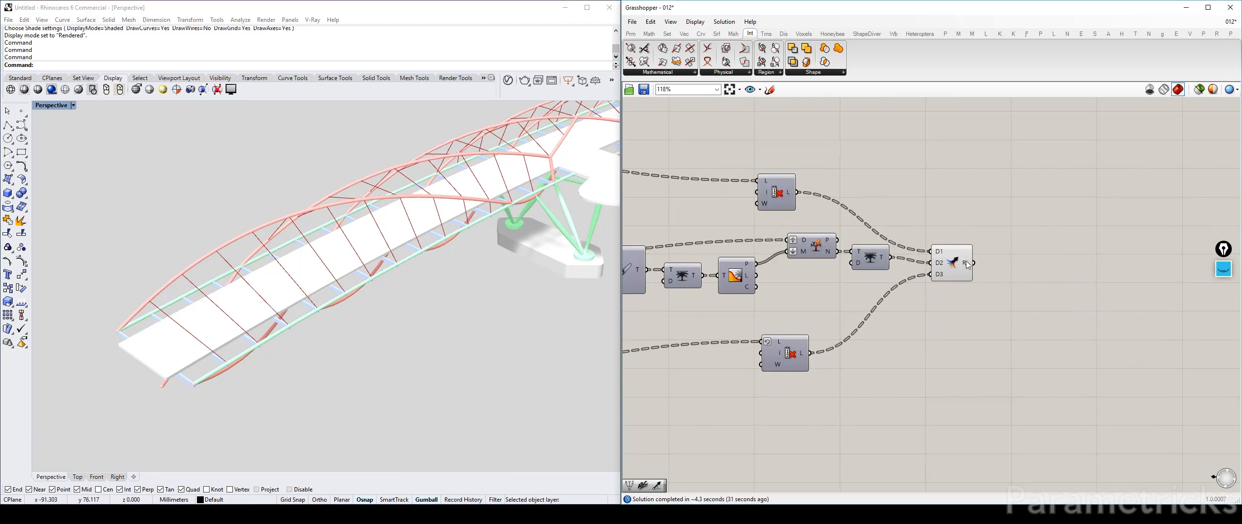
{"action": "left_click", "coordinate": [951, 262]}
{"action": "left_click", "coordinate": [776, 193]}
{"action": "left_click", "coordinate": [870, 157]}
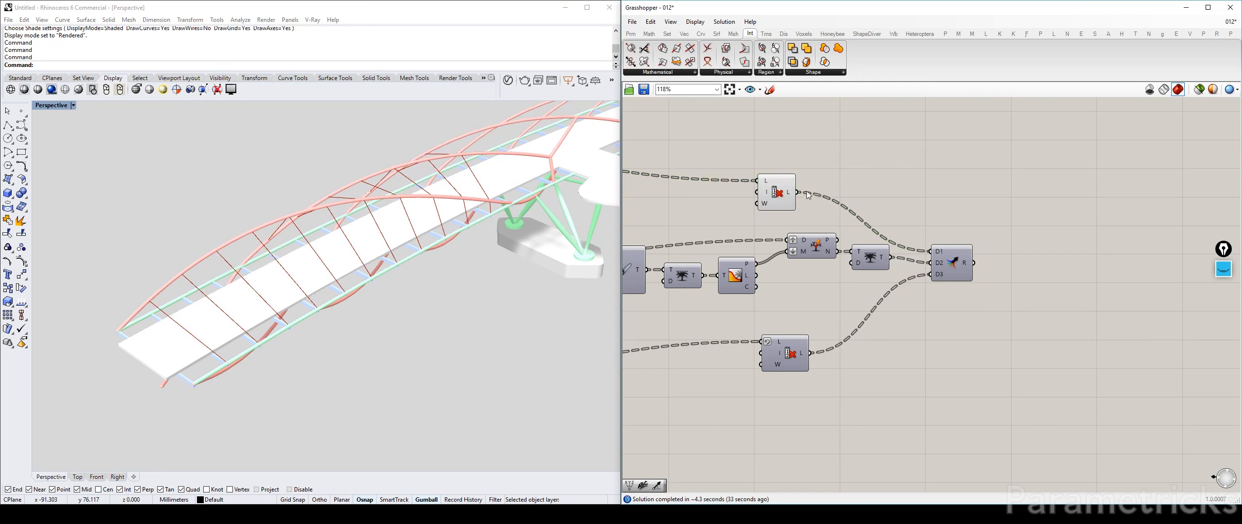
Compare the rods of both duplicated Cull Index components and trace their source back to the Rods to be culled panel
{"action": "left_click", "coordinate": [777, 188]}
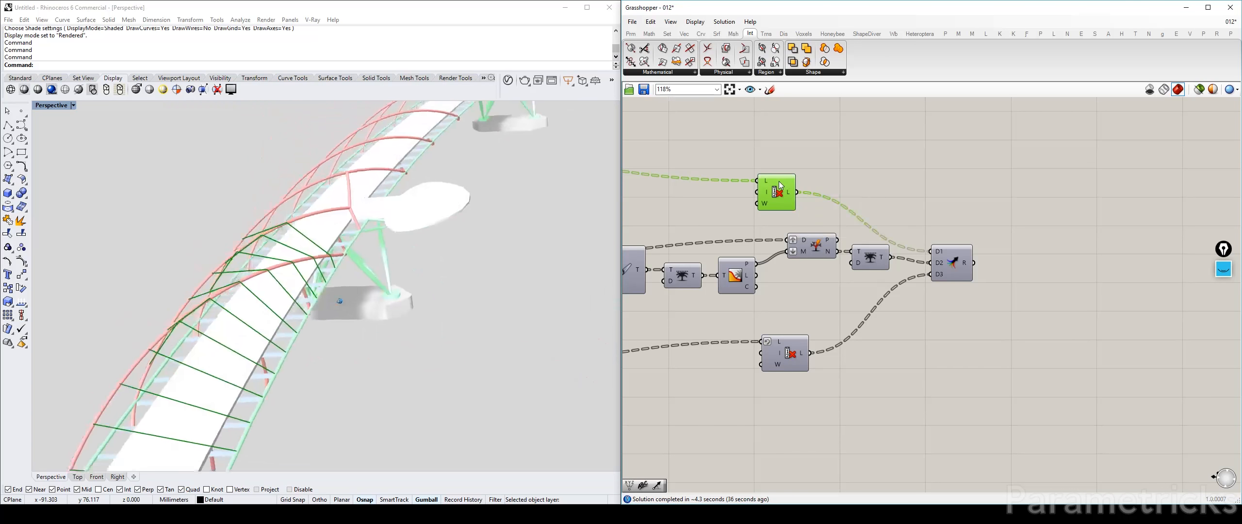
{"action": "left_click", "coordinate": [781, 351]}
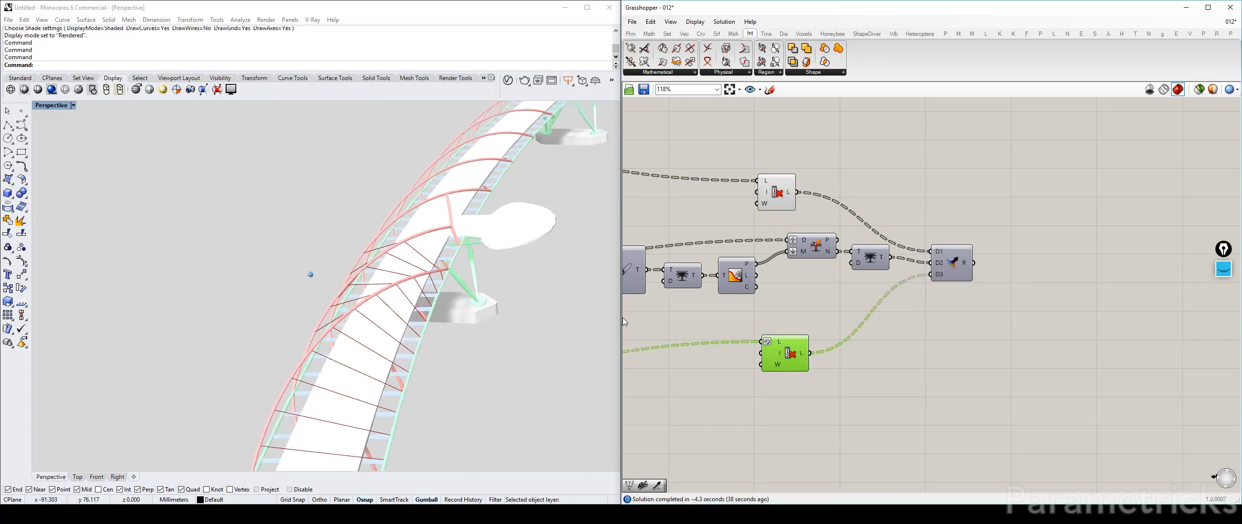
{"action": "scroll", "coordinate": [798, 326], "scroll_direction": "down", "scroll_amount": 4}
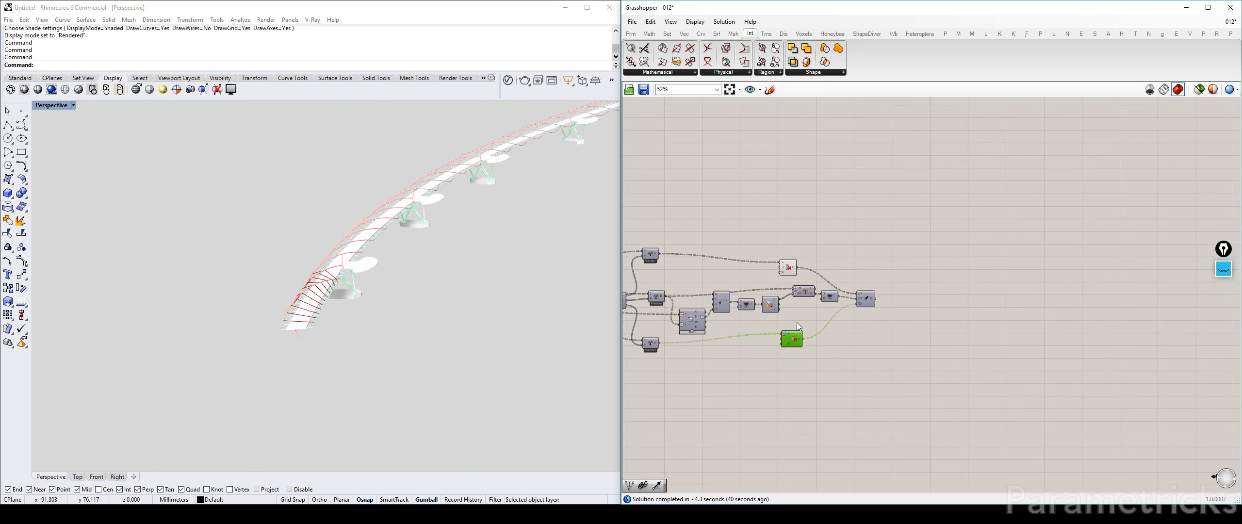
{"action": "scroll", "coordinate": [797, 324], "scroll_direction": "down", "scroll_amount": 3}
{"action": "right_click_drag", "start_coordinate": [673, 300], "coordinate": [879, 258]}
{"action": "scroll", "coordinate": [830, 279], "scroll_direction": "up", "scroll_amount": 7}
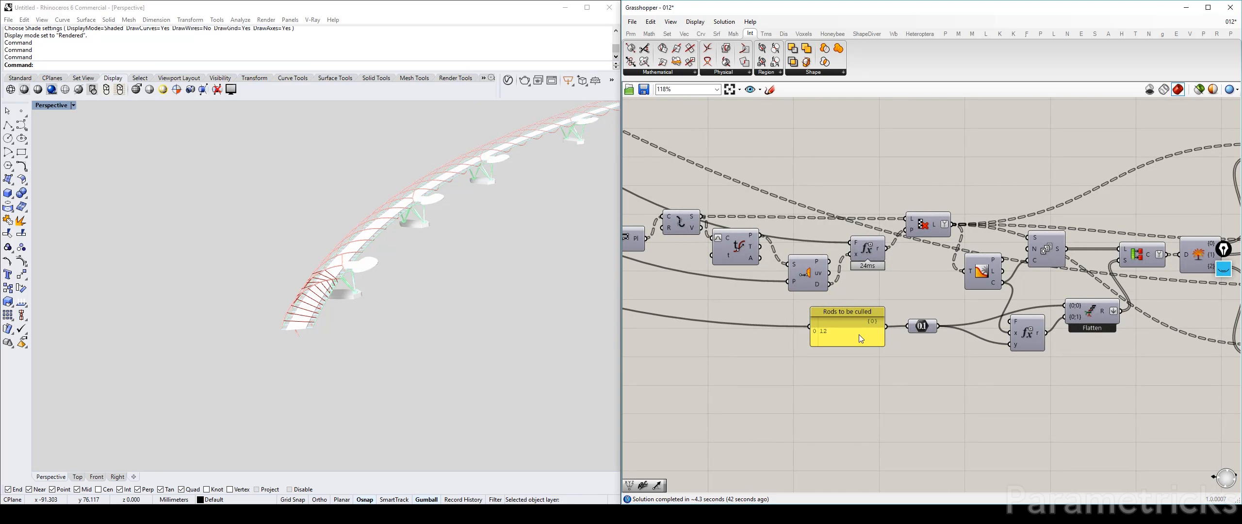
{"action": "scroll", "coordinate": [859, 333], "scroll_direction": "down", "scroll_amount": 8}
{"action": "right_click_drag", "start_coordinate": [741, 269], "coordinate": [809, 260]}
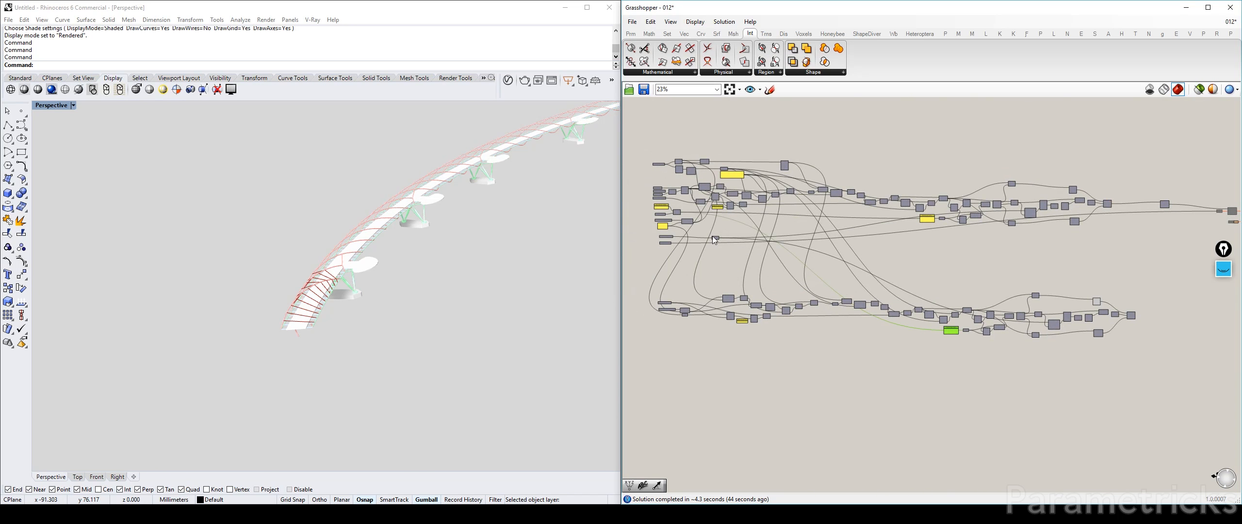
Move the Sections to modify panel, Distance Helices parameter and their Multiplication component together below the Diameter of Tubes parameter
{"action": "scroll", "coordinate": [712, 235], "scroll_direction": "up", "scroll_amount": 9}
{"action": "left_click_drag", "start_coordinate": [855, 207], "coordinate": [767, 257]}
{"action": "left_click", "coordinate": [866, 231]}
{"action": "right_click_drag", "start_coordinate": [803, 234], "coordinate": [773, 165]}
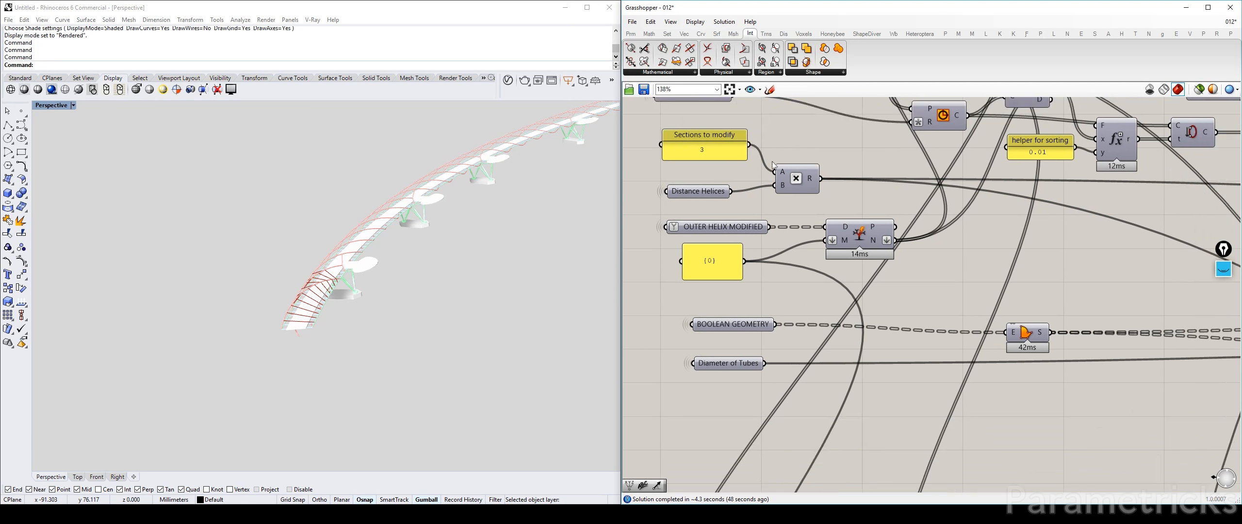
{"action": "left_click_drag", "start_coordinate": [791, 134], "coordinate": [694, 193]}
{"action": "scroll", "coordinate": [695, 194], "scroll_direction": "down", "scroll_amount": 2}
{"action": "left_click", "coordinate": [718, 179]}
{"action": "left_click", "coordinate": [705, 156]}
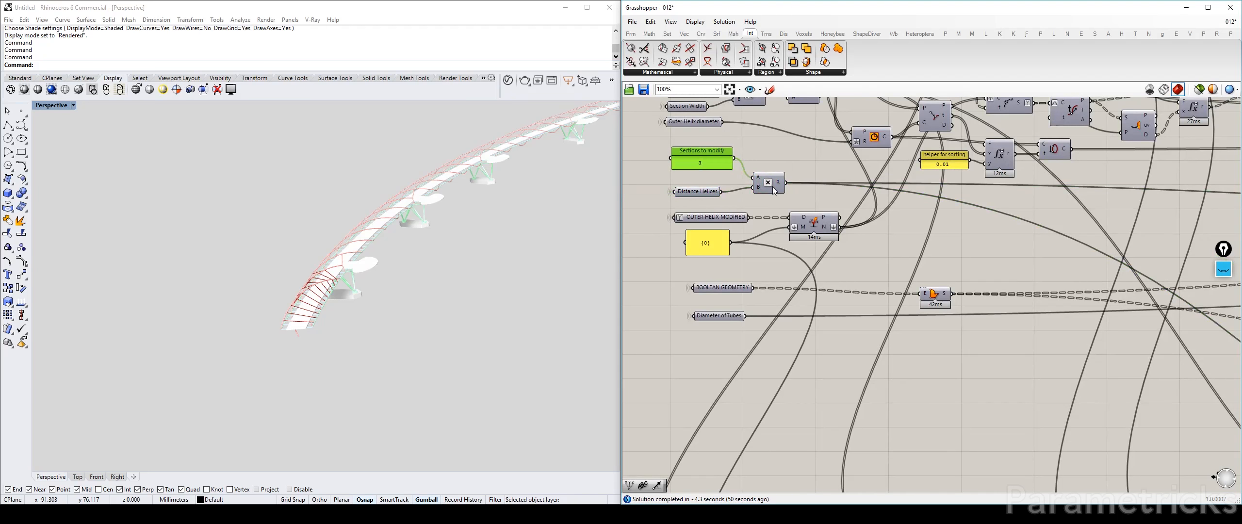
{"action": "left_click", "coordinate": [772, 186], "text": "shift"}
{"action": "left_click_drag", "start_coordinate": [785, 146], "coordinate": [689, 195]}
{"action": "left_click_drag", "start_coordinate": [769, 181], "coordinate": [792, 369]}
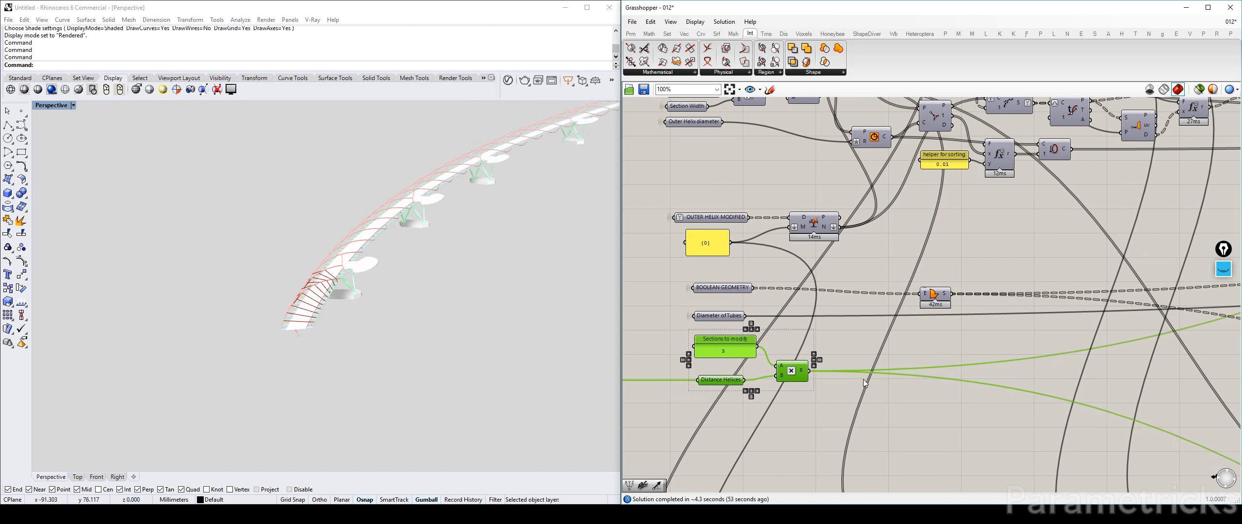
{"action": "left_click", "coordinate": [865, 381]}
Retitle the Sections to modify panel as the sections to modify for the outer helix
{"action": "right_click_drag", "start_coordinate": [877, 327], "coordinate": [849, 221]}
{"action": "right_click", "coordinate": [709, 238]}
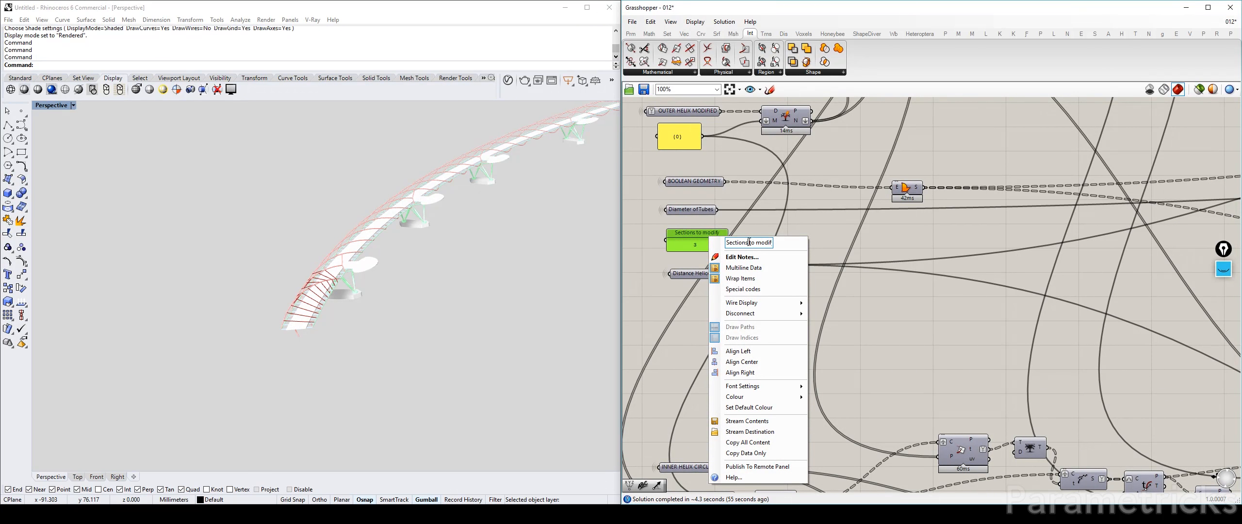
{"action": "type", "text": "for Major Helix"}
{"action": "left_click_drag", "start_coordinate": [744, 243], "coordinate": [916, 255]}
{"action": "type", "text": "Ouer"}
{"action": "left_click", "coordinate": [962, 252]}
Duplicate the Sections to modify panel and its Multiplication component below the originals, keeping the copy fed by Distance Helices
{"action": "right_click_drag", "start_coordinate": [695, 251], "coordinate": [709, 199]}
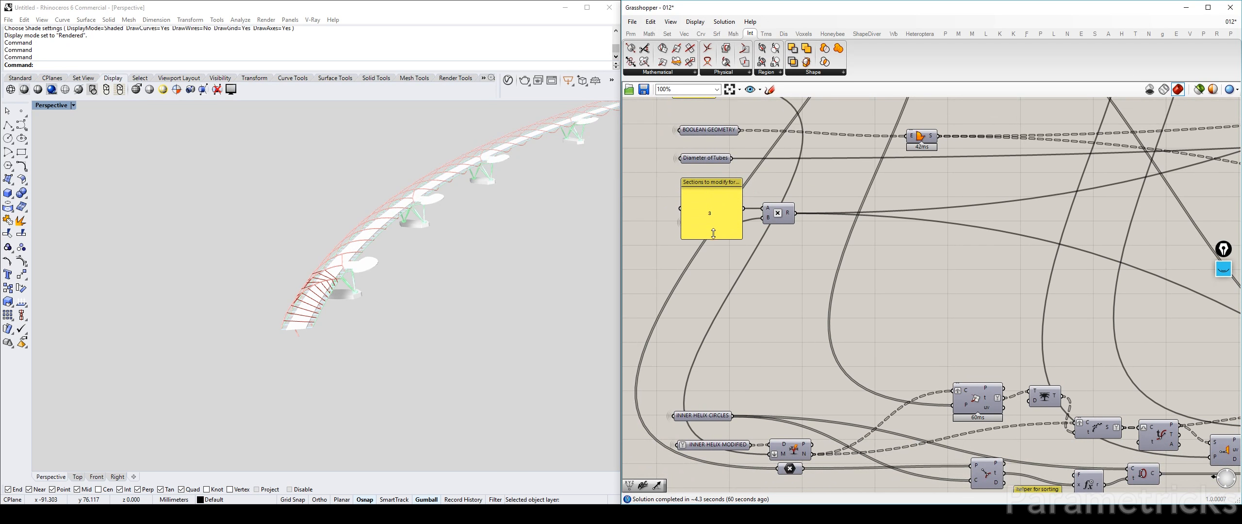
{"action": "left_click", "coordinate": [732, 193]}
{"action": "left_click", "coordinate": [781, 213], "text": "shift"}
{"action": "left_click_drag", "start_coordinate": [781, 213], "coordinate": [793, 371], "text": "alt"}
{"action": "scroll", "coordinate": [782, 358], "scroll_direction": "down", "scroll_amount": 3}
{"action": "right_click_drag", "start_coordinate": [780, 363], "coordinate": [738, 263]}
{"action": "scroll", "coordinate": [739, 262], "scroll_direction": "up", "scroll_amount": 3}
{"action": "left_click", "coordinate": [803, 169]}
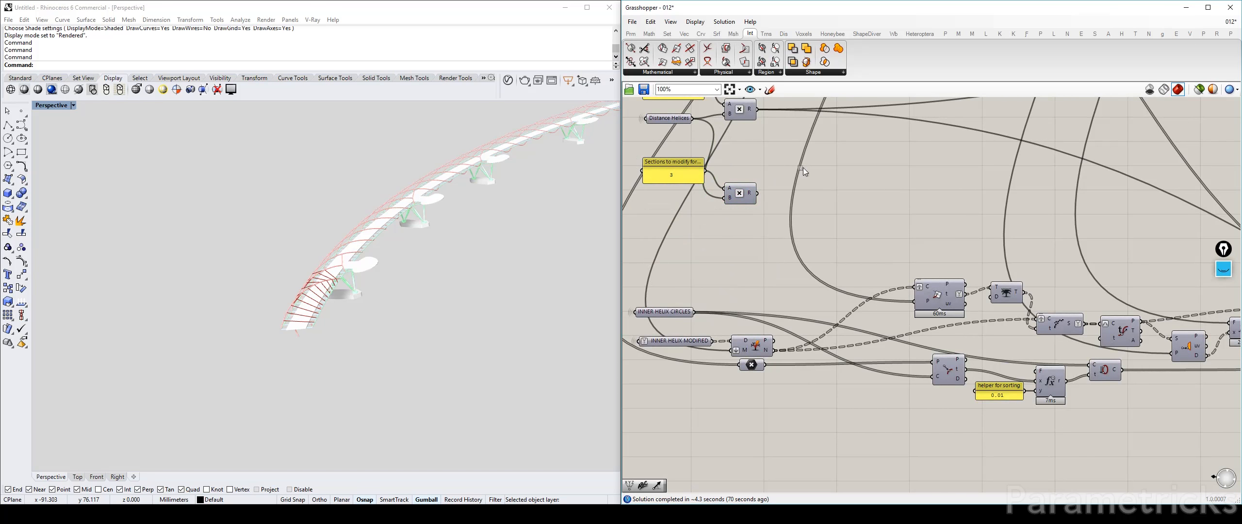
{"action": "right_click_drag", "start_coordinate": [791, 197], "coordinate": [775, 244]}
Connect the duplicated Multiplication component's result to the Rods to be culled panel of the inner-helix components
{"action": "left_click_drag", "start_coordinate": [721, 241], "coordinate": [769, 213]}
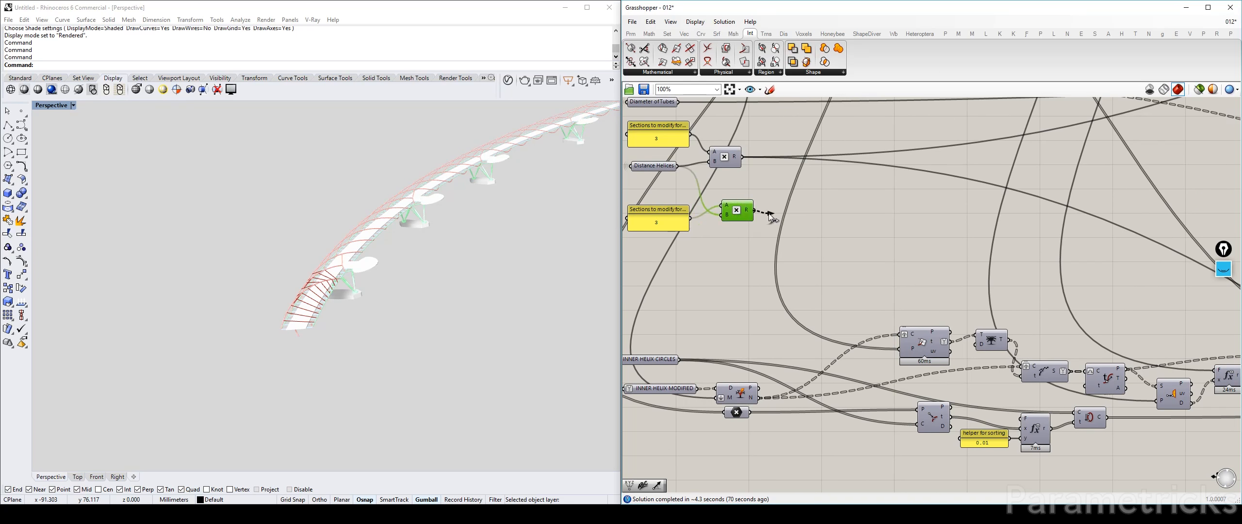
{"action": "scroll", "coordinate": [773, 216], "scroll_direction": "down", "scroll_amount": 4}
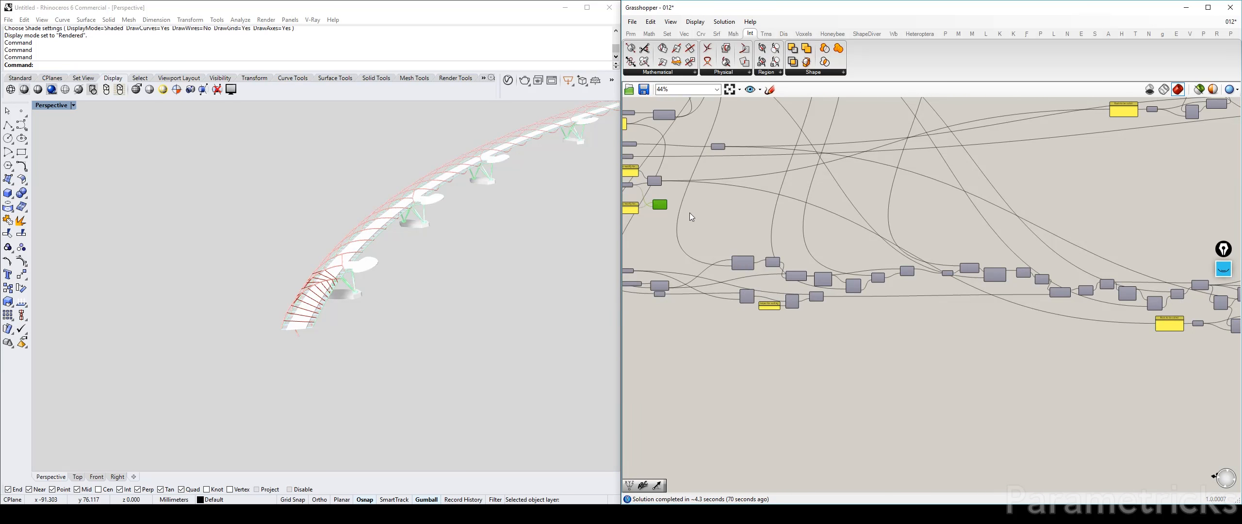
{"action": "left_click_drag", "start_coordinate": [675, 211], "coordinate": [1156, 324]}
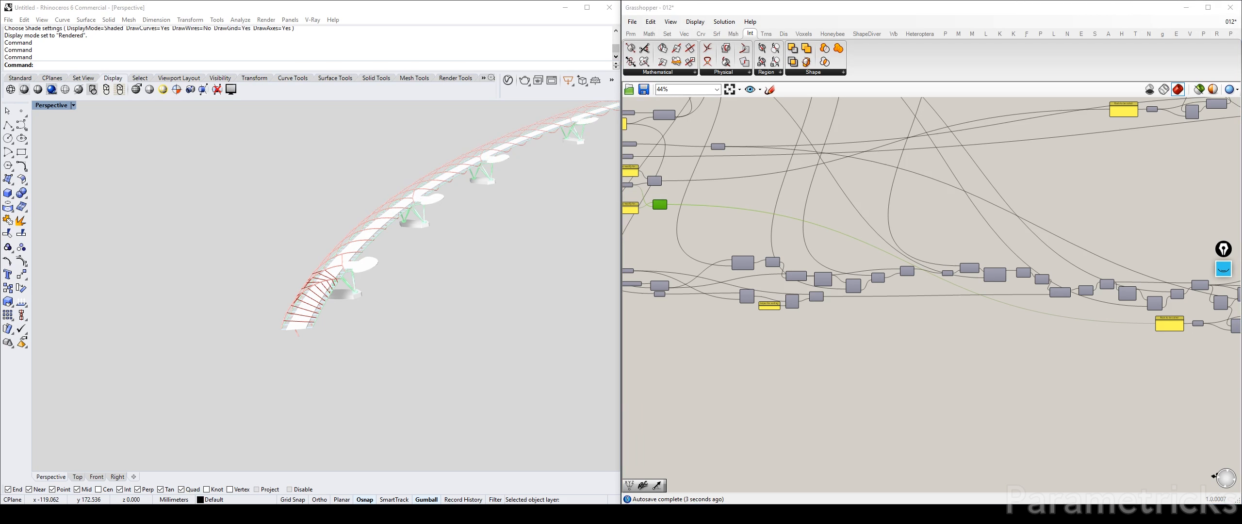
Switch to the bridge photo in IrfanView and mark two rod connections on the outer helix arch with the screen pen
{"action": "key", "text": "alt+Tab"}
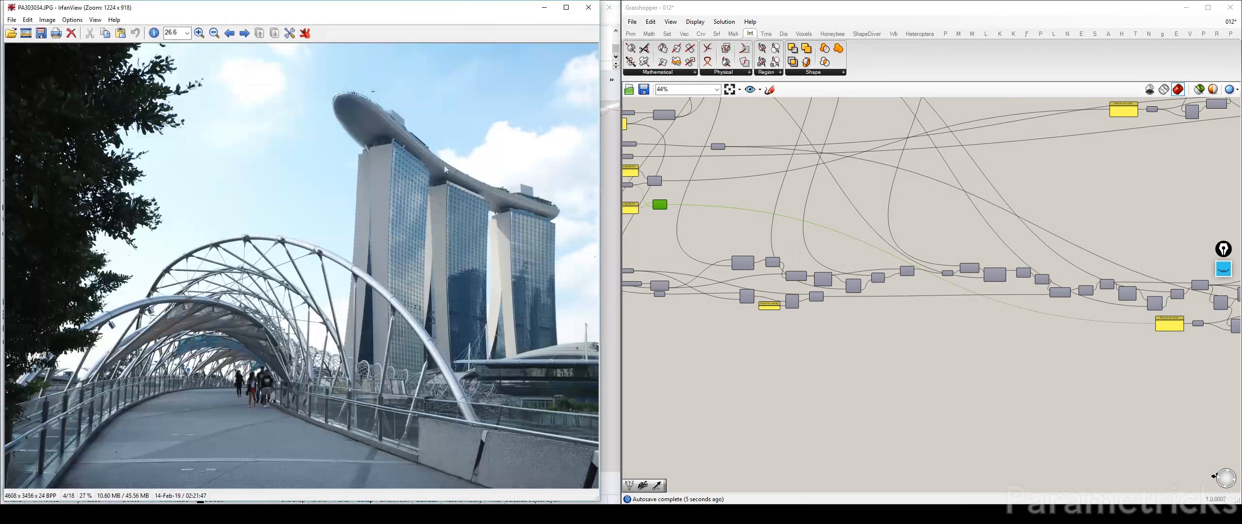
{"action": "left_click", "coordinate": [1223, 269]}
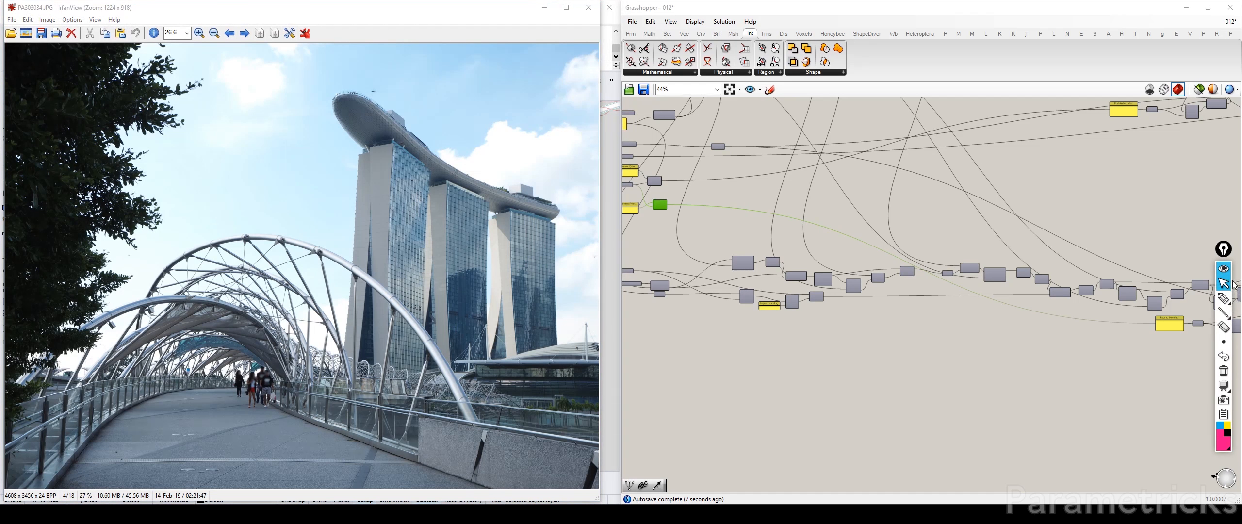
{"action": "left_click", "coordinate": [1223, 298]}
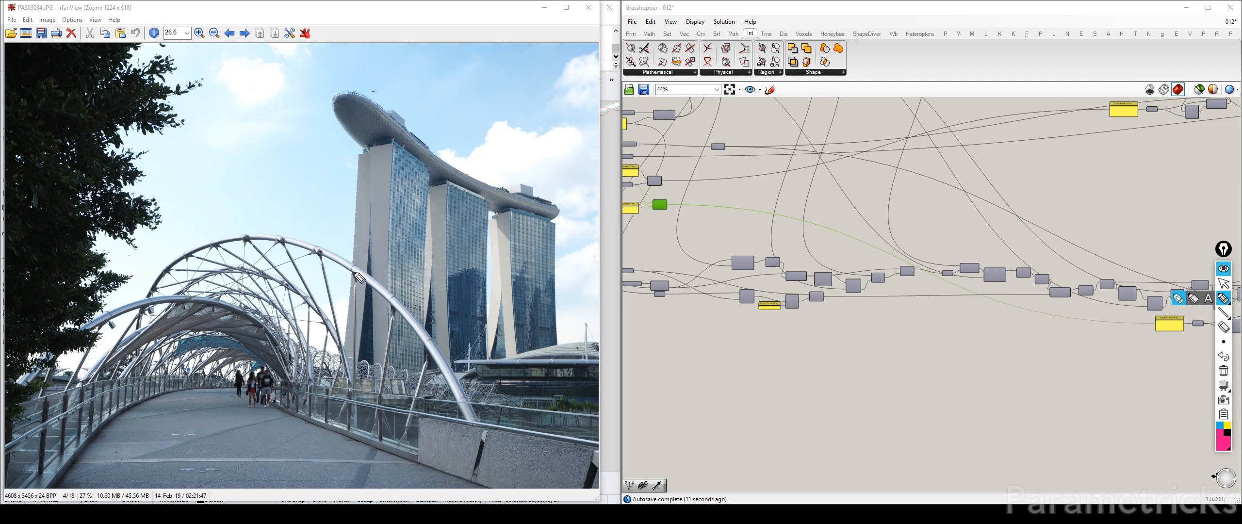
{"action": "left_click_drag", "start_coordinate": [355, 273], "coordinate": [341, 282]}
{"action": "left_click_drag", "start_coordinate": [392, 310], "coordinate": [378, 318]}
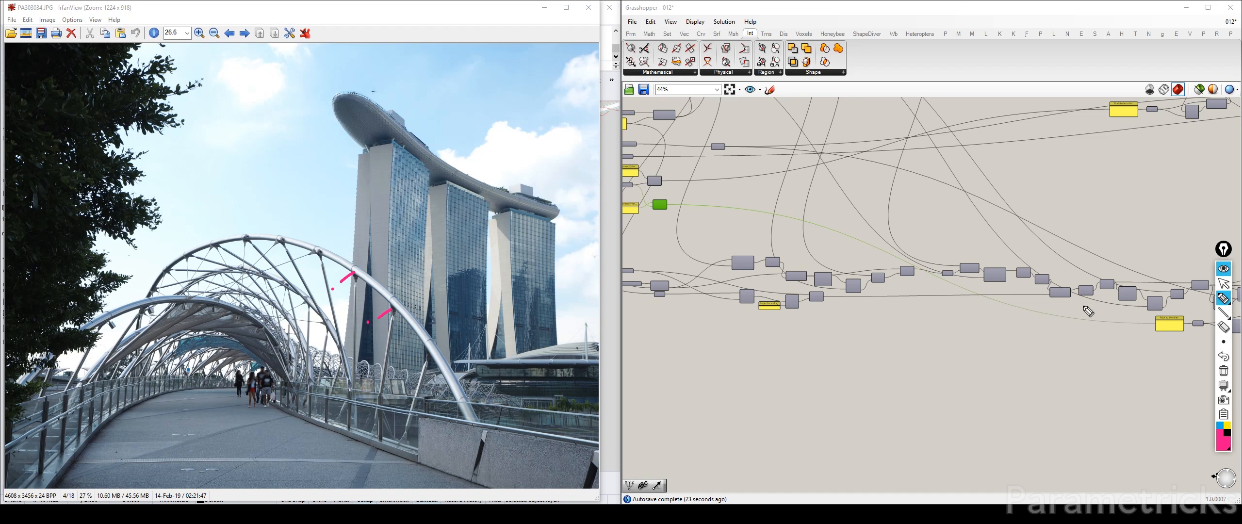
{"action": "left_click", "coordinate": [1224, 283]}
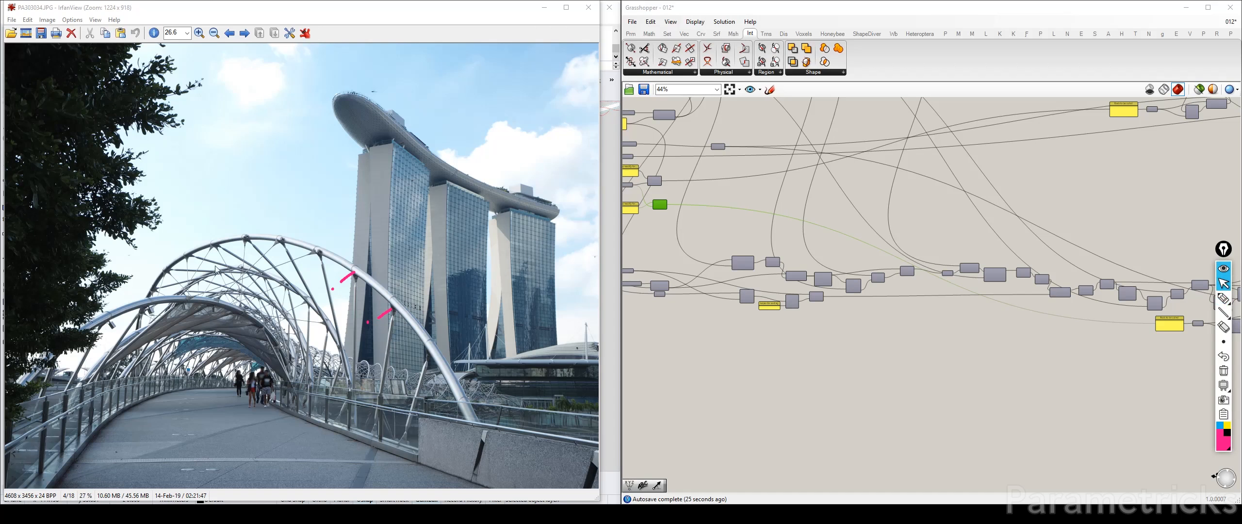
Enlarge the photo around the canopy and trace the helix lines from the canopy's corner to the arch and down to the railing
{"action": "scroll", "coordinate": [270, 343], "scroll_direction": "up", "scroll_amount": 3, "text": "ctrl"}
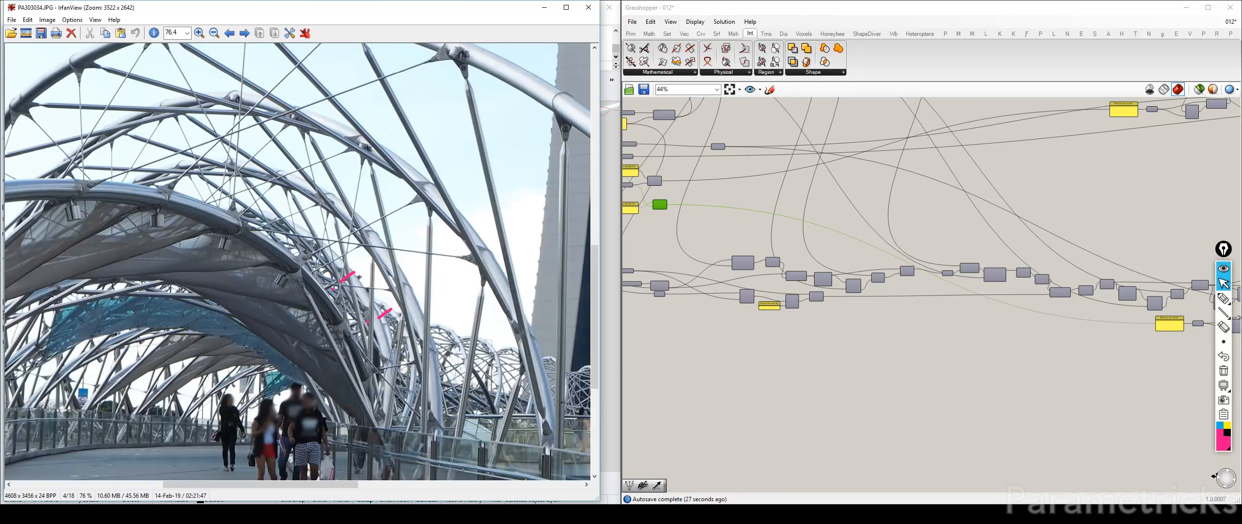
{"action": "left_click", "coordinate": [1224, 298]}
{"action": "left_click_drag", "start_coordinate": [296, 272], "coordinate": [319, 316]}
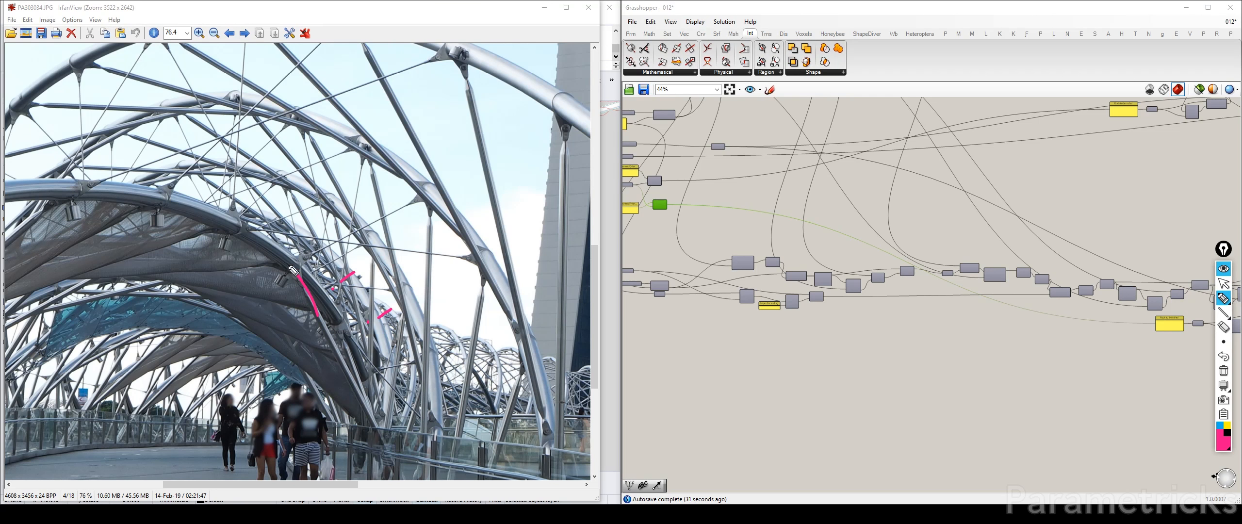
{"action": "left_click_drag", "start_coordinate": [291, 266], "coordinate": [86, 299]}
{"action": "left_click_drag", "start_coordinate": [324, 325], "coordinate": [397, 452]}
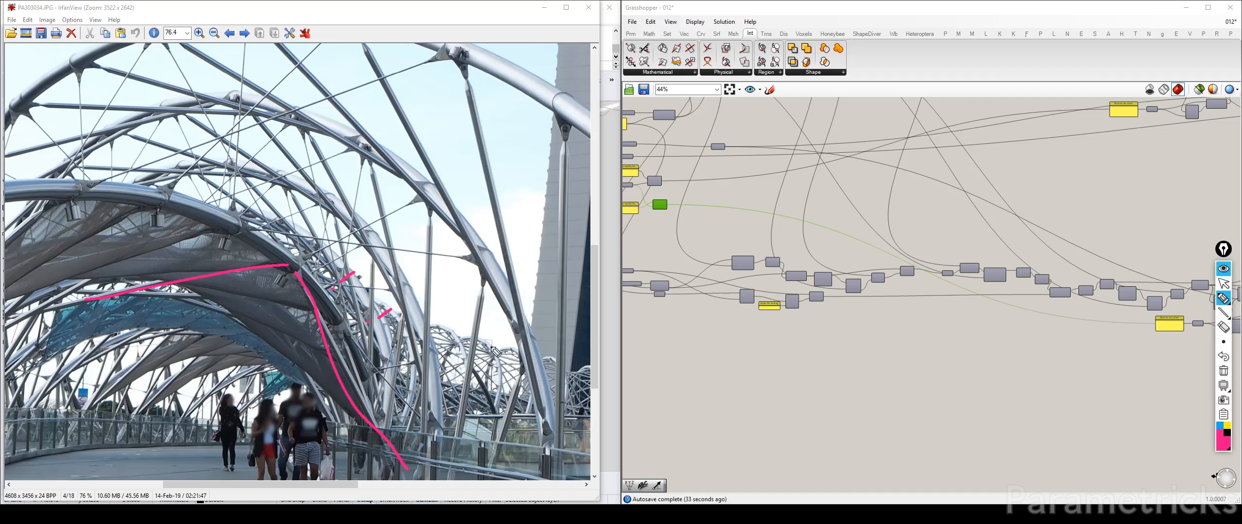
{"action": "left_click", "coordinate": [1224, 284]}
Clear the pen marks and view the whole walkway in a widened photo window
{"action": "left_click_drag", "start_coordinate": [416, 394], "coordinate": [379, 213]}
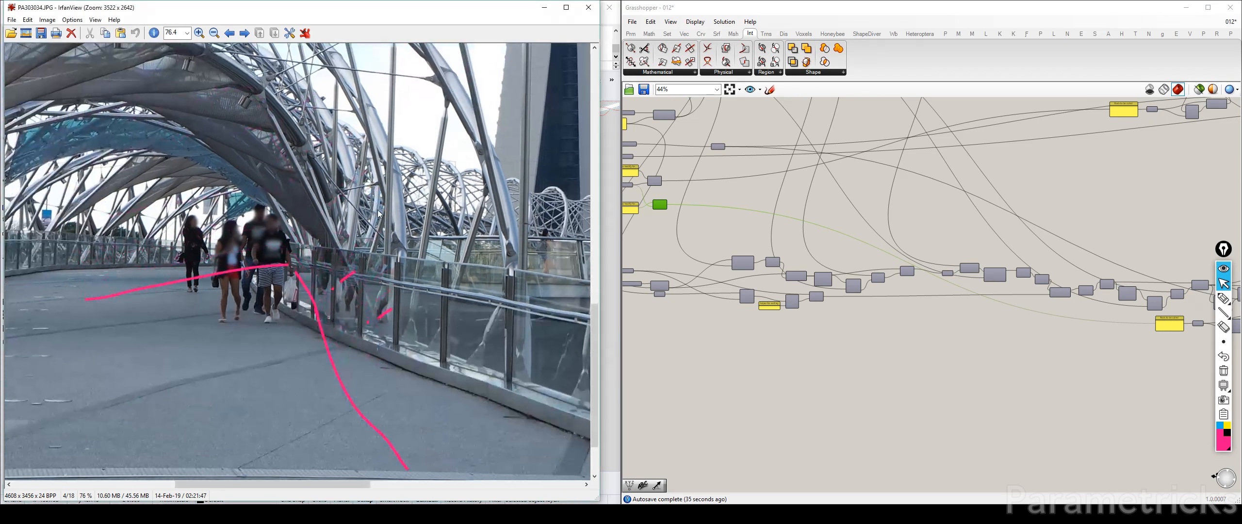
{"action": "left_click", "coordinate": [1224, 372]}
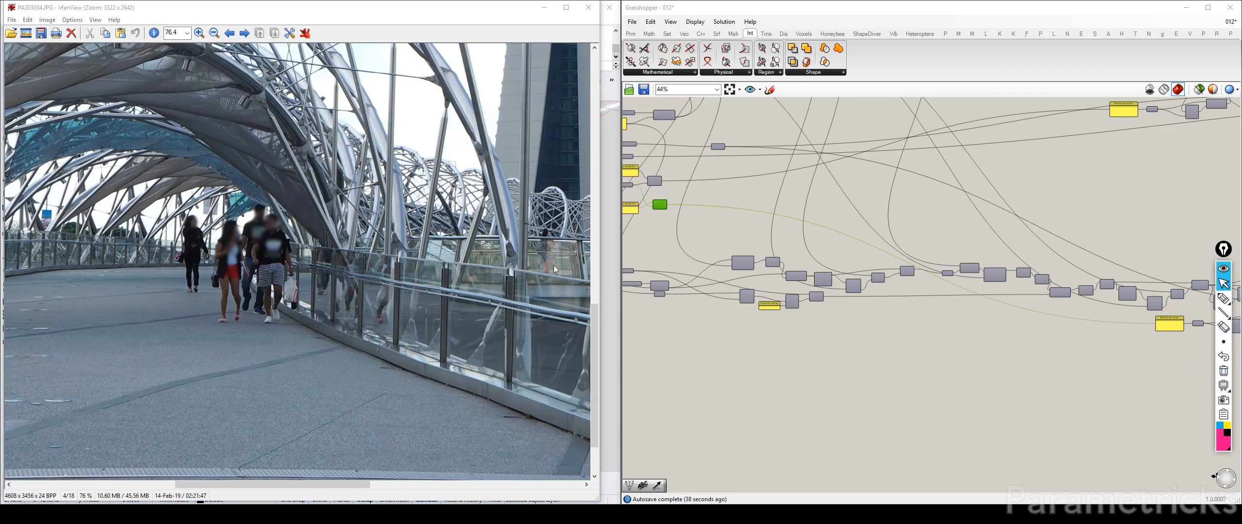
{"action": "left_click", "coordinate": [325, 229]}
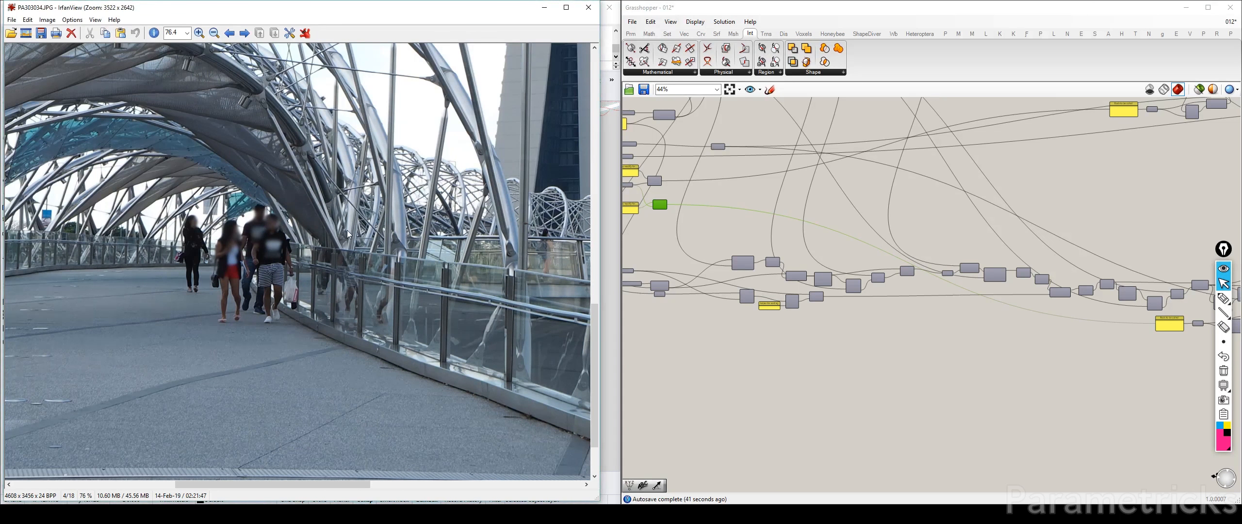
{"action": "scroll", "coordinate": [347, 230], "scroll_direction": "down", "scroll_amount": 2, "text": "ctrl"}
{"action": "scroll", "coordinate": [344, 224], "scroll_direction": "down", "scroll_amount": 2, "text": "ctrl"}
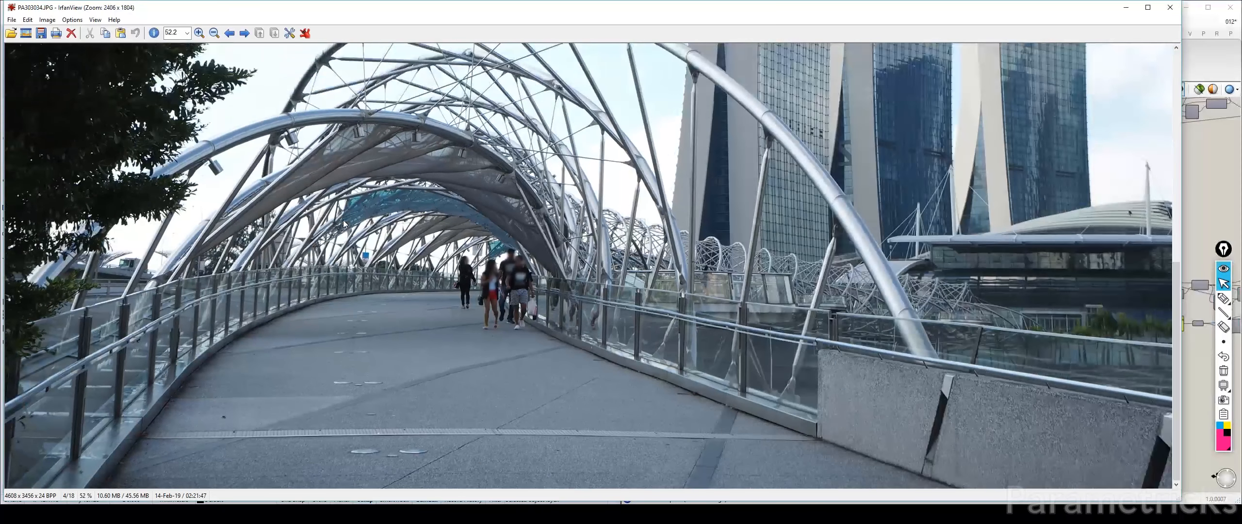
Mark the rods along the railing and trace the triangular bay and the end spans with the pen, closing the photo and clearing the marks
{"action": "left_click", "coordinate": [1223, 298]}
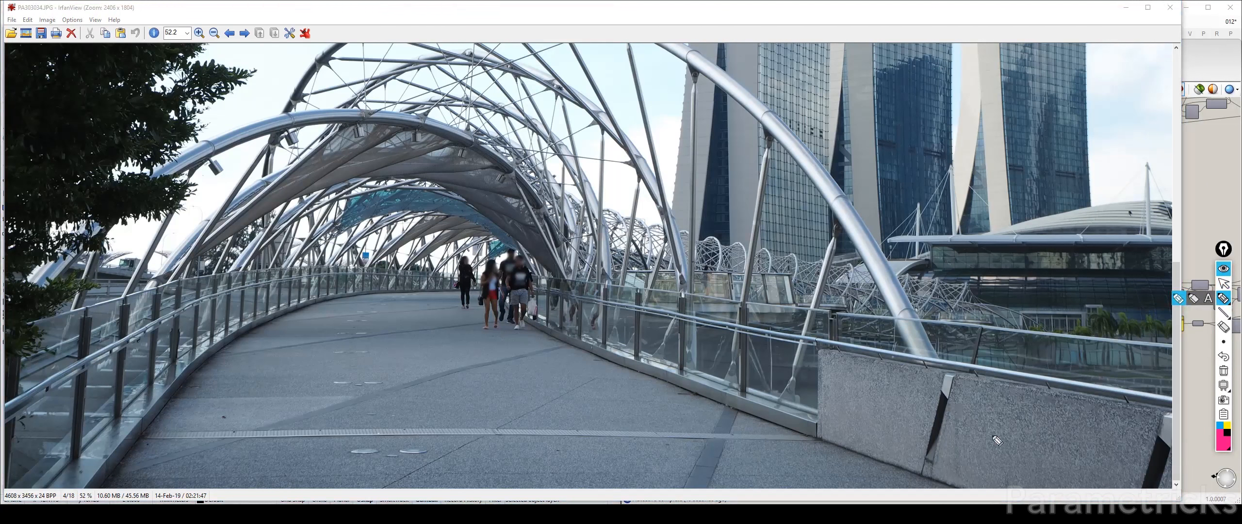
{"action": "left_click_drag", "start_coordinate": [930, 423], "coordinate": [925, 436]}
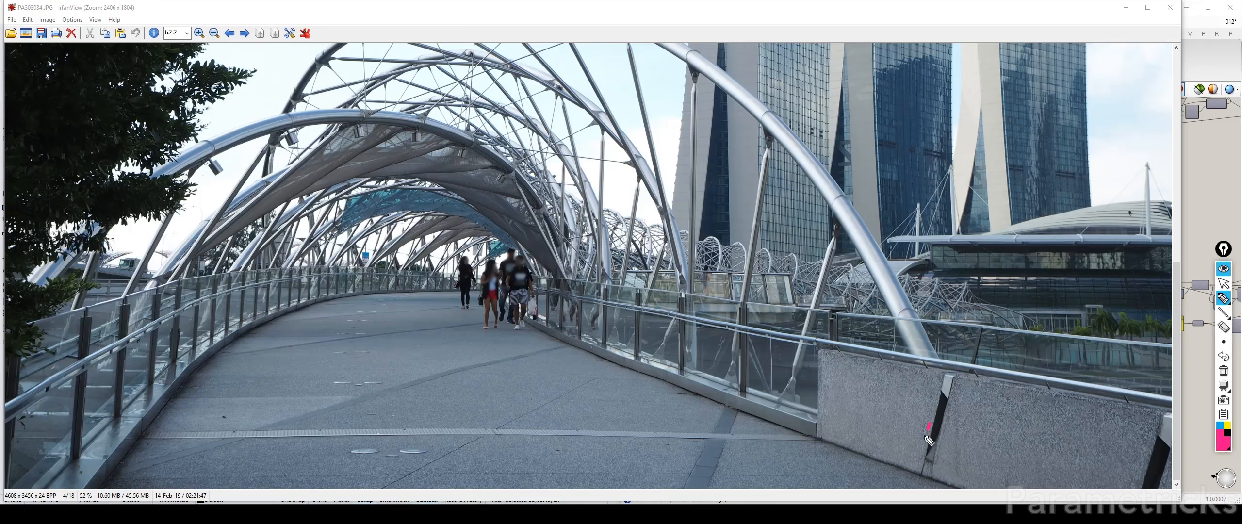
{"action": "left_click_drag", "start_coordinate": [855, 310], "coordinate": [848, 337]}
{"action": "left_click_drag", "start_coordinate": [756, 368], "coordinate": [749, 378]}
{"action": "mouse_move", "coordinate": [601, 211]}
{"action": "left_mouse_down"}
{"action": "mouse_move", "coordinate": [595, 119]}
{"action": "mouse_move", "coordinate": [540, 146]}
{"action": "mouse_move", "coordinate": [511, 178]}
{"action": "mouse_move", "coordinate": [572, 289]}
{"action": "mouse_move", "coordinate": [602, 255]}
{"action": "mouse_move", "coordinate": [597, 185]}
{"action": "left_mouse_up"}
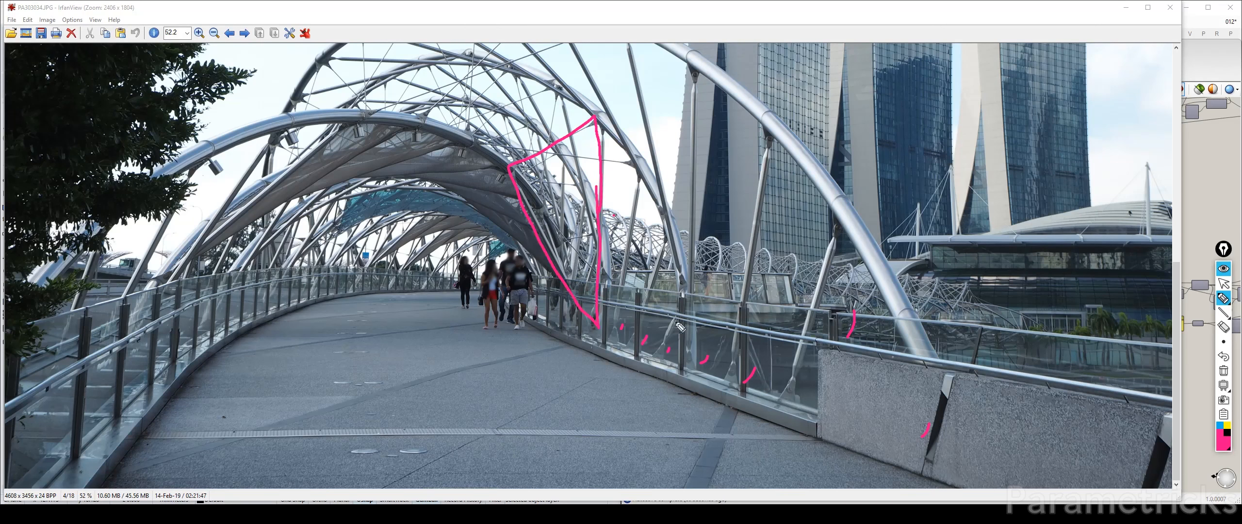
{"action": "mouse_move", "coordinate": [598, 335]}
{"action": "left_mouse_down"}
{"action": "mouse_move", "coordinate": [669, 372]}
{"action": "mouse_move", "coordinate": [878, 417]}
{"action": "left_mouse_up"}
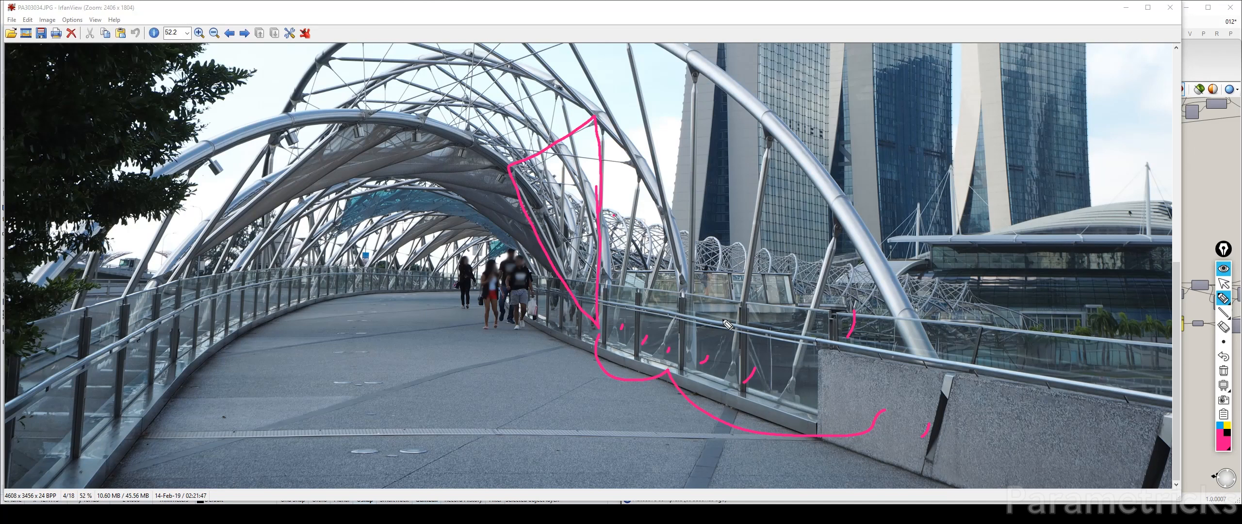
{"action": "left_click", "coordinate": [1224, 283]}
{"action": "left_click", "coordinate": [1170, 7]}
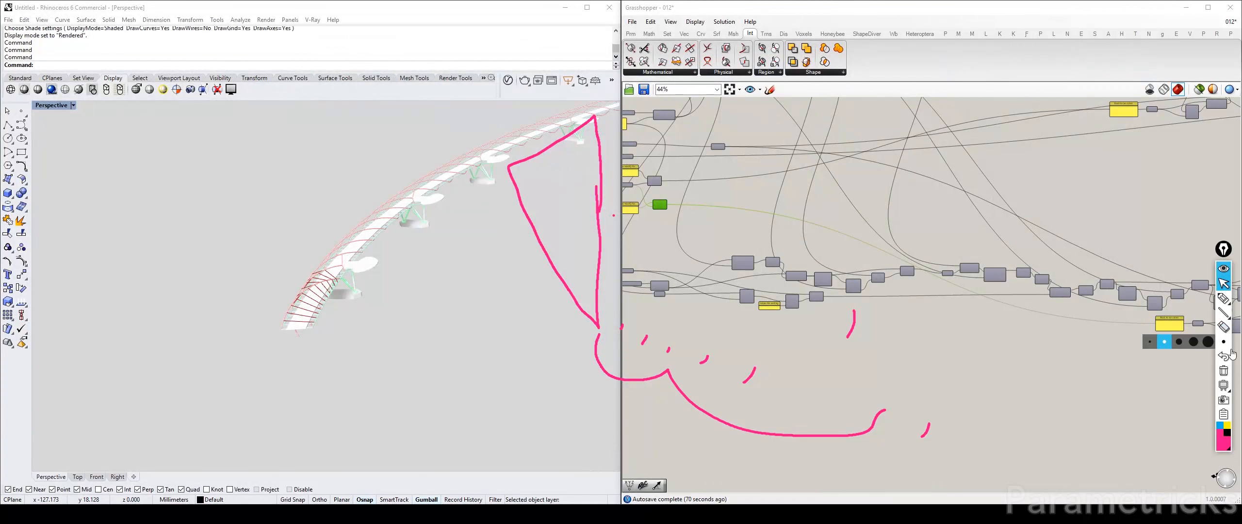
{"action": "left_click", "coordinate": [1224, 371]}
Set the lower Sections to modify panel, which feeds the inner-helix Multiplication component, to 2
{"action": "scroll", "coordinate": [755, 200], "scroll_direction": "up", "scroll_amount": 4}
{"action": "scroll", "coordinate": [754, 200], "scroll_direction": "up", "scroll_amount": 4}
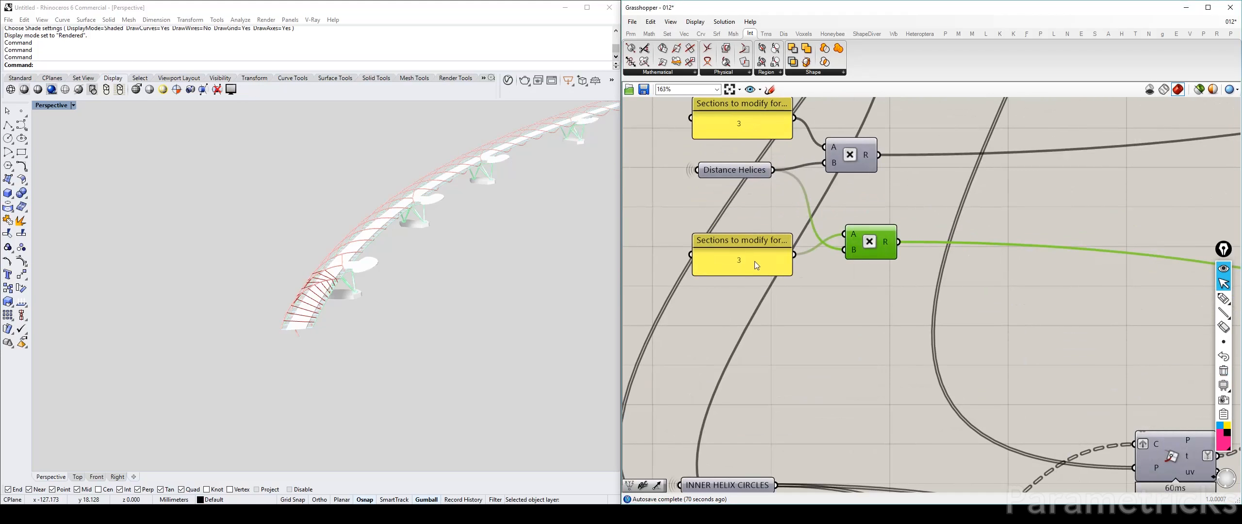
{"action": "double_click", "coordinate": [755, 261]}
{"action": "type", "text": "23"}
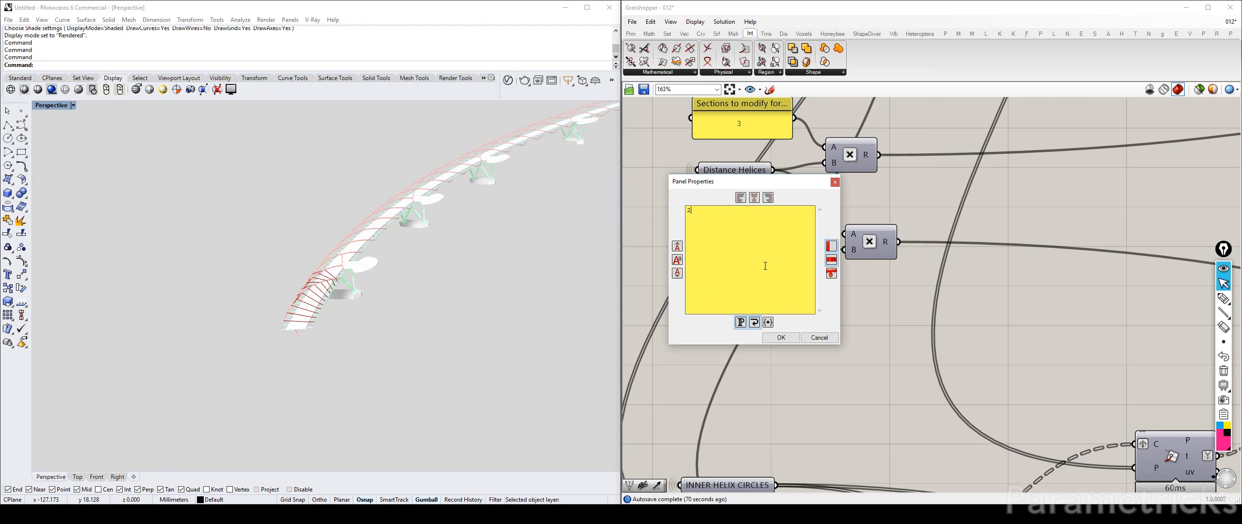
{"action": "left_click", "coordinate": [781, 337]}
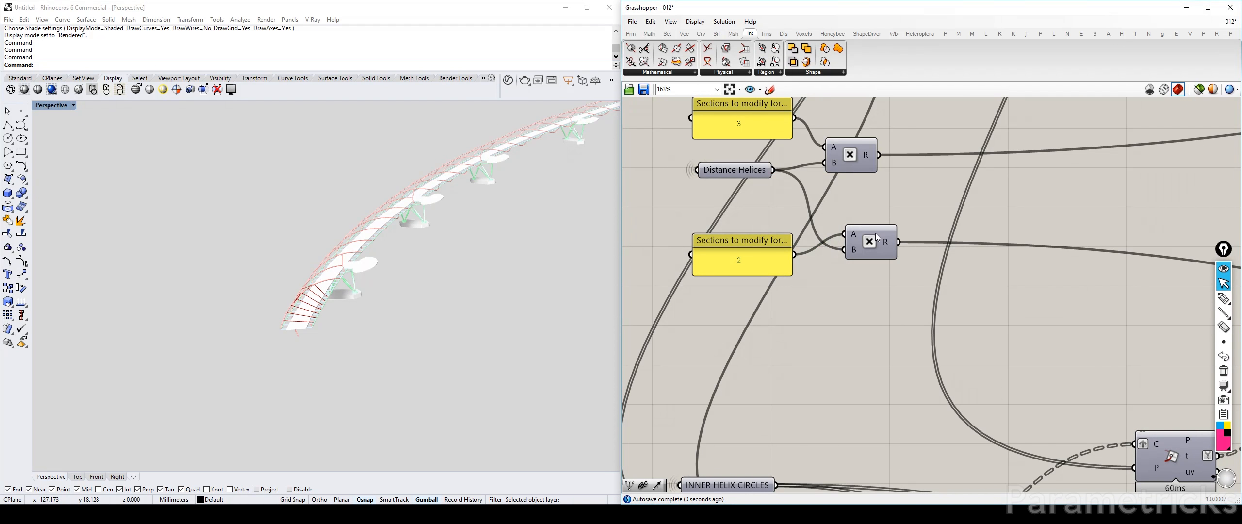
Examine in the model which rods the upper Cull Index component at the end of the inner-helix definition outputs
{"action": "scroll", "coordinate": [883, 245], "scroll_direction": "down", "scroll_amount": 4}
{"action": "right_click_drag", "start_coordinate": [967, 269], "coordinate": [781, 247]}
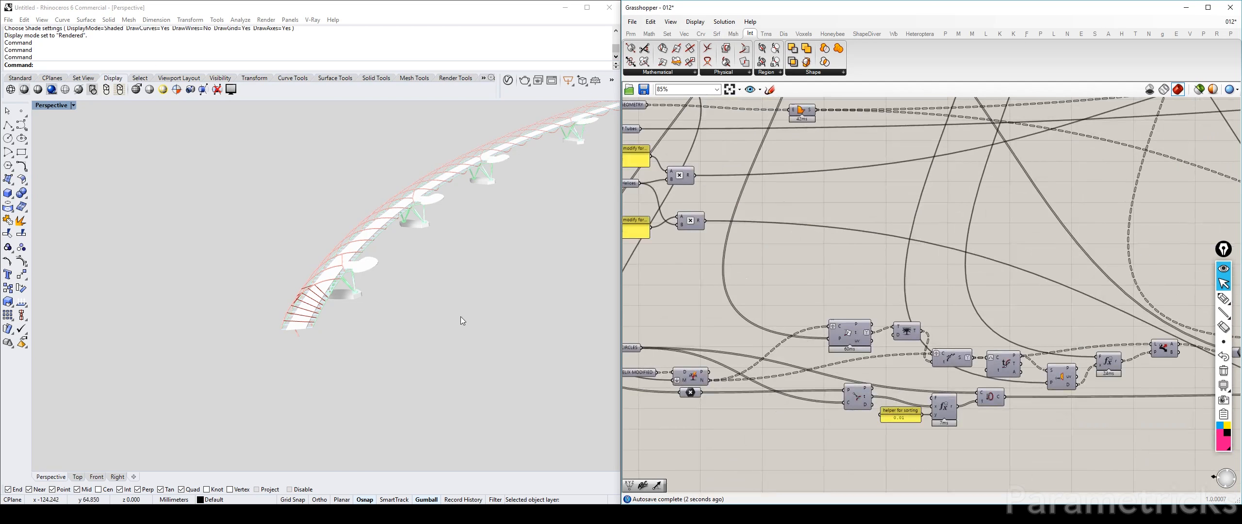
{"action": "scroll", "coordinate": [330, 306], "scroll_direction": "up", "scroll_amount": 8}
{"action": "right_click_drag", "start_coordinate": [330, 306], "coordinate": [330, 286]}
{"action": "scroll", "coordinate": [281, 291], "scroll_direction": "down", "scroll_amount": 4}
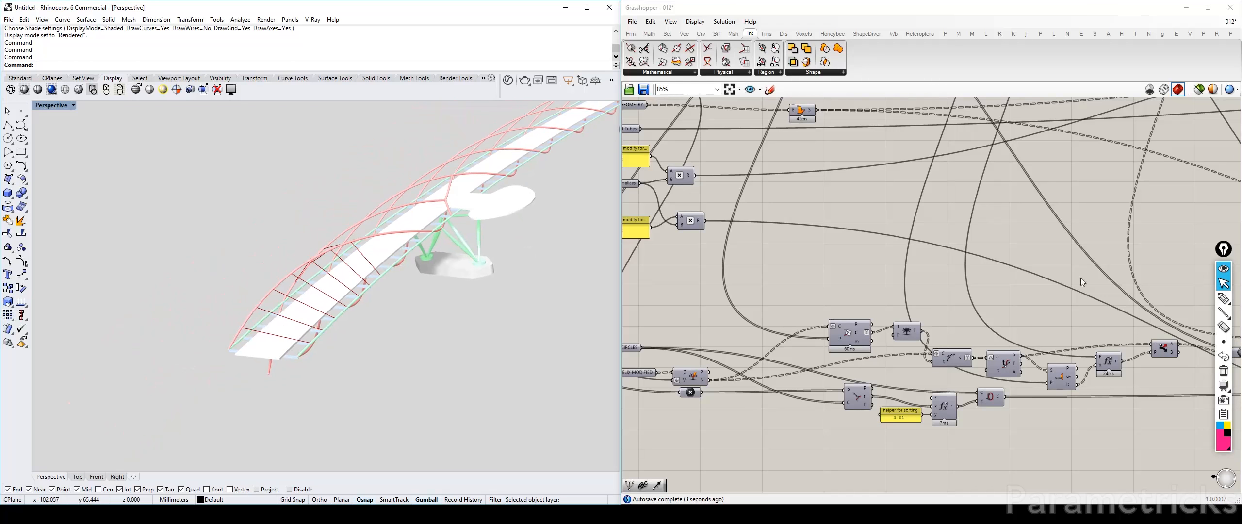
{"action": "right_click_drag", "start_coordinate": [1178, 276], "coordinate": [849, 260]}
{"action": "scroll", "coordinate": [849, 260], "scroll_direction": "down", "scroll_amount": 3}
{"action": "scroll", "coordinate": [851, 257], "scroll_direction": "up", "scroll_amount": 5}
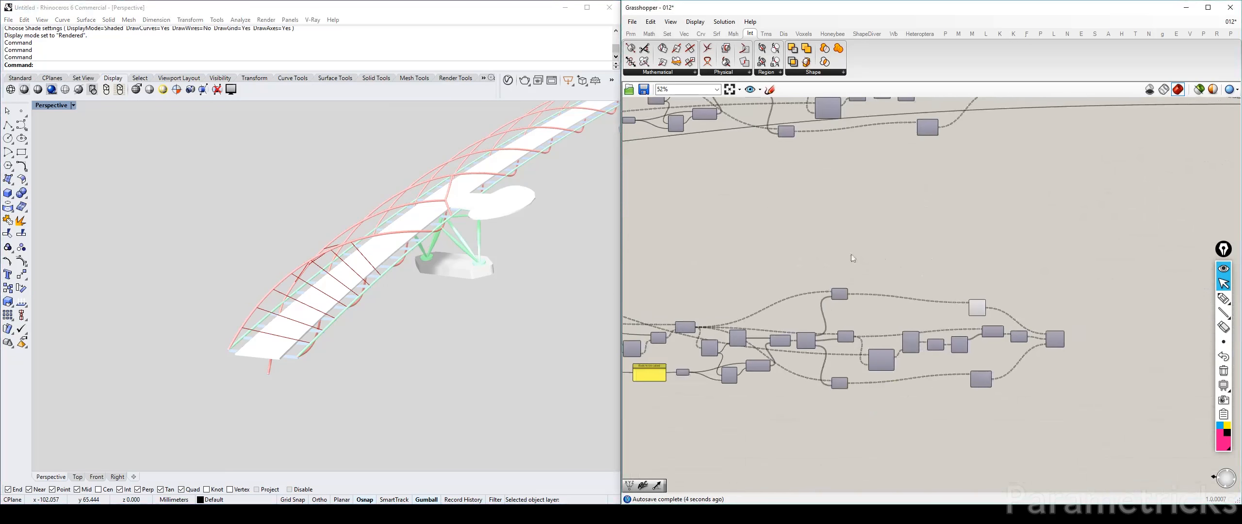
{"action": "left_click", "coordinate": [973, 309]}
{"action": "scroll", "coordinate": [965, 286], "scroll_direction": "down", "scroll_amount": 3}
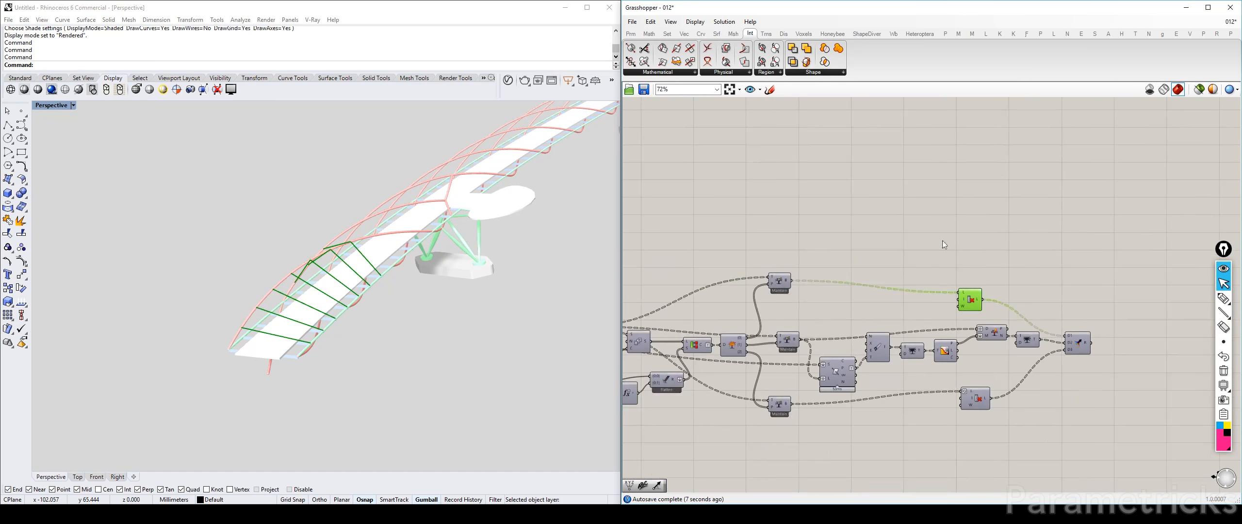
{"action": "left_click", "coordinate": [954, 266]}
Reverse the list input of the upper Cull Index component that feeds the final Merge
{"action": "right_click_drag", "start_coordinate": [877, 256], "coordinate": [743, 242]}
{"action": "scroll", "coordinate": [746, 244], "scroll_direction": "up", "scroll_amount": 3}
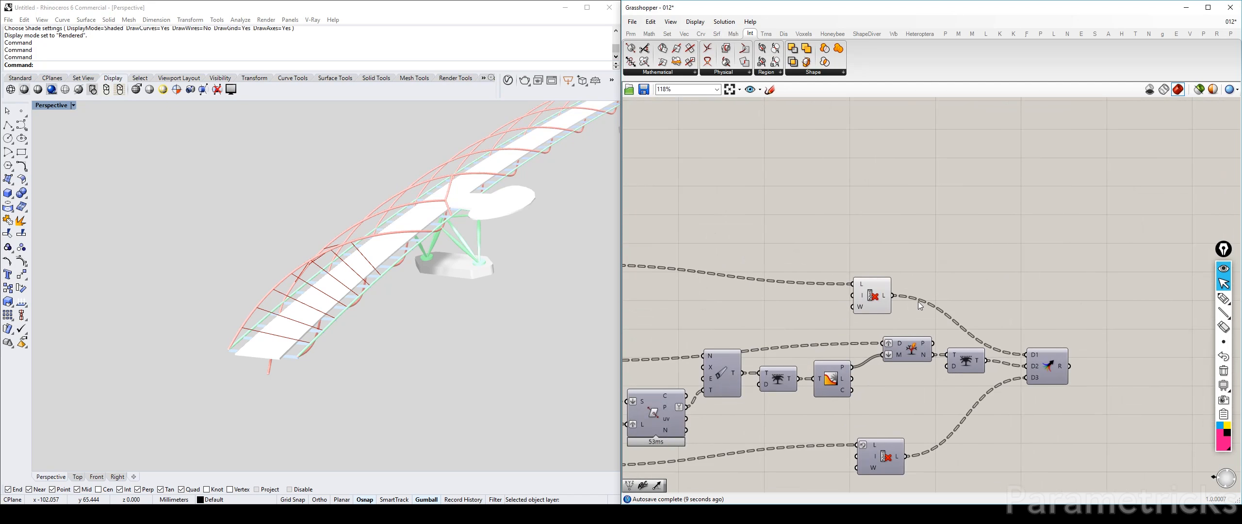
{"action": "right_click_drag", "start_coordinate": [879, 358], "coordinate": [843, 286]}
{"action": "scroll", "coordinate": [835, 221], "scroll_direction": "up", "scroll_amount": 4}
{"action": "scroll", "coordinate": [834, 221], "scroll_direction": "down", "scroll_amount": 4}
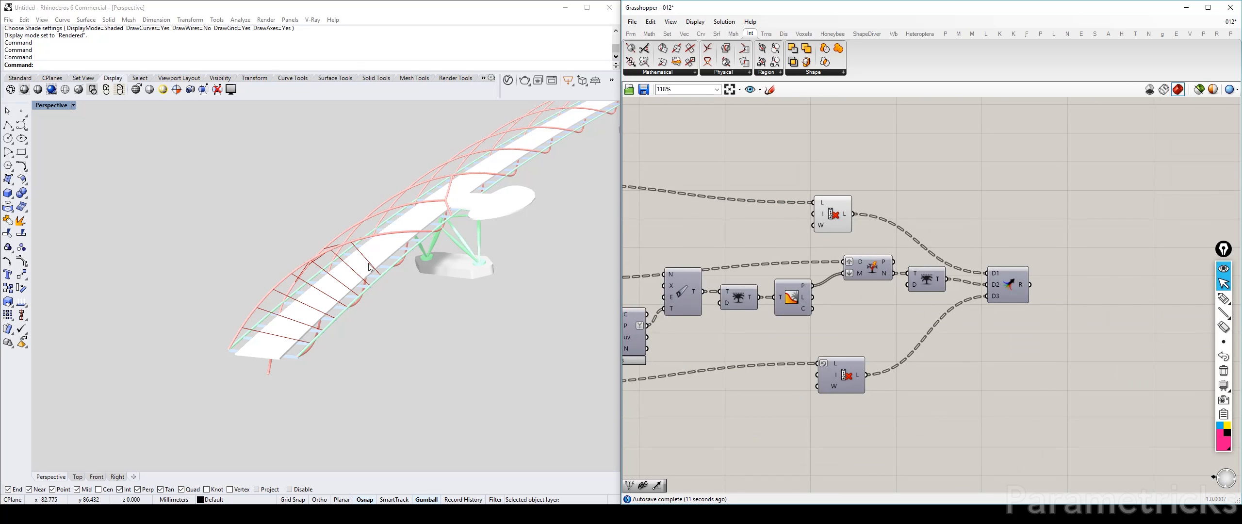
{"action": "scroll", "coordinate": [744, 211], "scroll_direction": "up", "scroll_amount": 3}
{"action": "mouse_move", "coordinate": [343, 277]}
{"action": "right_mouse_down"}
{"action": "mouse_move", "coordinate": [315, 291]}
{"action": "mouse_move", "coordinate": [330, 300]}
{"action": "mouse_move", "coordinate": [350, 275]}
{"action": "mouse_move", "coordinate": [305, 245]}
{"action": "mouse_move", "coordinate": [381, 299]}
{"action": "mouse_move", "coordinate": [356, 277]}
{"action": "right_mouse_up"}
{"action": "mouse_move", "coordinate": [872, 200]}
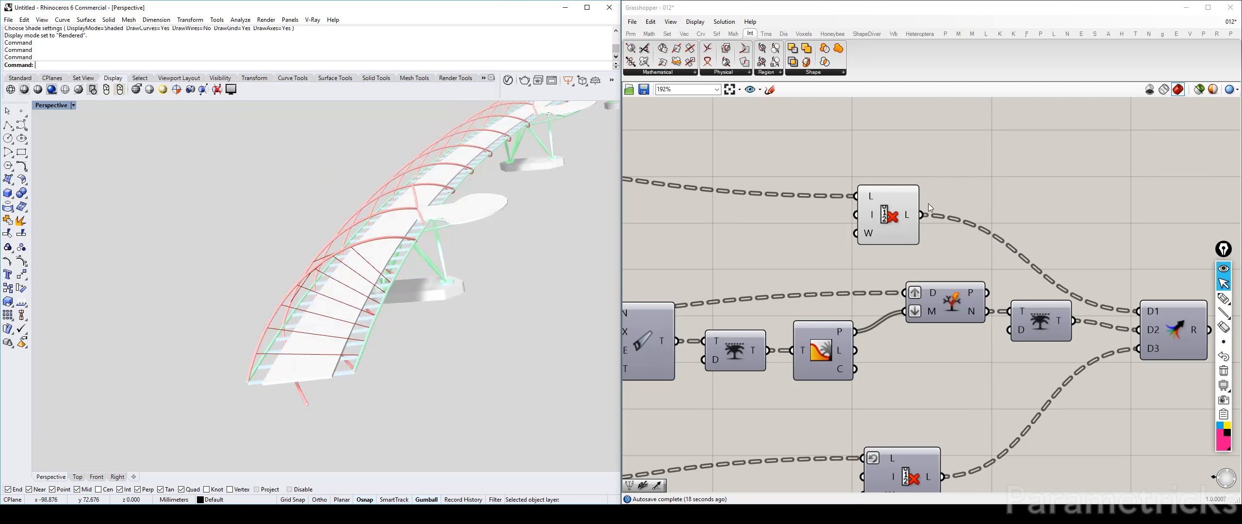
{"action": "right_click", "coordinate": [872, 200]}
{"action": "left_click", "coordinate": [912, 262]}
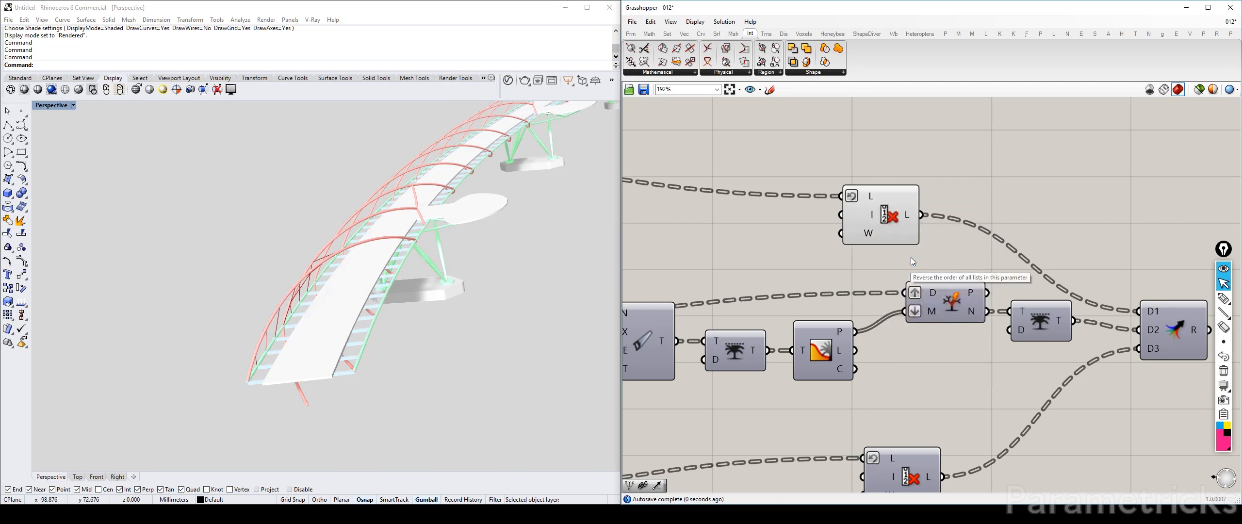
Turn off Reverse on the list input of the lower Cull Index component, using its rods at the bridge's other end as the check
{"action": "right_click_drag", "start_coordinate": [355, 316], "coordinate": [332, 297]}
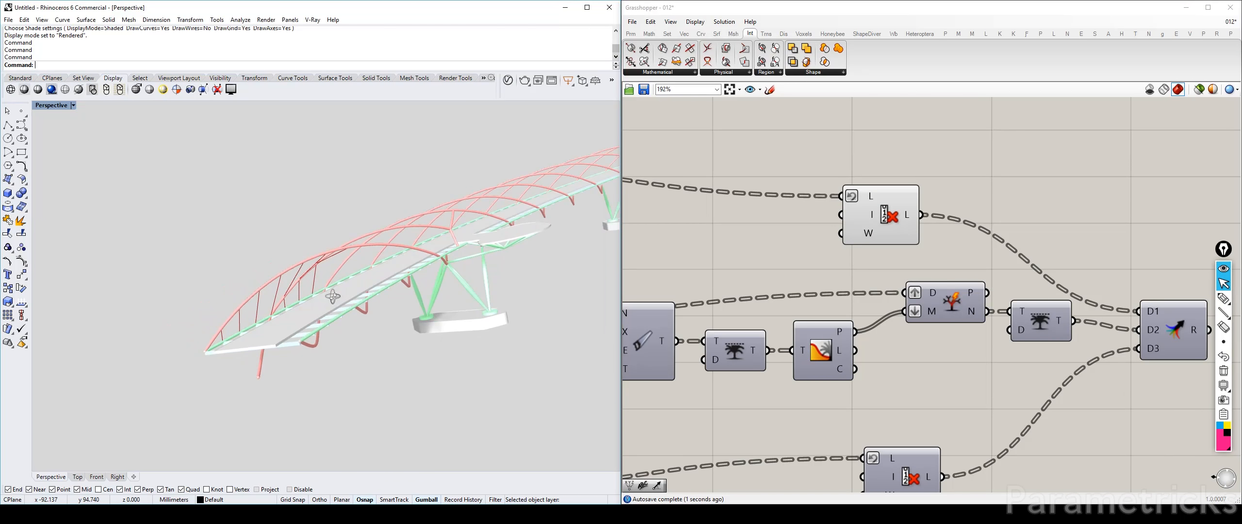
{"action": "right_click_drag", "start_coordinate": [932, 368], "coordinate": [862, 194]}
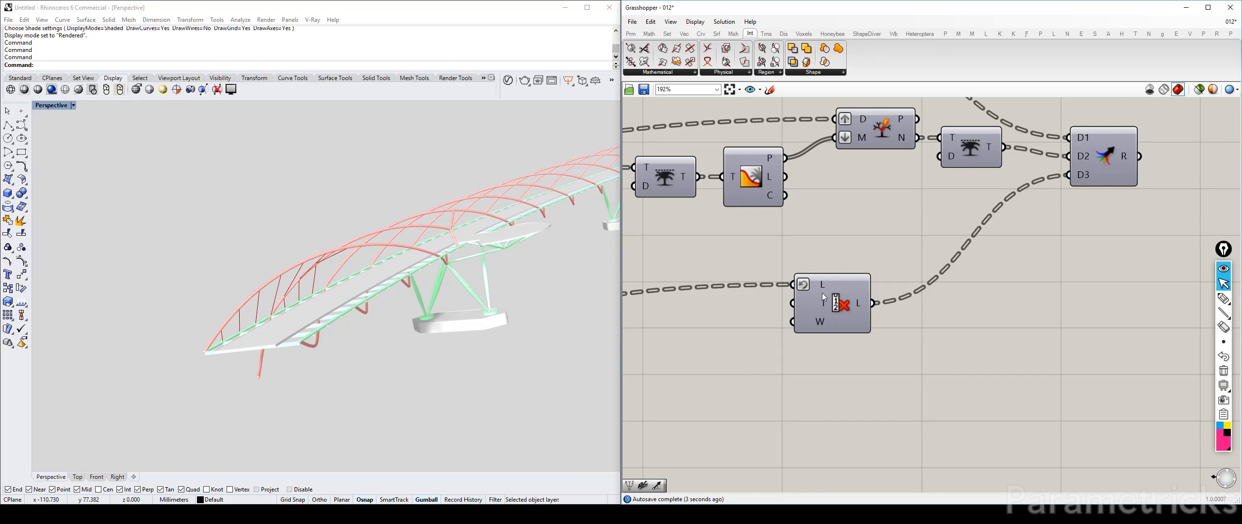
{"action": "left_click", "coordinate": [822, 295]}
{"action": "middle_click", "coordinate": [824, 296]}
{"action": "left_click", "coordinate": [861, 327]}
{"action": "mouse_move", "coordinate": [325, 285]}
{"action": "right_mouse_down"}
{"action": "mouse_move", "coordinate": [298, 281]}
{"action": "mouse_move", "coordinate": [324, 275]}
{"action": "mouse_move", "coordinate": [297, 284]}
{"action": "mouse_move", "coordinate": [296, 301]}
{"action": "mouse_move", "coordinate": [335, 282]}
{"action": "right_mouse_up"}
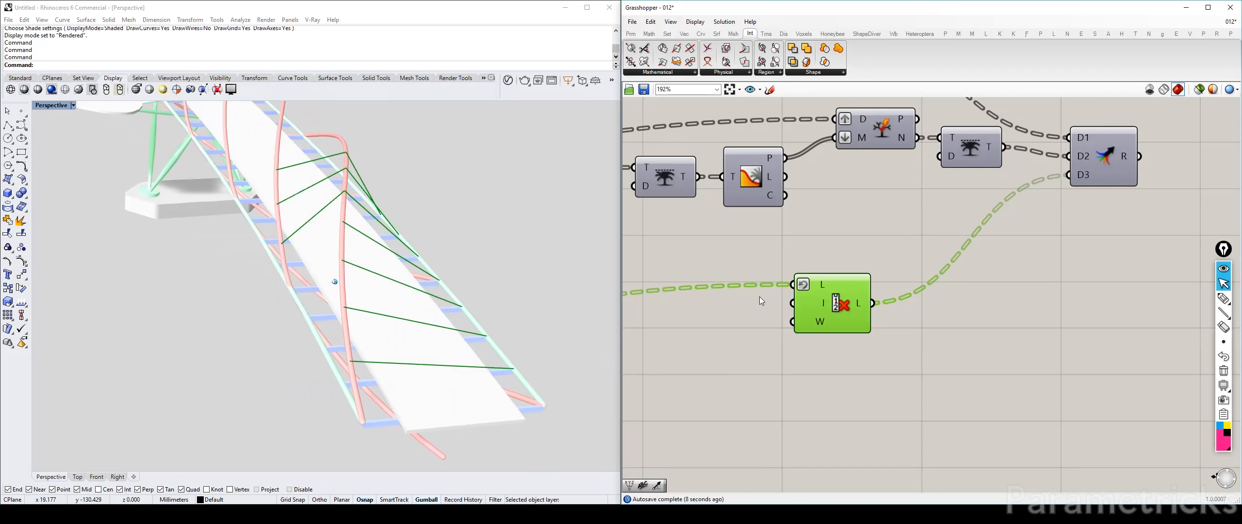
{"action": "right_click", "coordinate": [823, 286]}
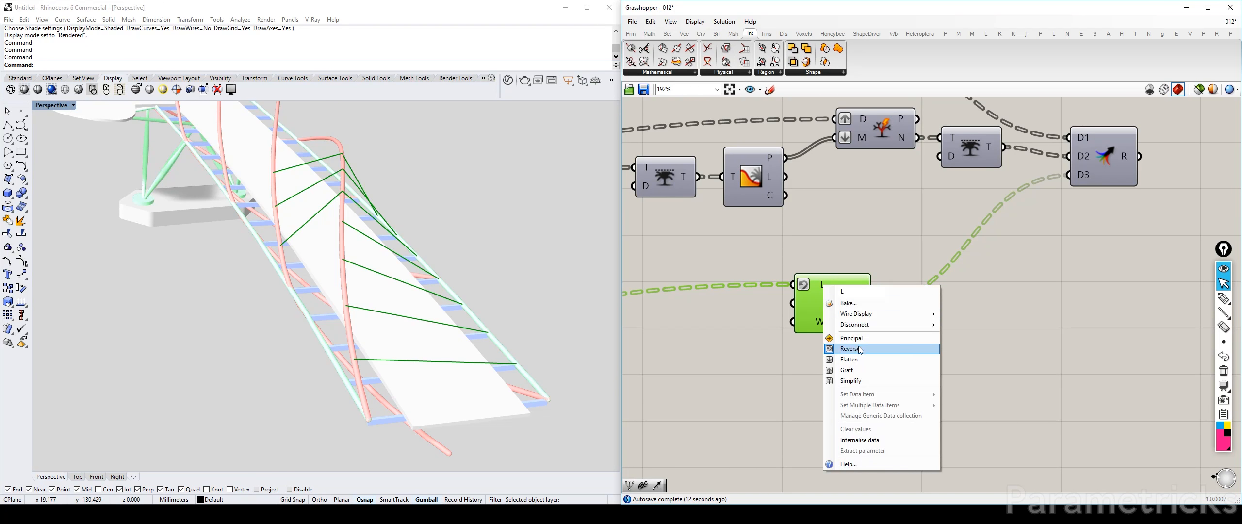
{"action": "left_click", "coordinate": [860, 349]}
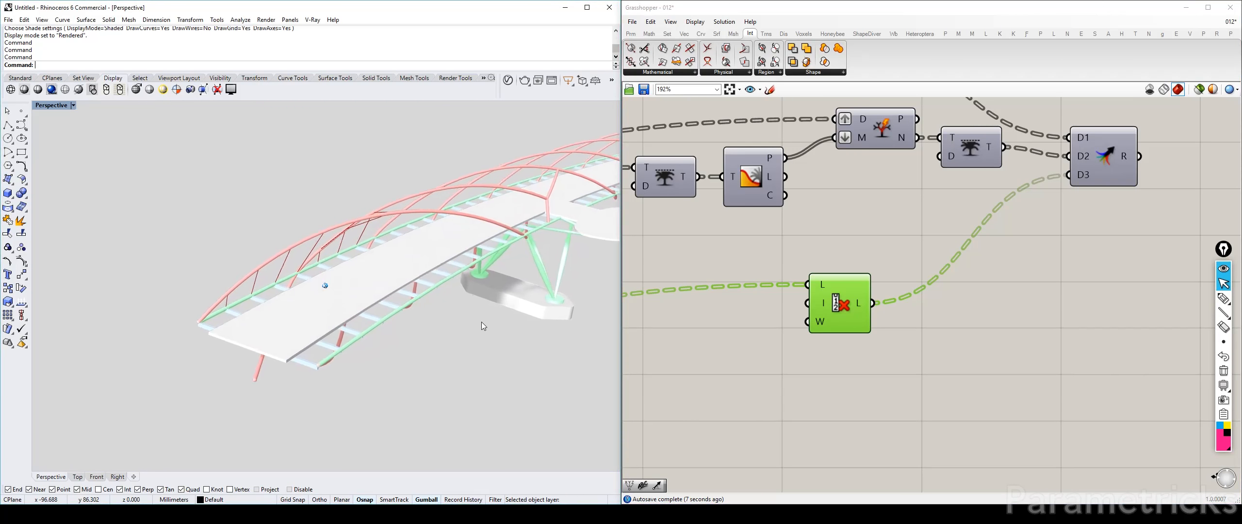
Hide the preview of the inner helix's upper Cull Index component and show the final Merge's rods in the model
{"action": "scroll", "coordinate": [837, 272], "scroll_direction": "down", "scroll_amount": 5}
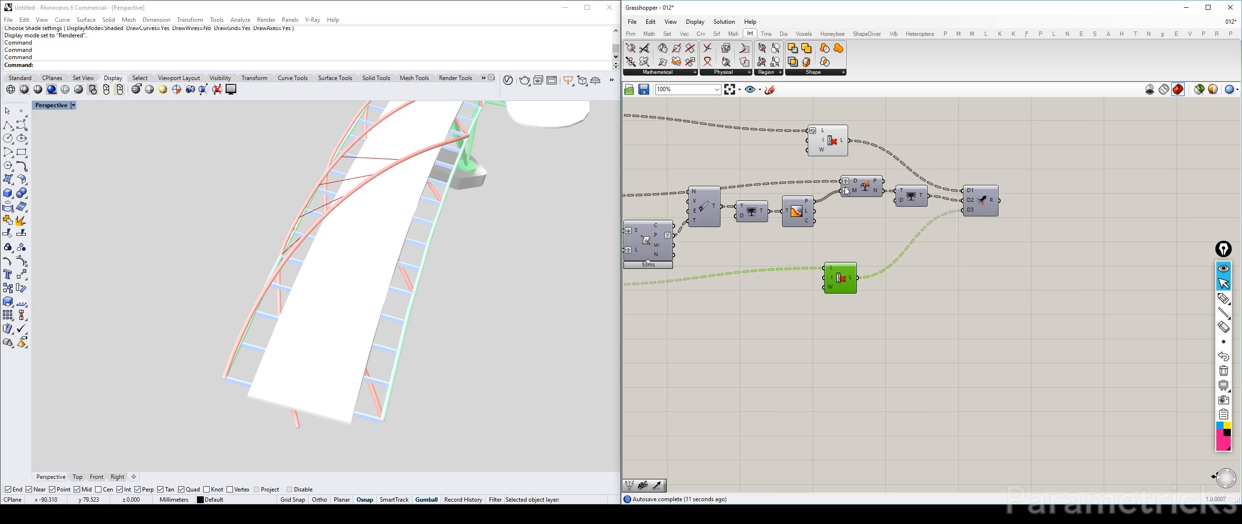
{"action": "left_click", "coordinate": [824, 133]}
{"action": "right_click_drag", "start_coordinate": [767, 205], "coordinate": [960, 184]}
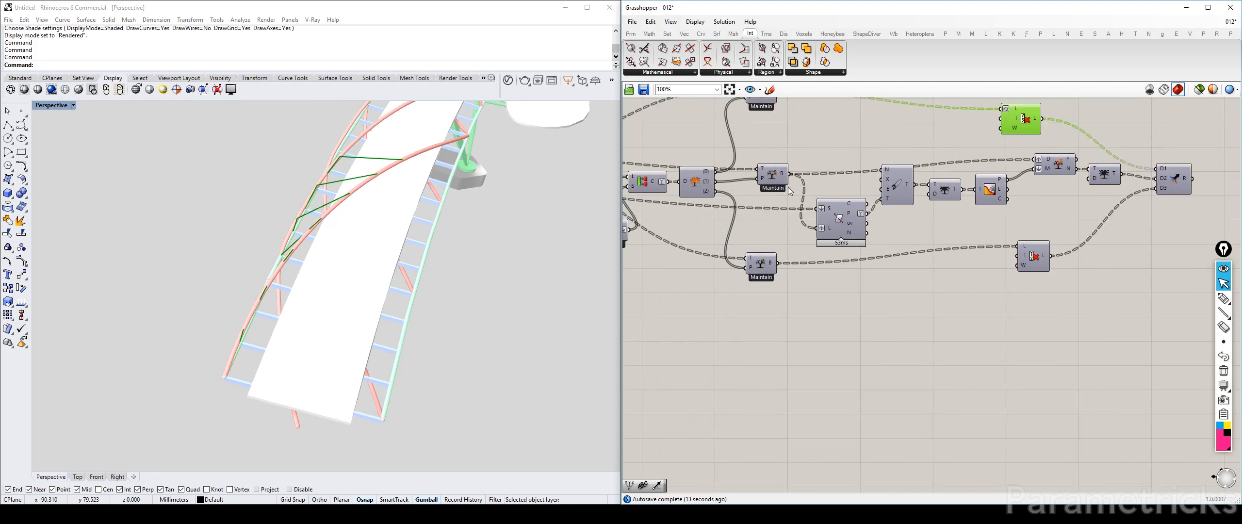
{"action": "left_click", "coordinate": [772, 174]}
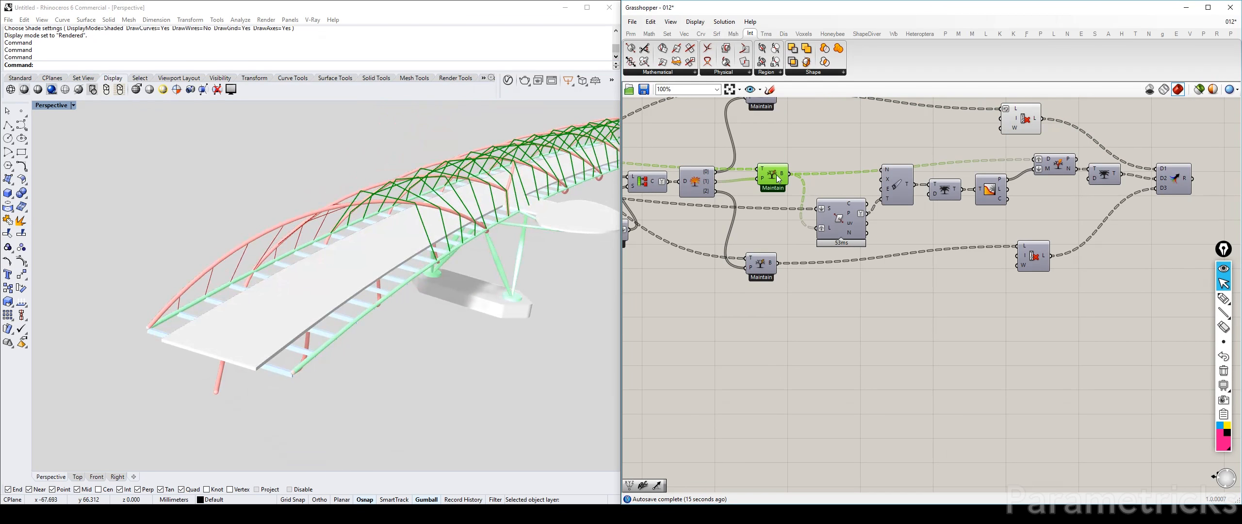
{"action": "key", "text": "ctrl+q"}
{"action": "right_click_drag", "start_coordinate": [1124, 171], "coordinate": [890, 167]}
{"action": "left_click", "coordinate": [791, 122]}
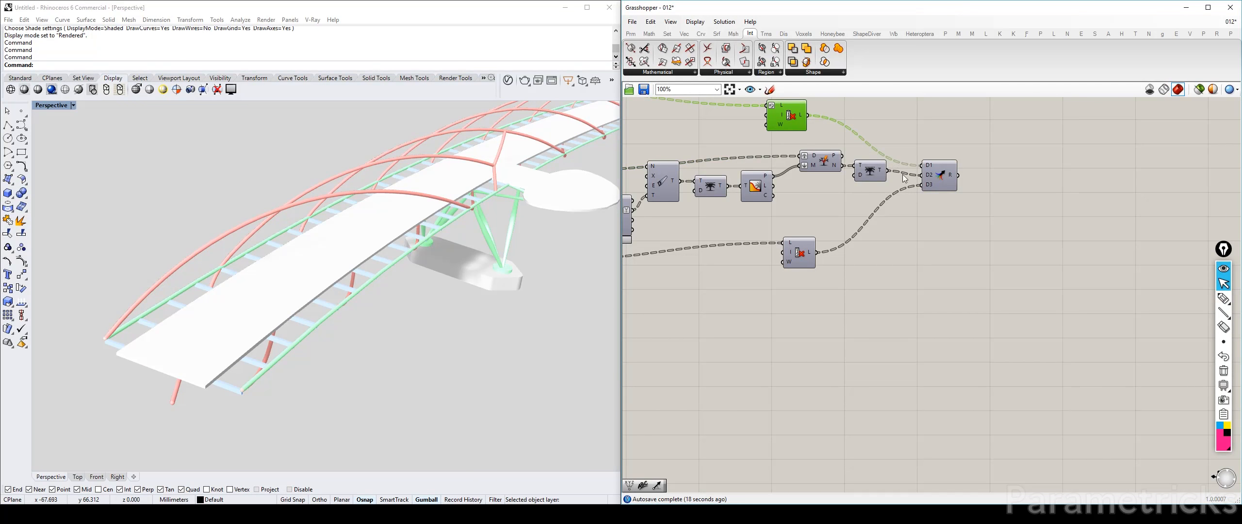
{"action": "left_click", "coordinate": [939, 174]}
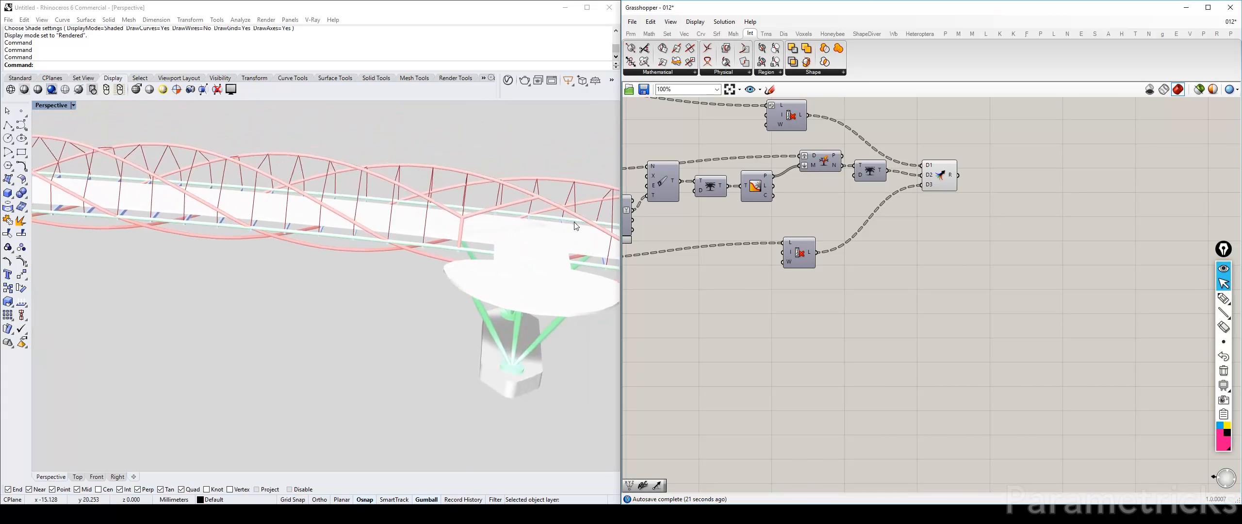
Examine the merged inner-helix rods around the bridge piers and along the whole span
{"action": "scroll", "coordinate": [664, 200], "scroll_direction": "down", "scroll_amount": 3}
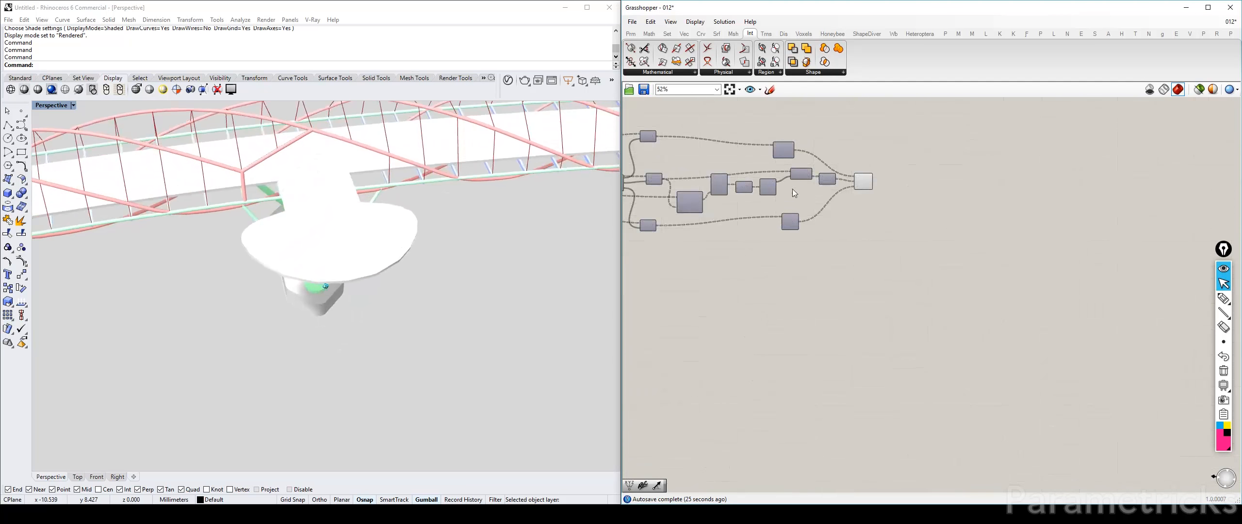
{"action": "scroll", "coordinate": [794, 190], "scroll_direction": "down", "scroll_amount": 3}
{"action": "scroll", "coordinate": [794, 180], "scroll_direction": "down", "scroll_amount": 3}
{"action": "right_click_drag", "start_coordinate": [795, 181], "coordinate": [975, 232]}
{"action": "scroll", "coordinate": [928, 212], "scroll_direction": "up", "scroll_amount": 3}
{"action": "scroll", "coordinate": [884, 271], "scroll_direction": "up", "scroll_amount": 3}
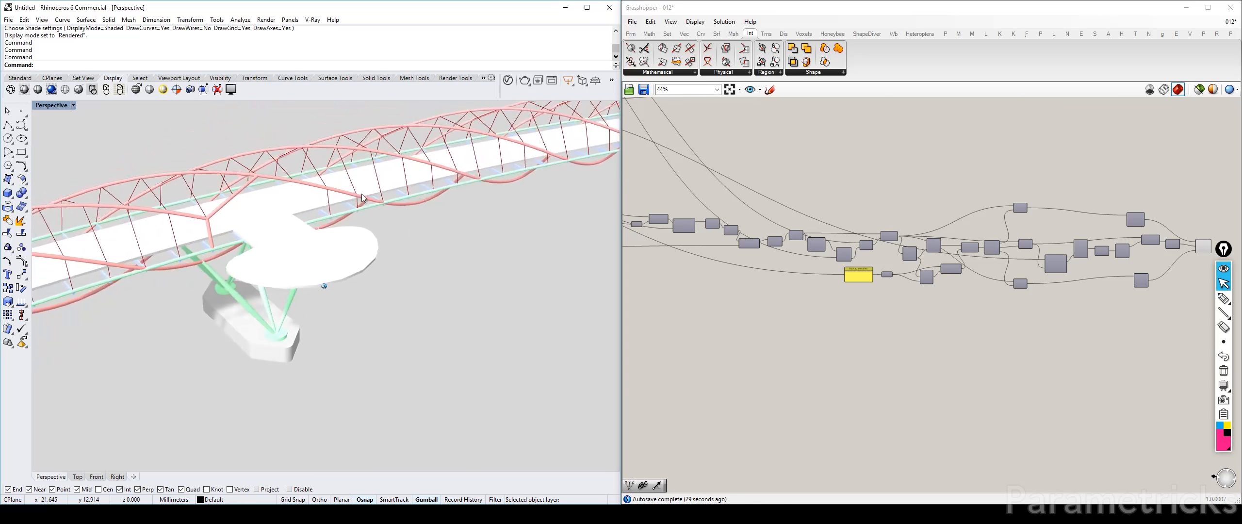
{"action": "scroll", "coordinate": [305, 194], "scroll_direction": "up", "scroll_amount": 5}
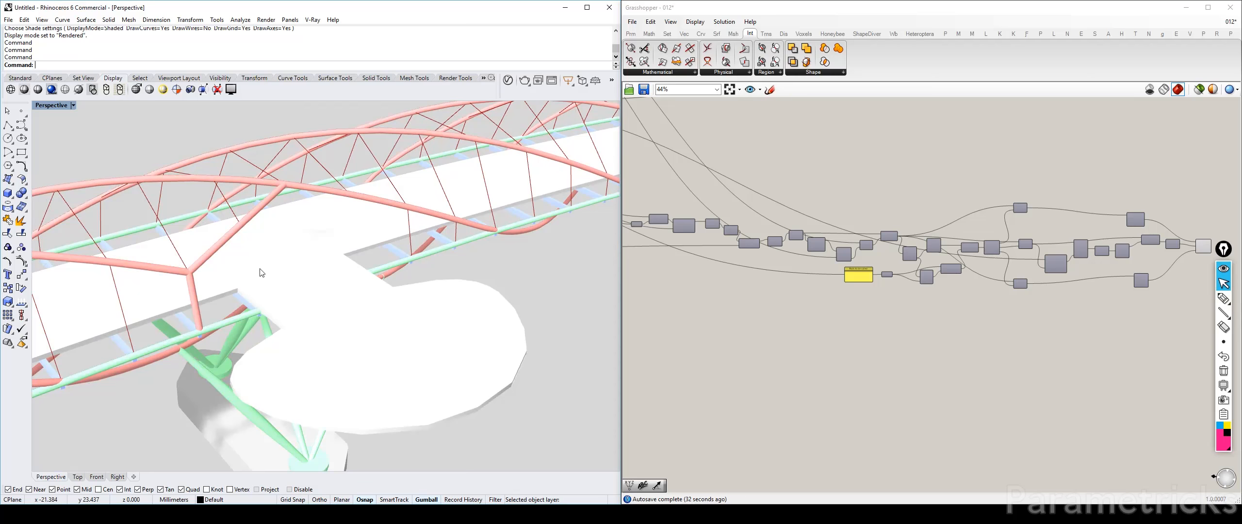
{"action": "scroll", "coordinate": [873, 252], "scroll_direction": "up", "scroll_amount": 6}
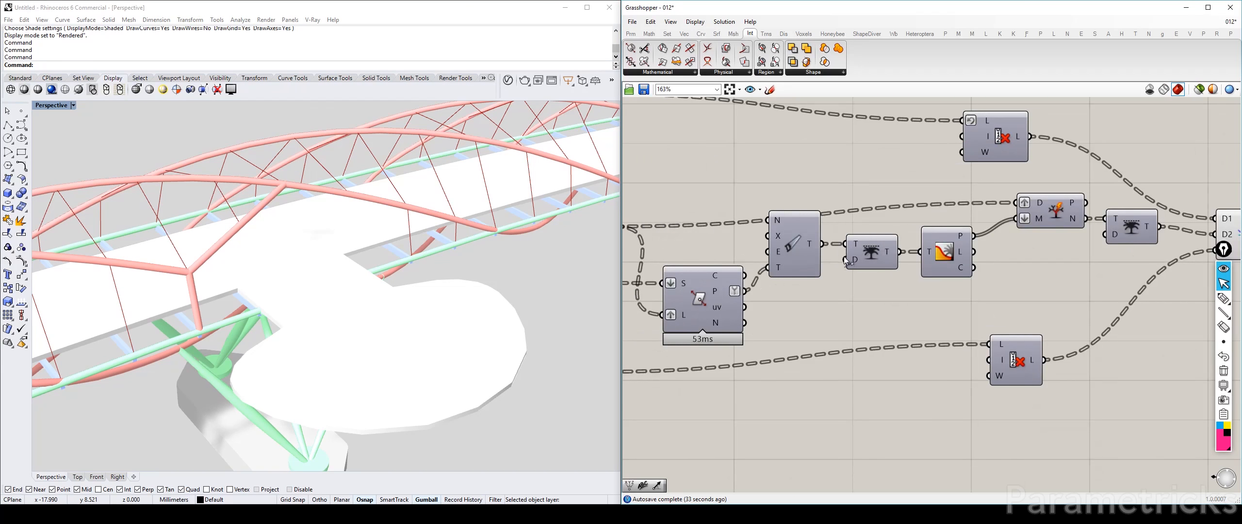
{"action": "scroll", "coordinate": [845, 260], "scroll_direction": "down", "scroll_amount": 6}
{"action": "scroll", "coordinate": [872, 236], "scroll_direction": "up", "scroll_amount": 5}
{"action": "left_click", "coordinate": [999, 212]}
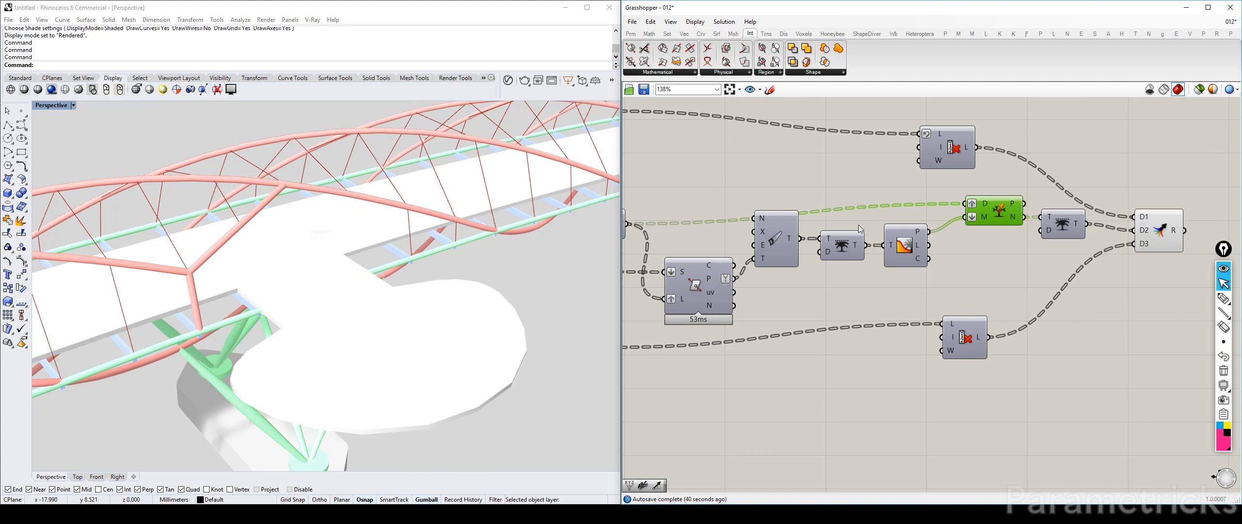
{"action": "scroll", "coordinate": [344, 275], "scroll_direction": "down", "scroll_amount": 3}
{"action": "scroll", "coordinate": [344, 275], "scroll_direction": "down", "scroll_amount": 6}
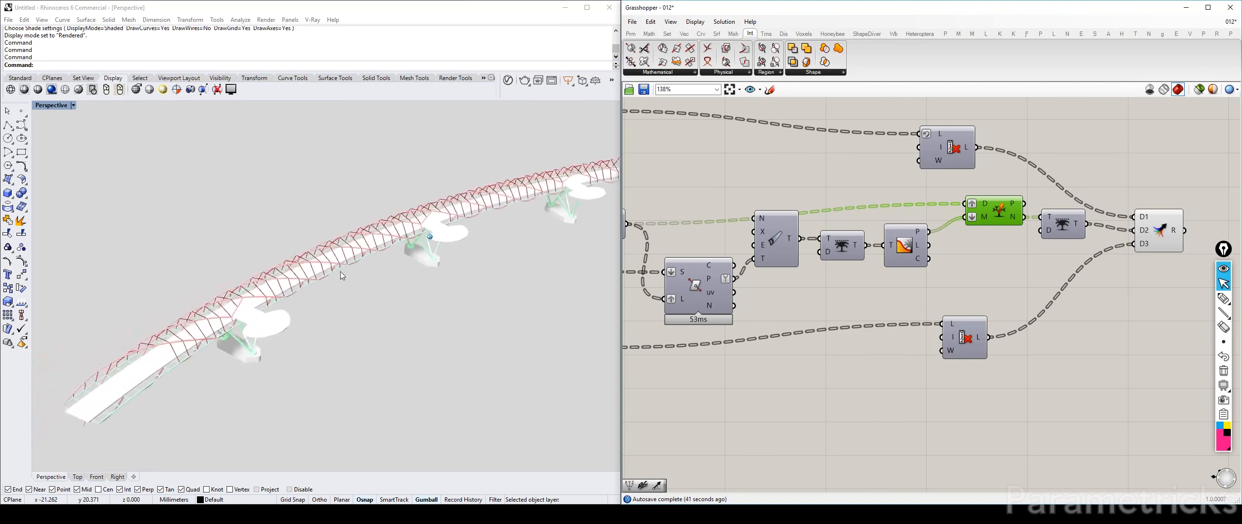
{"action": "scroll", "coordinate": [894, 230], "scroll_direction": "down", "scroll_amount": 6}
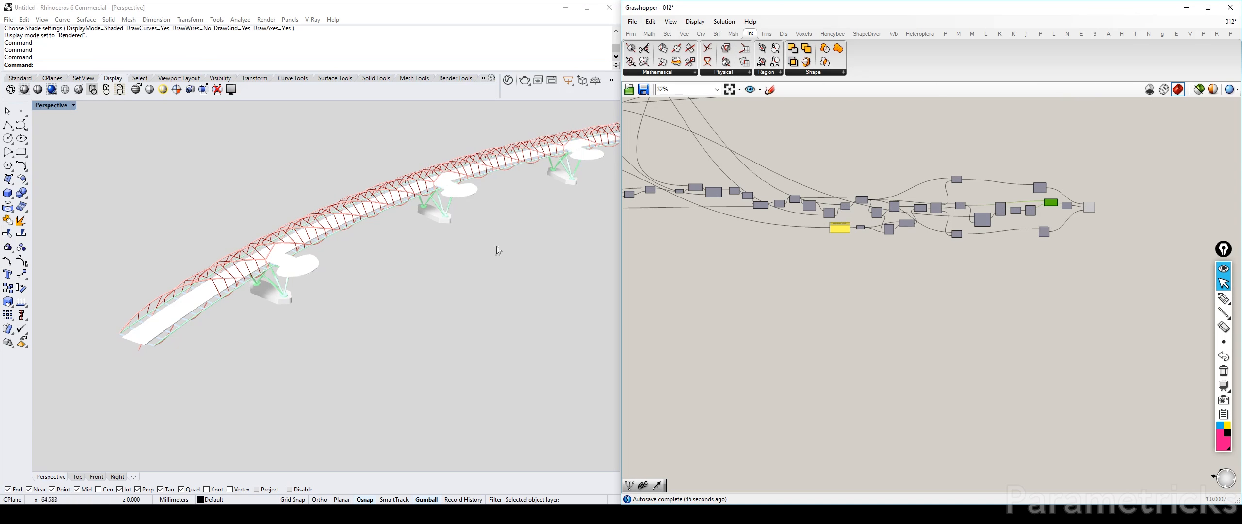
Move the Pipe component with its radius input, Custom Preview and swatch farther away from the outer- and inner-helix definitions
{"action": "right_click_drag", "start_coordinate": [1046, 176], "coordinate": [717, 255]}
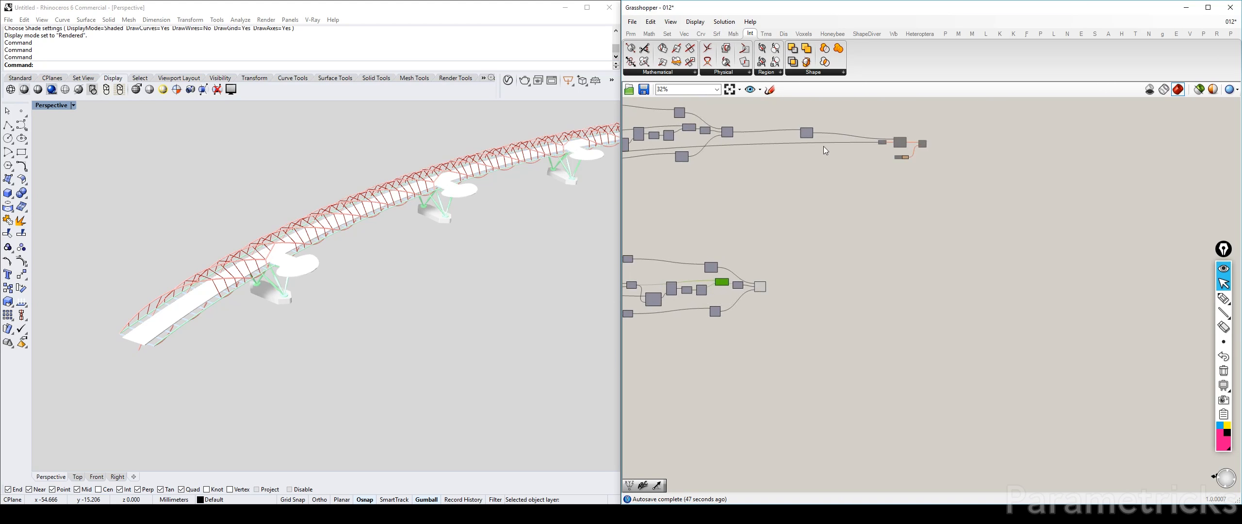
{"action": "left_click_drag", "start_coordinate": [945, 117], "coordinate": [883, 176]}
{"action": "left_click_drag", "start_coordinate": [900, 143], "coordinate": [1000, 233]}
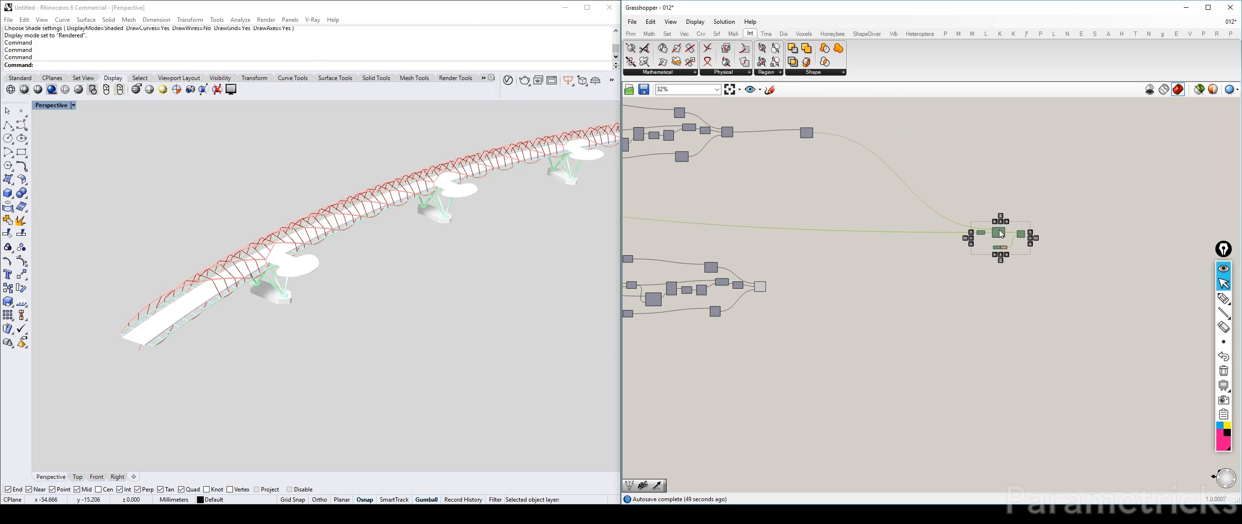
Move the inner-helix Sections to modify panel and its Multiplication component up closer to the outer-helix pair
{"action": "scroll", "coordinate": [930, 204], "scroll_direction": "down", "scroll_amount": 3}
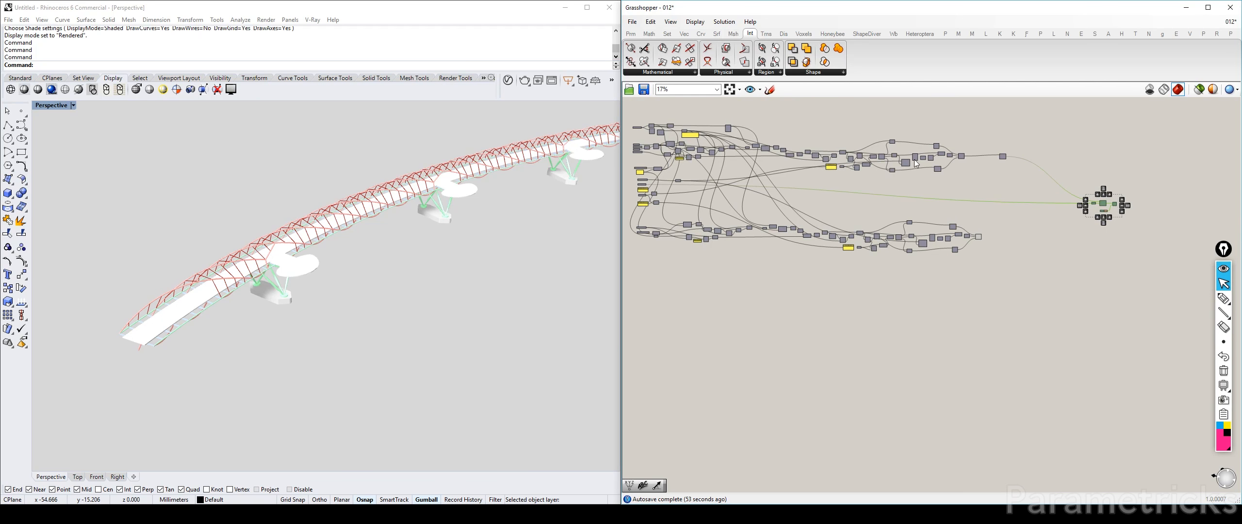
{"action": "scroll", "coordinate": [665, 188], "scroll_direction": "up", "scroll_amount": 2}
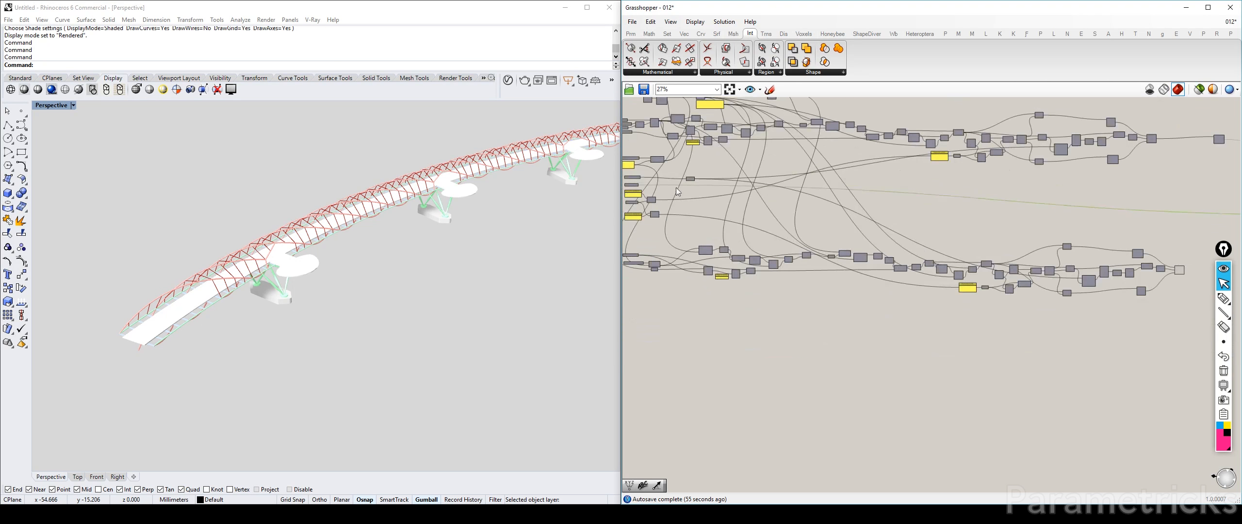
{"action": "scroll", "coordinate": [675, 187], "scroll_direction": "up", "scroll_amount": 3}
{"action": "scroll", "coordinate": [735, 185], "scroll_direction": "down", "scroll_amount": 1}
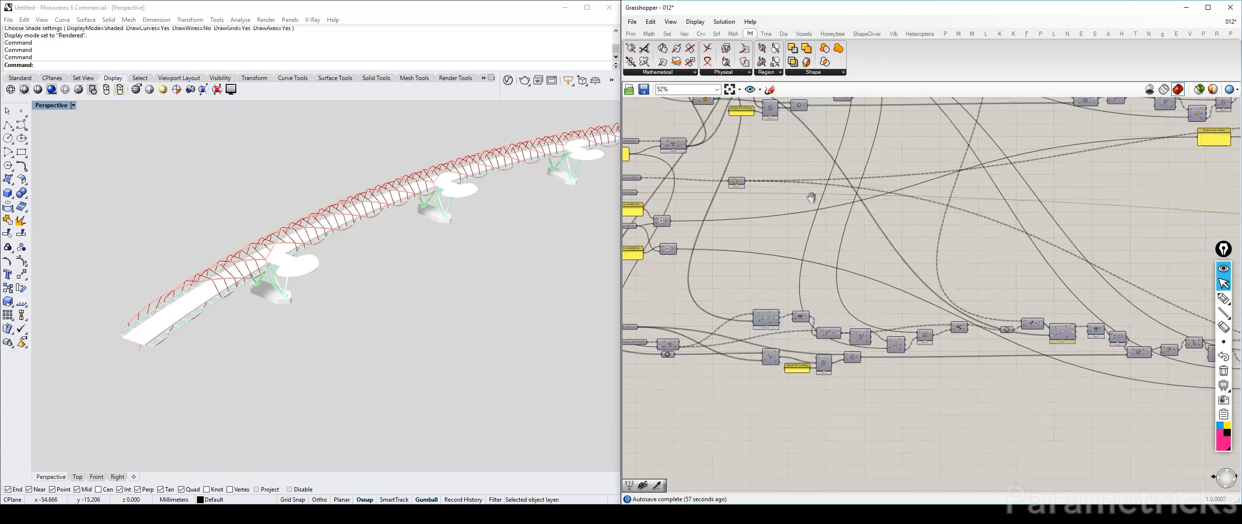
{"action": "scroll", "coordinate": [811, 196], "scroll_direction": "down", "scroll_amount": 5}
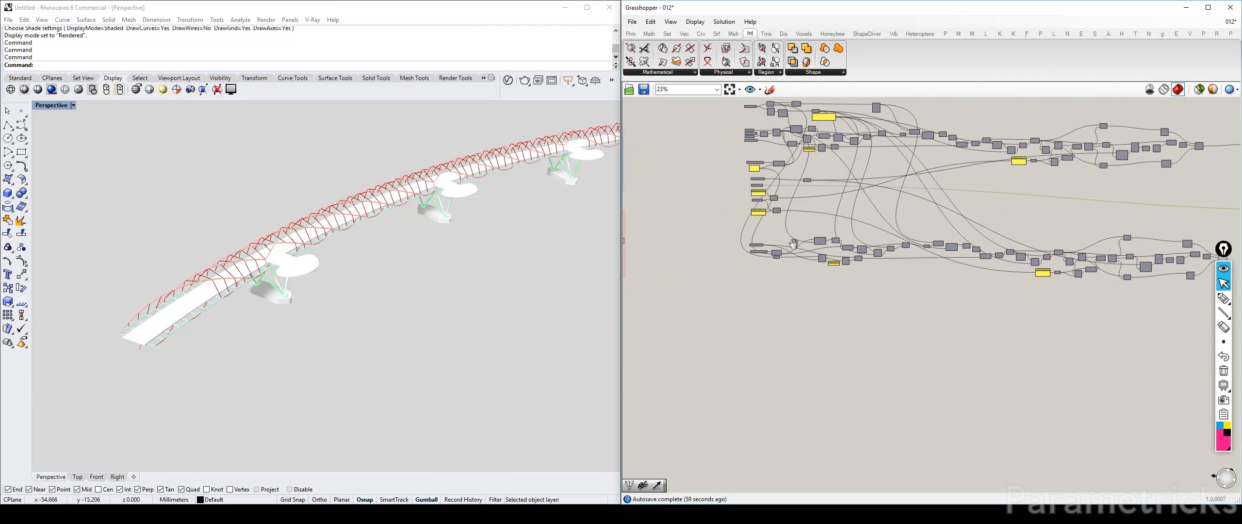
{"action": "scroll", "coordinate": [793, 243], "scroll_direction": "up", "scroll_amount": 8}
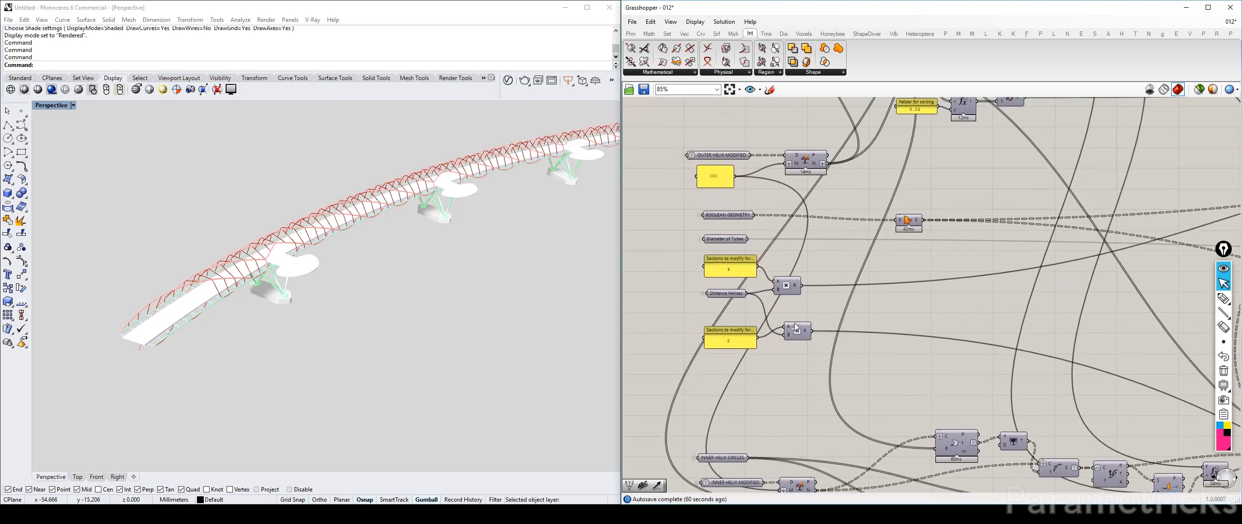
{"action": "right_click_drag", "start_coordinate": [832, 368], "coordinate": [798, 282]}
{"action": "left_click_drag", "start_coordinate": [821, 310], "coordinate": [661, 229]}
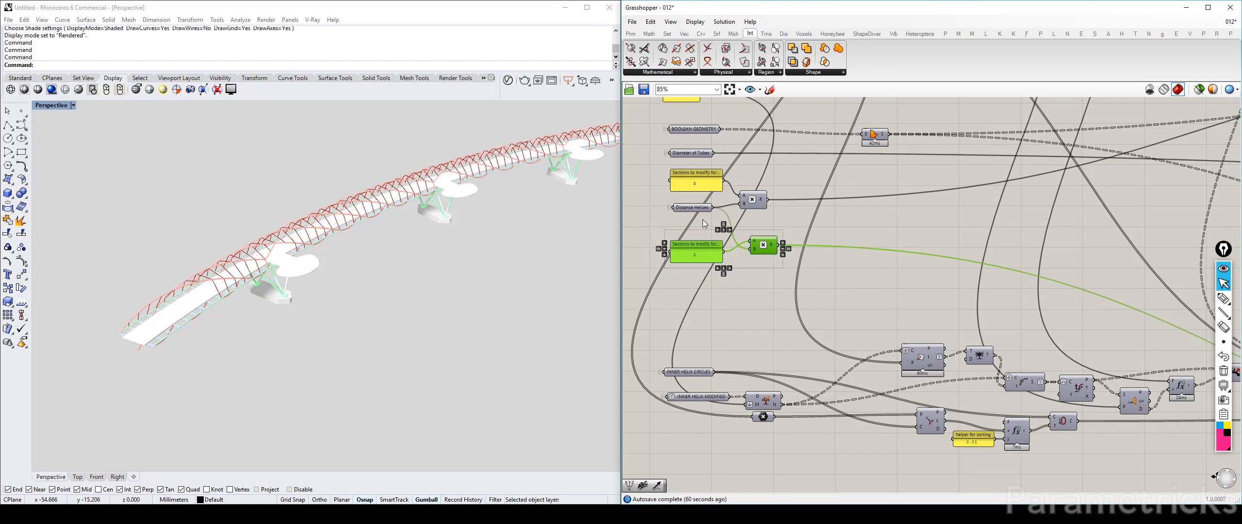
{"action": "right_click_drag", "start_coordinate": [703, 220], "coordinate": [716, 238]}
{"action": "left_click_drag", "start_coordinate": [807, 299], "coordinate": [715, 257]}
Tidy the Multiplication components and align the two Sections to modify panels with the Distance Helices parameter along one edge
{"action": "left_click_drag", "start_coordinate": [776, 260], "coordinate": [780, 209]}
{"action": "left_click", "coordinate": [791, 212]}
{"action": "right_click_drag", "start_coordinate": [744, 223], "coordinate": [764, 264]}
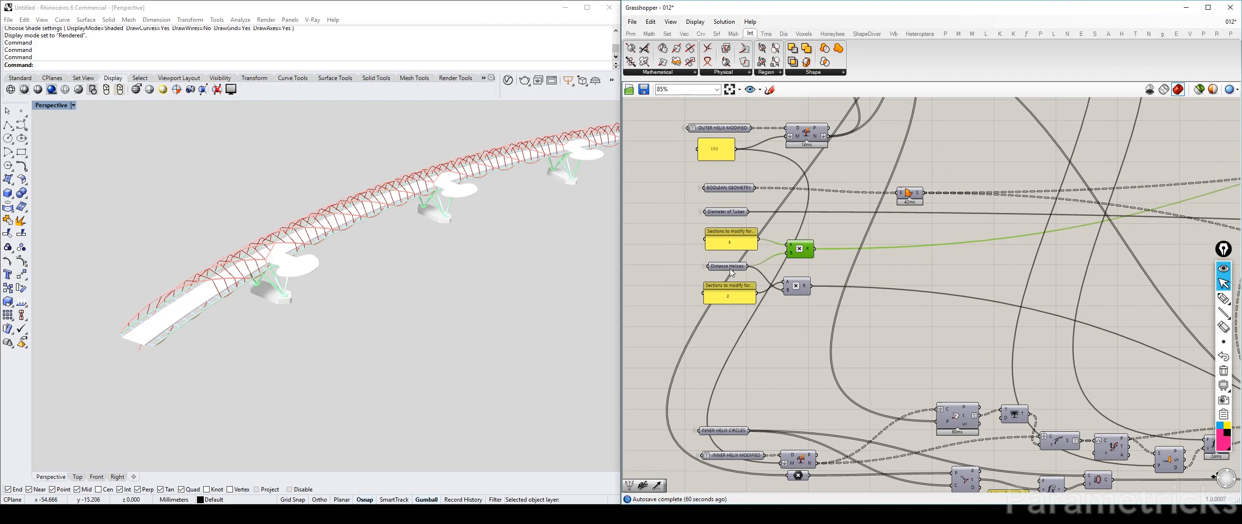
{"action": "left_click_drag", "start_coordinate": [733, 334], "coordinate": [726, 214]}
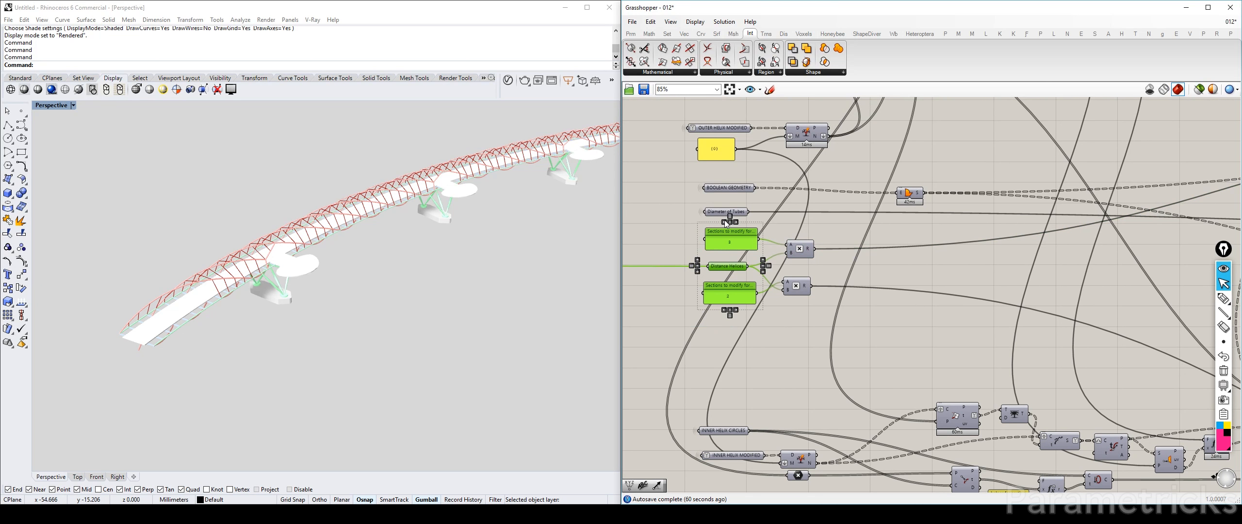
{"action": "left_click", "coordinate": [725, 222]}
{"action": "left_click", "coordinate": [664, 161]}
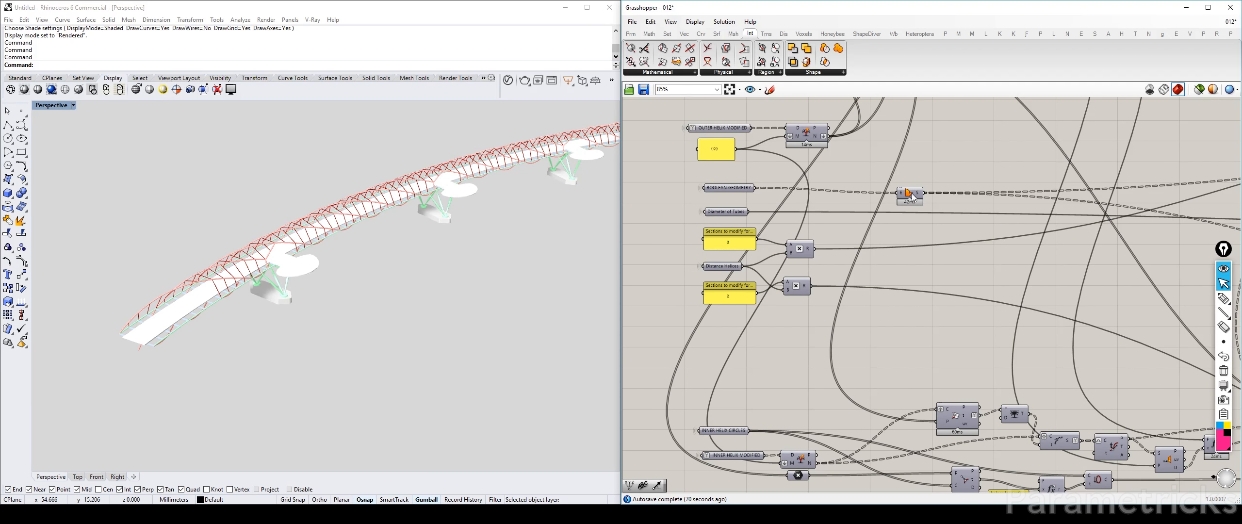
Move the BOOLEAN GEOMETRY parameter and its attached component to the upper end of the definition's input column
{"action": "left_click", "coordinate": [911, 193]}
{"action": "left_click", "coordinate": [708, 187], "text": "shift"}
{"action": "scroll", "coordinate": [914, 192], "scroll_direction": "down", "scroll_amount": 2}
{"action": "right_click_drag", "start_coordinate": [914, 192], "coordinate": [872, 307]}
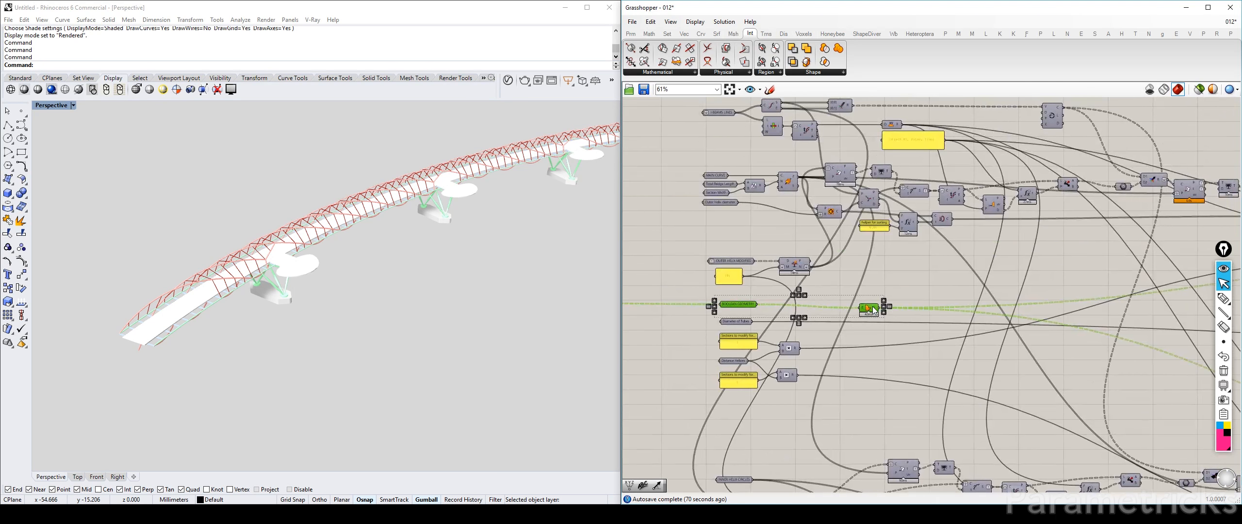
{"action": "left_click_drag", "start_coordinate": [873, 310], "coordinate": [742, 248]}
{"action": "left_click", "coordinate": [827, 252]}
{"action": "right_click_drag", "start_coordinate": [795, 213], "coordinate": [811, 116]}
{"action": "left_click", "coordinate": [811, 117]}
{"action": "scroll", "coordinate": [746, 248], "scroll_direction": "up", "scroll_amount": 4}
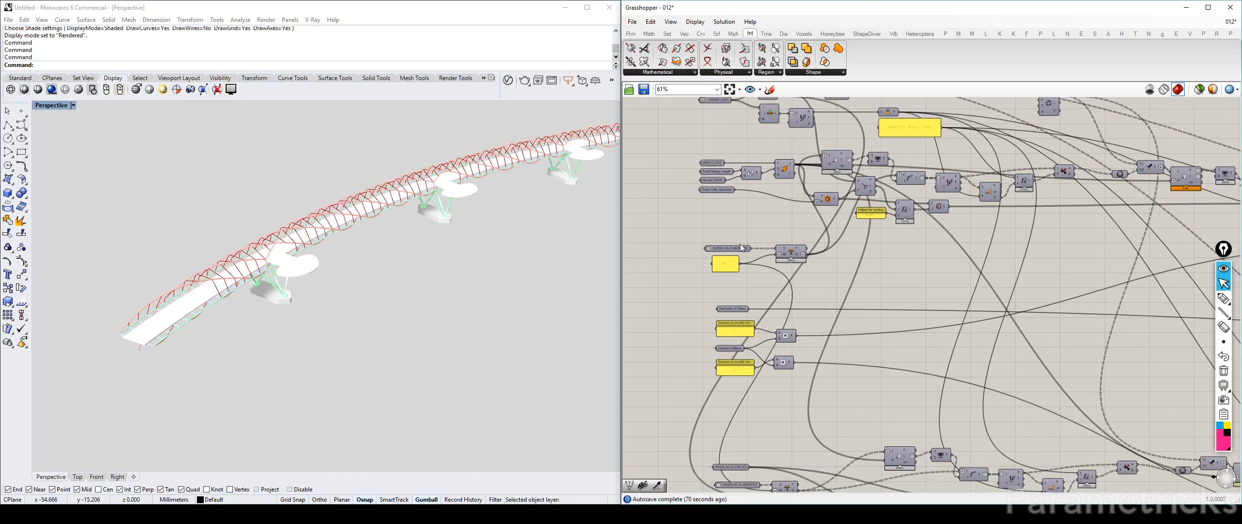
Move the OUTER HELIX MODIFIED parameter, its panel and the connected Split Tree component up beneath the outer-helix inputs
{"action": "scroll", "coordinate": [819, 288], "scroll_direction": "down", "scroll_amount": 2}
{"action": "left_click_drag", "start_coordinate": [833, 223], "coordinate": [735, 285]}
{"action": "left_click", "coordinate": [845, 238]}
{"action": "left_click_drag", "start_coordinate": [844, 239], "coordinate": [838, 219]}
Move the Diameter of Tubes and Distance Helices parameters, both section panels and their Multiplication components up in the input column
{"action": "scroll", "coordinate": [854, 273], "scroll_direction": "down", "scroll_amount": 2}
{"action": "left_click_drag", "start_coordinate": [864, 299], "coordinate": [765, 383]}
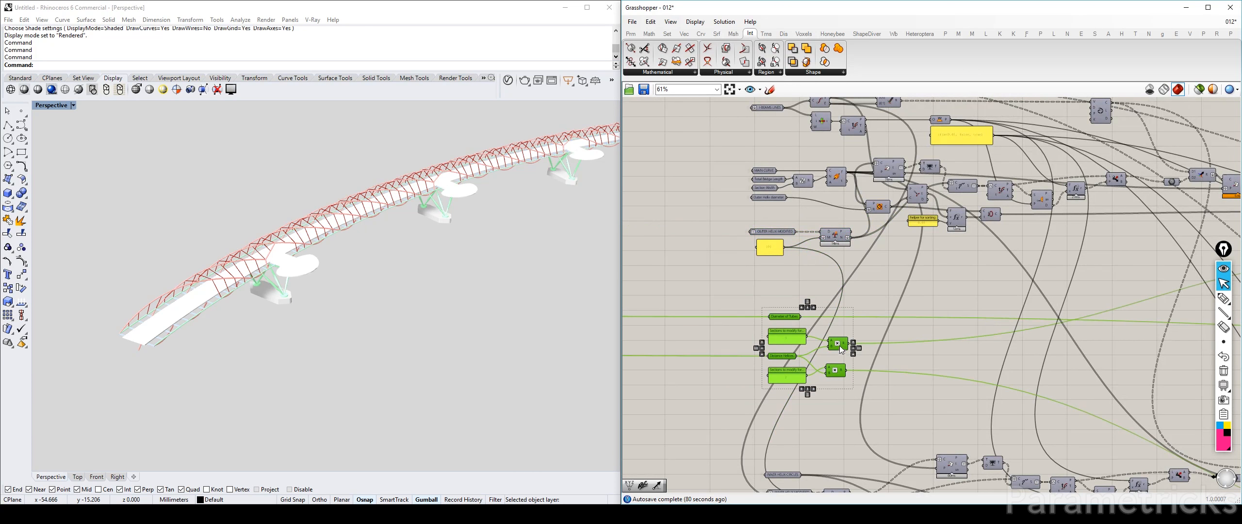
{"action": "left_click_drag", "start_coordinate": [837, 339], "coordinate": [821, 294]}
{"action": "right_click_drag", "start_coordinate": [822, 294], "coordinate": [773, 141]}
Move the INNER HELIX CIRCLES and INNER HELIX MODIFIED inputs and the rest of the inner-helix definition up towards the outer-helix definition
{"action": "left_click_drag", "start_coordinate": [797, 284], "coordinate": [701, 384]}
{"action": "left_click_drag", "start_coordinate": [788, 346], "coordinate": [782, 239]}
{"action": "scroll", "coordinate": [783, 247], "scroll_direction": "down", "scroll_amount": 5}
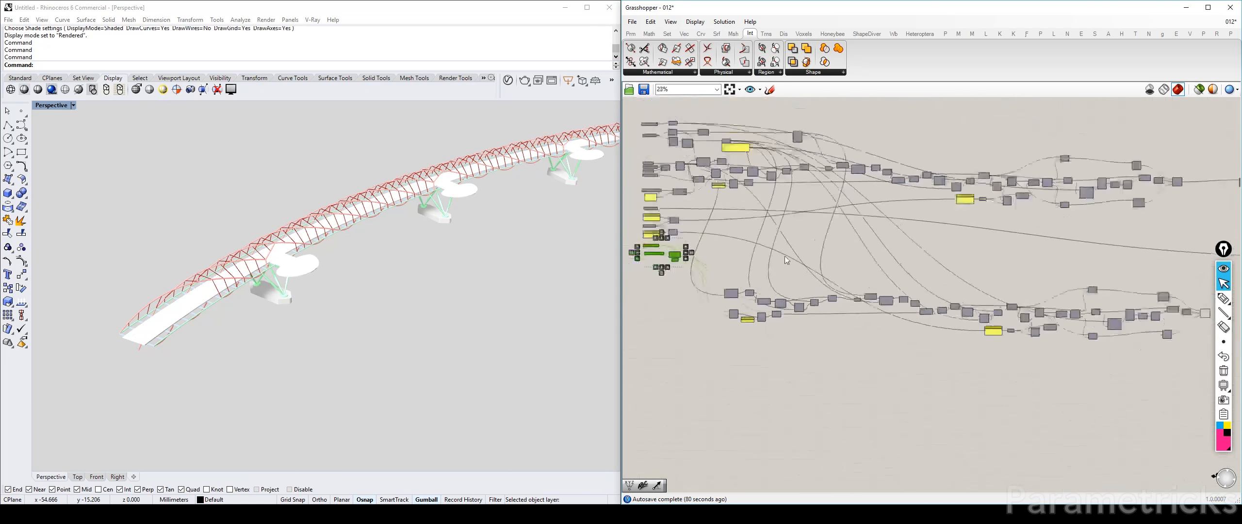
{"action": "left_click_drag", "start_coordinate": [1166, 350], "coordinate": [739, 241]}
{"action": "left_click", "coordinate": [1035, 286]}
Tidy the Tree Branch and Cull Index components near the end of both helix definitions into more compact, aligned rows
{"action": "scroll", "coordinate": [1016, 253], "scroll_direction": "up", "scroll_amount": 6}
{"action": "left_click_drag", "start_coordinate": [943, 193], "coordinate": [939, 230]}
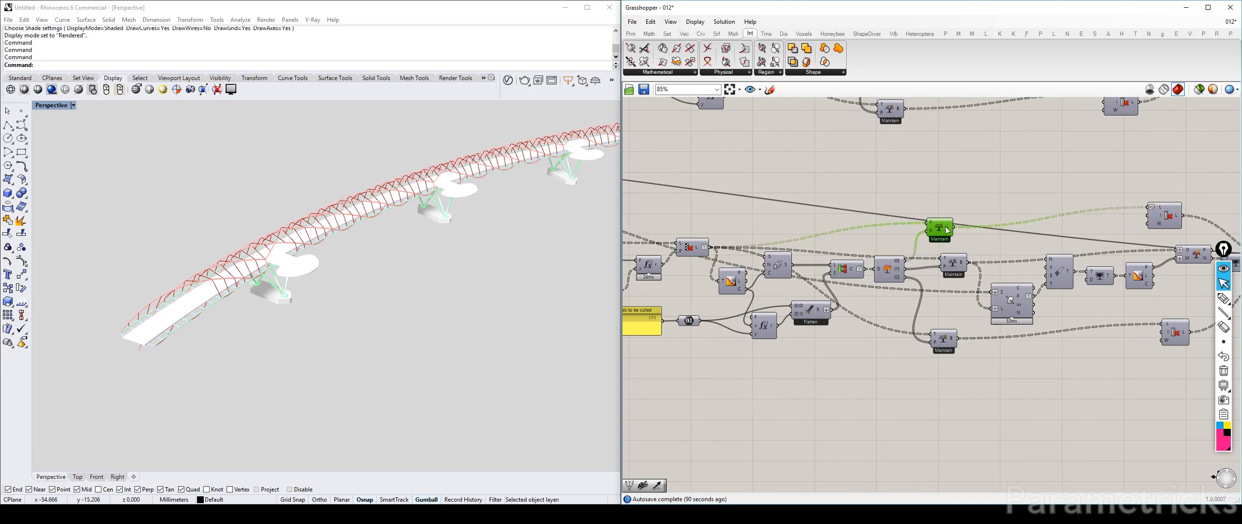
{"action": "left_click_drag", "start_coordinate": [944, 335], "coordinate": [953, 333]}
{"action": "scroll", "coordinate": [887, 188], "scroll_direction": "down", "scroll_amount": 3}
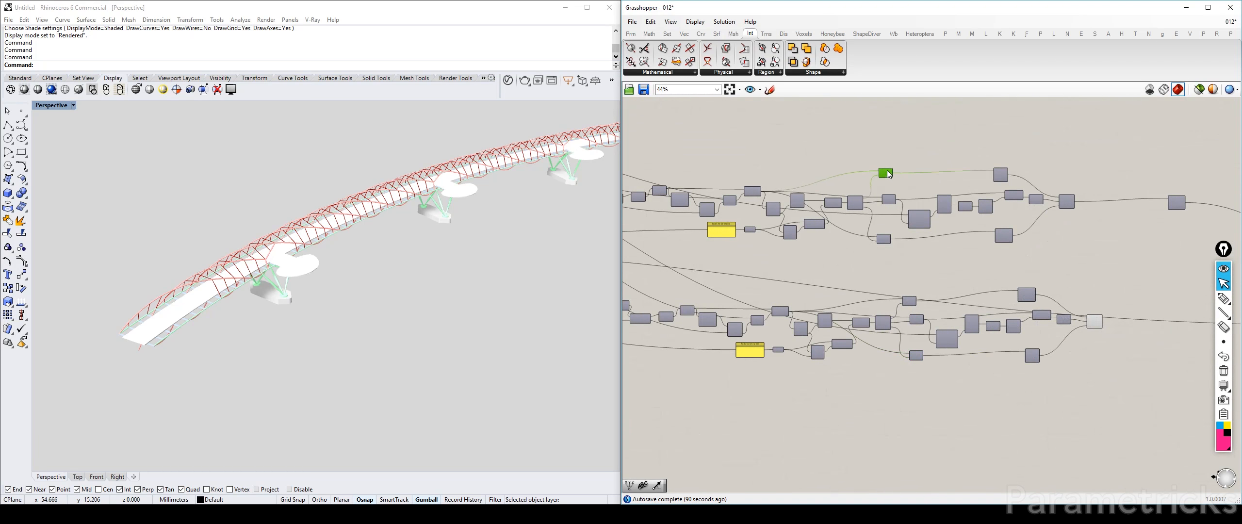
{"action": "scroll", "coordinate": [1006, 243], "scroll_direction": "up", "scroll_amount": 3}
{"action": "left_click", "coordinate": [1007, 208]}
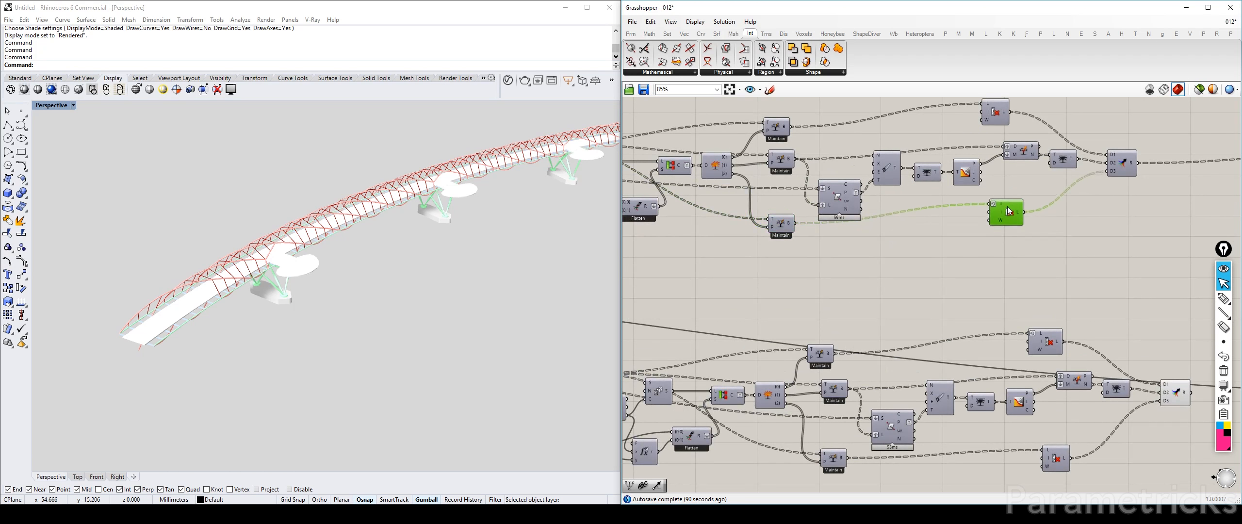
{"action": "left_click", "coordinate": [989, 121]}
{"action": "left_click", "coordinate": [1064, 286]}
{"action": "right_click_drag", "start_coordinate": [1069, 294], "coordinate": [944, 173]}
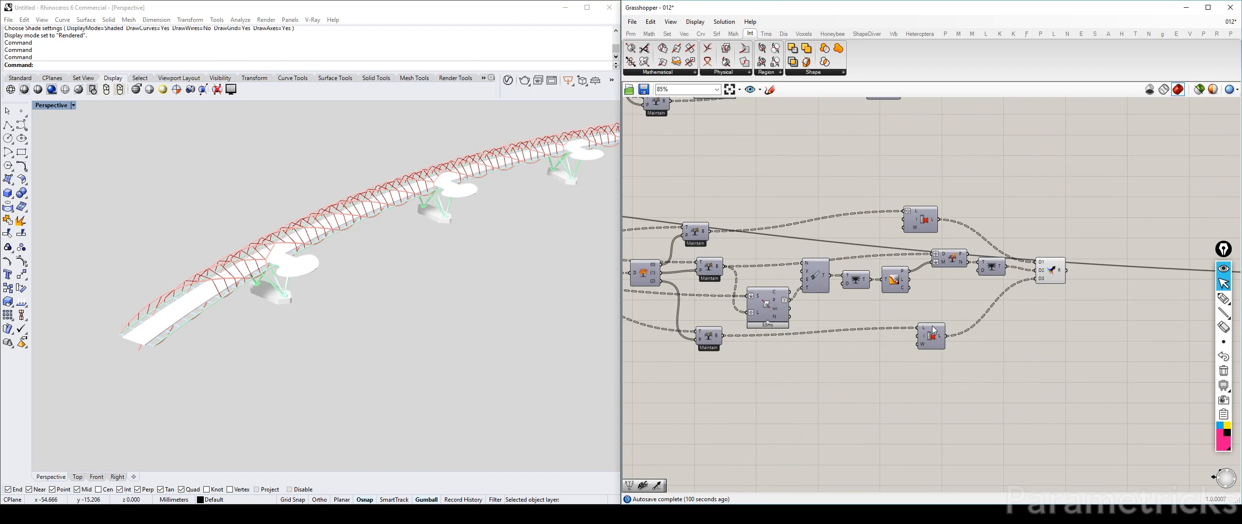
{"action": "scroll", "coordinate": [933, 329], "scroll_direction": "down", "scroll_amount": 4}
Connect the inner-helix Merge output to the second input of the Merge feeding the Pipe component, and place that Merge beside it
{"action": "right_click_drag", "start_coordinate": [999, 297], "coordinate": [780, 284]}
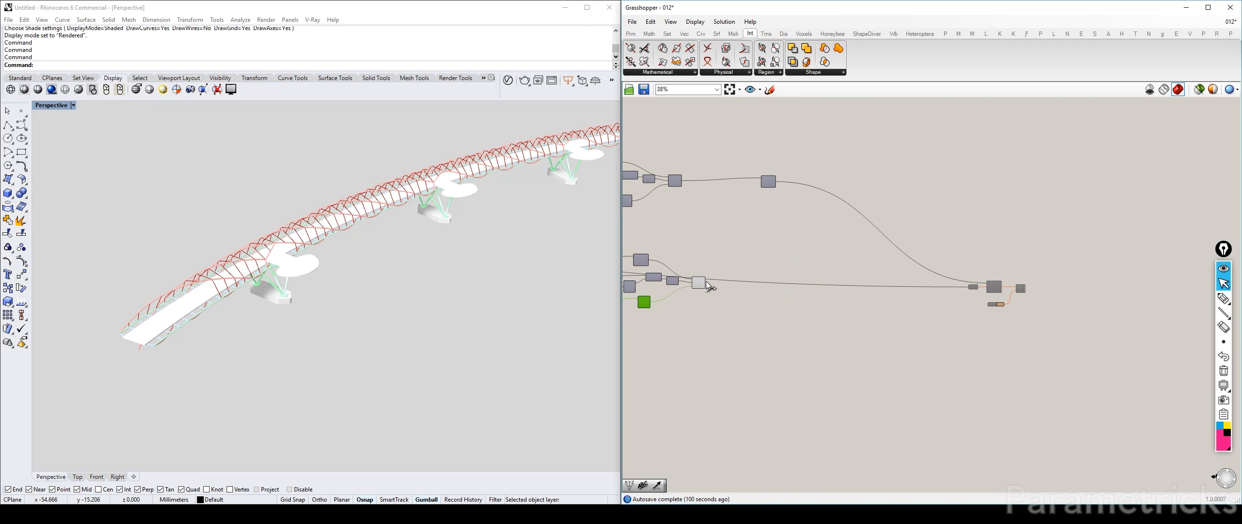
{"action": "scroll", "coordinate": [989, 289], "scroll_direction": "up", "scroll_amount": 5}
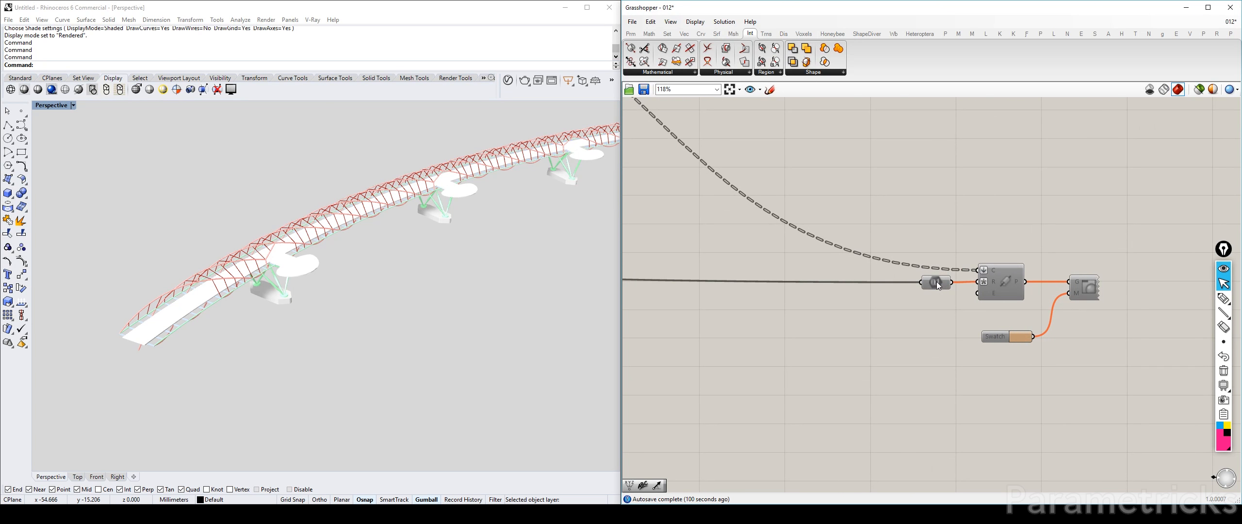
{"action": "scroll", "coordinate": [937, 283], "scroll_direction": "down", "scroll_amount": 5}
{"action": "right_click_drag", "start_coordinate": [762, 244], "coordinate": [969, 310]}
{"action": "scroll", "coordinate": [898, 342], "scroll_direction": "up", "scroll_amount": 3}
{"action": "right_click_drag", "start_coordinate": [887, 346], "coordinate": [836, 395]}
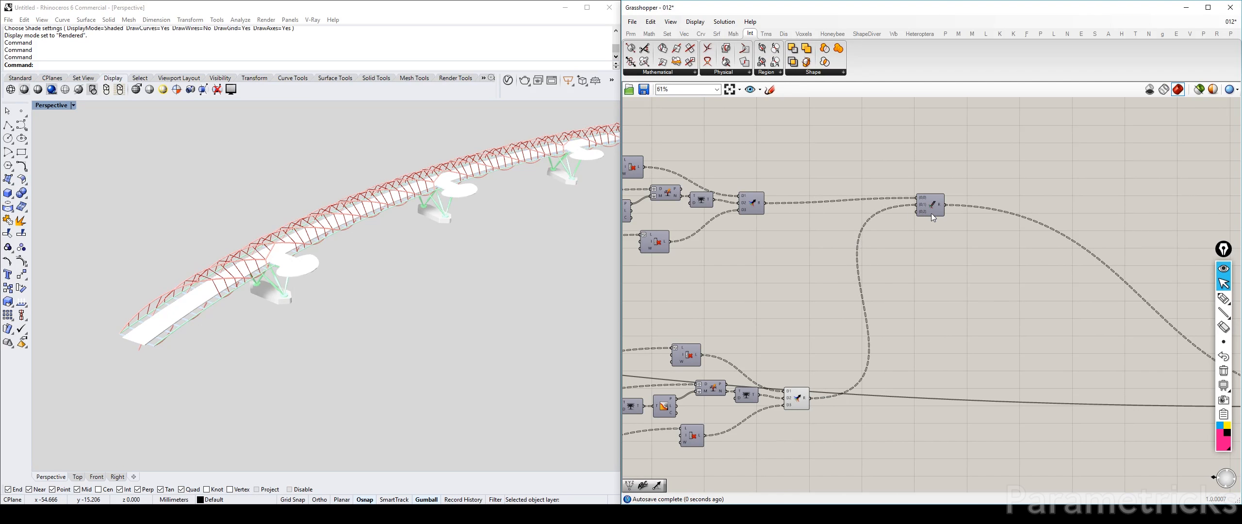
{"action": "scroll", "coordinate": [926, 213], "scroll_direction": "down", "scroll_amount": 4}
{"action": "left_click", "coordinate": [825, 274]}
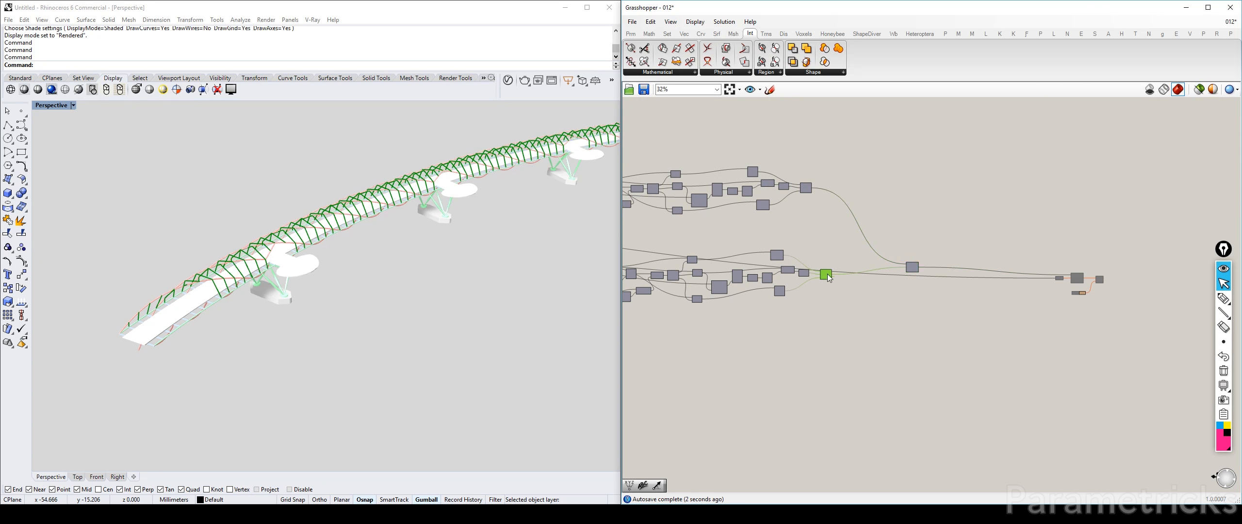
{"action": "left_click_drag", "start_coordinate": [1126, 333], "coordinate": [996, 254]}
{"action": "middle_click", "coordinate": [1009, 196]}
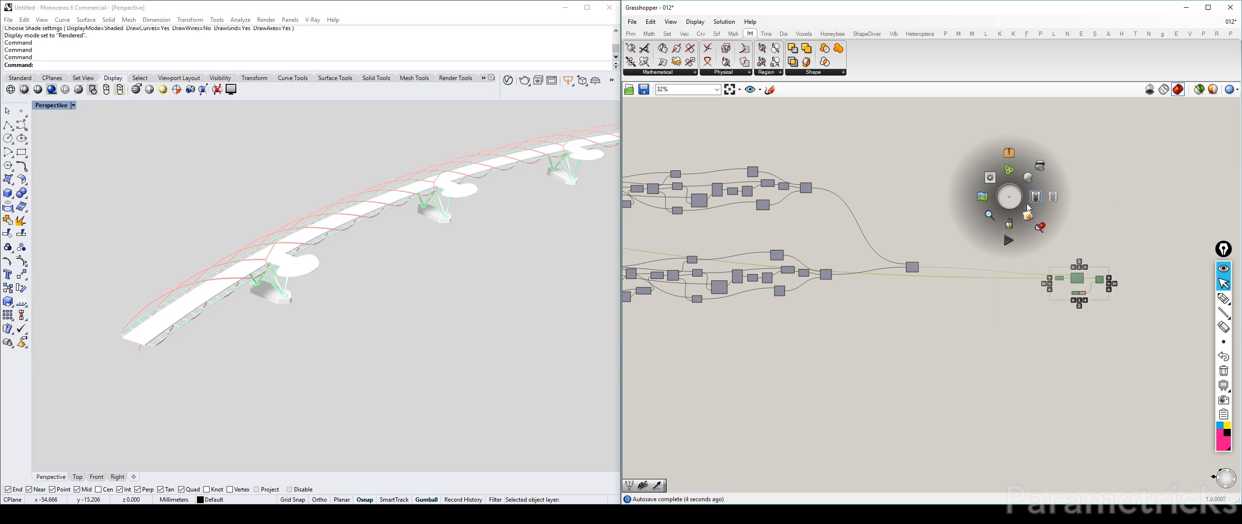
{"action": "left_click", "coordinate": [957, 272]}
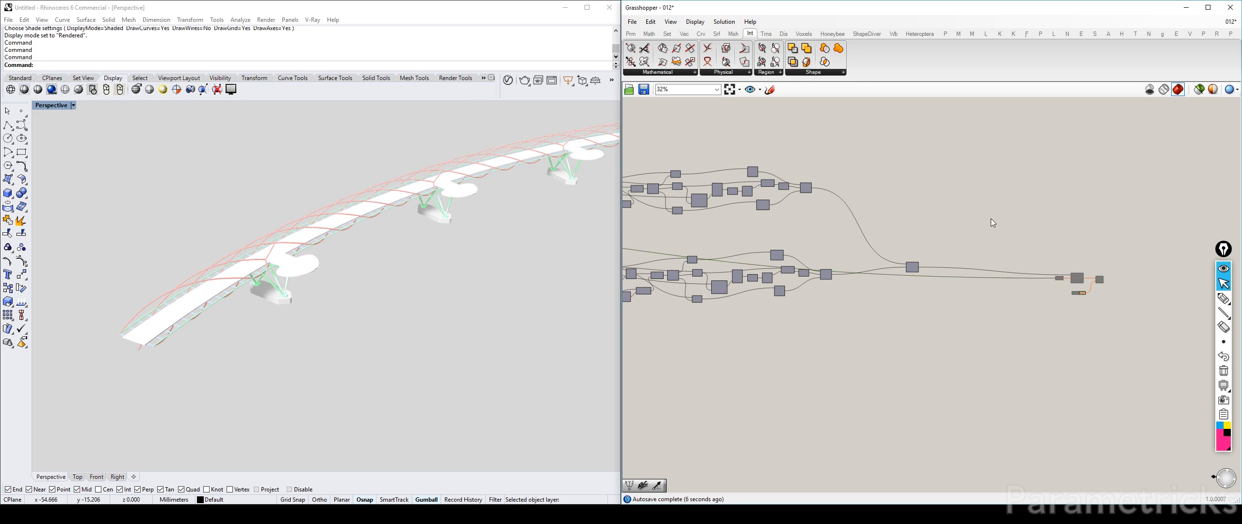
Save the Grasshopper definition and turn on the preview of the Merge component that combines both helices' rods
{"action": "key", "text": "ctrl+s"}
{"action": "left_click", "coordinate": [912, 267]}
{"action": "scroll", "coordinate": [912, 267], "scroll_direction": "up", "scroll_amount": 3}
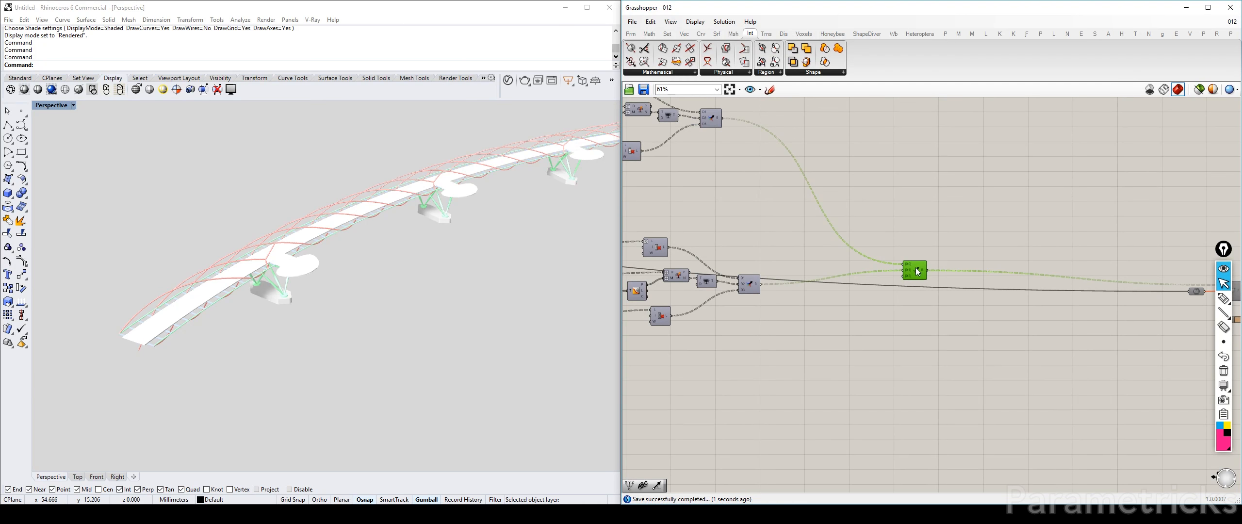
{"action": "left_click", "coordinate": [965, 226]}
{"action": "right_click_drag", "start_coordinate": [350, 267], "coordinate": [446, 261]}
{"action": "scroll", "coordinate": [446, 261], "scroll_direction": "down", "scroll_amount": 3}
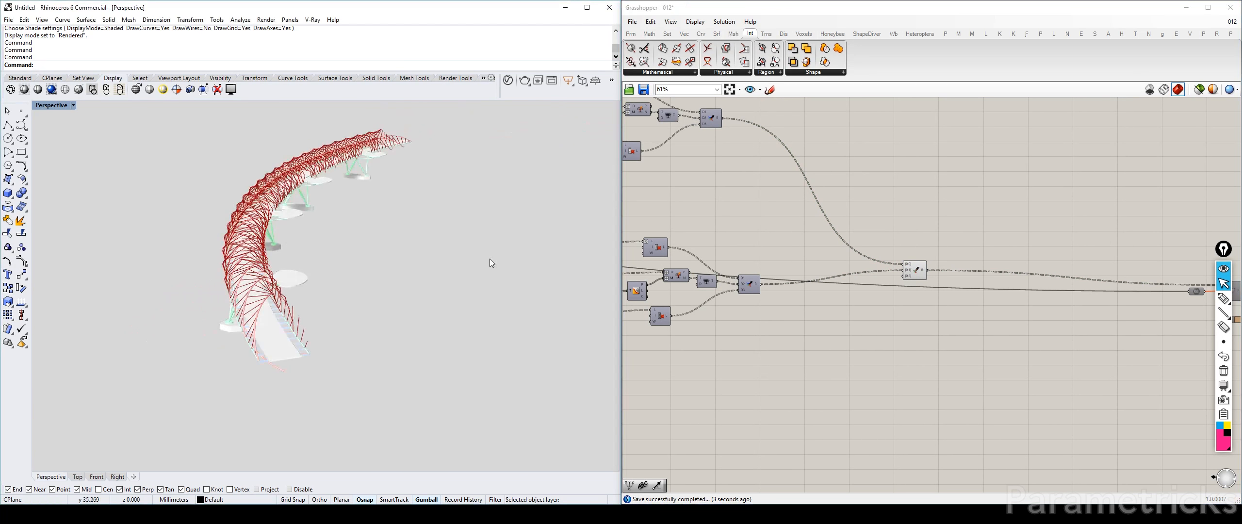
Enable the Pipe and Custom Preview components of the outer and inner helices so both tubes are displayed
{"action": "scroll", "coordinate": [864, 255], "scroll_direction": "down", "scroll_amount": 7}
{"action": "scroll", "coordinate": [840, 252], "scroll_direction": "up", "scroll_amount": 8}
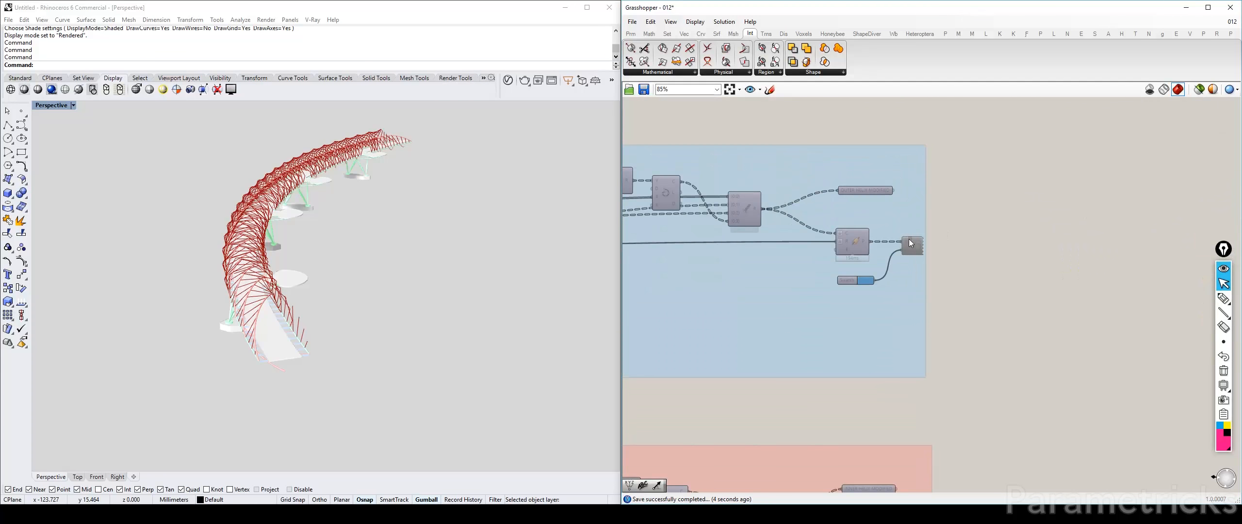
{"action": "middle_click", "coordinate": [914, 250]}
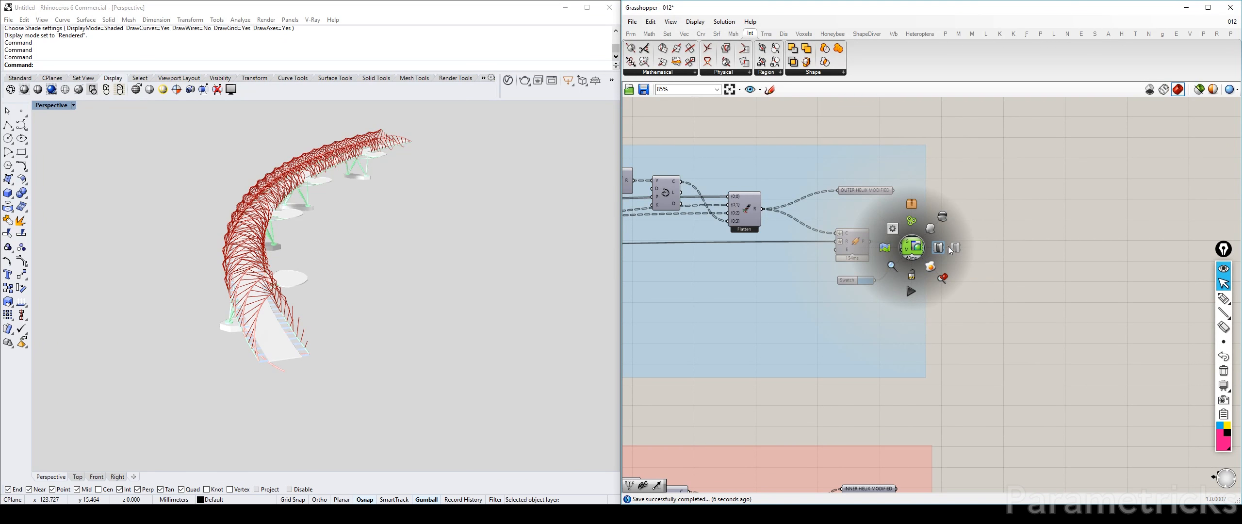
{"action": "left_click", "coordinate": [932, 266]}
{"action": "scroll", "coordinate": [583, 252], "scroll_direction": "up", "scroll_amount": 10}
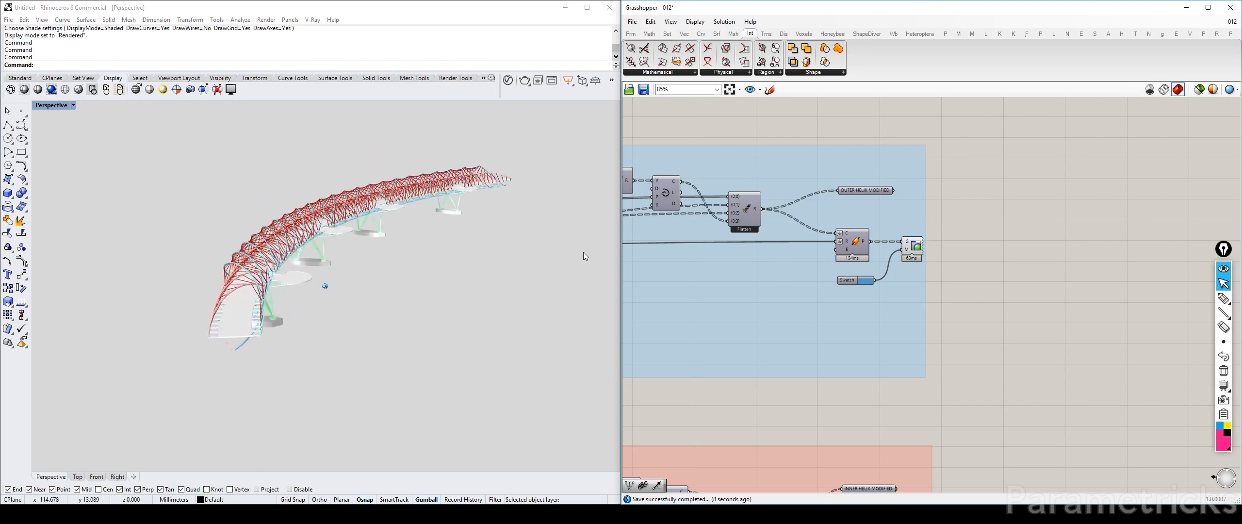
{"action": "scroll", "coordinate": [1022, 243], "scroll_direction": "down", "scroll_amount": 7}
Move the rods' radius parameter, Pipe, Swatch and Custom Preview components next to the final Merge component
{"action": "right_click_drag", "start_coordinate": [1022, 242], "coordinate": [825, 228]}
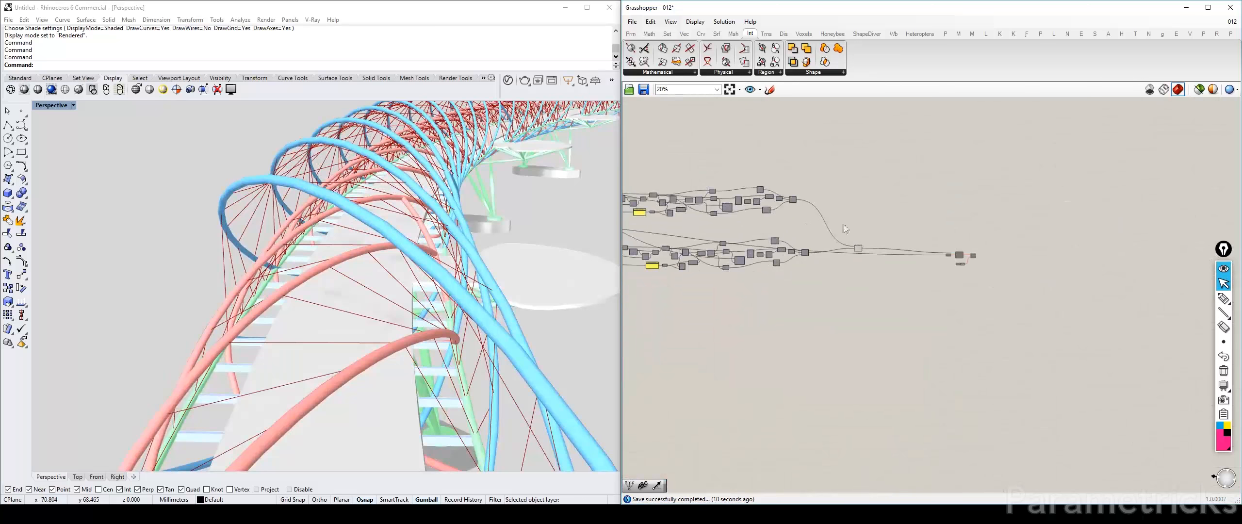
{"action": "scroll", "coordinate": [958, 250], "scroll_direction": "up", "scroll_amount": 5}
{"action": "left_click_drag", "start_coordinate": [886, 222], "coordinate": [1023, 313]}
{"action": "left_click_drag", "start_coordinate": [960, 271], "coordinate": [814, 269]}
{"action": "scroll", "coordinate": [815, 271], "scroll_direction": "up", "scroll_amount": 4}
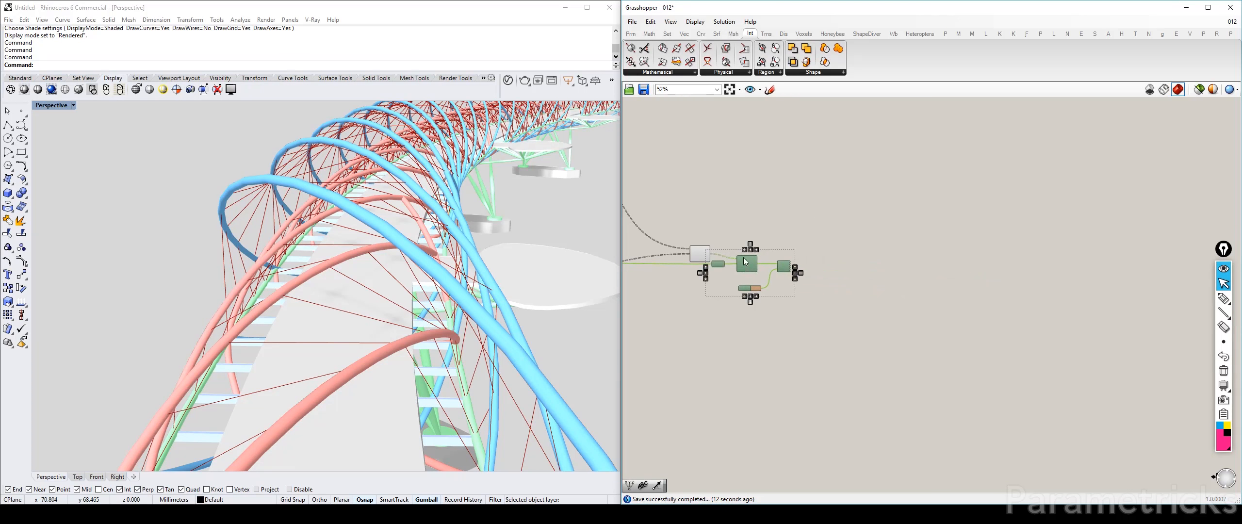
Place the rods' pipe and preview components slightly below the final Merge and enable them
{"action": "left_click_drag", "start_coordinate": [912, 340], "coordinate": [663, 220]}
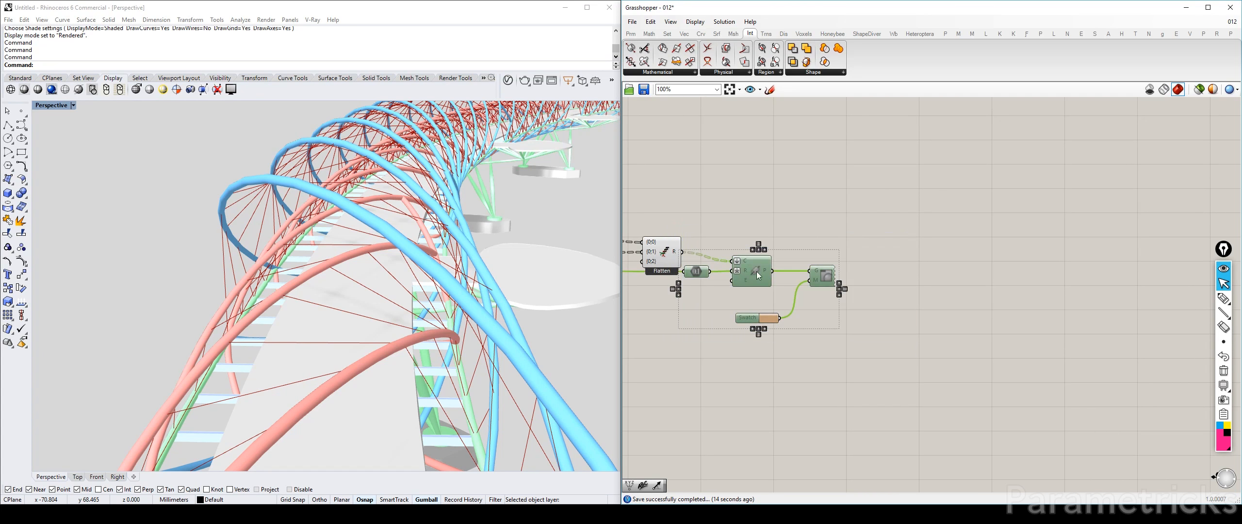
{"action": "left_click_drag", "start_coordinate": [764, 263], "coordinate": [789, 307]}
{"action": "middle_click", "coordinate": [790, 314]}
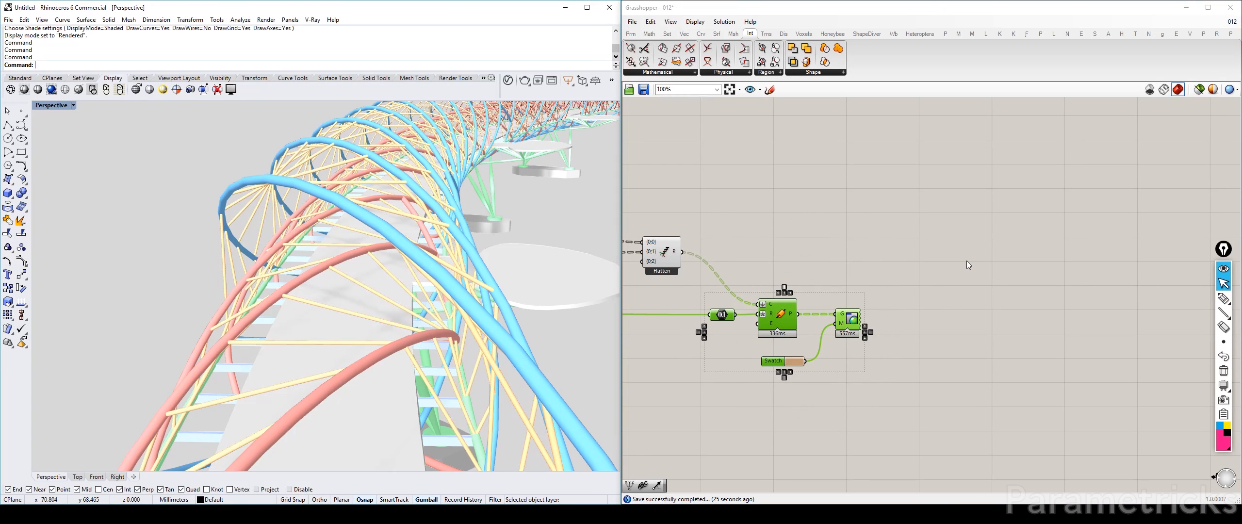
{"action": "left_click", "coordinate": [798, 196]}
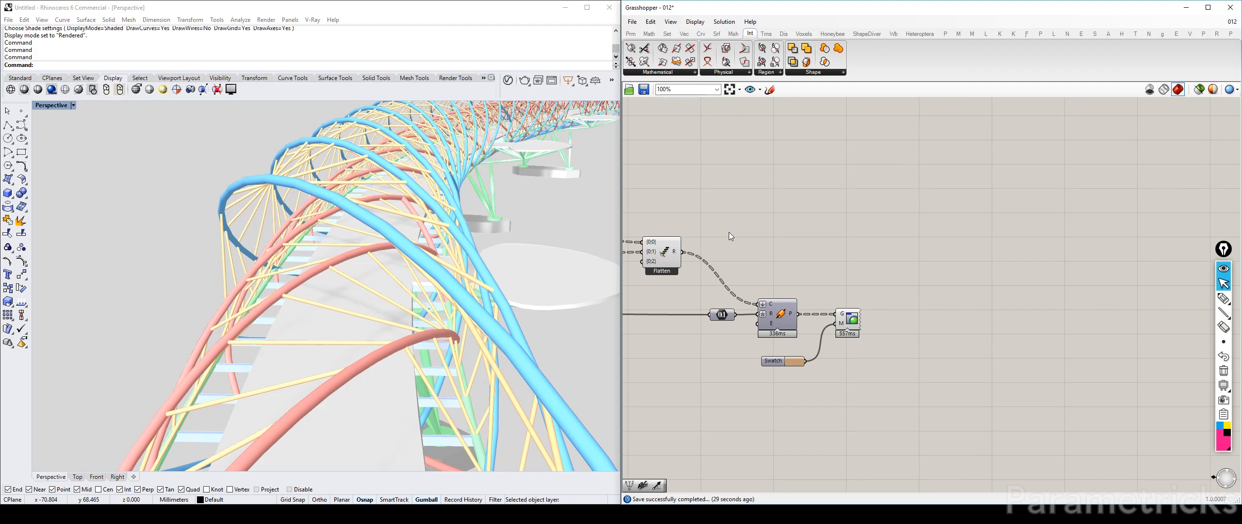
Add a Mesh Pipe component above the rods' Pipe component
{"action": "double_click", "coordinate": [768, 231]}
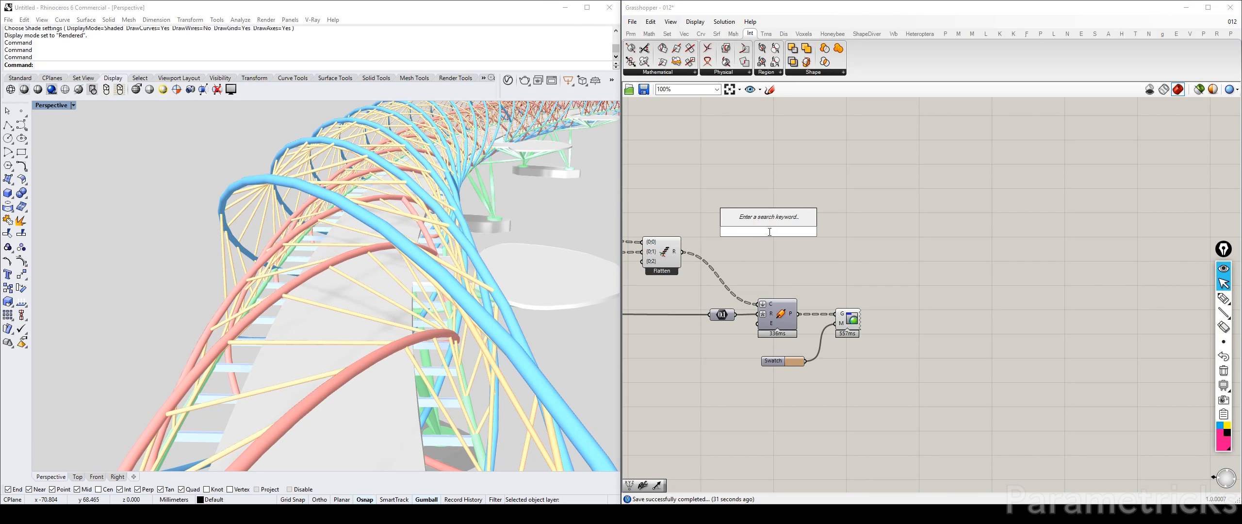
{"action": "type", "text": "mesh"}
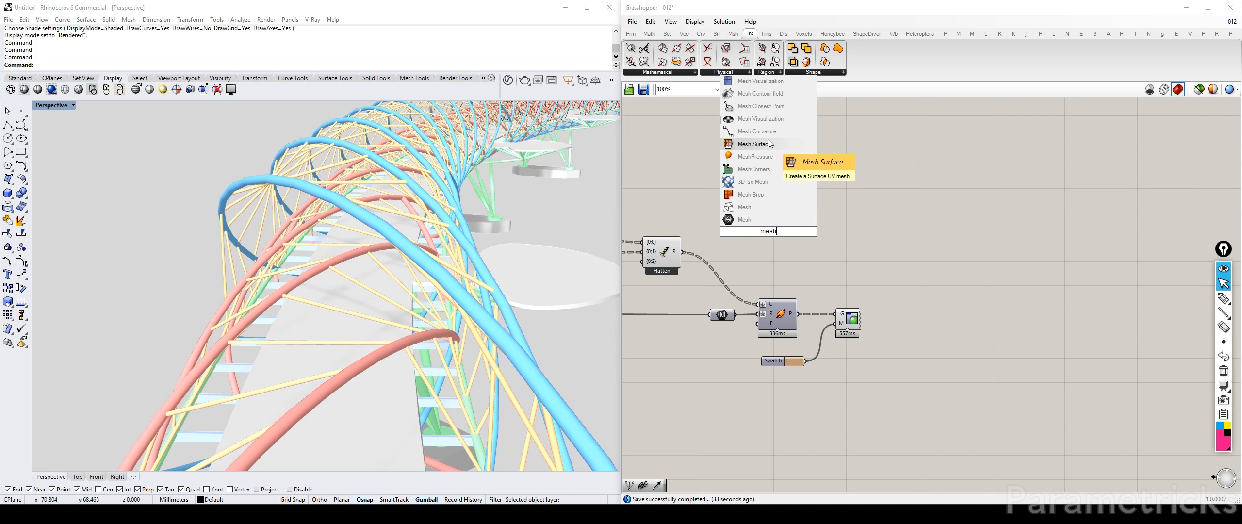
{"action": "type", "text": " pi"}
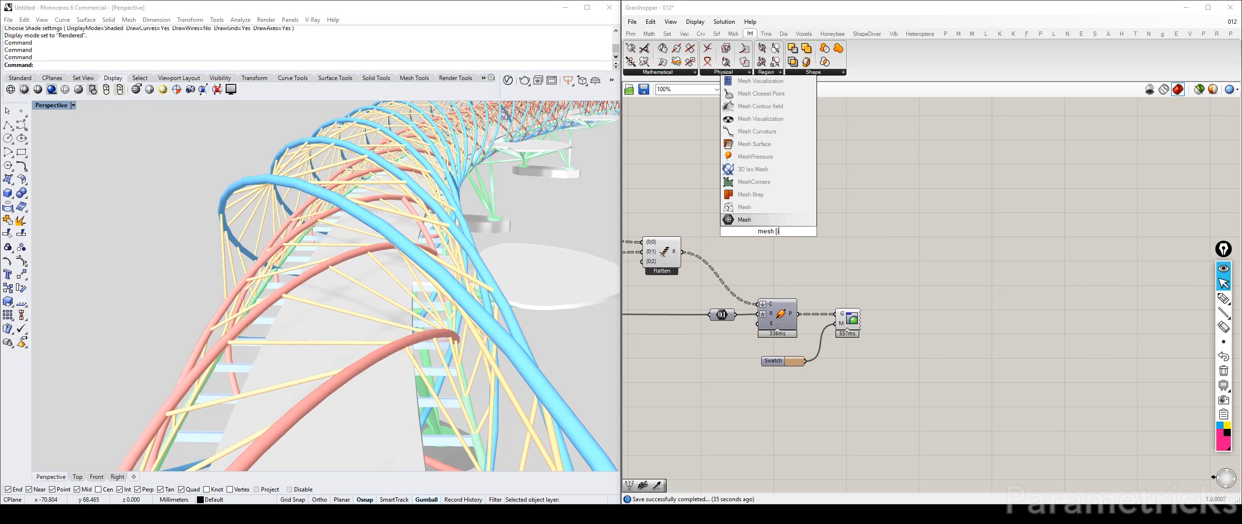
{"action": "type", "text": " pip"}
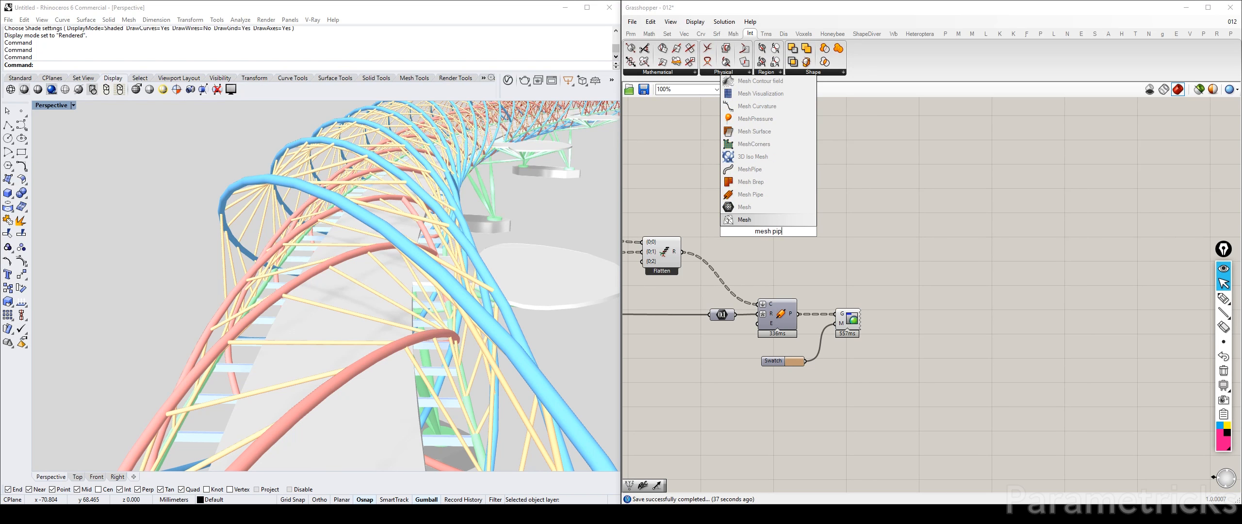
{"action": "left_click", "coordinate": [769, 197]}
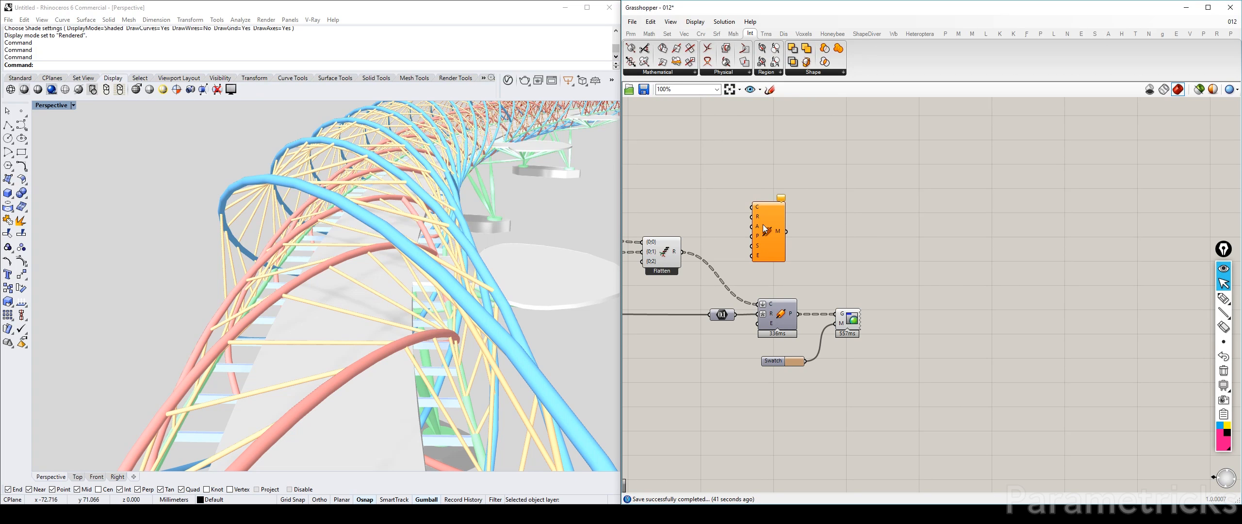
{"action": "left_click_drag", "start_coordinate": [763, 225], "coordinate": [774, 223]}
Examine the Mesh Pipe component's inputs, then delete the component
{"action": "scroll", "coordinate": [763, 220], "scroll_direction": "up", "scroll_amount": 5}
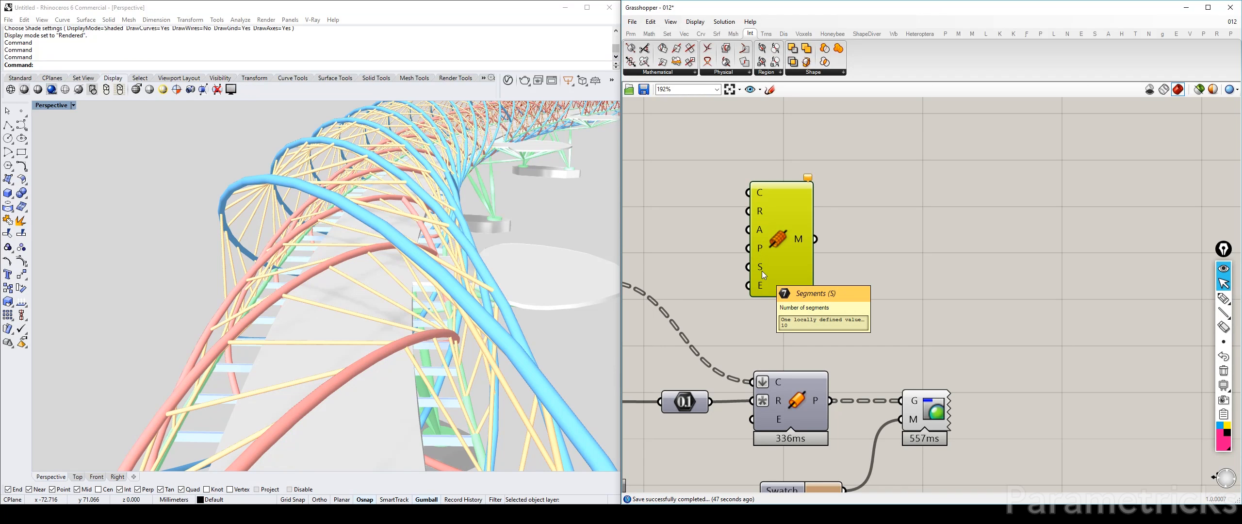
{"action": "left_click", "coordinate": [786, 238], "text": "ctrl+alt"}
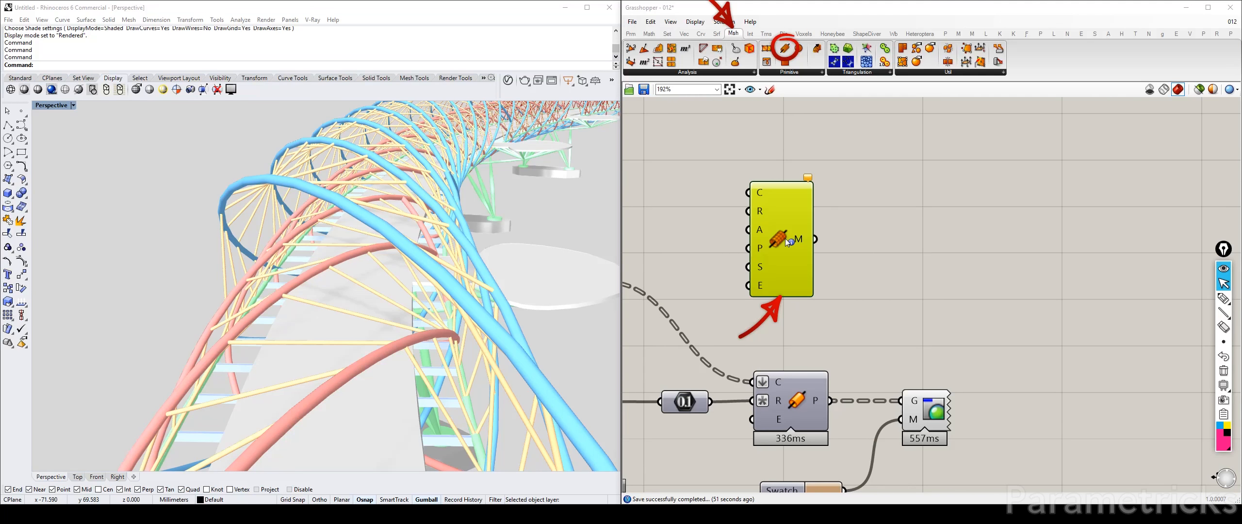
{"action": "left_click", "coordinate": [806, 73]}
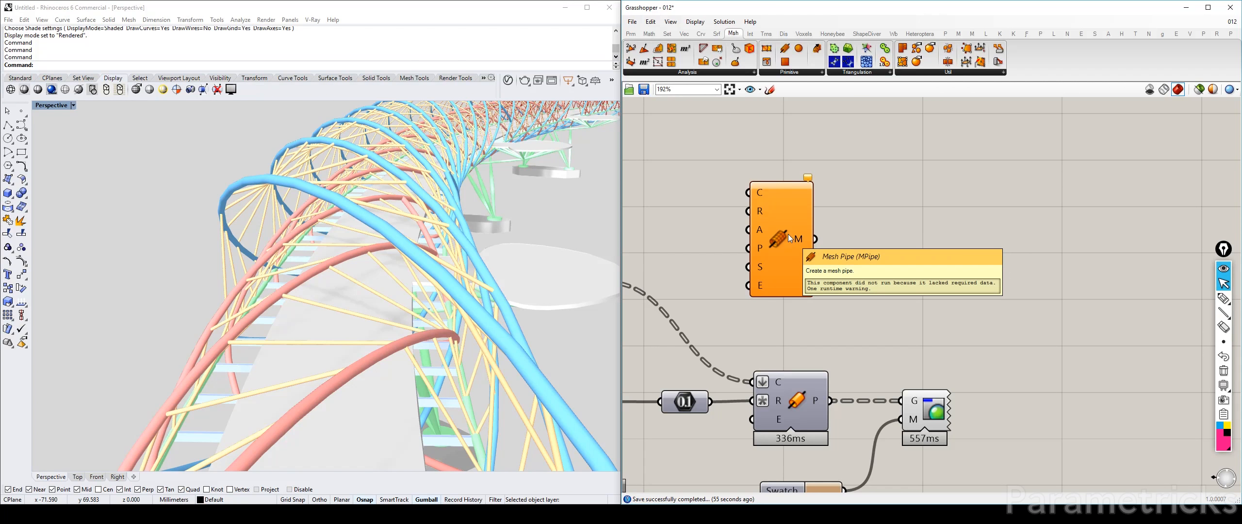
{"action": "right_click_drag", "start_coordinate": [596, 234], "coordinate": [562, 229]}
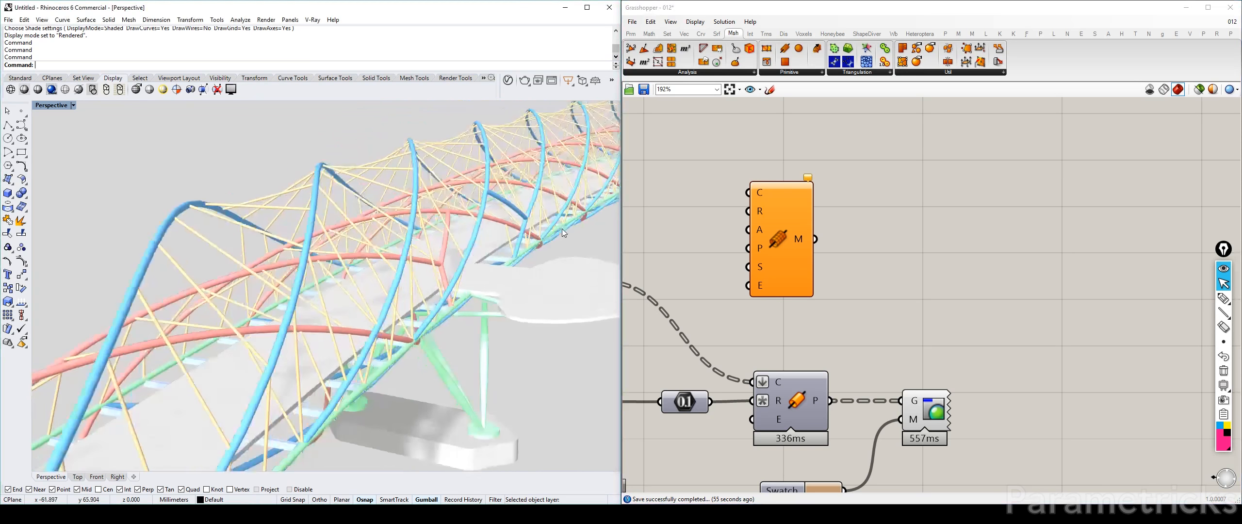
{"action": "left_click", "coordinate": [782, 223]}
{"action": "key", "text": "Delete"}
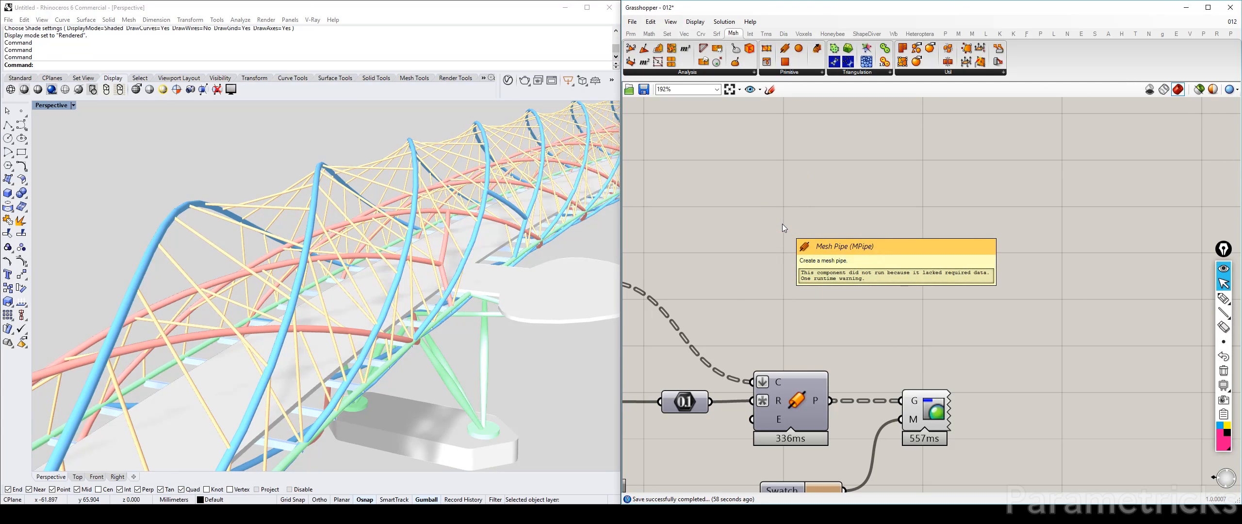
Disable the rods' Pipe component so the rods are displayed only as lines
{"action": "right_click_drag", "start_coordinate": [811, 338], "coordinate": [828, 257]}
{"action": "right_click_drag", "start_coordinate": [467, 277], "coordinate": [489, 315]}
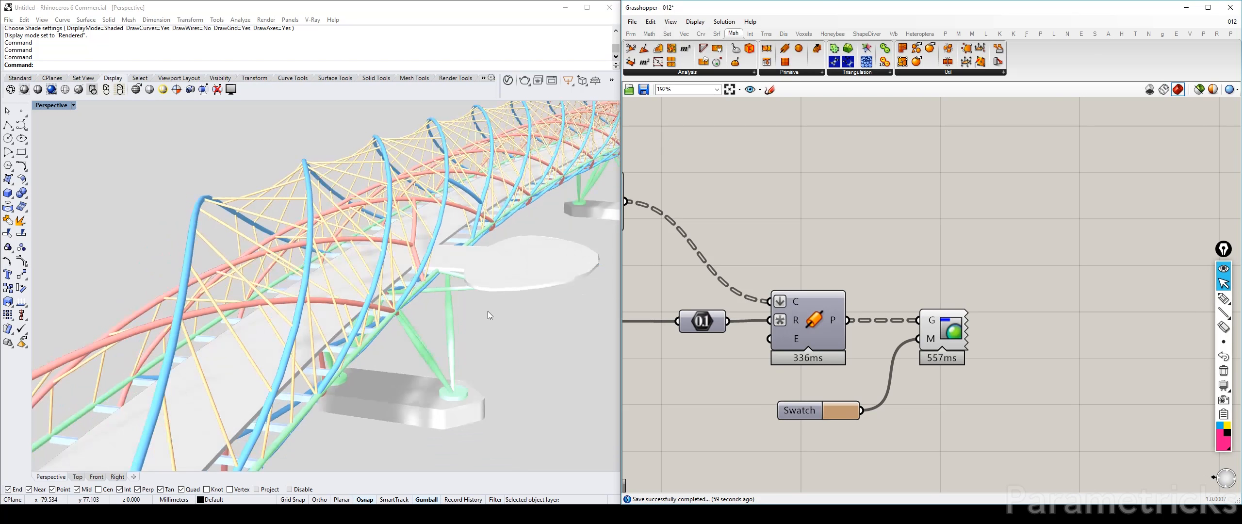
{"action": "left_click", "coordinate": [843, 332]}
{"action": "left_click", "coordinate": [939, 335]}
{"action": "left_click", "coordinate": [824, 319]}
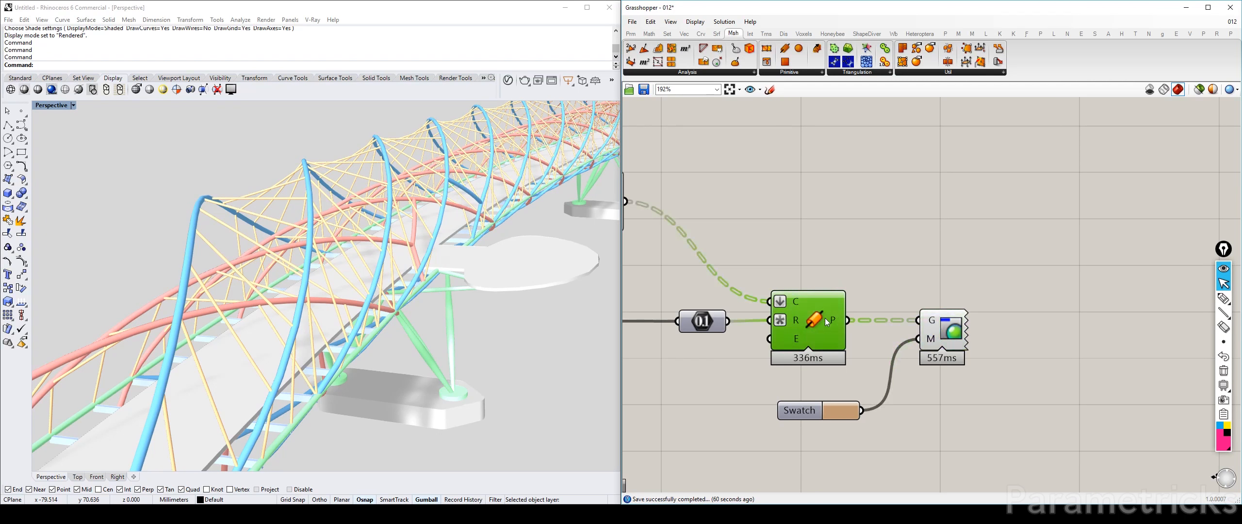
{"action": "middle_click", "coordinate": [825, 318]}
{"action": "left_click", "coordinate": [867, 318]}
{"action": "scroll", "coordinate": [833, 238], "scroll_direction": "down", "scroll_amount": 3}
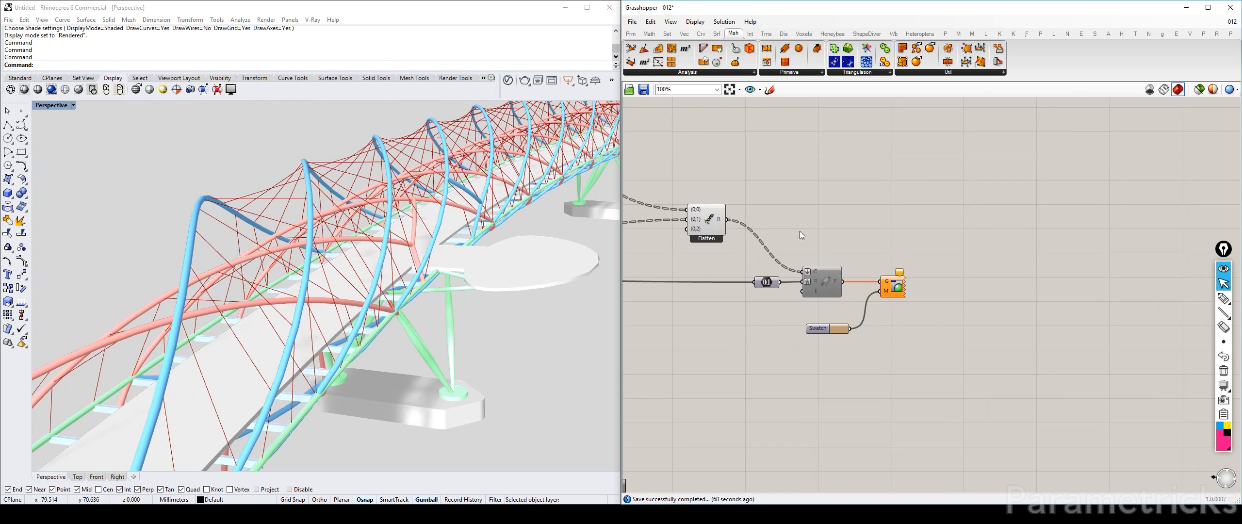
Inspect the rods at the bridge's end and compare the matching components along the outer-helix and inner-helix definitions
{"action": "right_click_drag", "start_coordinate": [538, 262], "coordinate": [540, 270]}
{"action": "right_click_drag", "start_coordinate": [805, 271], "coordinate": [905, 222]}
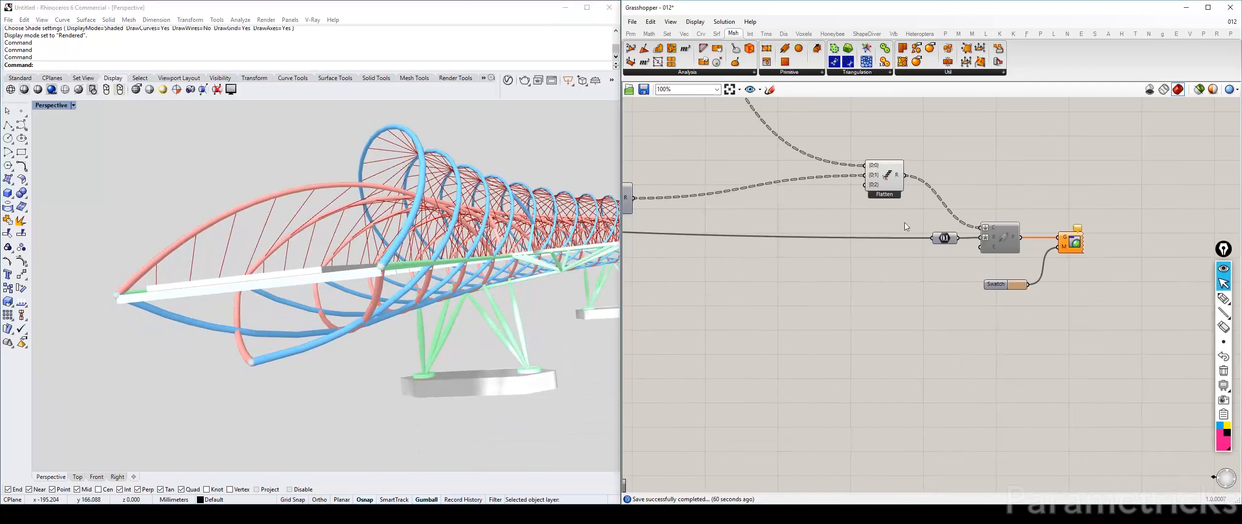
{"action": "scroll", "coordinate": [904, 222], "scroll_direction": "down", "scroll_amount": 4}
{"action": "right_click_drag", "start_coordinate": [795, 214], "coordinate": [868, 216]}
{"action": "right_click_drag", "start_coordinate": [697, 221], "coordinate": [937, 292]}
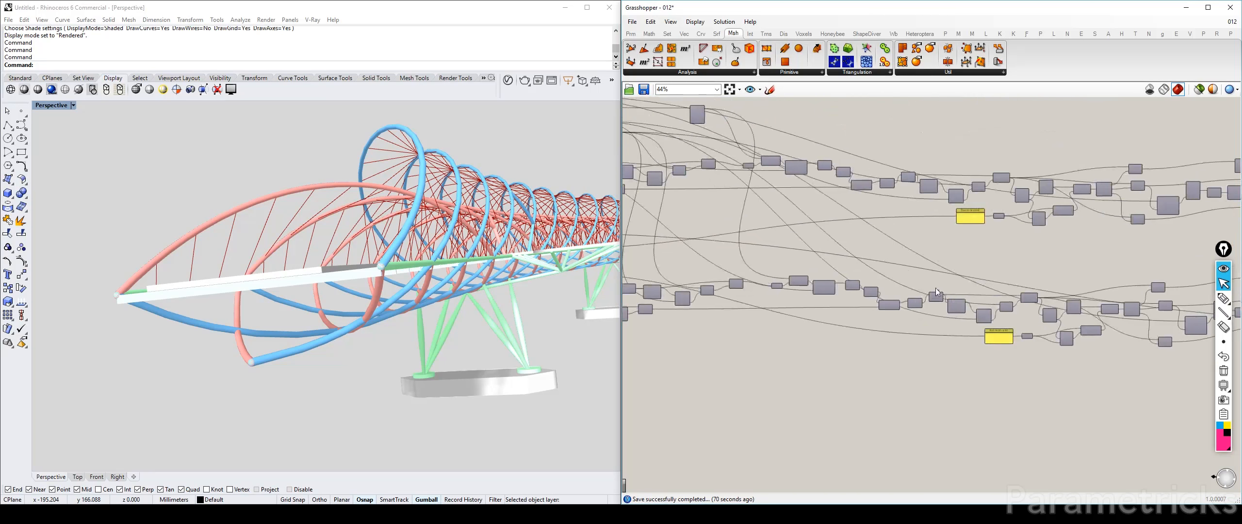
{"action": "right_click_drag", "start_coordinate": [577, 315], "coordinate": [574, 313]}
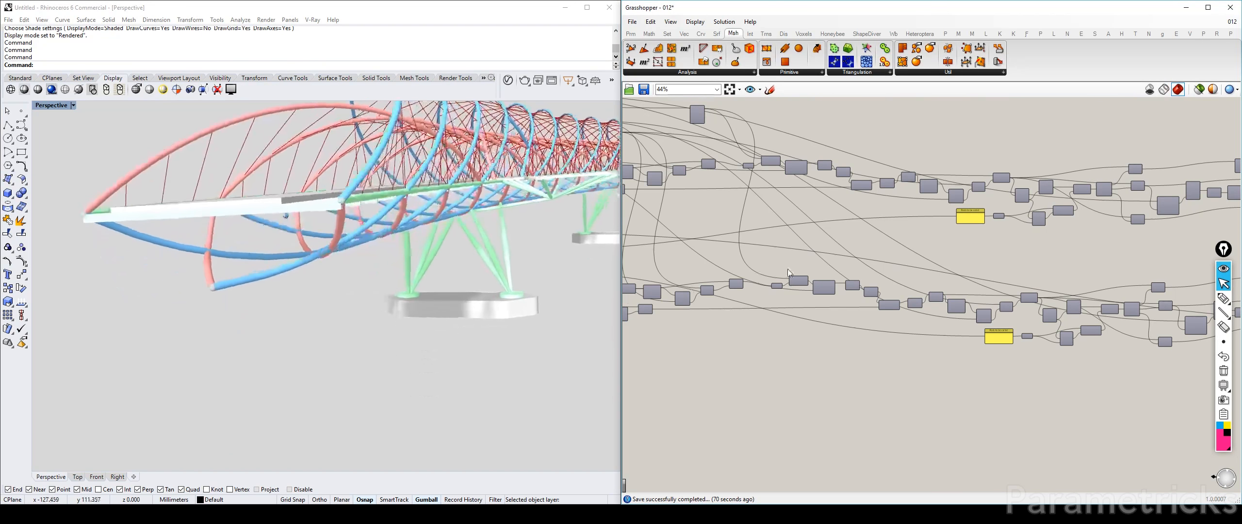
{"action": "scroll", "coordinate": [792, 259], "scroll_direction": "down", "scroll_amount": 4}
{"action": "right_click_drag", "start_coordinate": [716, 241], "coordinate": [841, 222]}
{"action": "scroll", "coordinate": [839, 217], "scroll_direction": "up", "scroll_amount": 5}
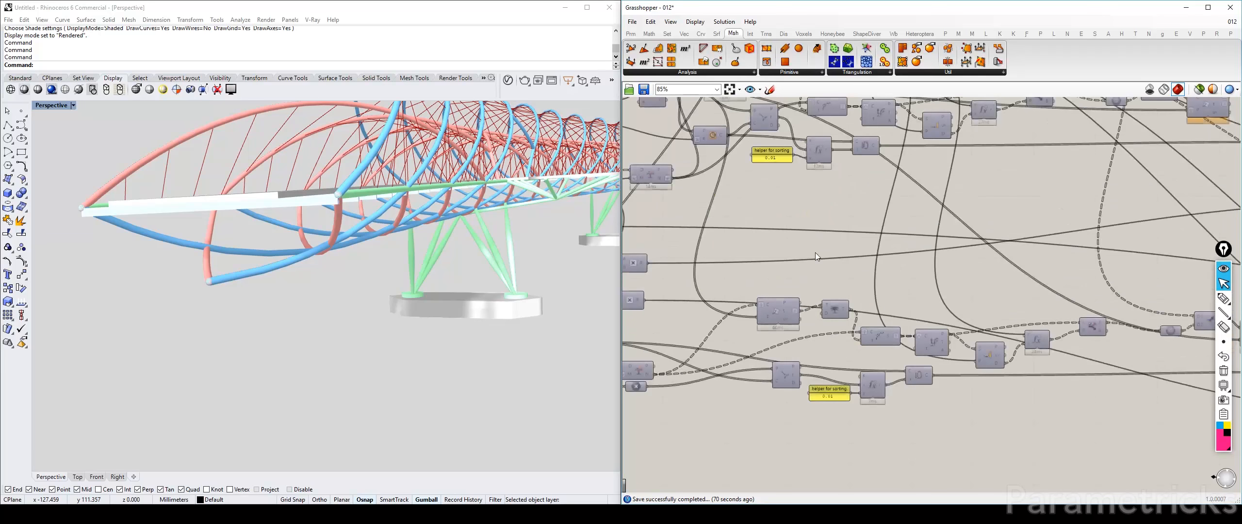
{"action": "scroll", "coordinate": [815, 252], "scroll_direction": "down", "scroll_amount": 4}
{"action": "scroll", "coordinate": [1048, 244], "scroll_direction": "up", "scroll_amount": 5}
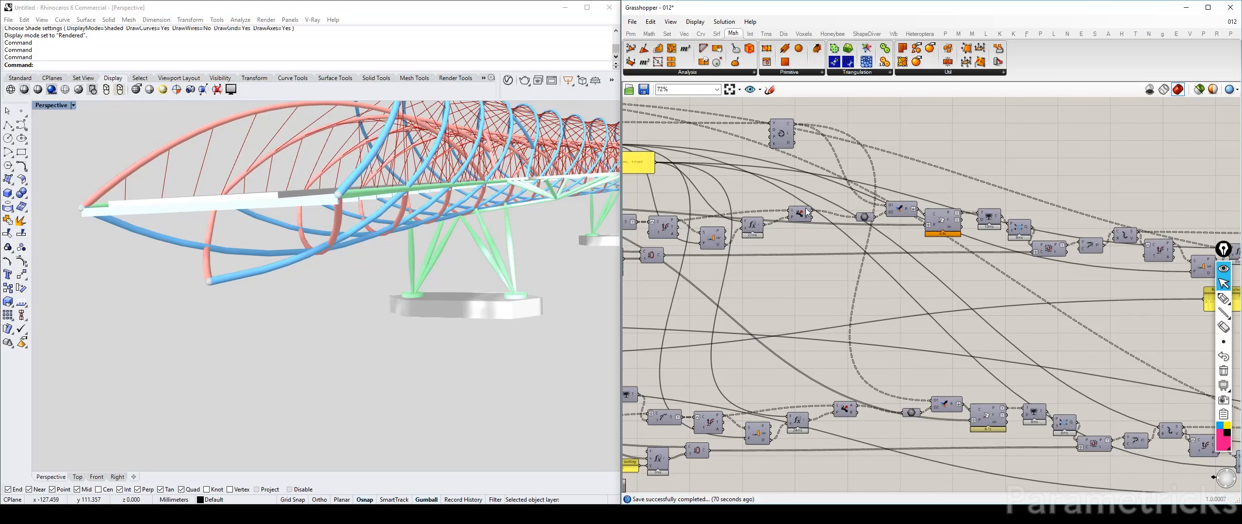
{"action": "scroll", "coordinate": [806, 212], "scroll_direction": "up", "scroll_amount": 2}
{"action": "left_click", "coordinate": [805, 213]}
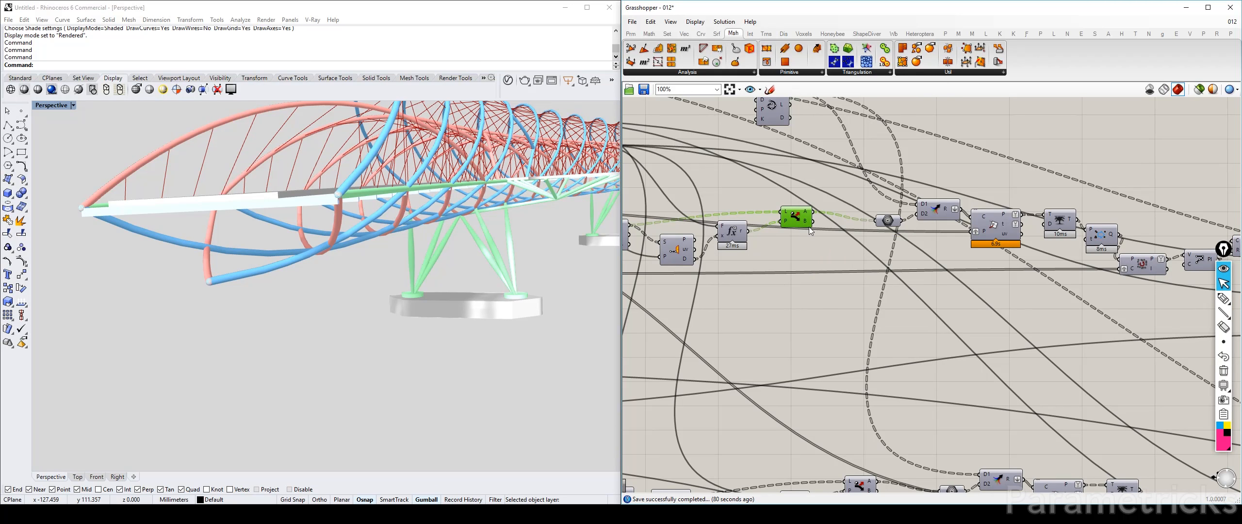
{"action": "scroll", "coordinate": [841, 323], "scroll_direction": "down", "scroll_amount": 4}
{"action": "scroll", "coordinate": [847, 397], "scroll_direction": "up", "scroll_amount": 4}
{"action": "left_click", "coordinate": [836, 351]}
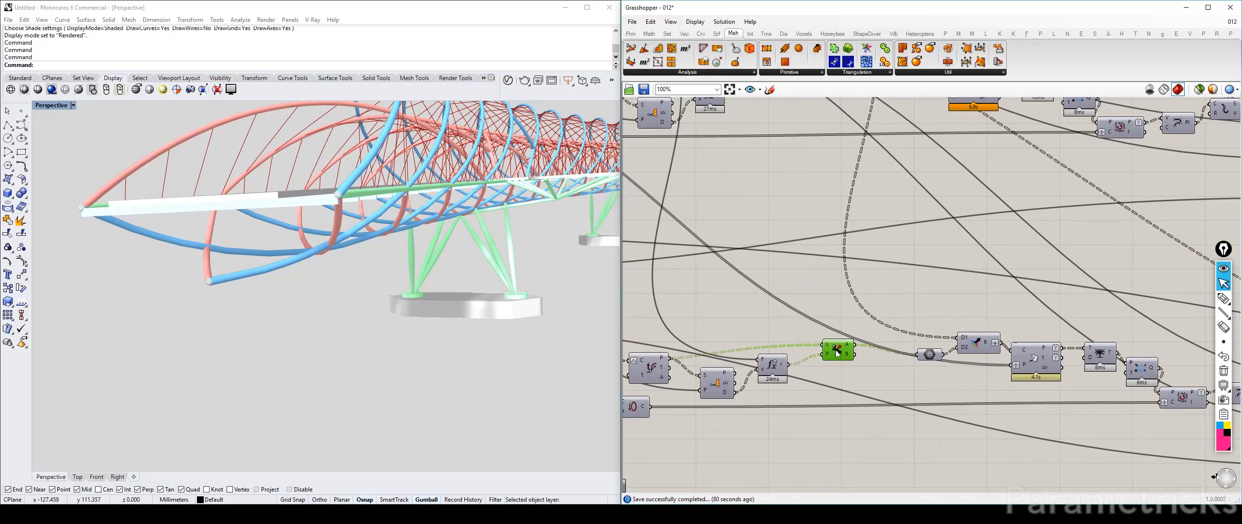
{"action": "left_click", "coordinate": [807, 253]}
{"action": "scroll", "coordinate": [808, 252], "scroll_direction": "down", "scroll_amount": 3}
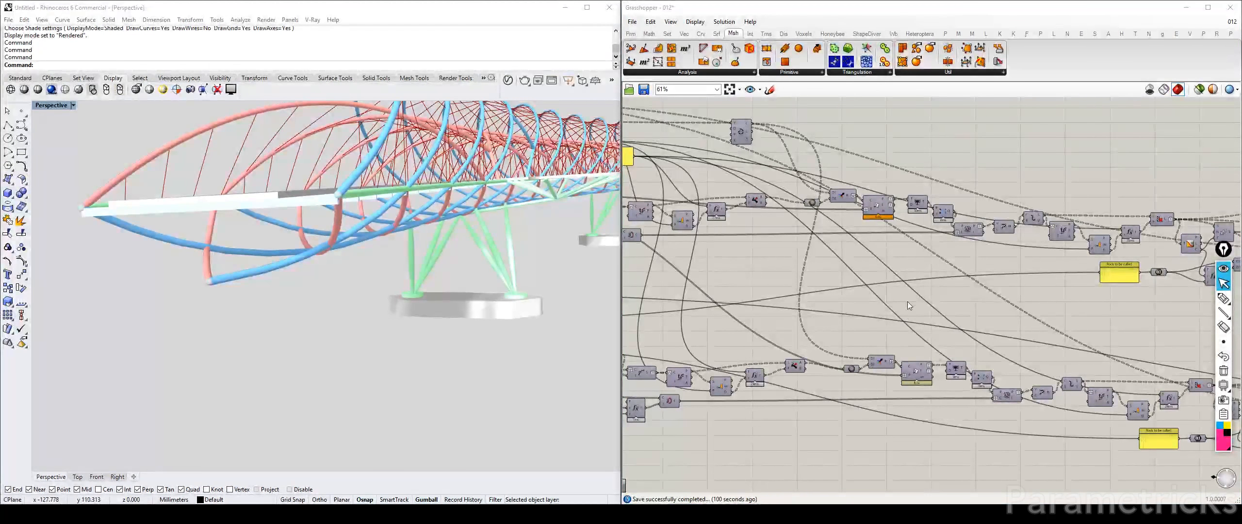
{"action": "scroll", "coordinate": [918, 302], "scroll_direction": "down", "scroll_amount": 3}
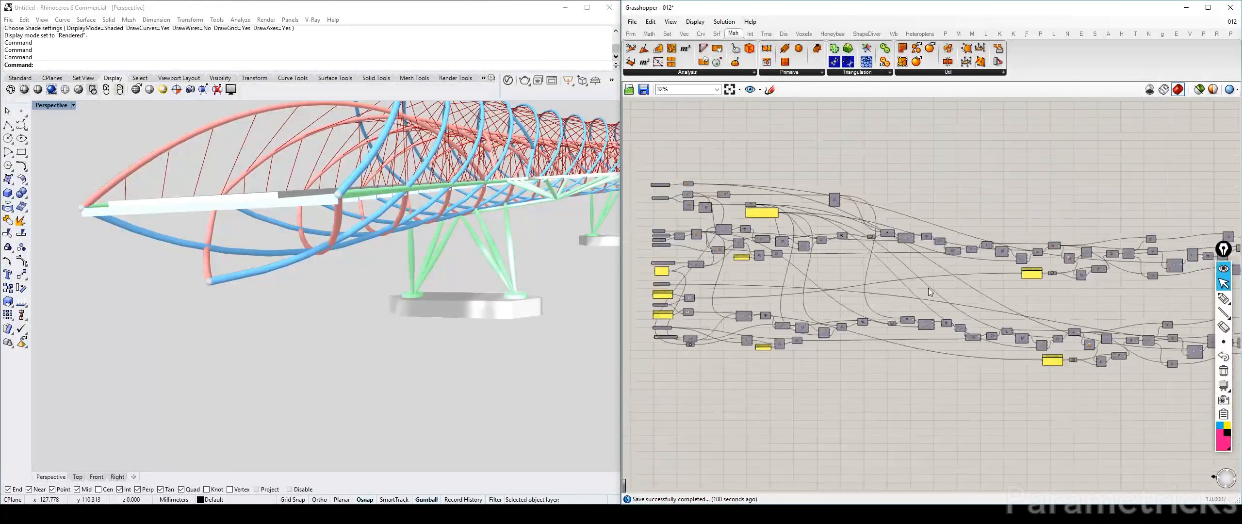
{"action": "right_click_drag", "start_coordinate": [927, 288], "coordinate": [792, 252]}
{"action": "scroll", "coordinate": [963, 292], "scroll_direction": "down", "scroll_amount": 2}
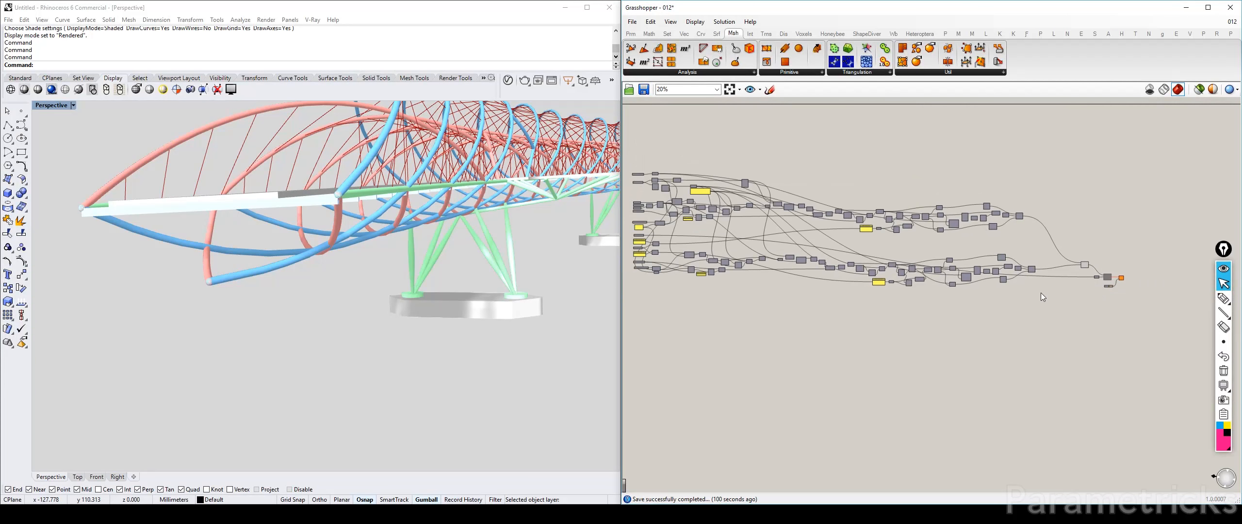
Select the whole inner-helix definition with its input components and move it farther below the outer-helix definition
{"action": "left_click_drag", "start_coordinate": [1045, 294], "coordinate": [677, 251]}
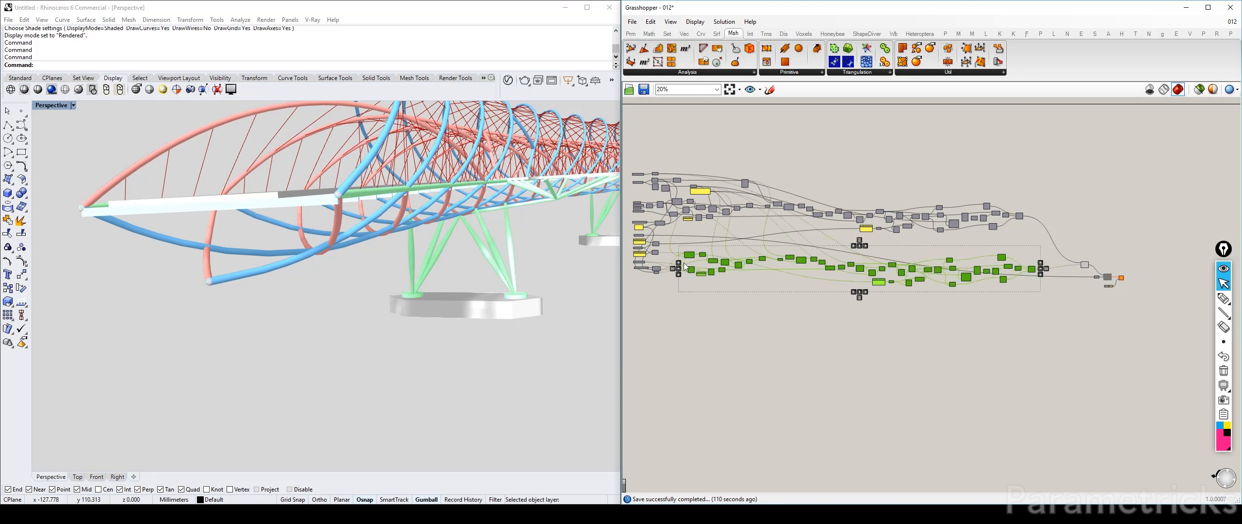
{"action": "scroll", "coordinate": [679, 252], "scroll_direction": "up", "scroll_amount": 5}
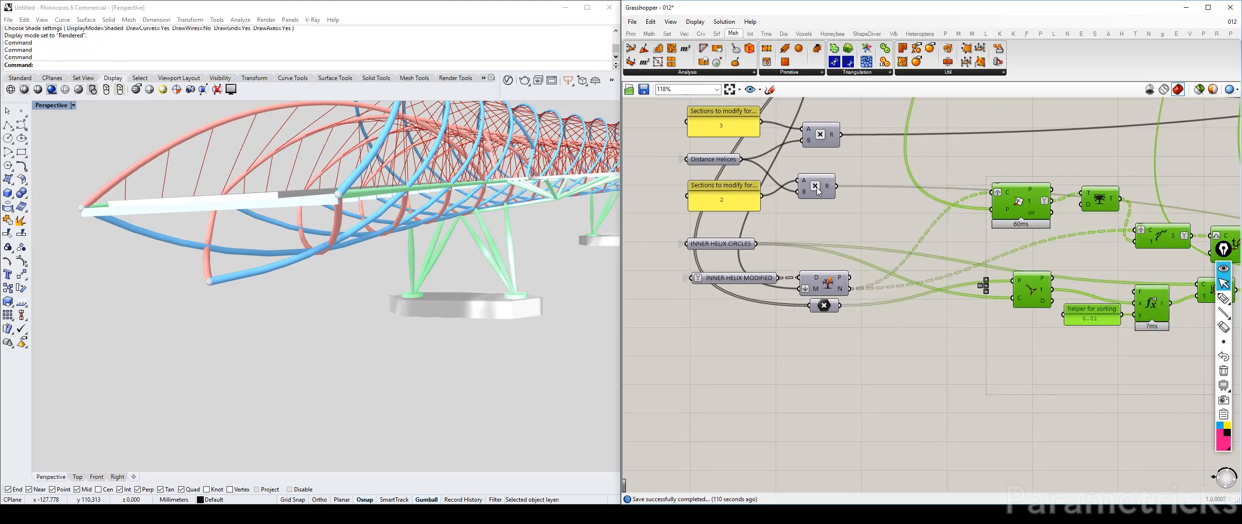
{"action": "left_click", "coordinate": [818, 190], "text": "shift"}
{"action": "scroll", "coordinate": [833, 336], "scroll_direction": "down", "scroll_amount": 5}
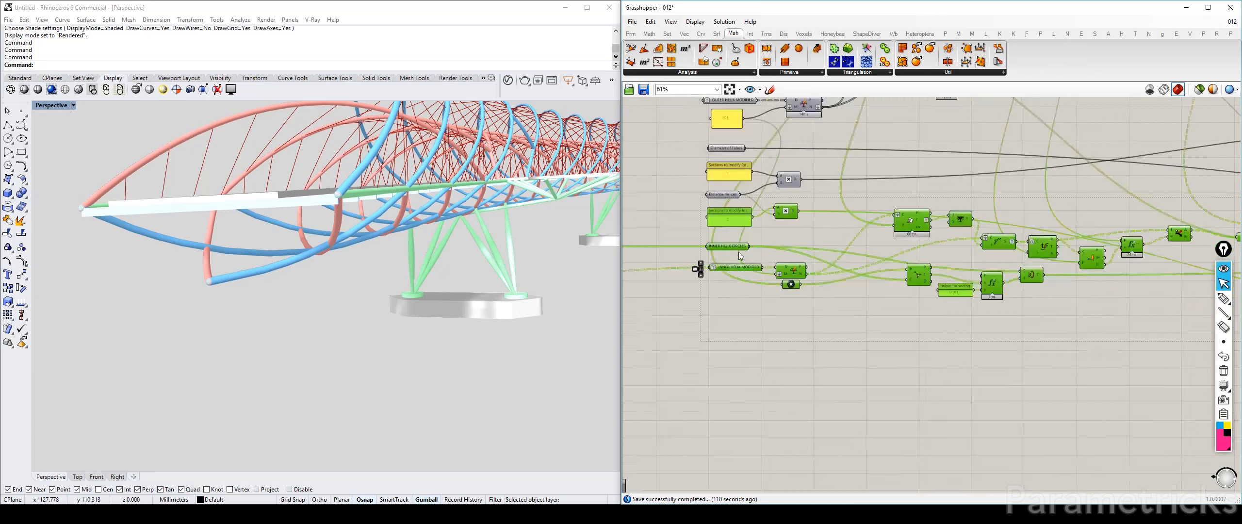
{"action": "left_click_drag", "start_coordinate": [909, 239], "coordinate": [909, 304]}
{"action": "right_click_drag", "start_coordinate": [1007, 250], "coordinate": [976, 243]}
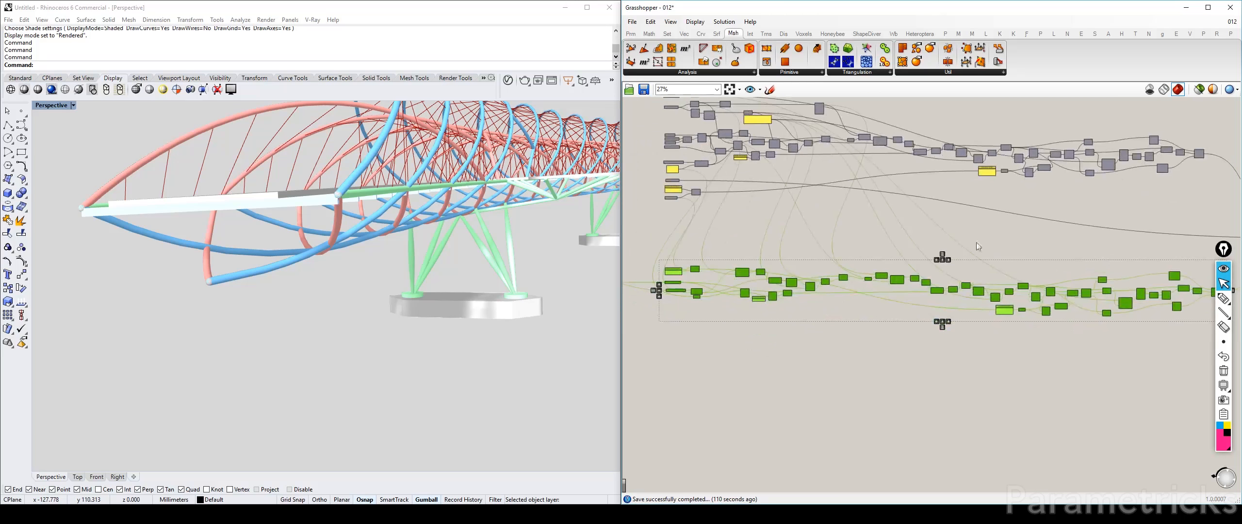
{"action": "left_click_drag", "start_coordinate": [901, 285], "coordinate": [901, 293]}
{"action": "left_click", "coordinate": [939, 203]}
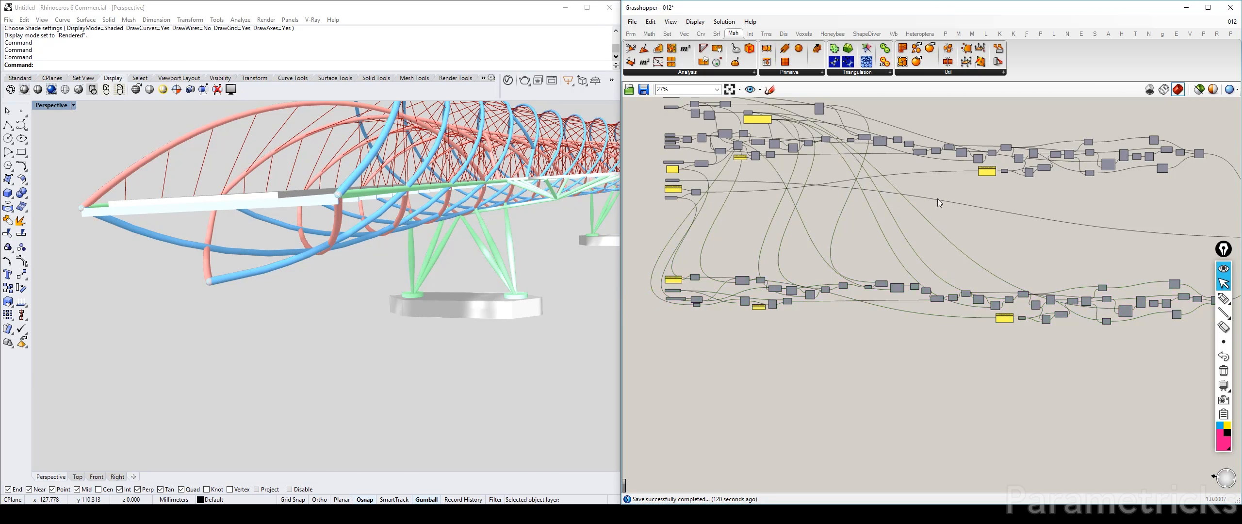
Add a Curve parameter between the two definitions and connect it to the B output of the outer-helix Dispatch component
{"action": "double_click", "coordinate": [990, 231]}
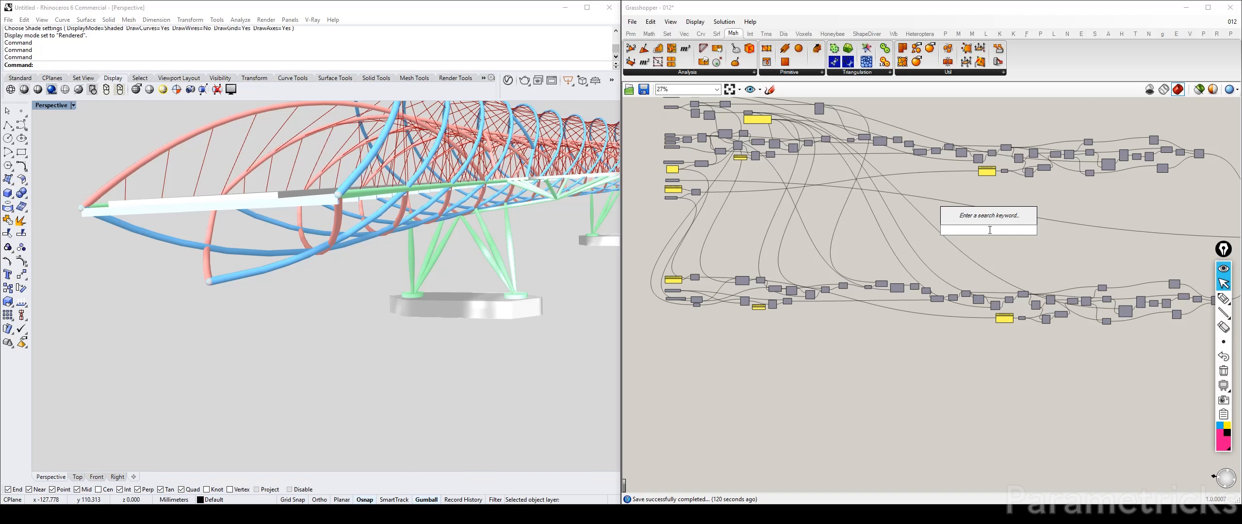
{"action": "type", "text": "geo"}
{"action": "left_click", "coordinate": [989, 218]}
{"action": "scroll", "coordinate": [973, 226], "scroll_direction": "up", "scroll_amount": 3}
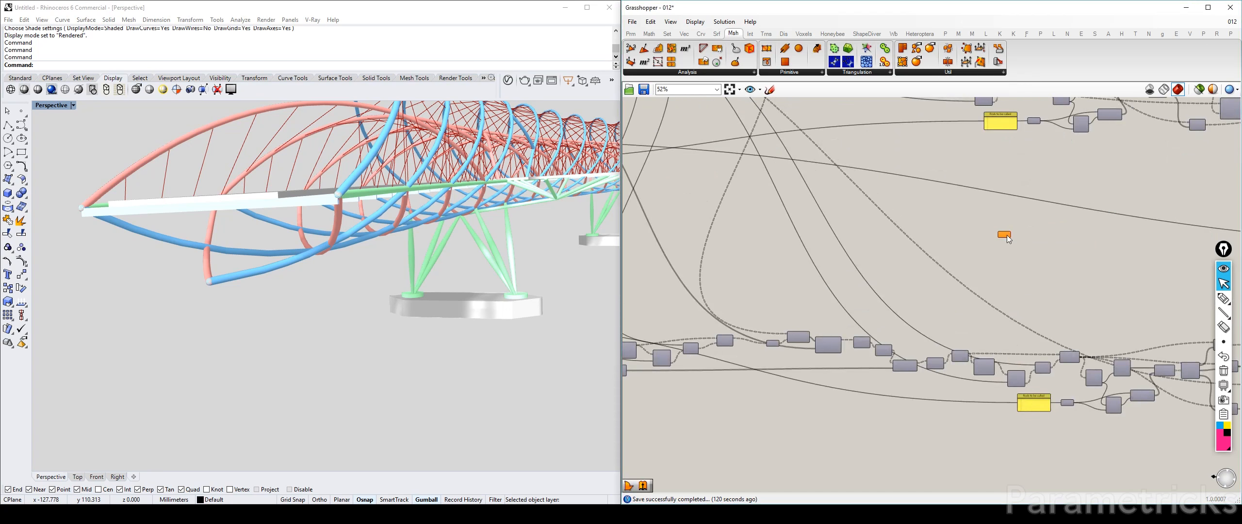
{"action": "left_click_drag", "start_coordinate": [1007, 237], "coordinate": [862, 130]}
{"action": "right_click_drag", "start_coordinate": [862, 130], "coordinate": [853, 280]}
{"action": "scroll", "coordinate": [807, 225], "scroll_direction": "up", "scroll_amount": 2}
{"action": "right_click_drag", "start_coordinate": [681, 225], "coordinate": [886, 209]}
{"action": "left_click_drag", "start_coordinate": [816, 193], "coordinate": [842, 279]}
Rename the new Curve parameter BOTTOM OUTER HELICES
{"action": "right_click", "coordinate": [849, 280]}
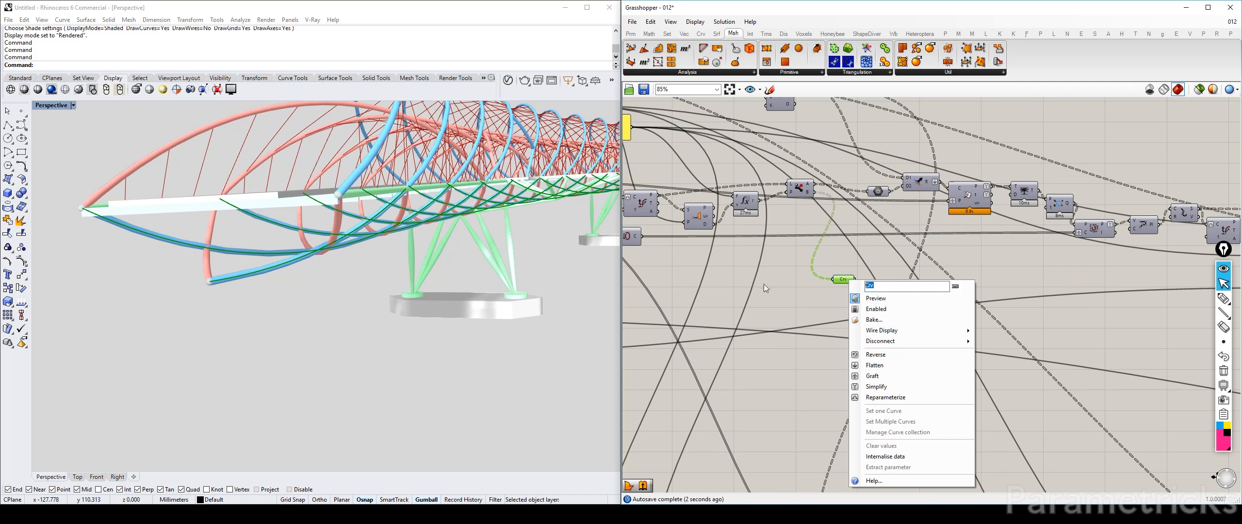
{"action": "type", "text": "bottomBOTTOM HAL"}
{"action": "key", "text": "BackSpace"}
{"action": "key", "text": "BackSpace"}
{"action": "key", "text": "BackSpace"}
{"action": "type", "text": "O"}
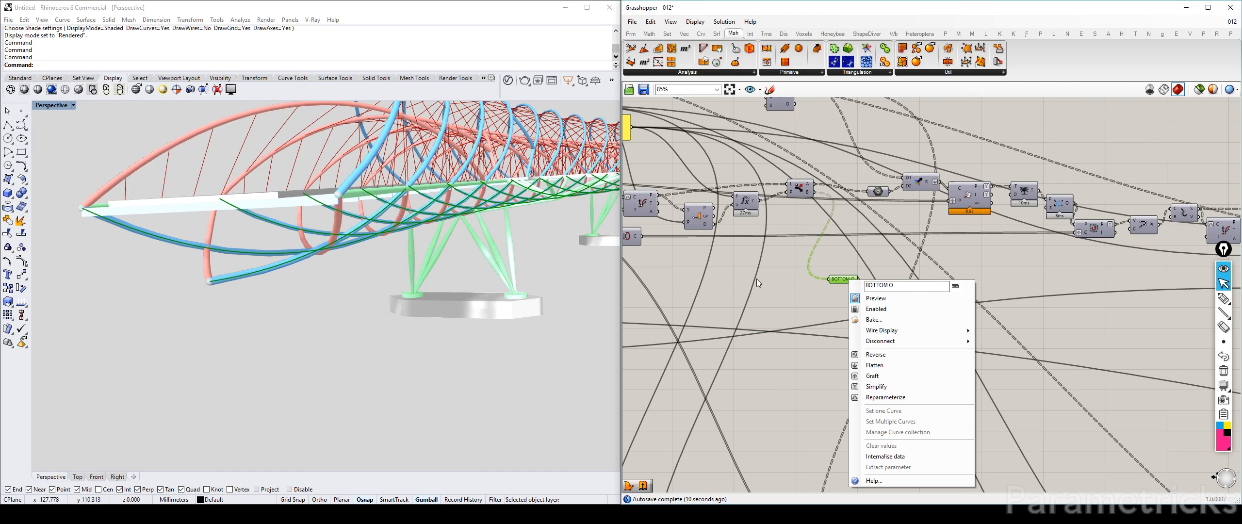
{"action": "type", "text": "UTER HELICES"}
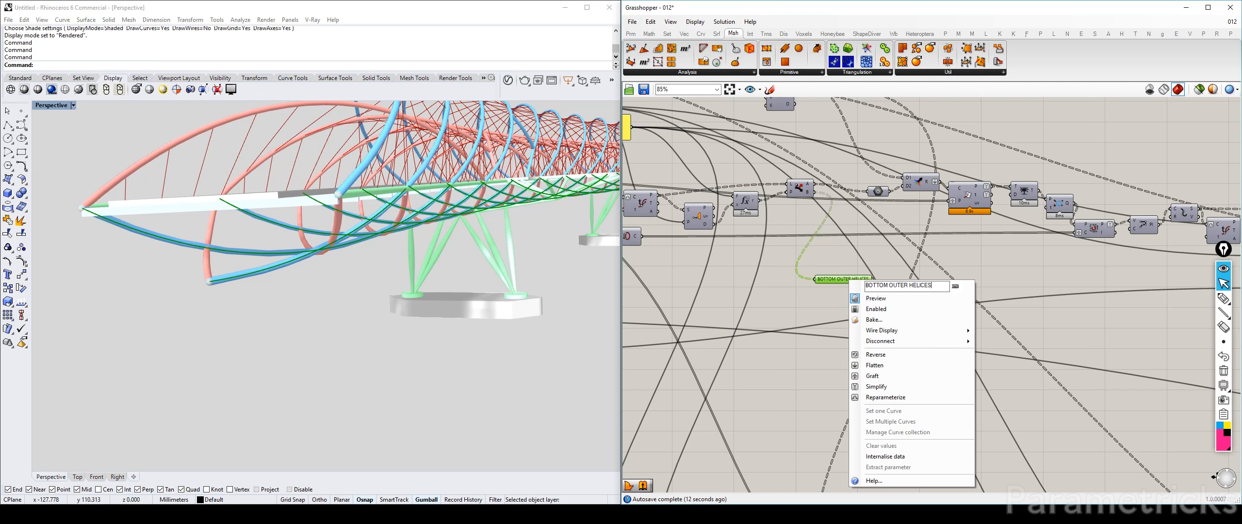
{"action": "key", "text": "ctrl+a"}
{"action": "left_click", "coordinate": [832, 252]}
Duplicate the BOTTOM OUTER HELICES parameter and connect the copy to the B output of the inner-helix Dispatch component
{"action": "left_click_drag", "start_coordinate": [846, 279], "coordinate": [838, 382], "text": "alt"}
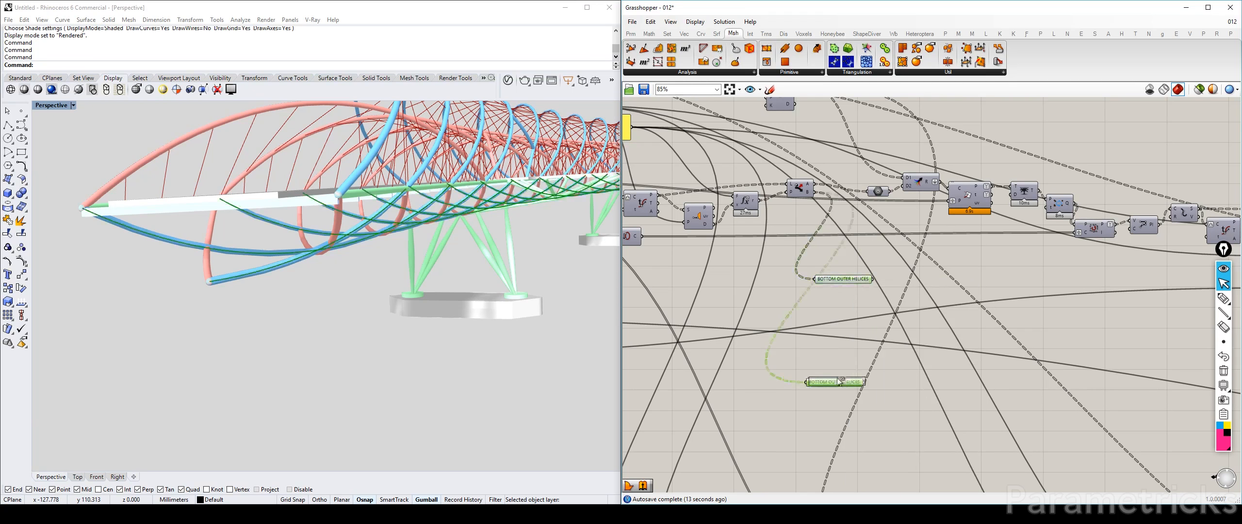
{"action": "scroll", "coordinate": [838, 382], "scroll_direction": "down", "scroll_amount": 3}
{"action": "right_click_drag", "start_coordinate": [839, 381], "coordinate": [775, 184]}
{"action": "scroll", "coordinate": [777, 328], "scroll_direction": "up", "scroll_amount": 3}
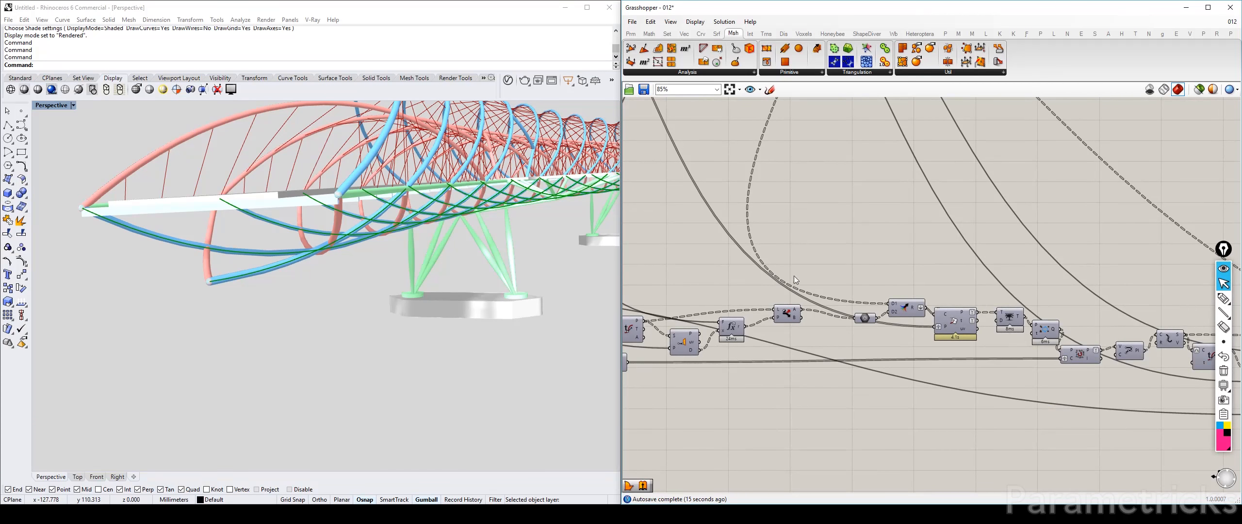
{"action": "right_click_drag", "start_coordinate": [802, 321], "coordinate": [808, 487]}
{"action": "left_click_drag", "start_coordinate": [809, 485], "coordinate": [815, 222]}
Rename the duplicated parameter BOTTOM INNER HELICES and stack it directly beneath BOTTOM OUTER HELICES
{"action": "right_click", "coordinate": [758, 217]}
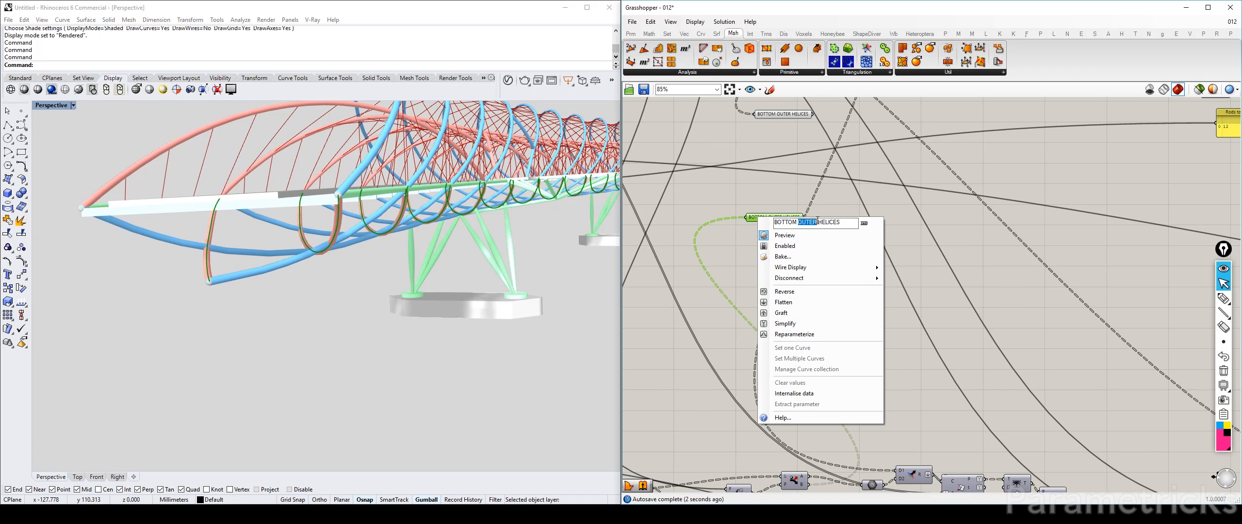
{"action": "type", "text": "INNER"}
{"action": "left_click", "coordinate": [753, 183]}
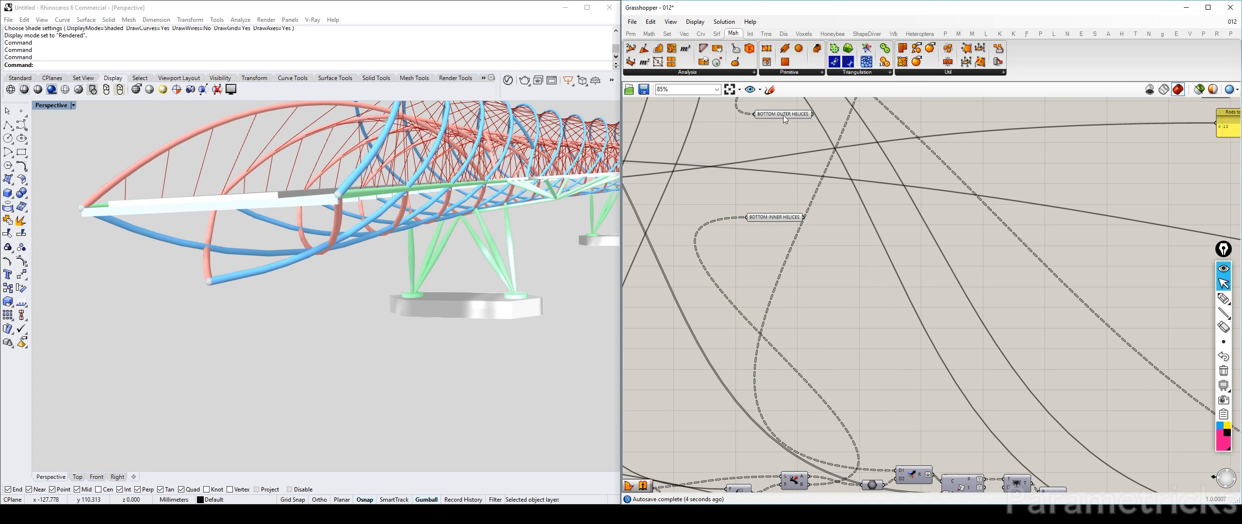
{"action": "scroll", "coordinate": [743, 240], "scroll_direction": "down", "scroll_amount": 4}
{"action": "left_click_drag", "start_coordinate": [743, 238], "coordinate": [764, 275]}
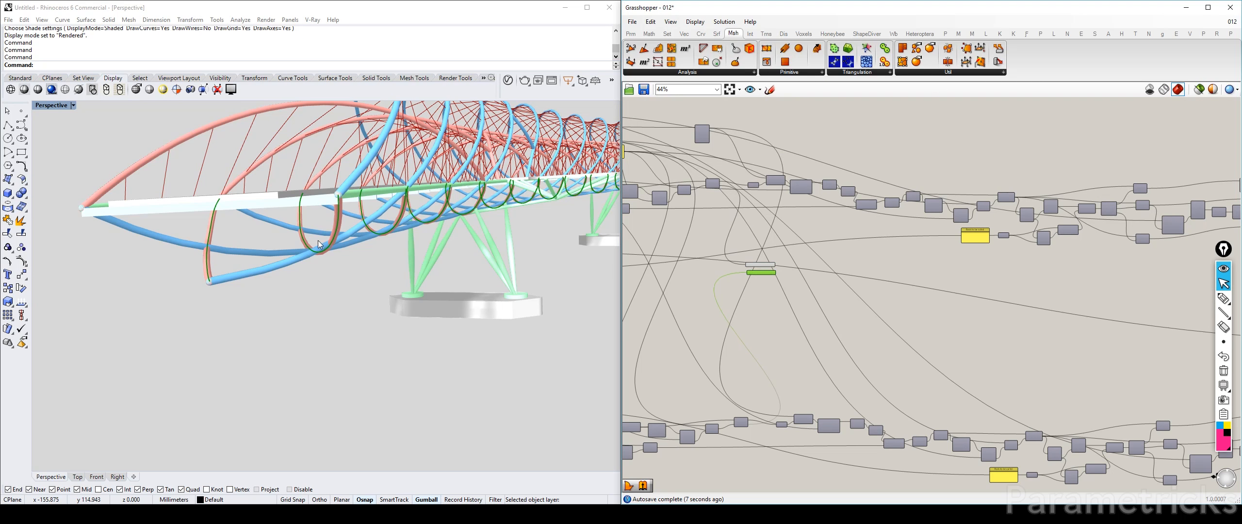
{"action": "left_click", "coordinate": [788, 252]}
{"action": "scroll", "coordinate": [790, 250], "scroll_direction": "up", "scroll_amount": 4}
{"action": "left_click", "coordinate": [737, 281]}
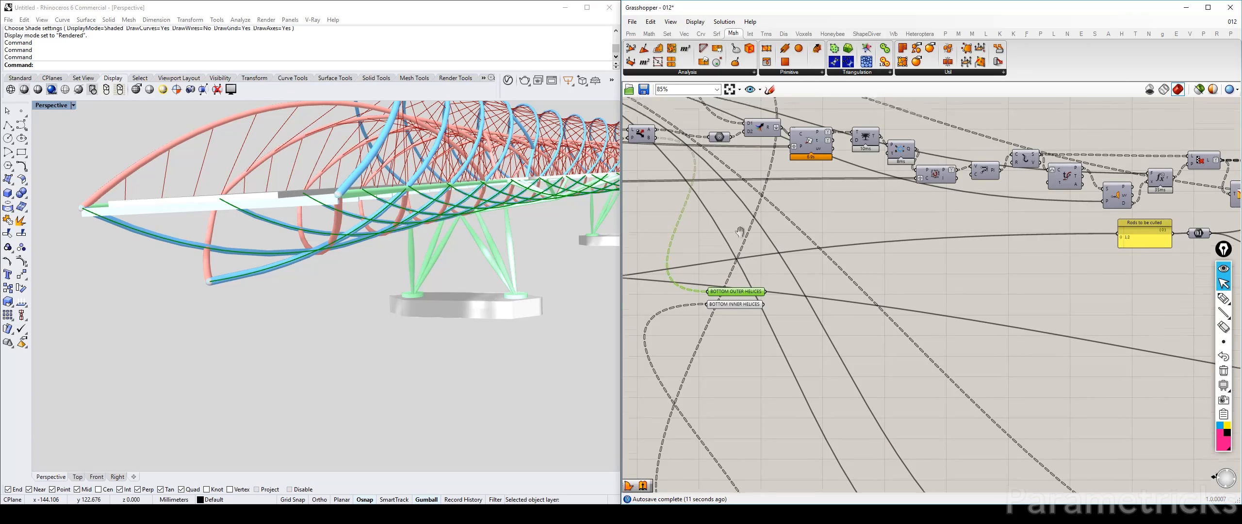
Copy the outer-helix Merge component and place the copy beside the two bottom helices parameters
{"action": "right_click_drag", "start_coordinate": [731, 167], "coordinate": [727, 232]}
{"action": "mouse_move", "coordinate": [763, 186]}
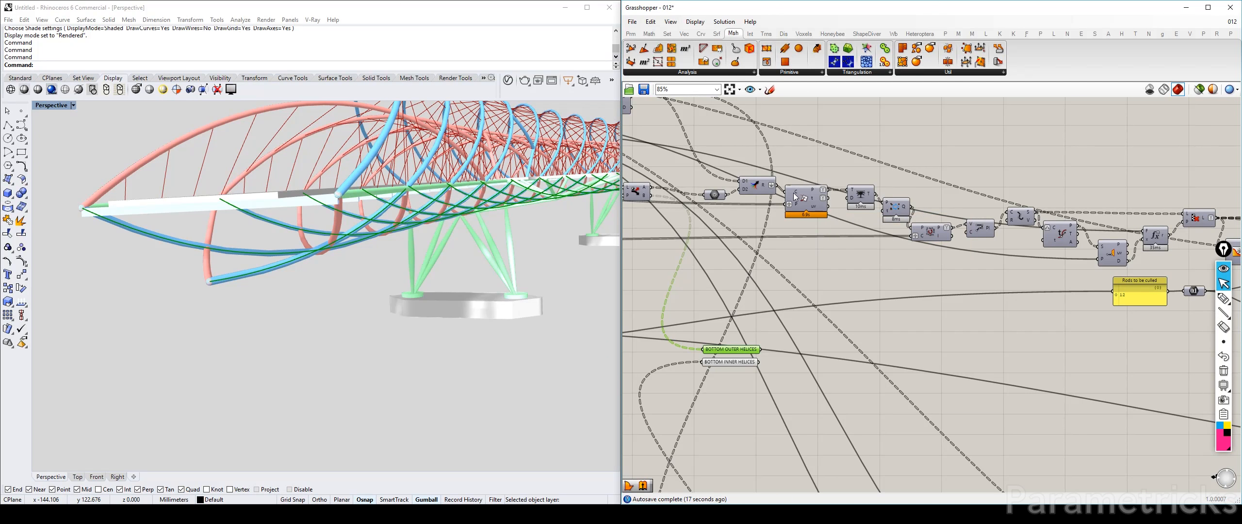
{"action": "right_click_drag", "start_coordinate": [737, 182], "coordinate": [809, 213]}
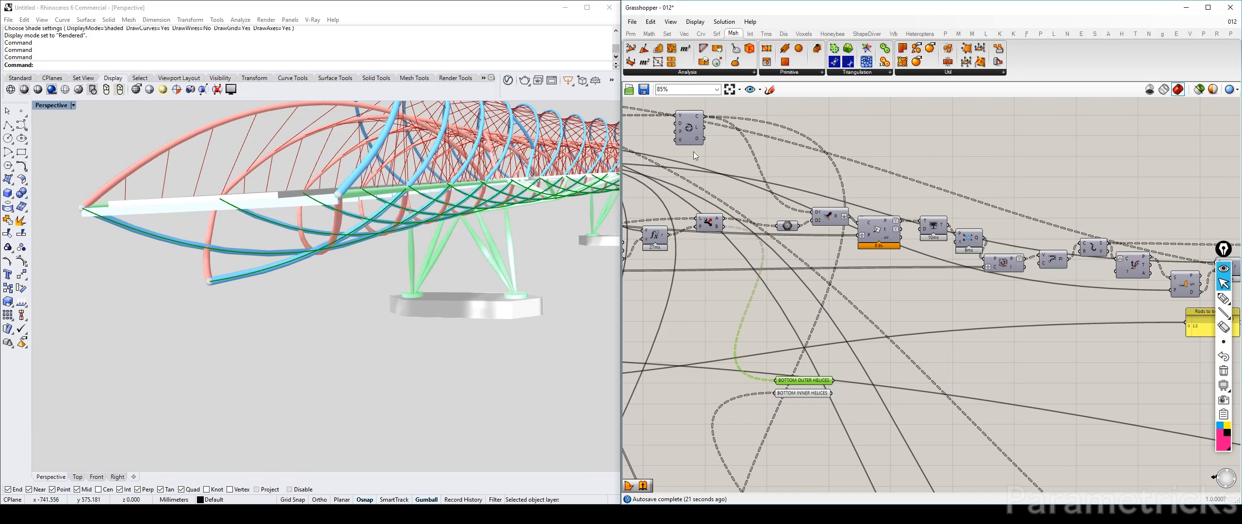
{"action": "left_click_drag", "start_coordinate": [699, 138], "coordinate": [689, 154]}
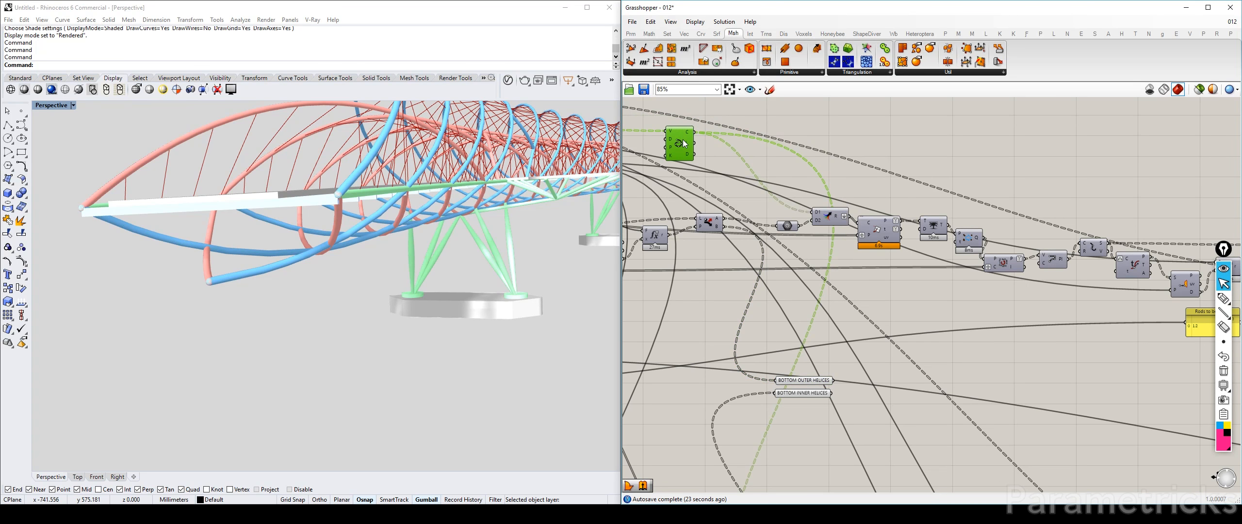
{"action": "left_click_drag", "start_coordinate": [827, 218], "coordinate": [862, 361]}
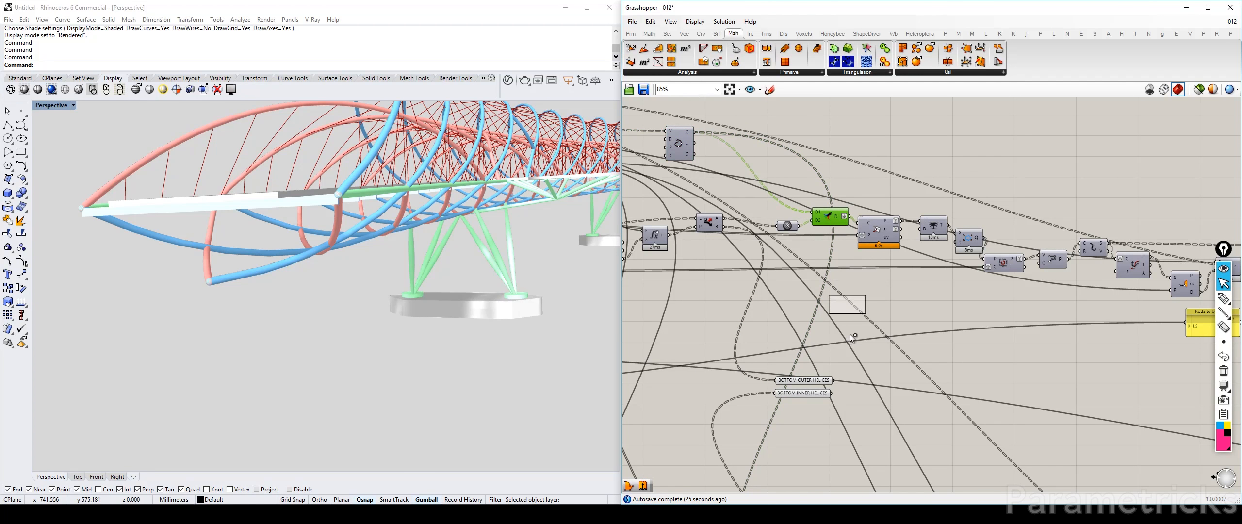
{"action": "scroll", "coordinate": [862, 361], "scroll_direction": "up", "scroll_amount": 4}
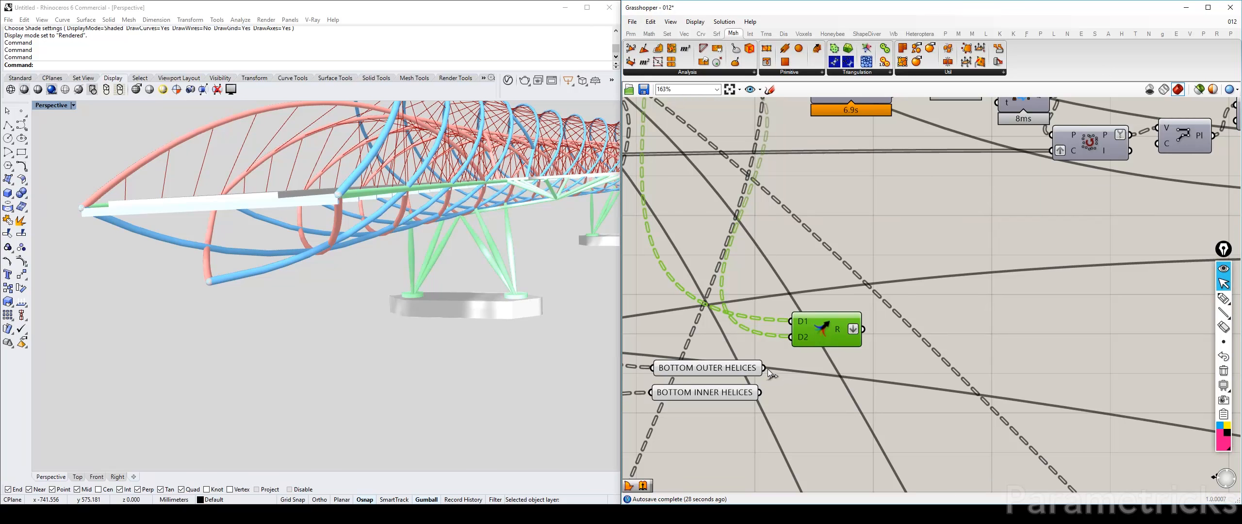
Wire the copied Merge with the upper component's first output in D1, BOTTOM OUTER HELICES in D2 and BOTTOM INNER HELICES in D3
{"action": "scroll", "coordinate": [951, 460], "scroll_direction": "down", "scroll_amount": 4}
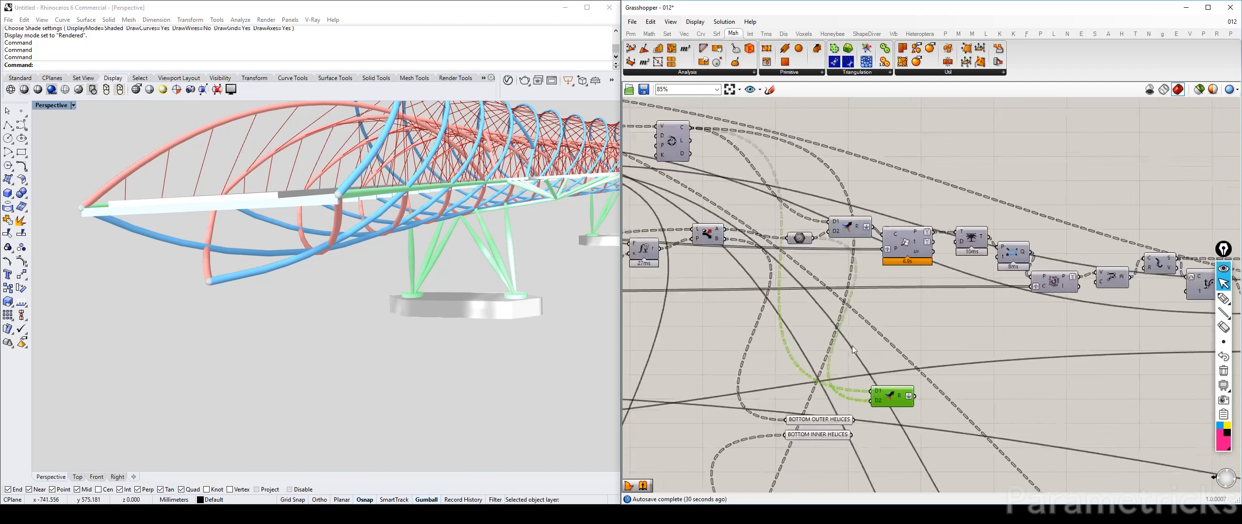
{"action": "left_click_drag", "start_coordinate": [715, 162], "coordinate": [835, 380]}
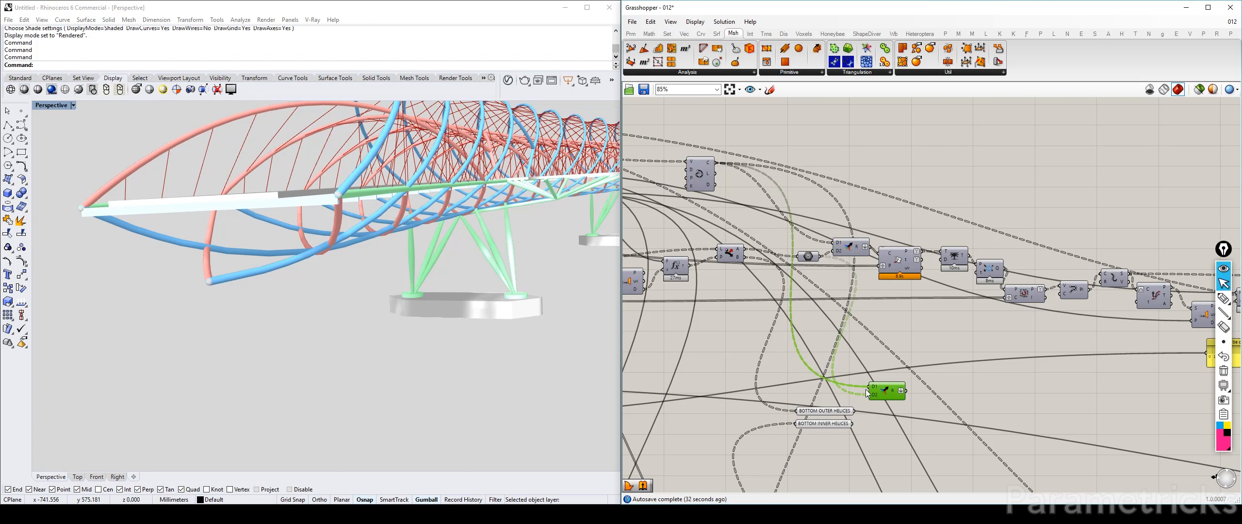
{"action": "scroll", "coordinate": [862, 387], "scroll_direction": "up", "scroll_amount": 3}
{"action": "left_click_drag", "start_coordinate": [847, 446], "coordinate": [873, 407]}
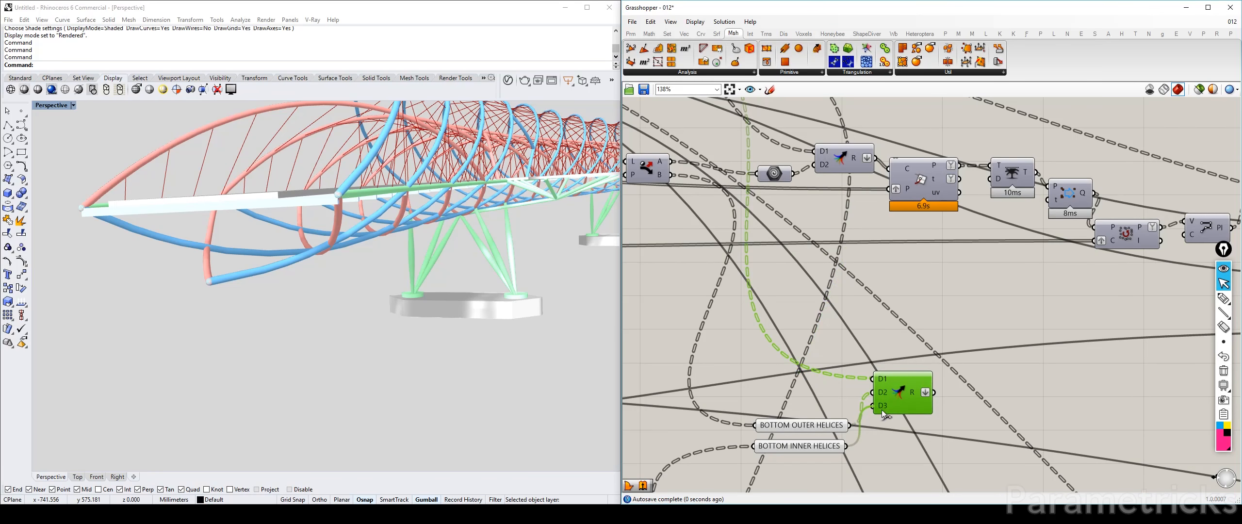
Align the two bottom helices parameters with the copied Merge's inputs and remove its spare D4 input
{"action": "left_click_drag", "start_coordinate": [825, 458], "coordinate": [799, 394]}
{"action": "left_click_drag", "start_coordinate": [813, 427], "coordinate": [808, 394]}
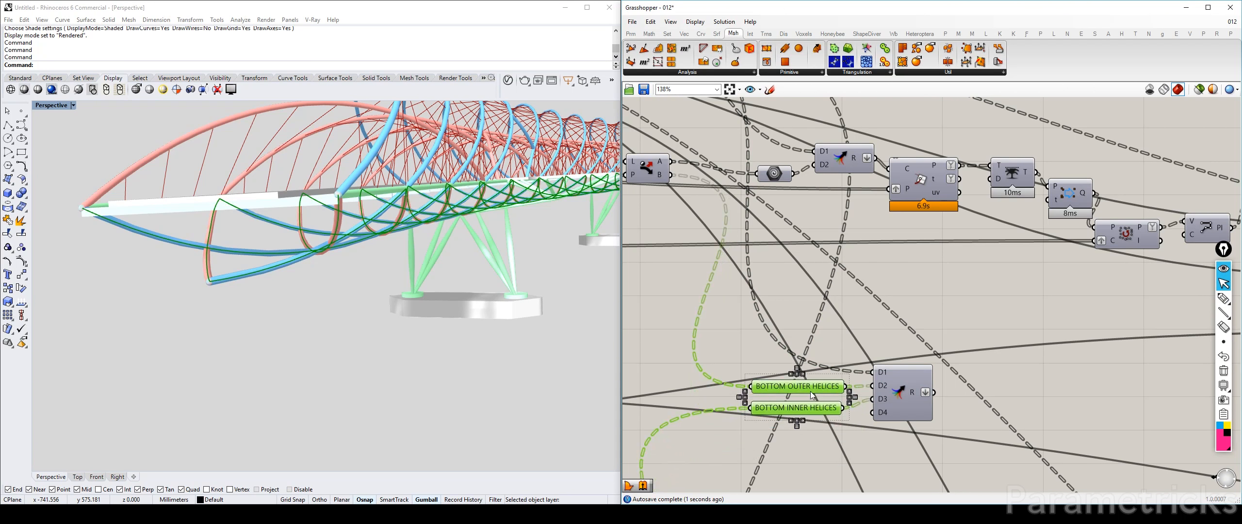
{"action": "scroll", "coordinate": [895, 413], "scroll_direction": "up", "scroll_amount": 5}
{"action": "left_click", "coordinate": [895, 416]}
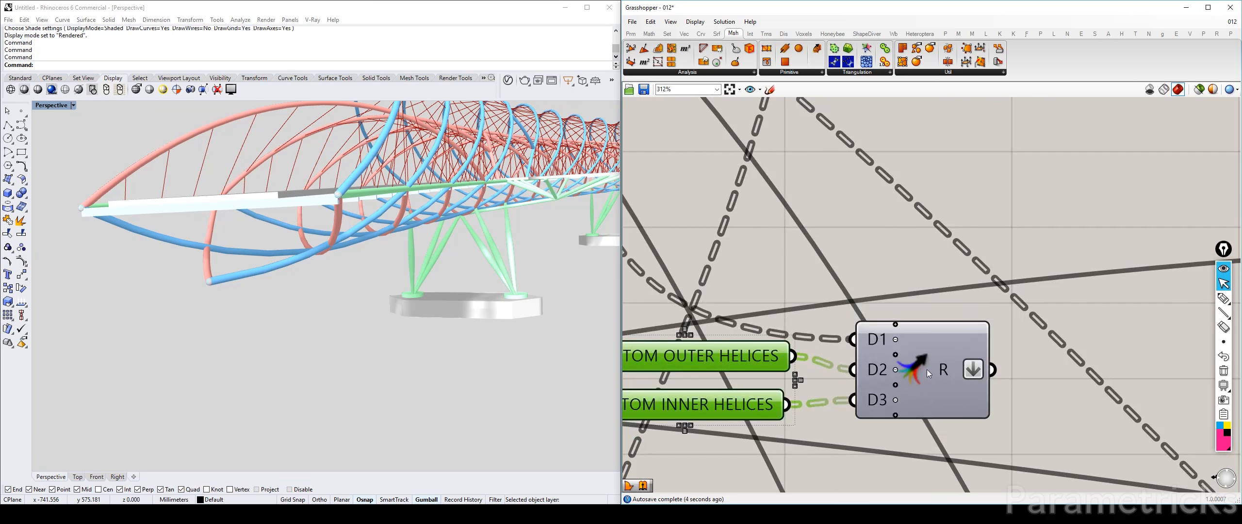
Trace the outer-helix definition back to its circle component and inspect the circles' preview along the bridge
{"action": "scroll", "coordinate": [824, 264], "scroll_direction": "down", "scroll_amount": 6}
{"action": "right_click_drag", "start_coordinate": [821, 231], "coordinate": [735, 225]}
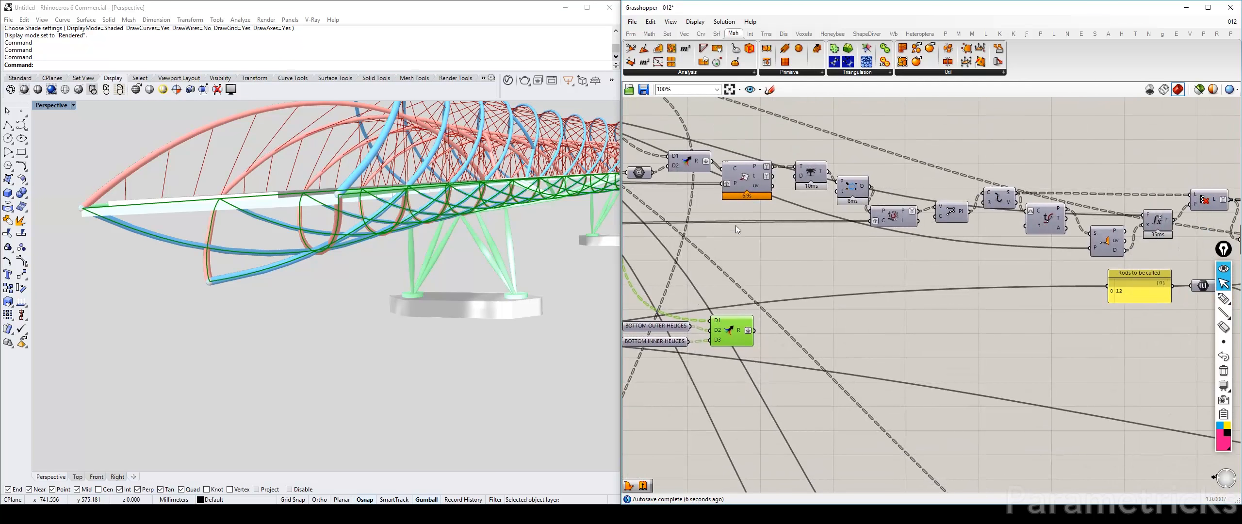
{"action": "right_click_drag", "start_coordinate": [753, 173], "coordinate": [685, 186]}
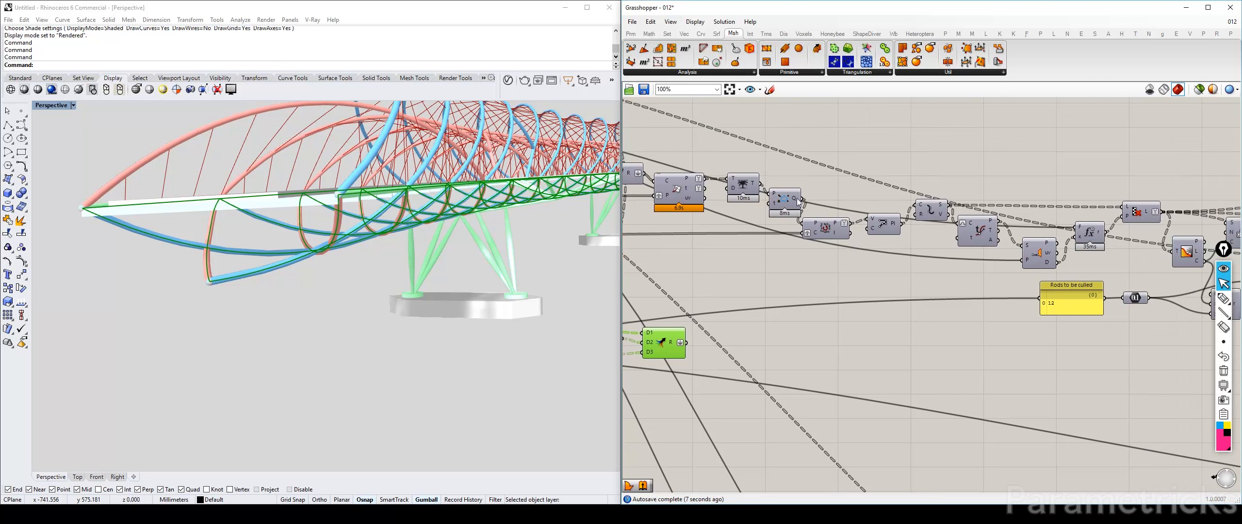
{"action": "left_click", "coordinate": [825, 231]}
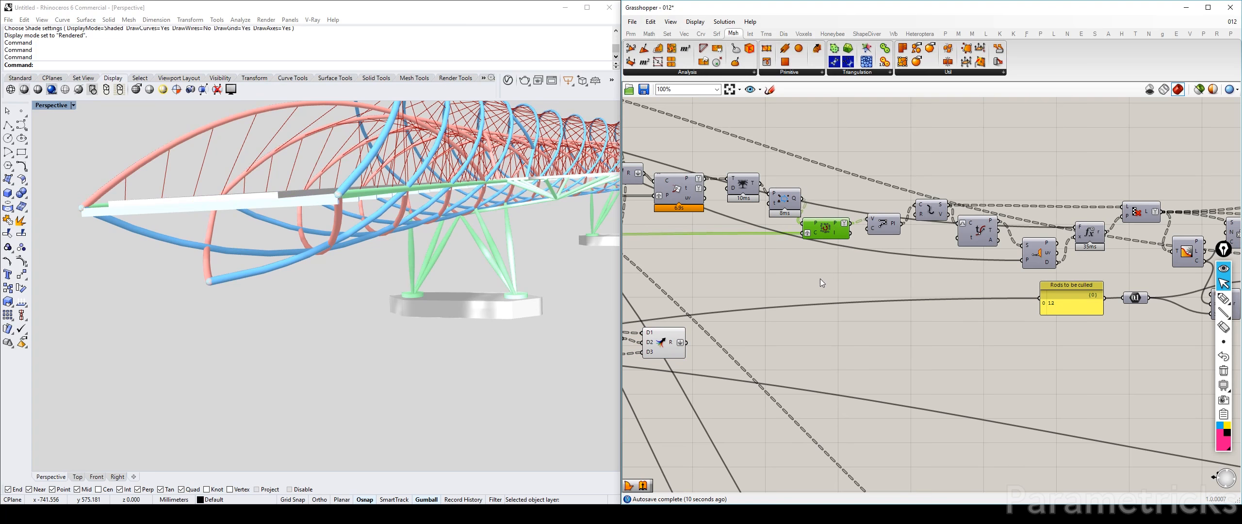
{"action": "right_click_drag", "start_coordinate": [663, 343], "coordinate": [1029, 266]}
{"action": "scroll", "coordinate": [842, 315], "scroll_direction": "down", "scroll_amount": 4}
{"action": "scroll", "coordinate": [737, 230], "scroll_direction": "up", "scroll_amount": 5}
{"action": "left_click", "coordinate": [725, 178]}
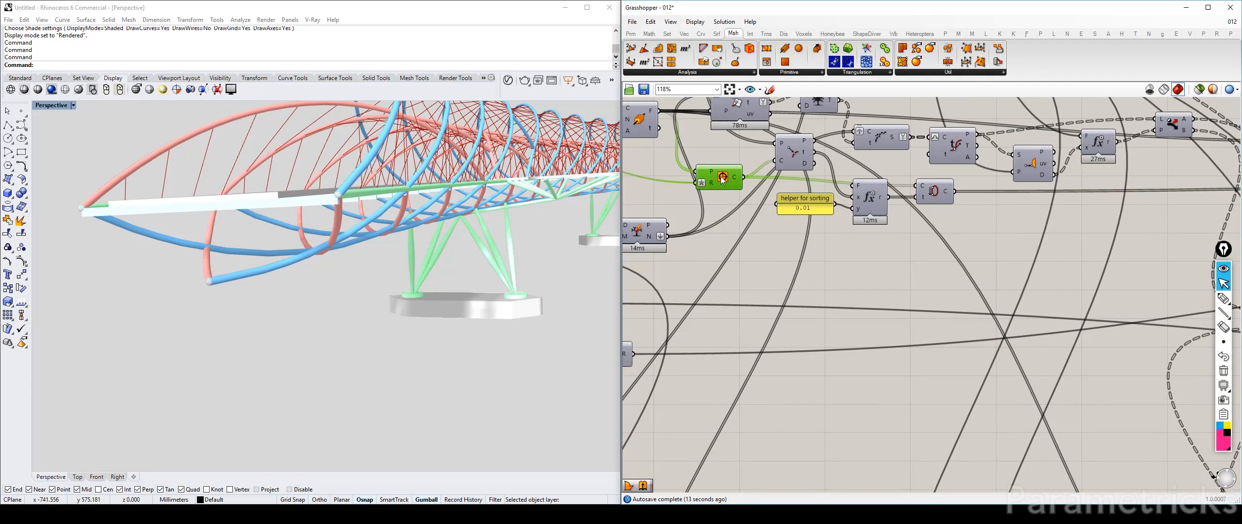
{"action": "right_click_drag", "start_coordinate": [434, 232], "coordinate": [324, 286]}
{"action": "left_click", "coordinate": [723, 181]}
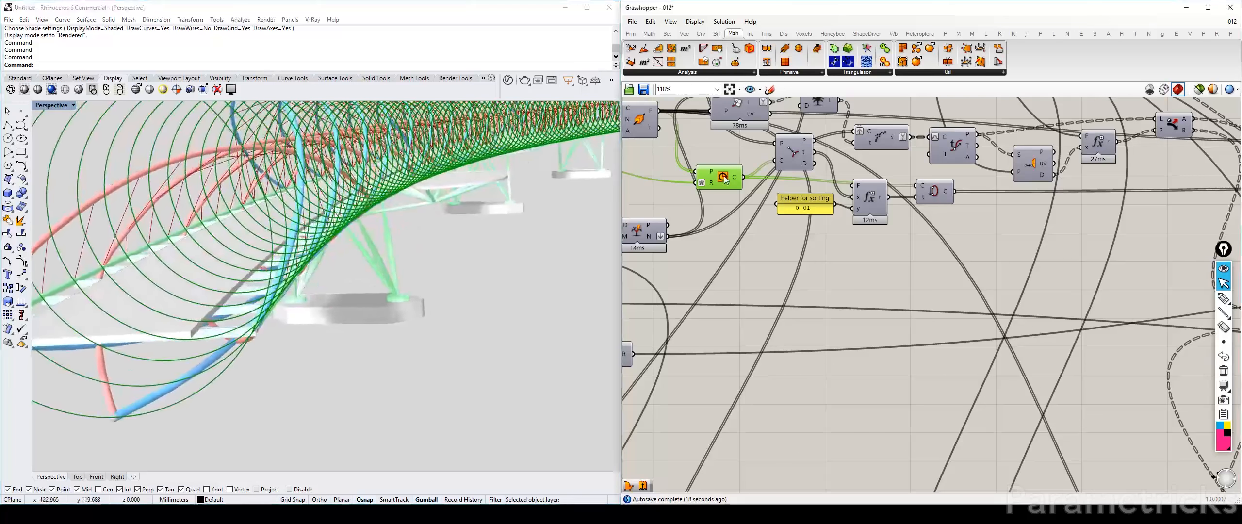
{"action": "key", "text": "ctrl+q"}
Examine the outer-helix rod chain up to its final Merge and back to the components around the rods-to-be-culled panel
{"action": "scroll", "coordinate": [815, 257], "scroll_direction": "down", "scroll_amount": 4}
{"action": "right_click_drag", "start_coordinate": [1126, 250], "coordinate": [745, 221]}
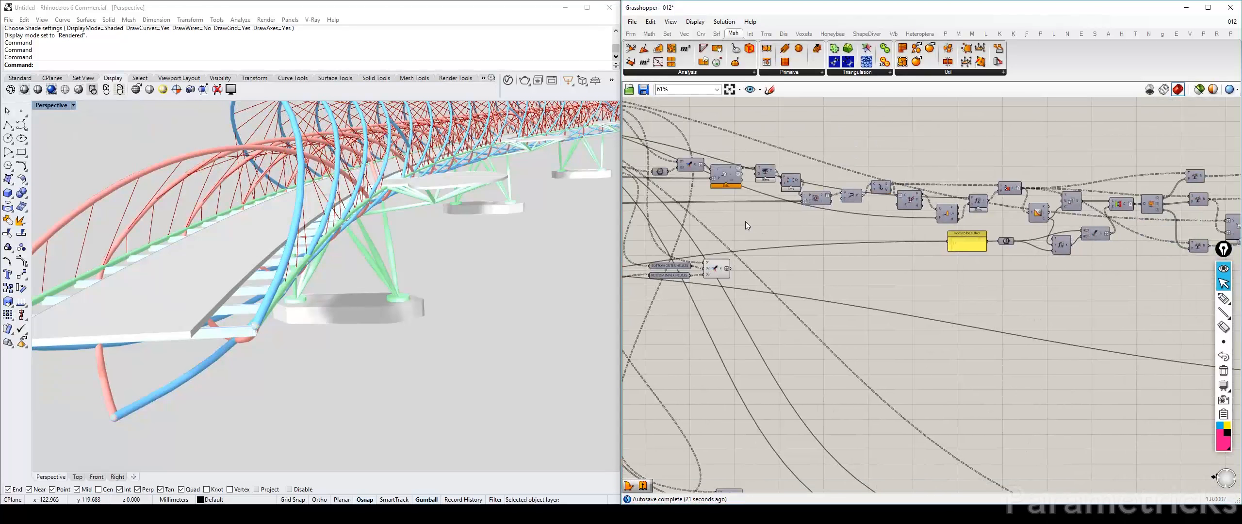
{"action": "right_click_drag", "start_coordinate": [996, 212], "coordinate": [774, 204]}
{"action": "right_click_drag", "start_coordinate": [1112, 209], "coordinate": [840, 206]}
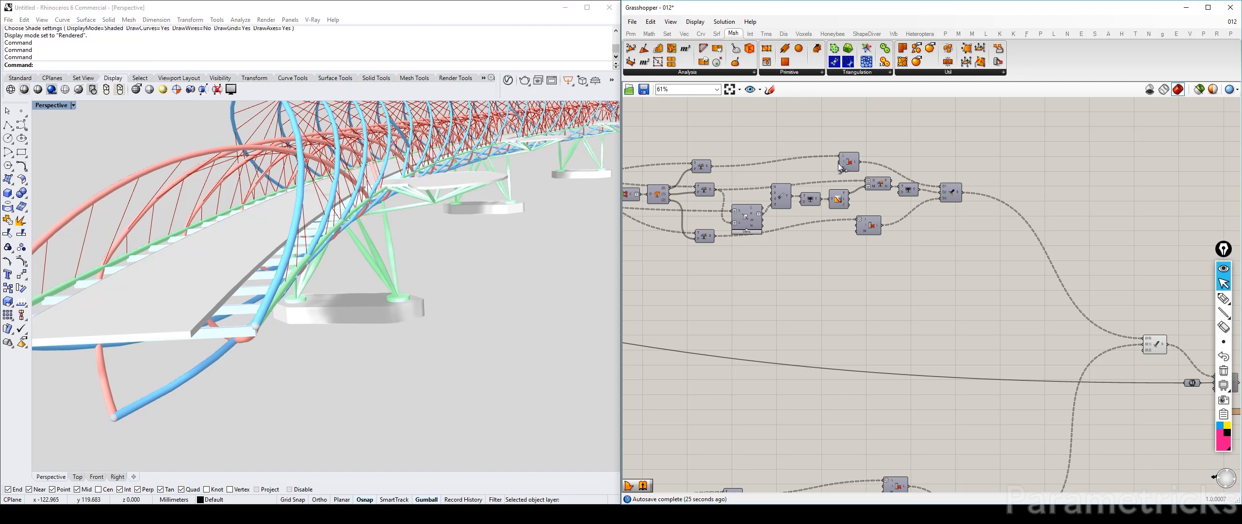
{"action": "right_click_drag", "start_coordinate": [718, 185], "coordinate": [973, 184]}
{"action": "left_click", "coordinate": [886, 195]}
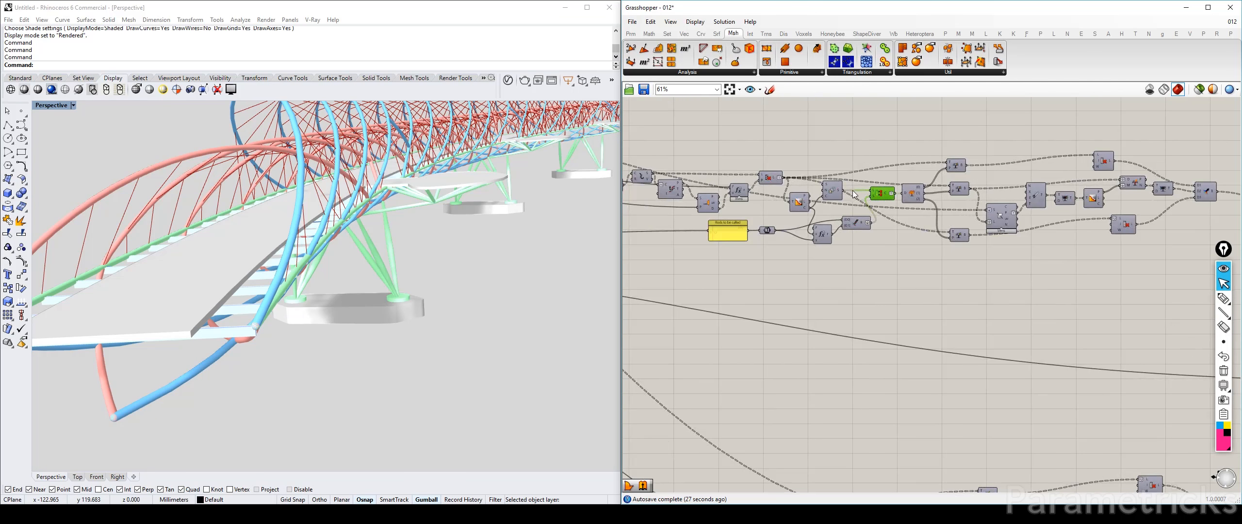
{"action": "scroll", "coordinate": [790, 188], "scroll_direction": "up", "scroll_amount": 3}
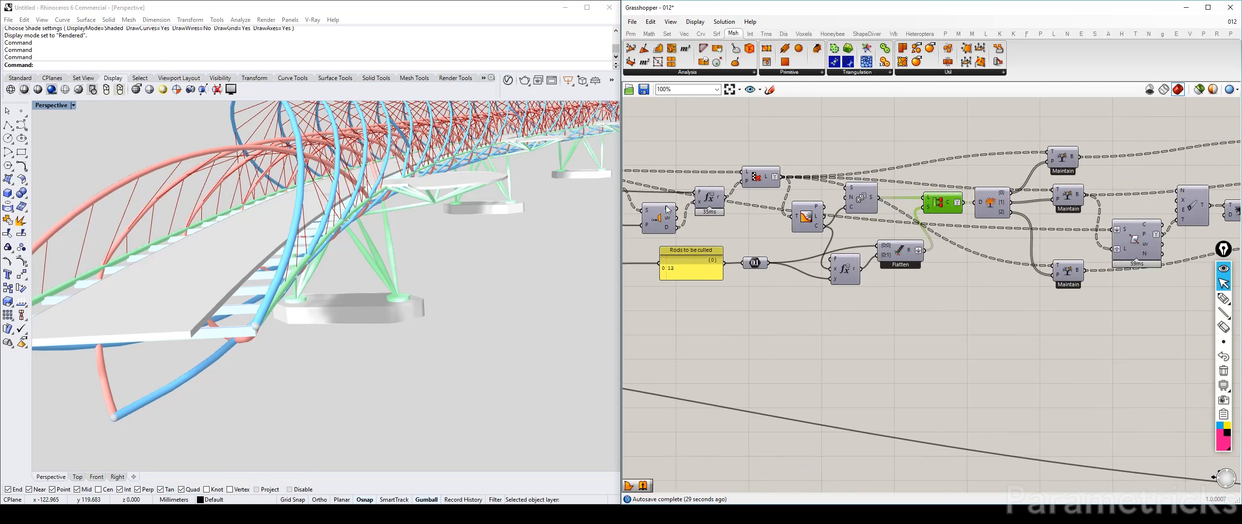
{"action": "right_click_drag", "start_coordinate": [668, 210], "coordinate": [886, 183]}
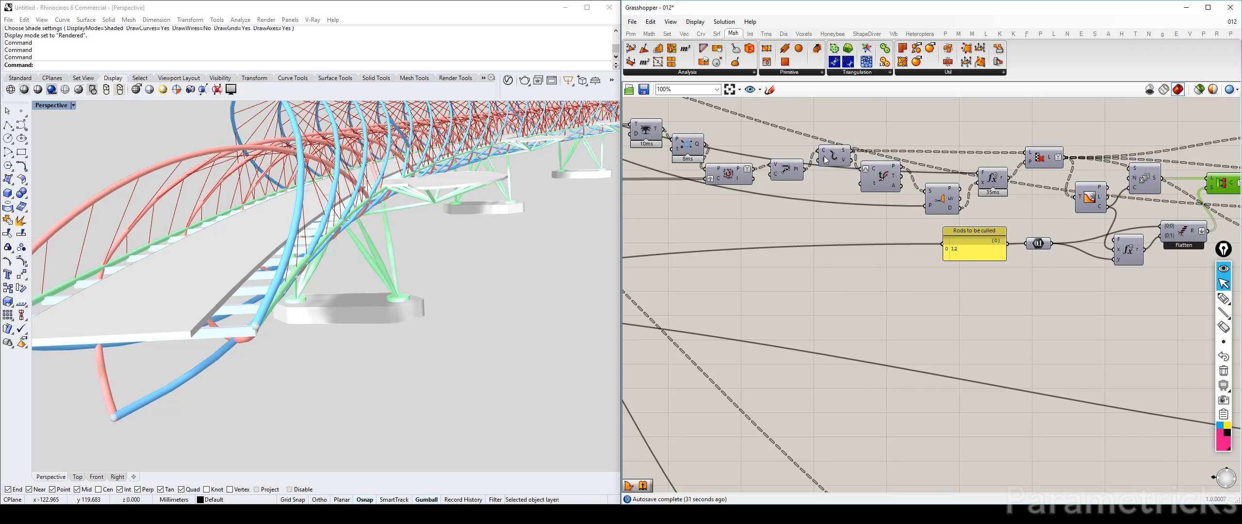
Duplicate the outer-helix components from the one after the original Merge through the PolyLine, placing the copies beside the new Merge
{"action": "left_click", "coordinate": [785, 166]}
{"action": "right_click_drag", "start_coordinate": [745, 195], "coordinate": [833, 201]}
{"action": "scroll", "coordinate": [833, 200], "scroll_direction": "down", "scroll_amount": 4}
{"action": "scroll", "coordinate": [833, 201], "scroll_direction": "up", "scroll_amount": 3}
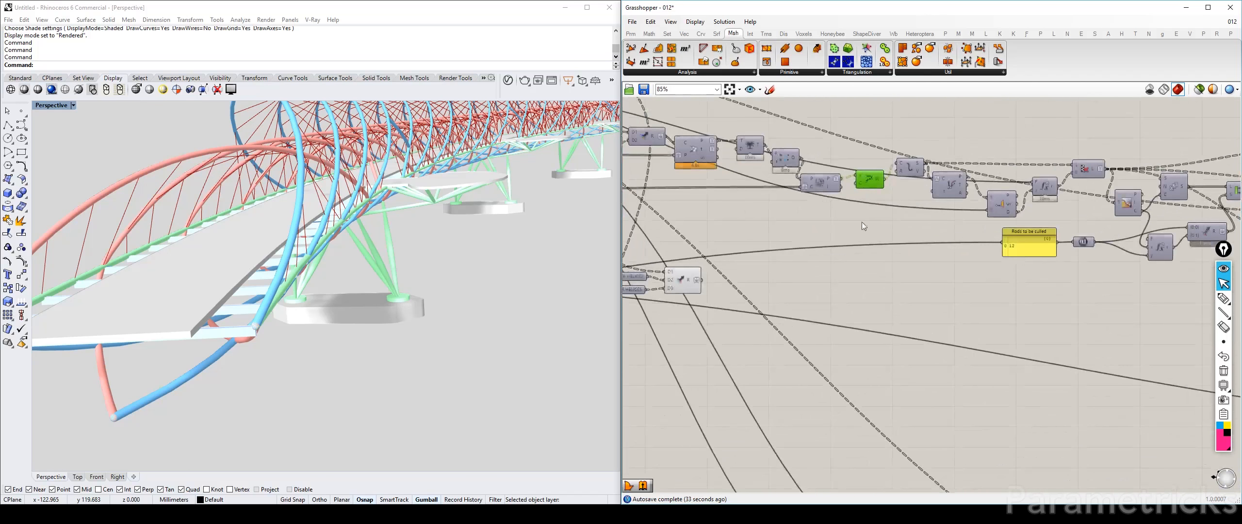
{"action": "left_click_drag", "start_coordinate": [862, 210], "coordinate": [673, 128]}
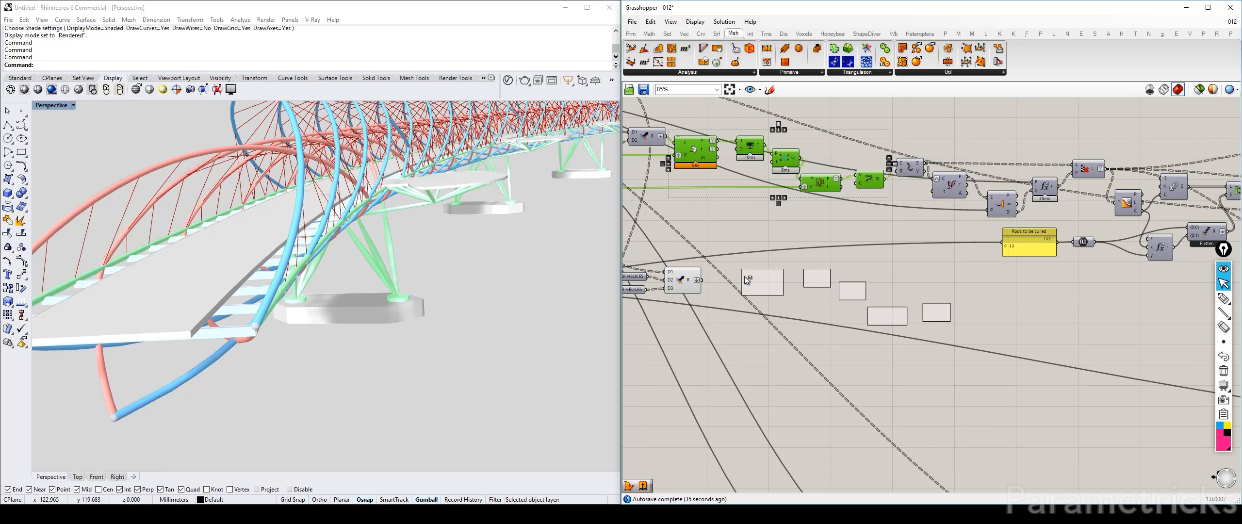